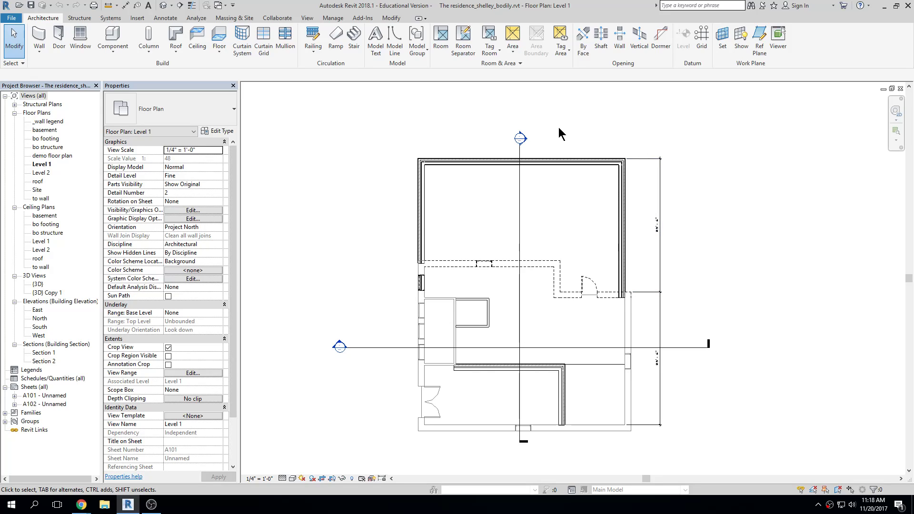
# - Switch to Google Chrome and preview the brick storefront photo with the purple awning from the storefront image results
pyautogui.click(82, 504)
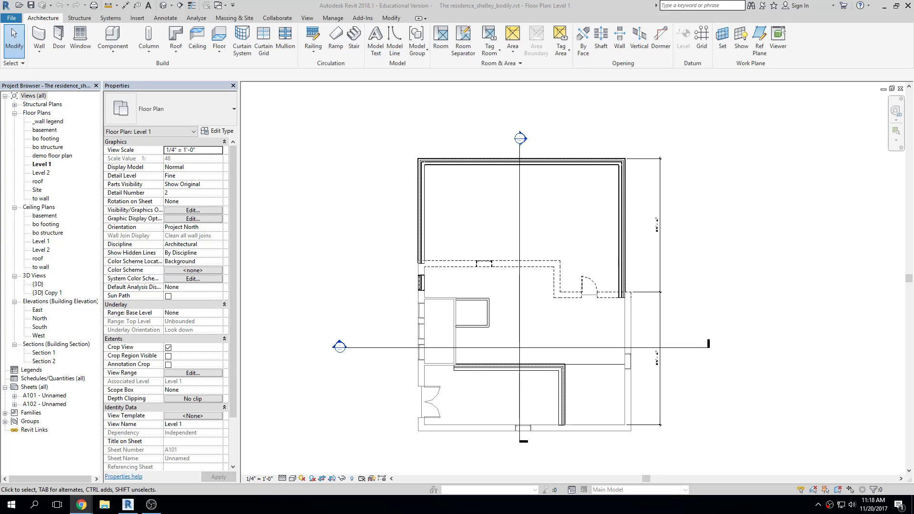
pyautogui.moveTo(913, 25); pyautogui.dragTo(380, 0)
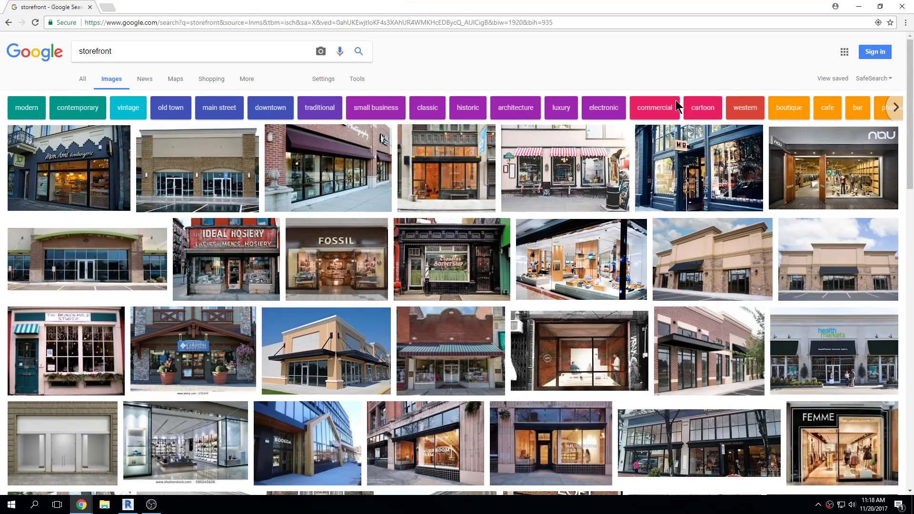
pyautogui.click(315, 175)
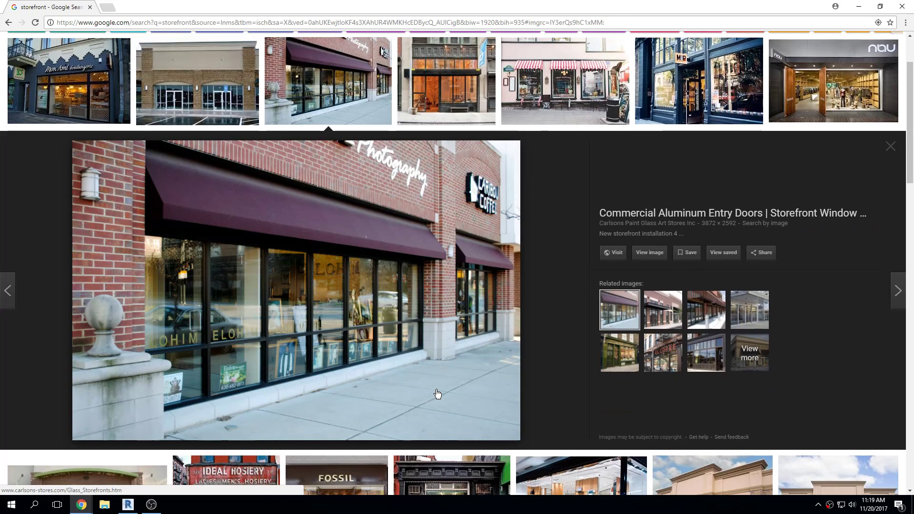
# - Search Google Images for "curtain wall" in a separate browser window
pyautogui.middleClick(88, 505)
pyautogui.doubleClick(476, 7)
pyautogui.click(423, 42)
pyautogui.write('curtainwall')
pyautogui.press('Return')
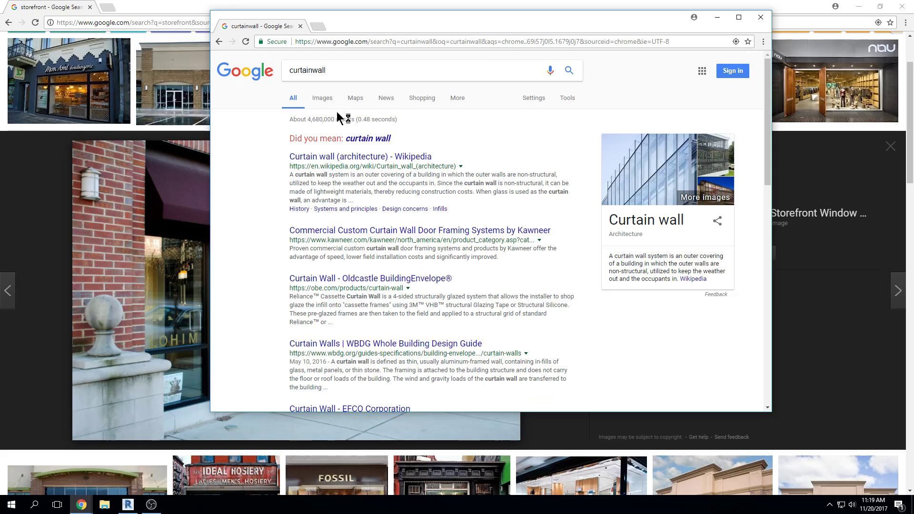
pyautogui.click(369, 139)
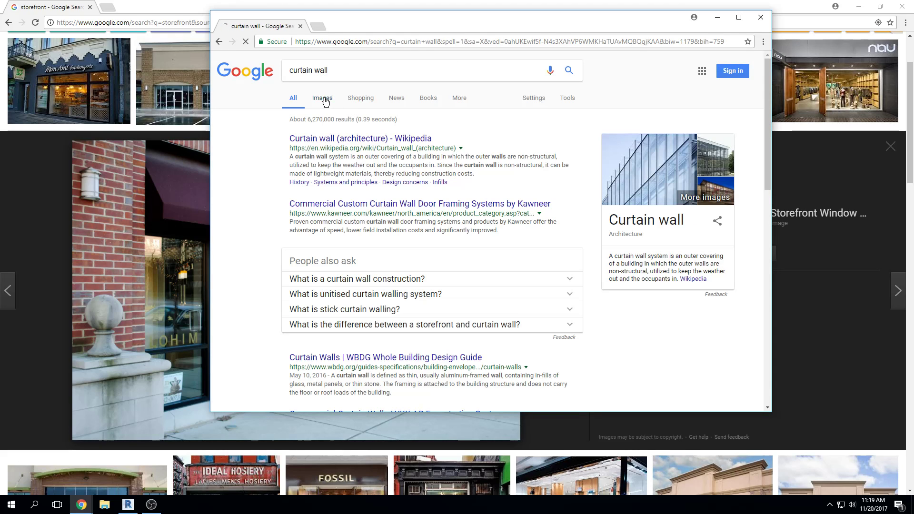
pyautogui.click(325, 102)
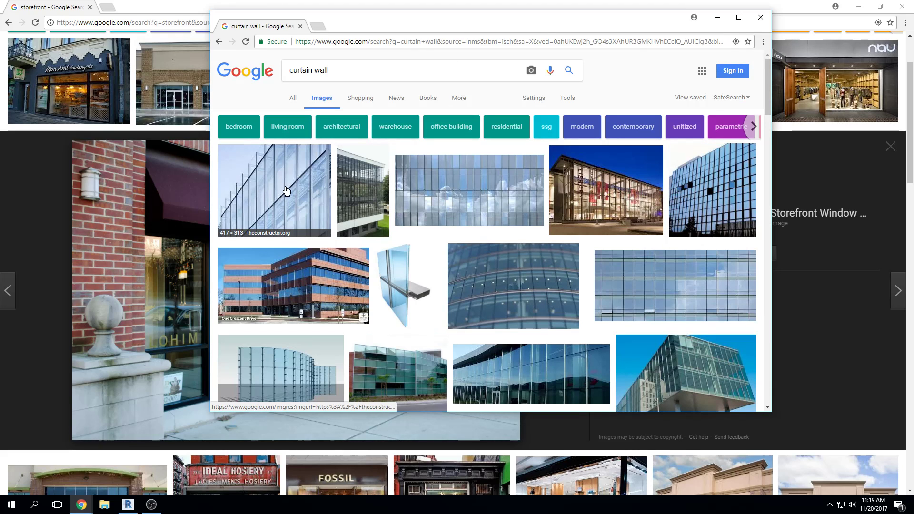
# - Preview the first two curtain wall image results with the browser window moved partly clear of the storefront photo
pyautogui.click(286, 191)
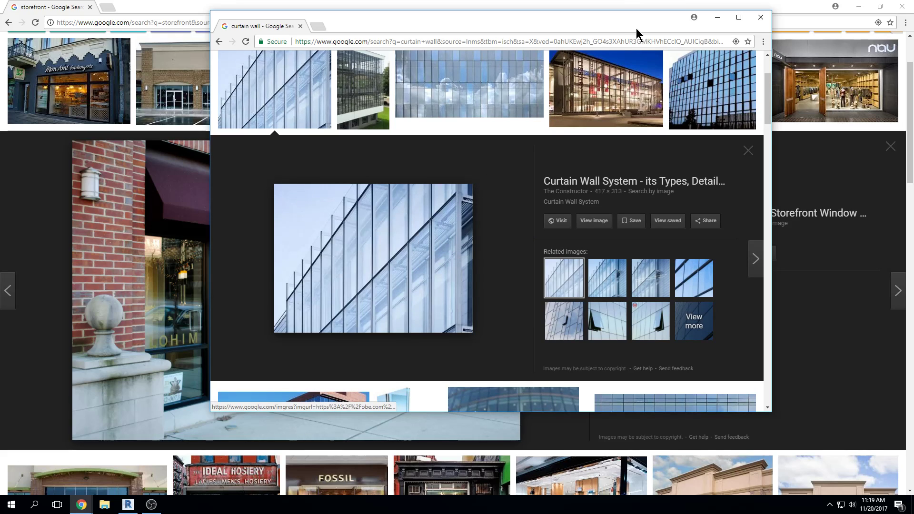
pyautogui.moveTo(619, 19); pyautogui.dragTo(707, 83)
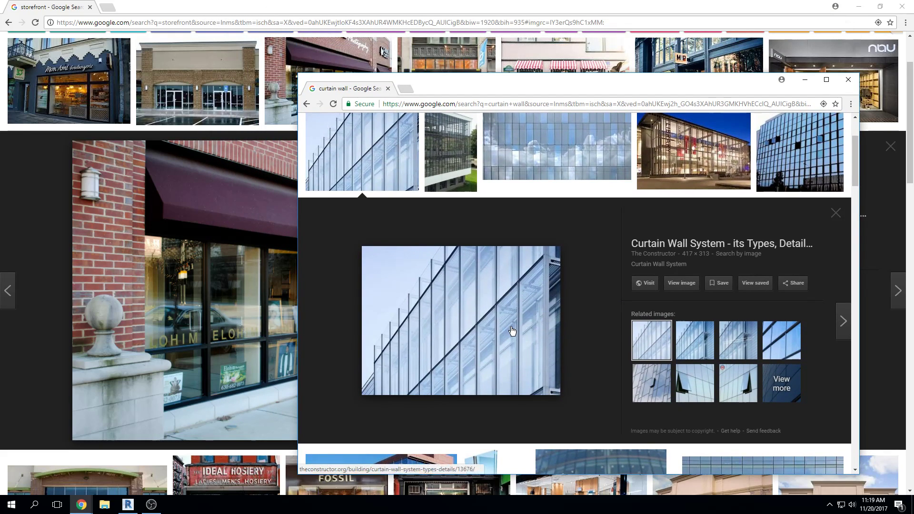
pyautogui.click(461, 181)
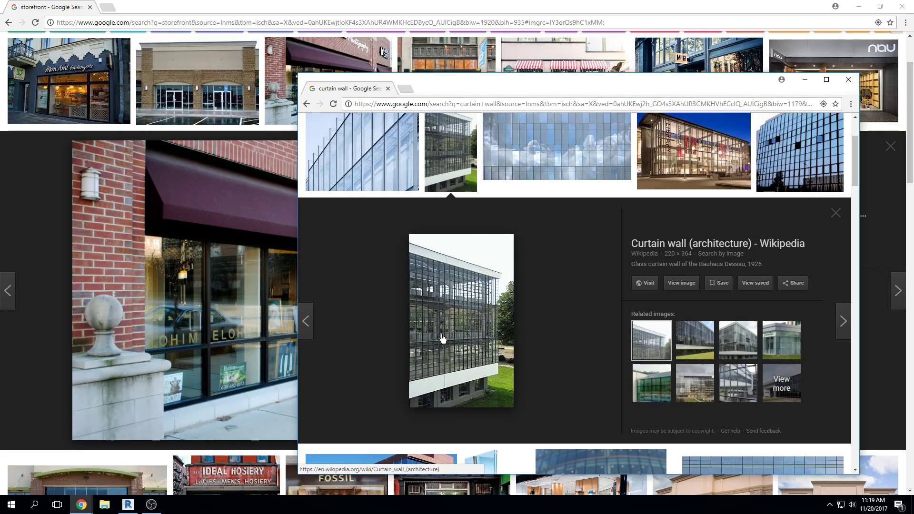
# - Shrink the storefront browser window, compare its photo with the curtain wall photo, and clear both windows off the floor plan
pyautogui.click(273, 297)
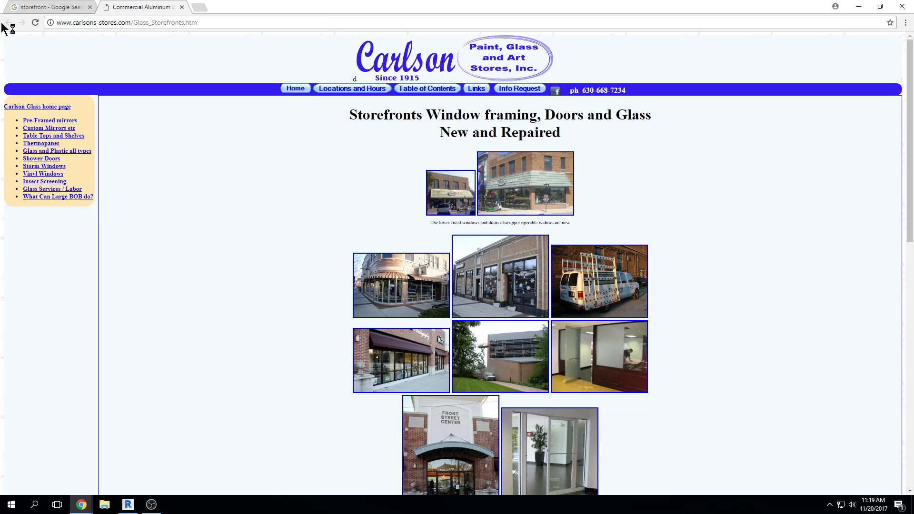
pyautogui.click(181, 7)
pyautogui.doubleClick(409, 7)
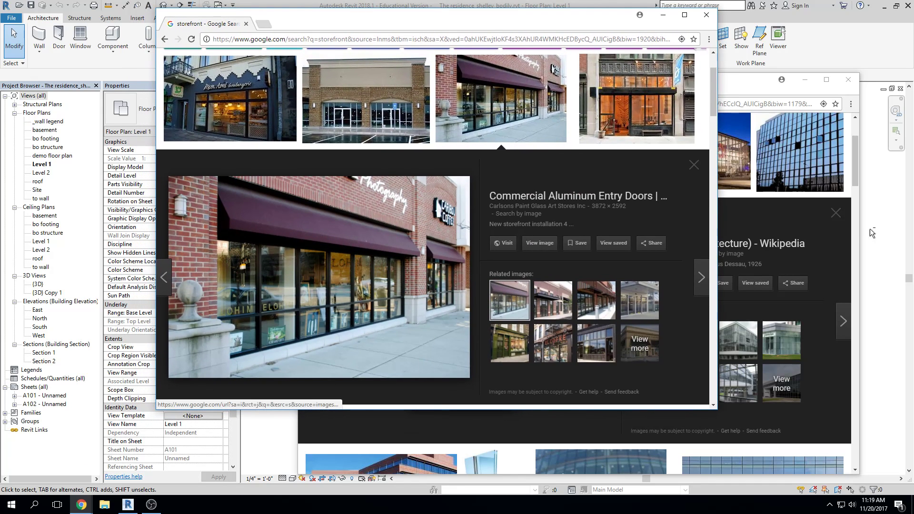
pyautogui.click(758, 91)
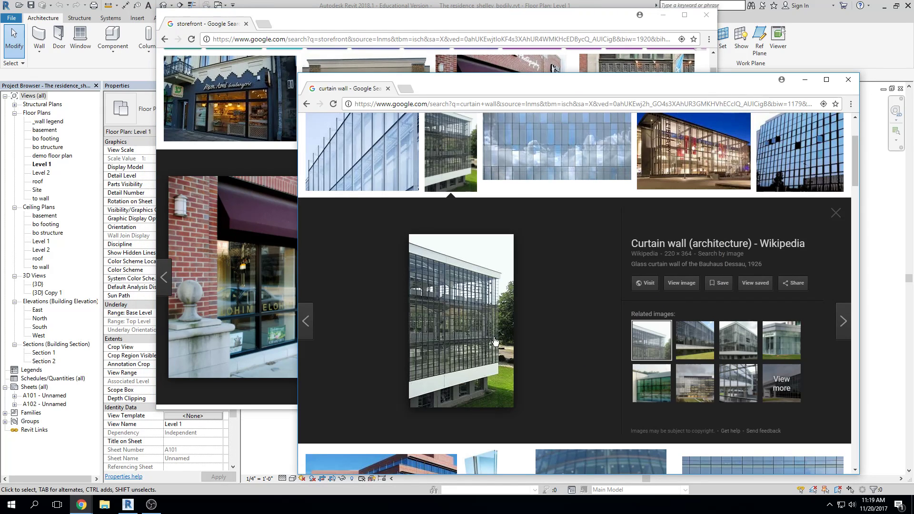
pyautogui.moveTo(731, 85); pyautogui.dragTo(913, 114)
pyautogui.click(523, 6)
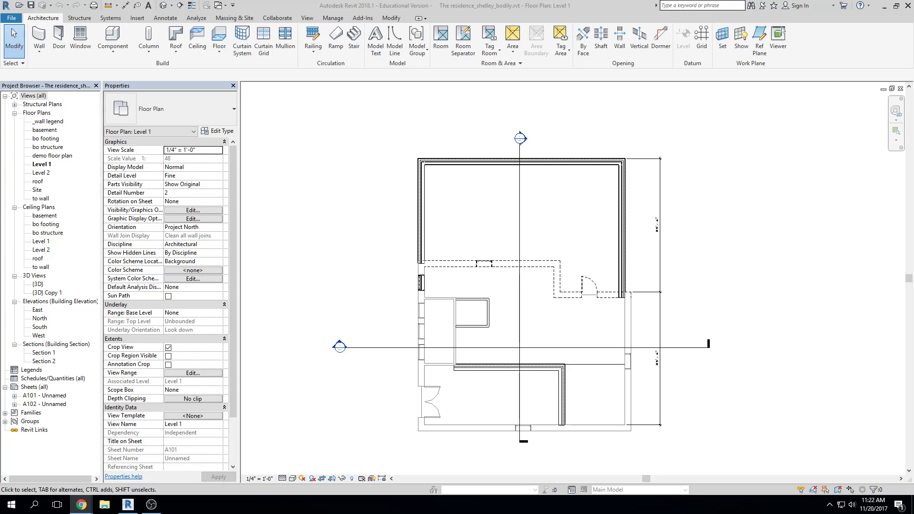
# - Bring the storefront and curtain wall browser windows back over the floor plan to compare the two photos
pyautogui.hotkey('alt', 'Tab')
pyautogui.moveTo(905, 7); pyautogui.dragTo(427, 30)
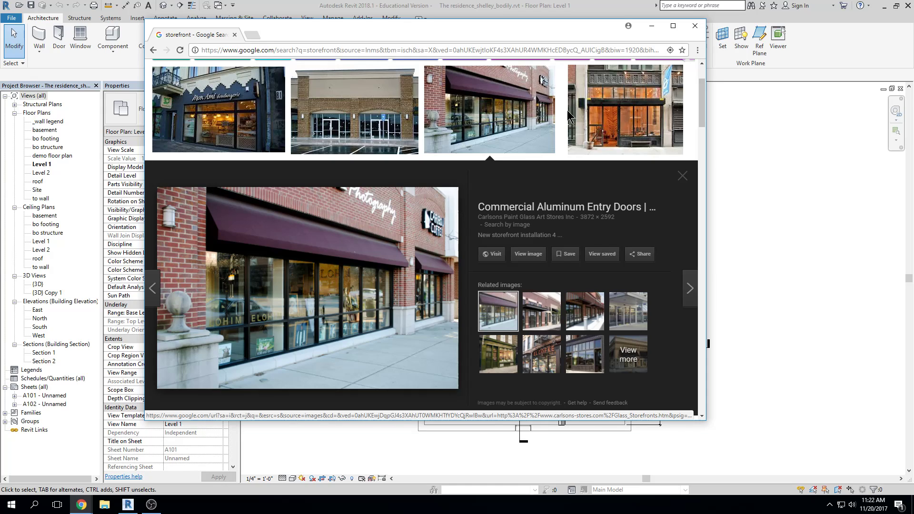
pyautogui.moveTo(913, 77); pyautogui.dragTo(621, 63)
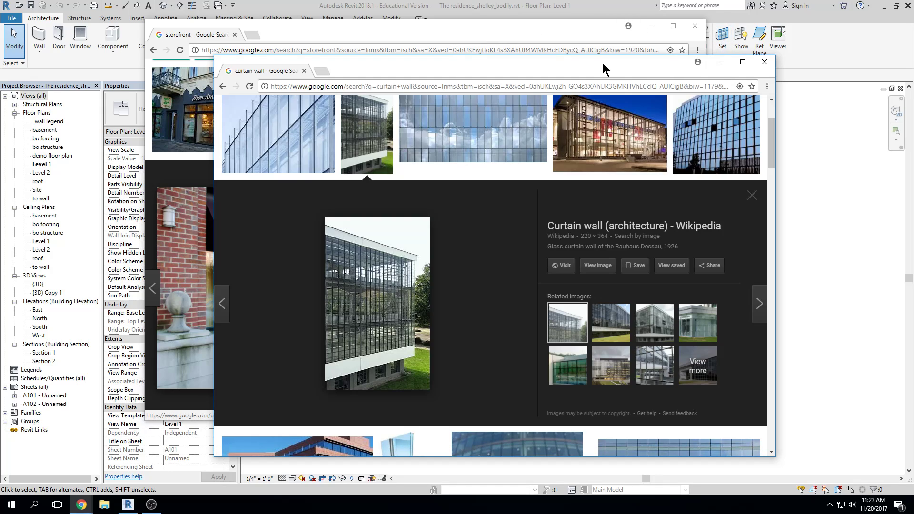
# - Move both browser windows out of view and return to the Level 1 floor plan in Revit
pyautogui.moveTo(603, 64); pyautogui.dragTo(913, 64)
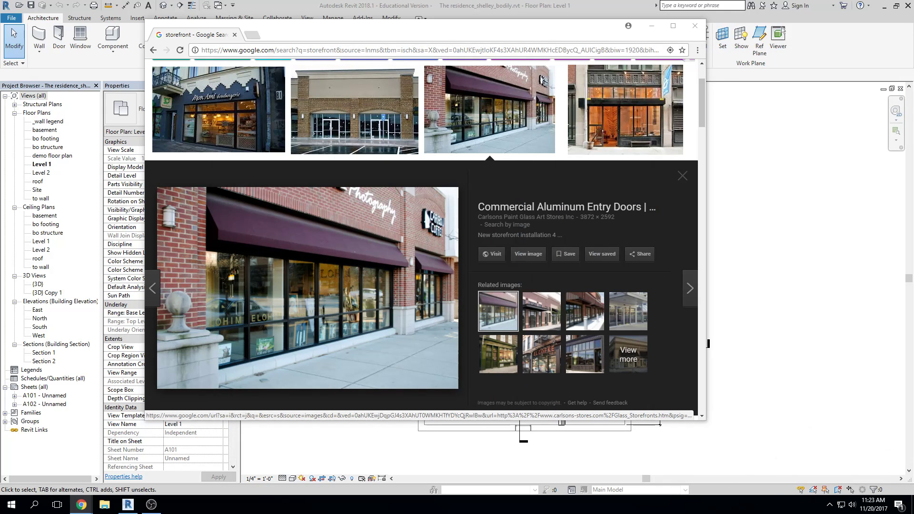
pyautogui.moveTo(546, 30); pyautogui.dragTo(913, 30)
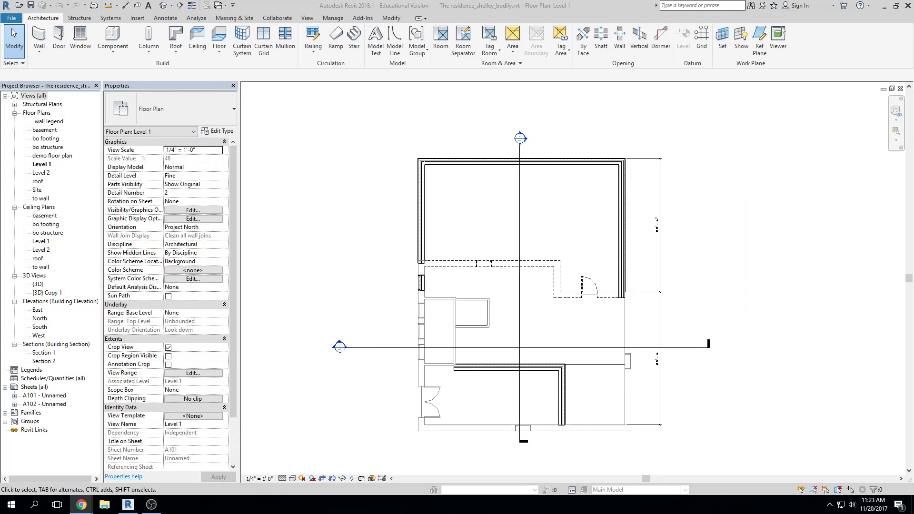
pyautogui.click(783, 102)
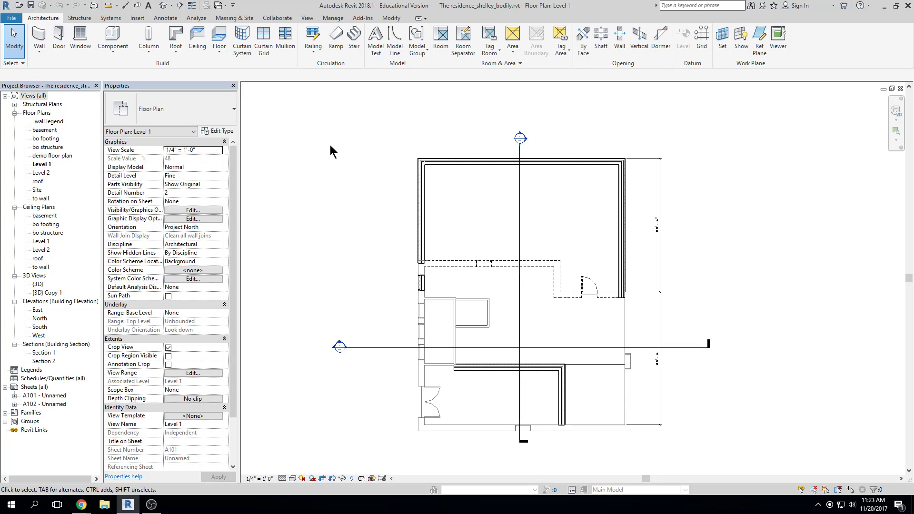
# - Start an architectural wall and choose the Exterior Glazing curtain wall type
pyautogui.click(58, 41)
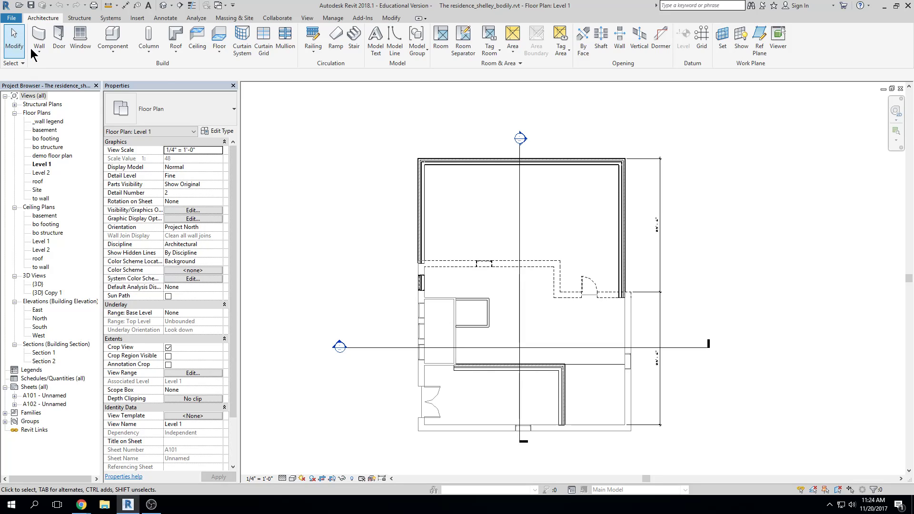
pyautogui.click(43, 57)
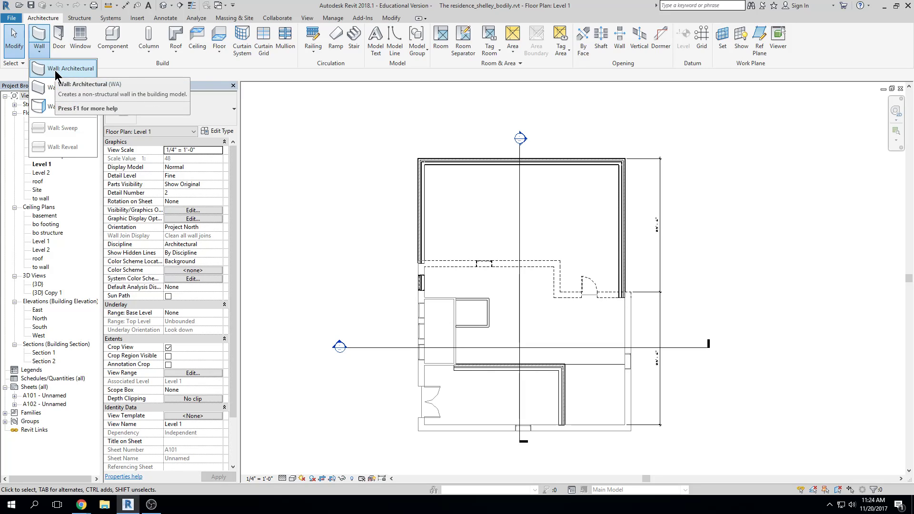
pyautogui.click(55, 72)
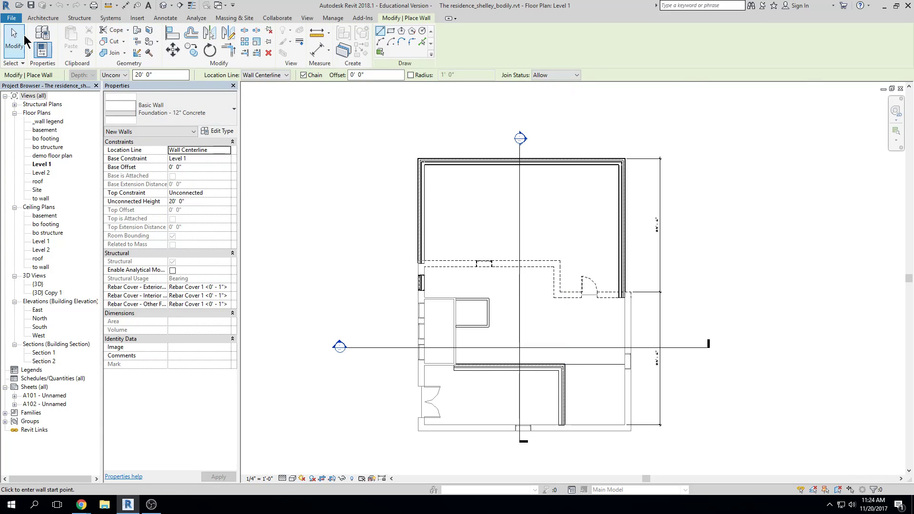
pyautogui.click(233, 115)
pyautogui.moveTo(233, 158); pyautogui.dragTo(239, 286)
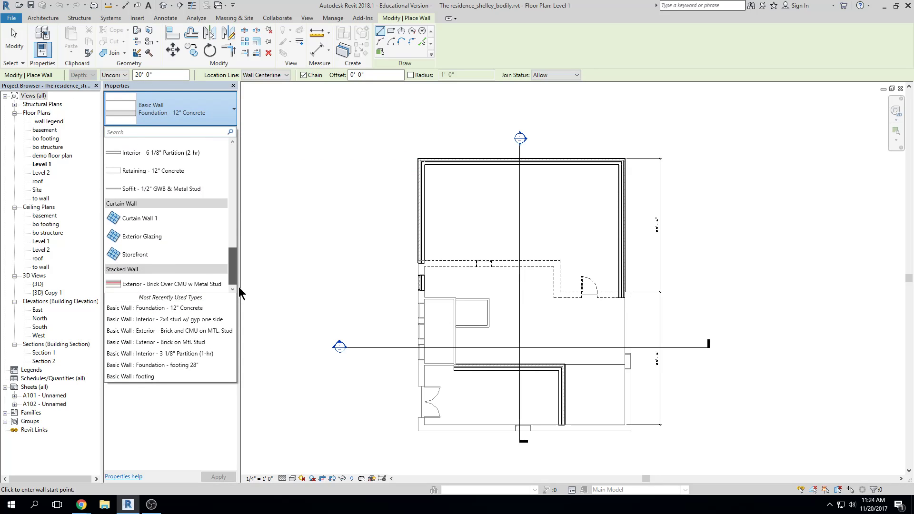
pyautogui.click(161, 239)
pyautogui.click(384, 168)
pyautogui.press('Escape')
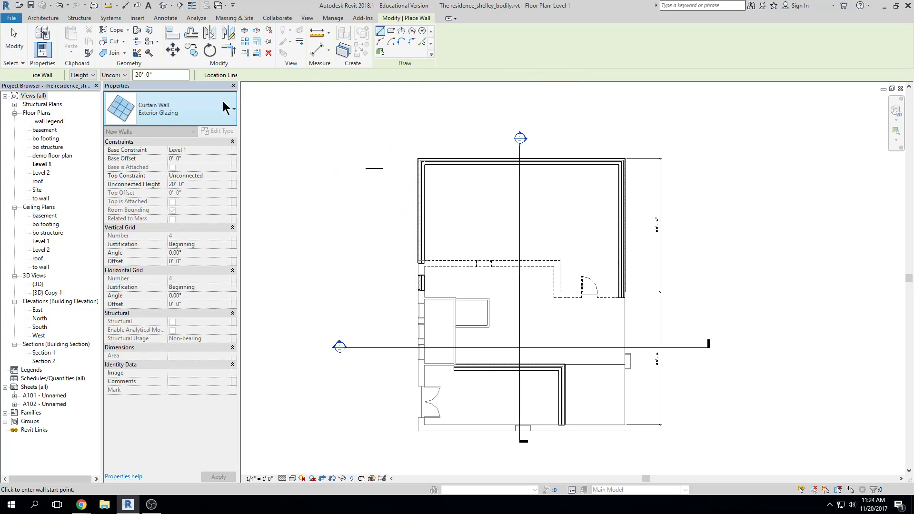
pyautogui.press('Escape')
pyautogui.moveTo(392, 132); pyautogui.dragTo(362, 192)
pyautogui.press('Delete')
# - Review the curtain wall types available for an architectural wall, including Curtain Wall 1, without placing a wall
pyautogui.click(216, 112)
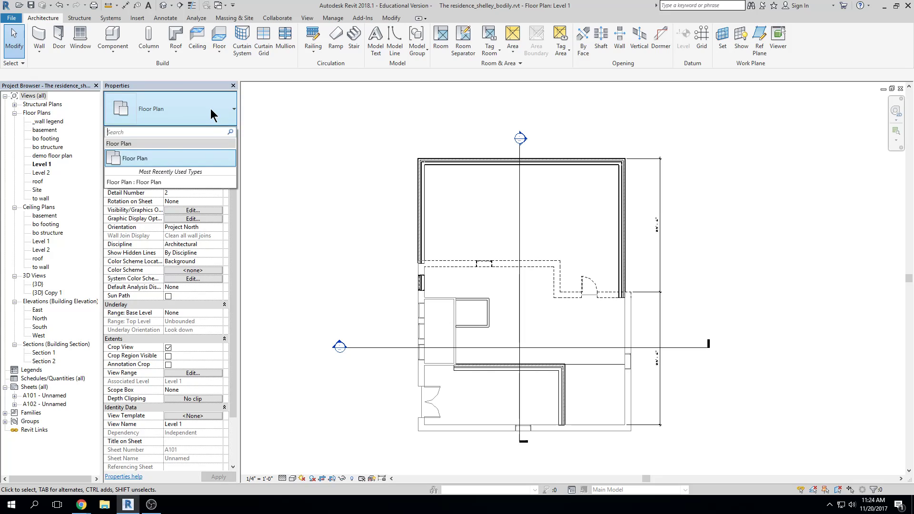
pyautogui.click(39, 36)
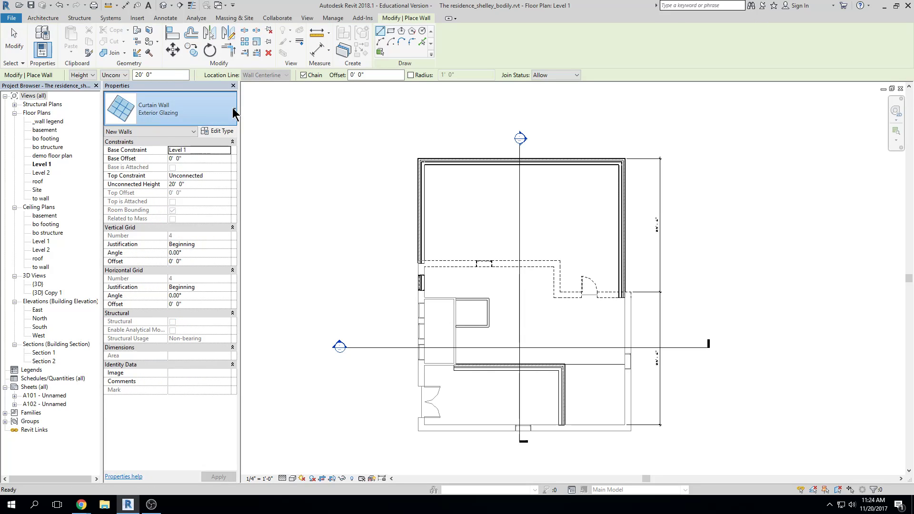
pyautogui.click(233, 110)
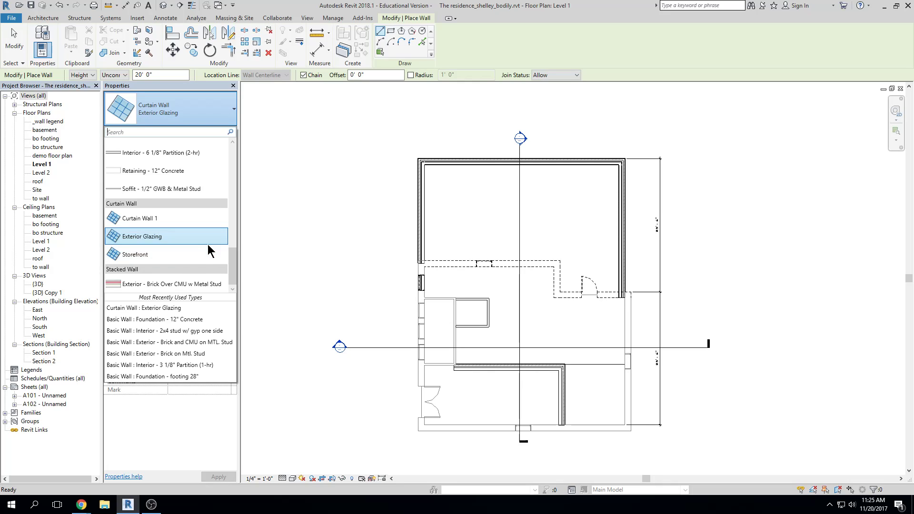
pyautogui.moveTo(194, 224)
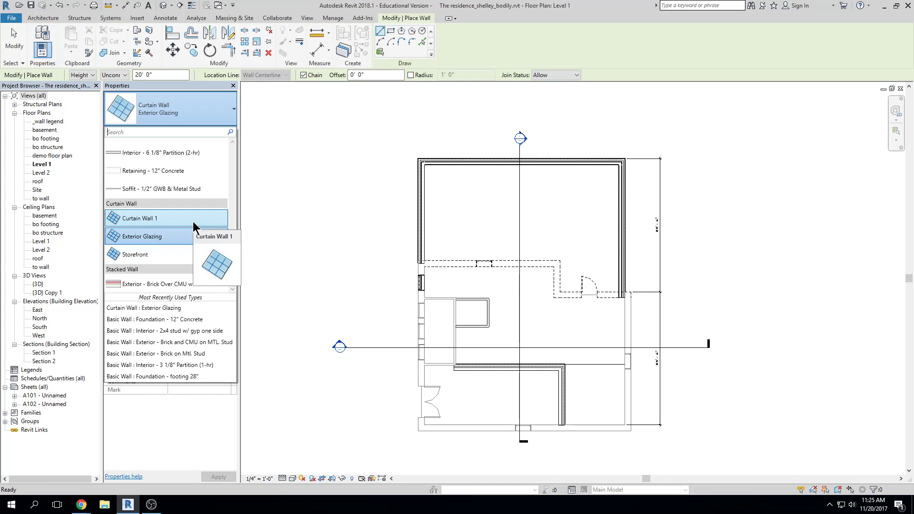
pyautogui.click(376, 195)
pyautogui.press('Escape')
pyautogui.press('Escape')
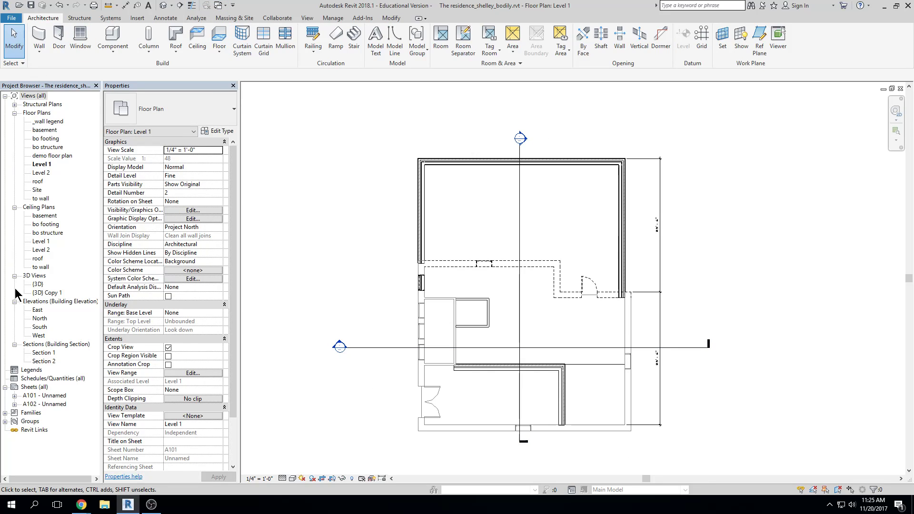
# - Open the North elevation tiled beside the Level 1 floor plan and frame the house in both views
pyautogui.doubleClick(39, 318)
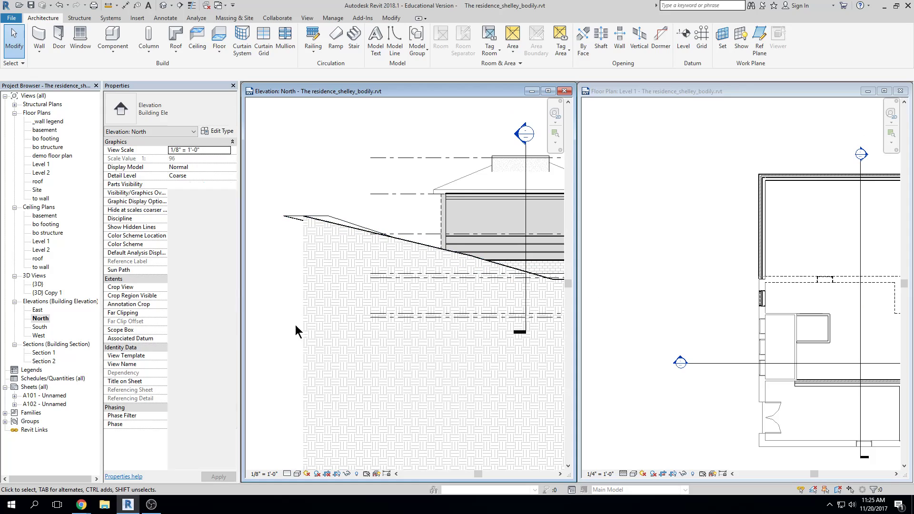
pyautogui.moveTo(394, 271); pyautogui.dragTo(337, 300, button='middle')
pyautogui.moveTo(539, 245)
pyautogui.mouseDown(button='middle')
pyautogui.moveTo(459, 268)
pyautogui.moveTo(468, 265)
pyautogui.mouseUp(button='middle')
pyautogui.scroll(1, 460, 266)
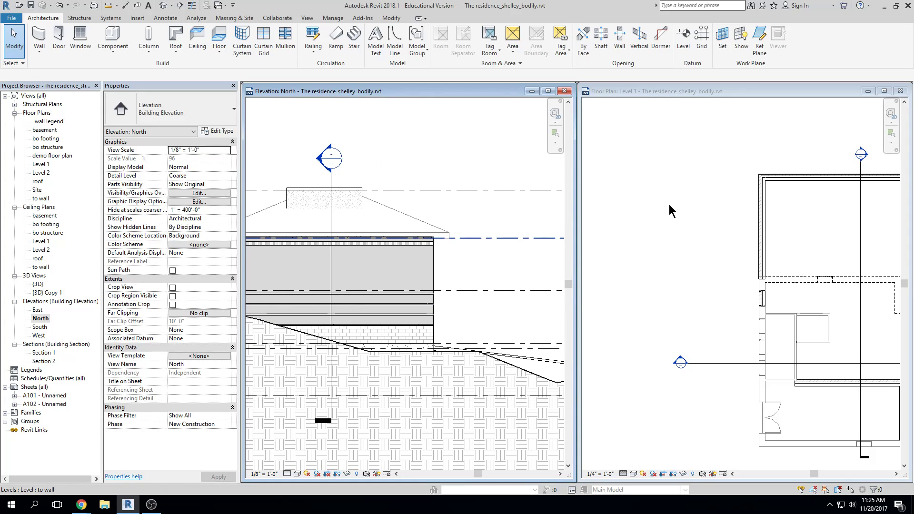
pyautogui.scroll(-3, 718, 218)
pyautogui.click(733, 224)
pyautogui.click(688, 198)
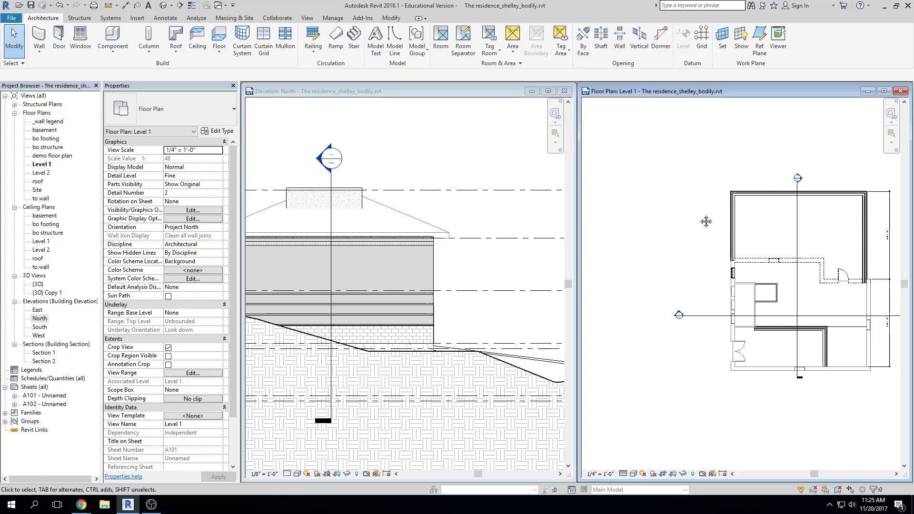
pyautogui.moveTo(706, 222); pyautogui.dragTo(713, 238, button='middle')
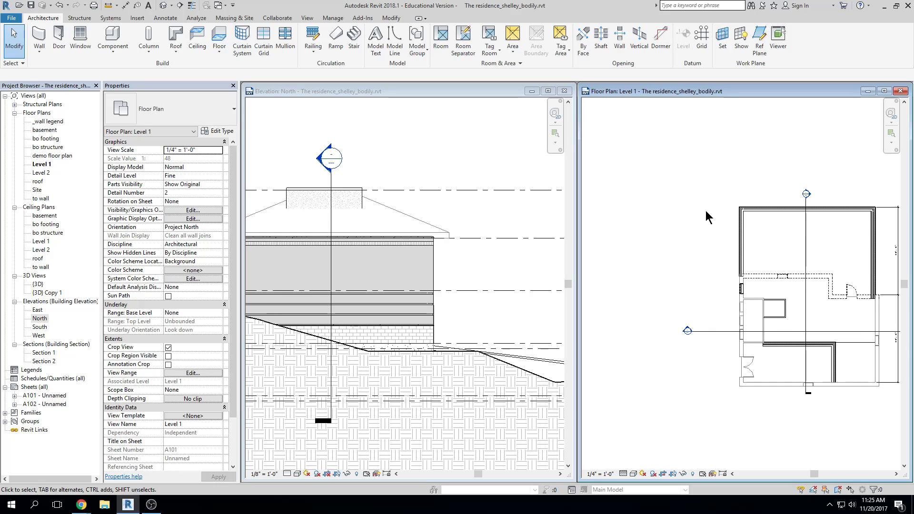
# - Start an architectural wall in the Level 1 plan and choose the Curtain Wall 1 type
pyautogui.click(43, 58)
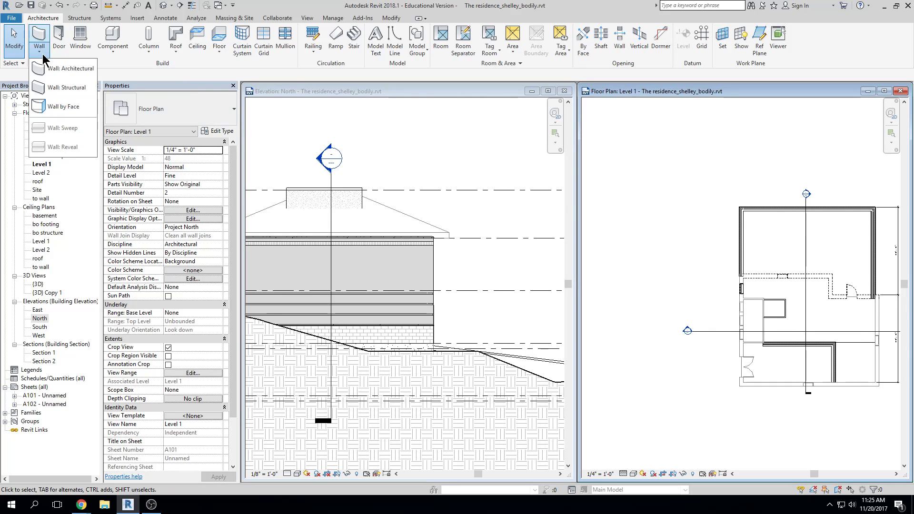
pyautogui.click(49, 71)
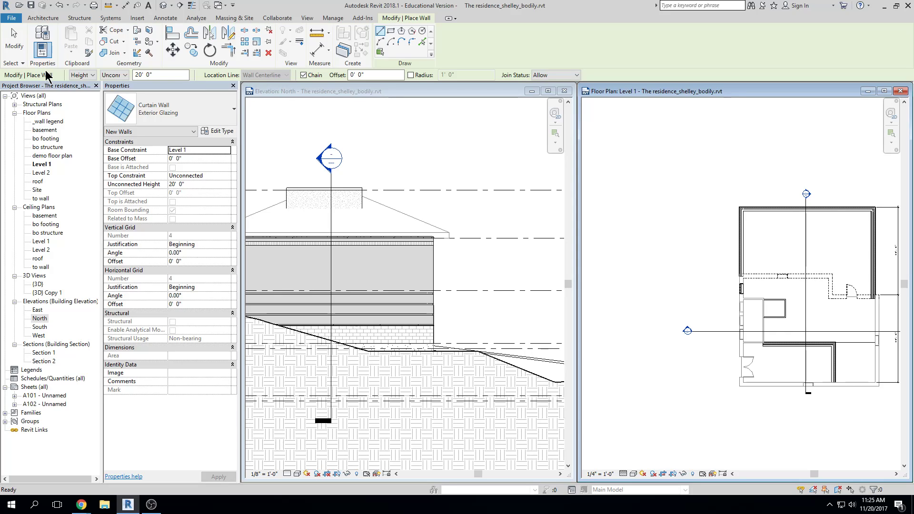
pyautogui.click(225, 112)
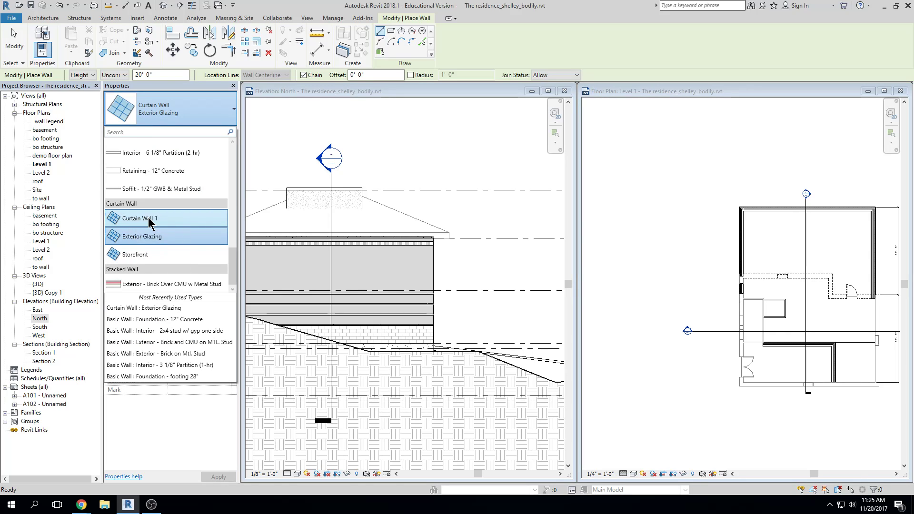
pyautogui.click(111, 221)
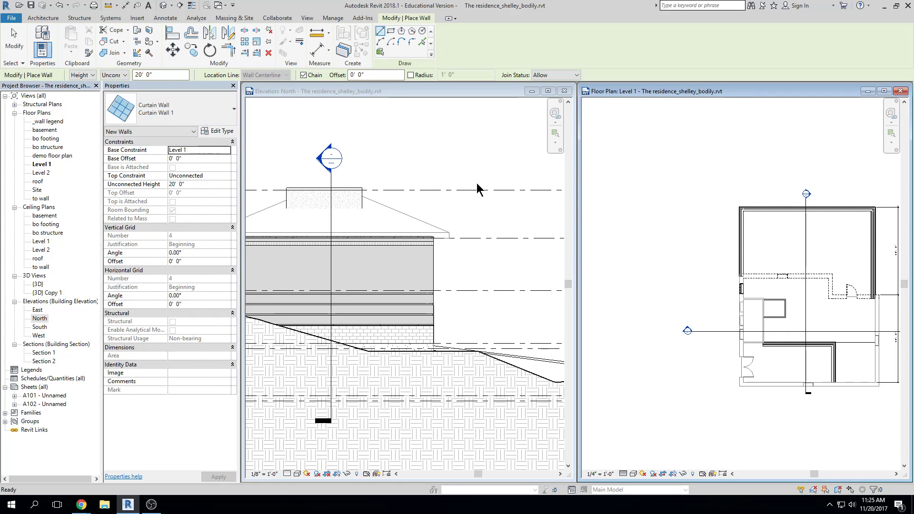
pyautogui.click(721, 209)
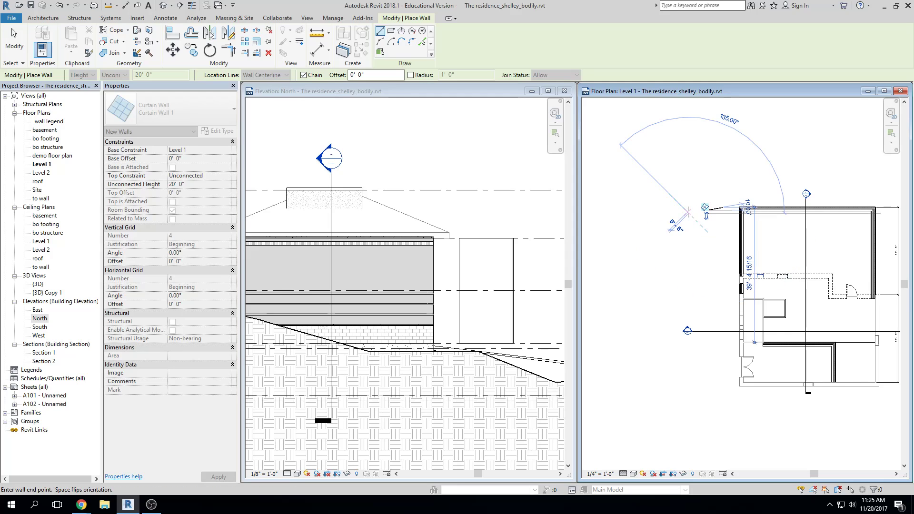
pyautogui.press('Escape')
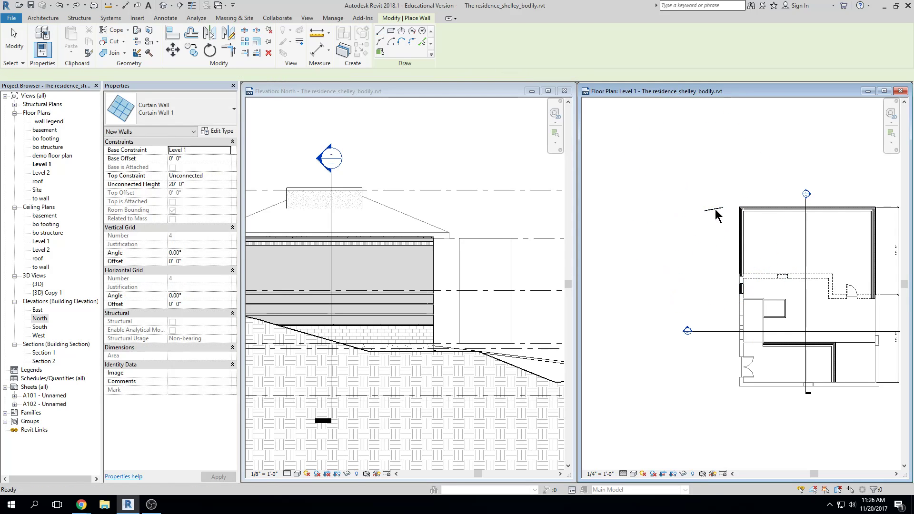
pyautogui.press('Escape')
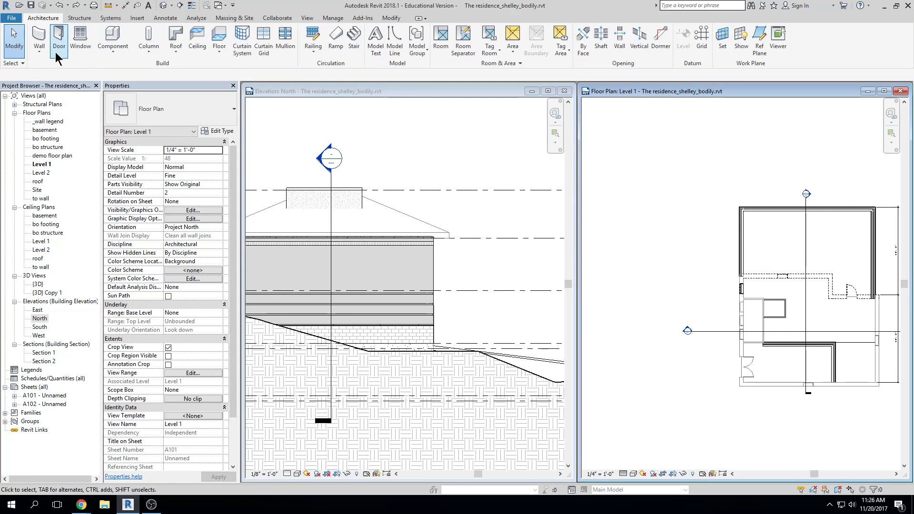
# - Draw a straight horizontal Curtain Wall 1 segment about 7'-6" long, just west of the house's northwest corner in plan
pyautogui.click(46, 33)
pyautogui.scroll(3, 708, 204)
pyautogui.click(712, 205)
pyautogui.click(672, 206)
pyautogui.press('Escape')
pyautogui.press('Escape')
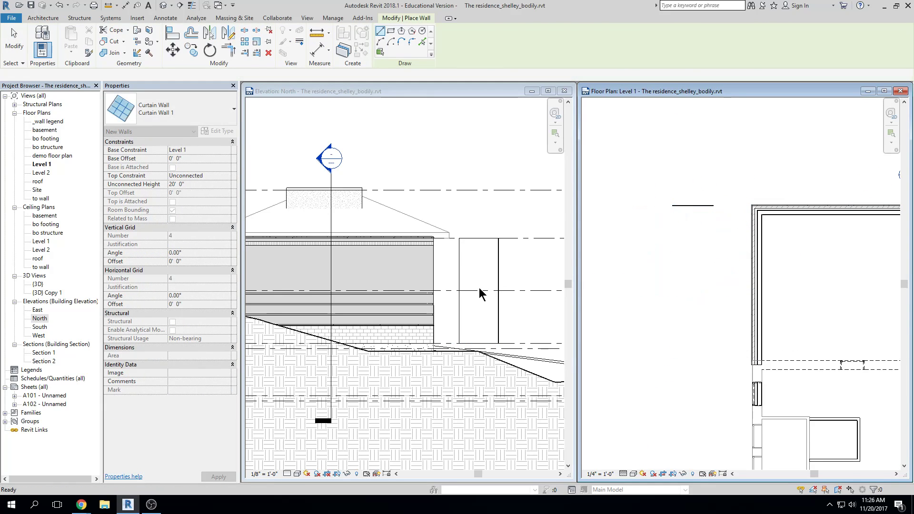
# - Display the North elevation in a coloured visual style to show the new curtain wall beside the brick house
pyautogui.scroll(3, 477, 281)
pyautogui.click(476, 273)
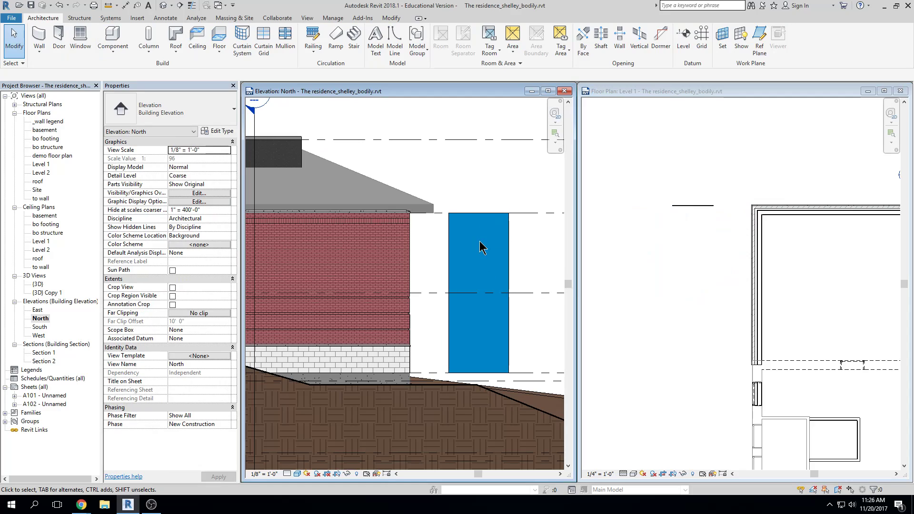
pyautogui.click(507, 252)
pyautogui.press('Escape')
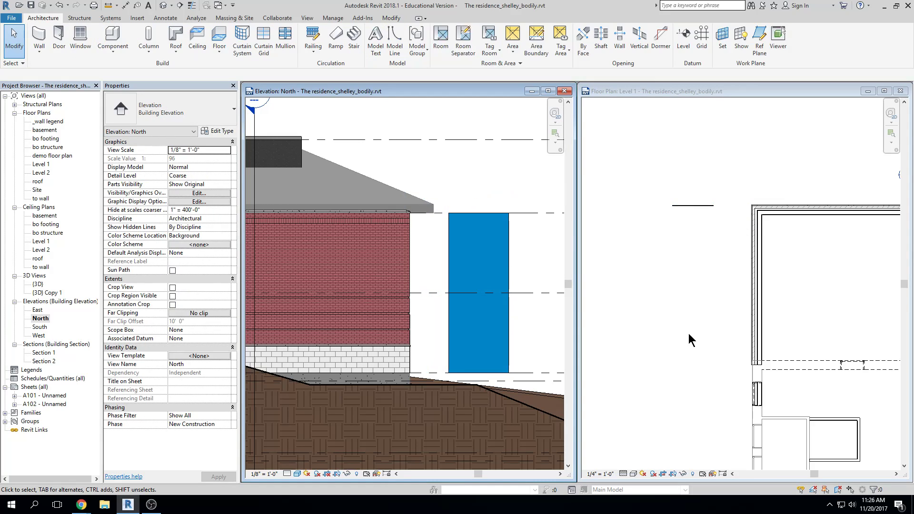
# - Examine the Curtain Wall 1 segment's thickness and end condition in the Level 1 plan
pyautogui.scroll(6, 700, 205)
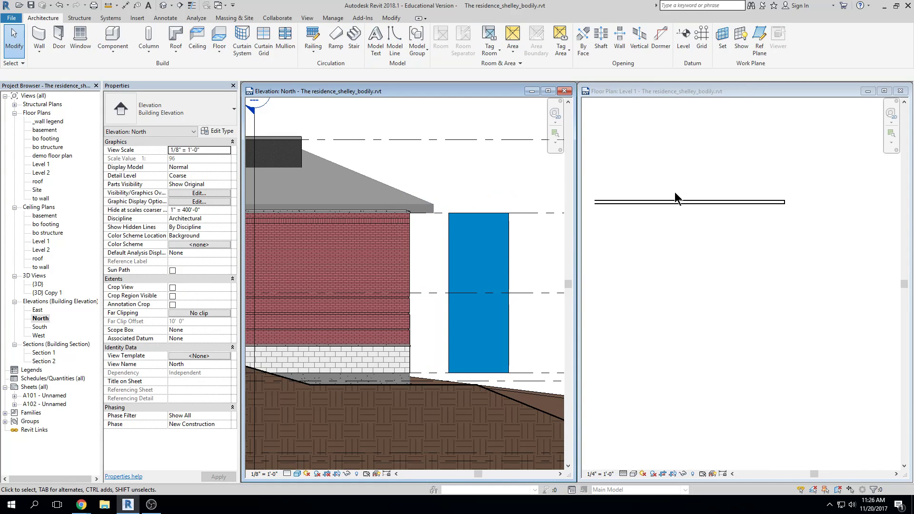
pyautogui.click(703, 191)
pyautogui.click(663, 474)
pyautogui.click(727, 233)
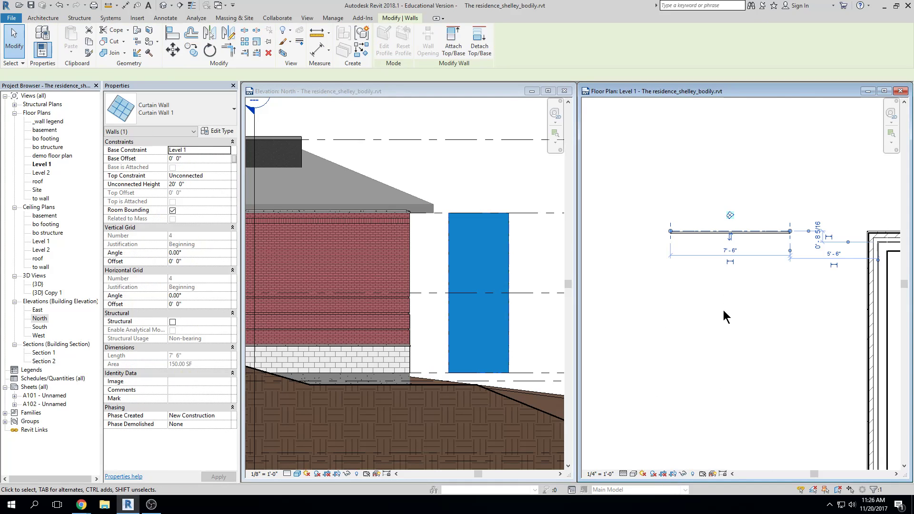
pyautogui.scroll(4, 671, 230)
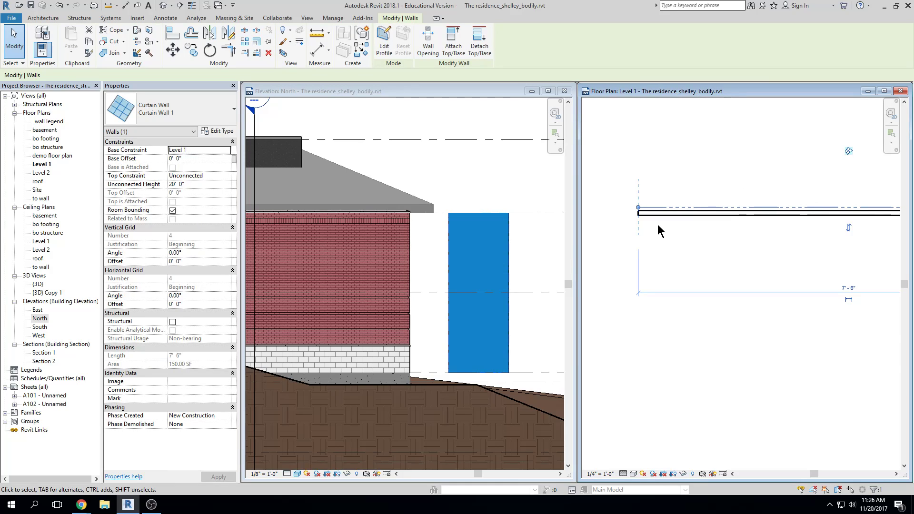
pyautogui.scroll(-1, 672, 224)
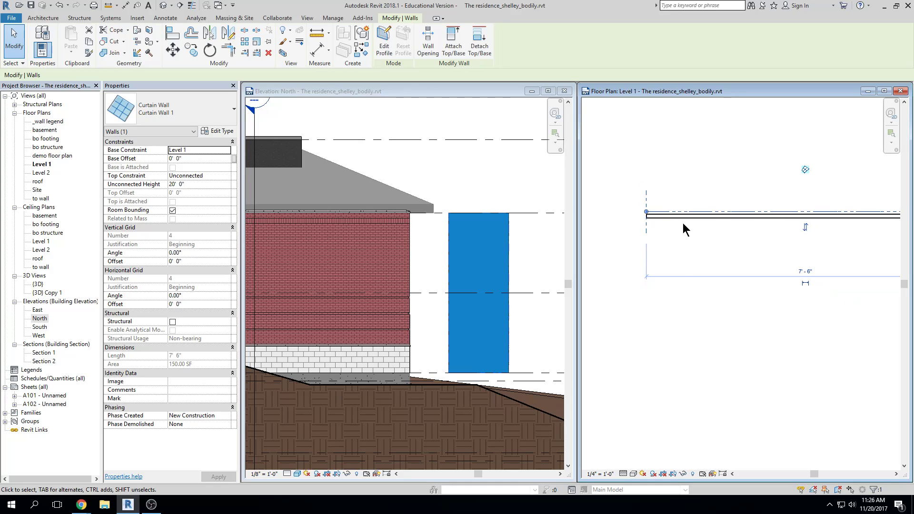
pyautogui.click(679, 267)
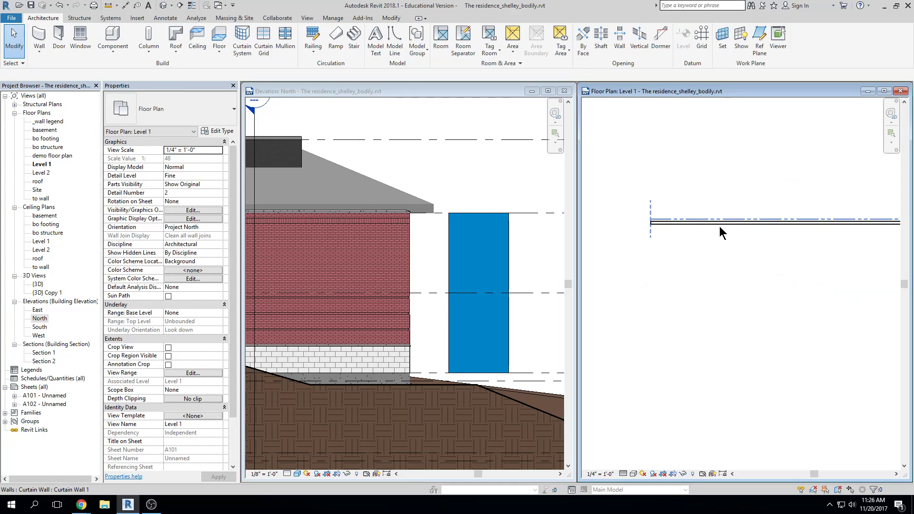
pyautogui.scroll(-1, 710, 236)
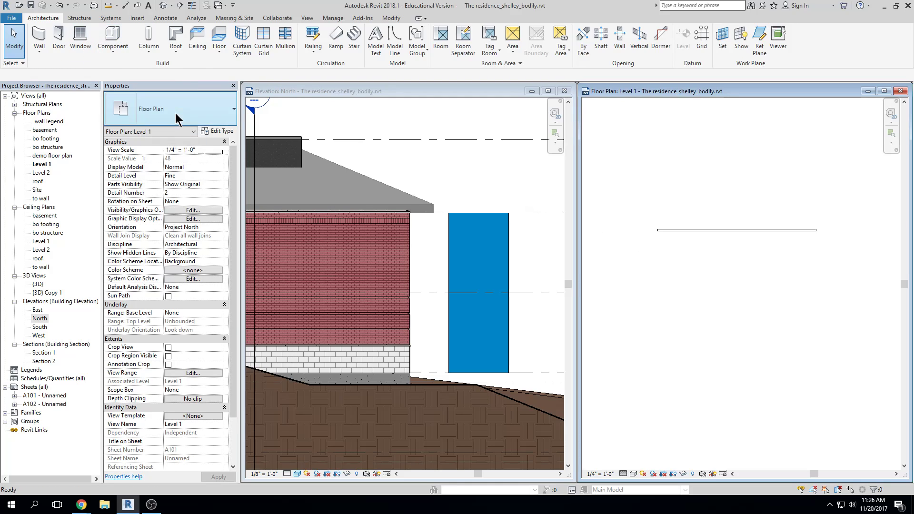
# - Draw a Storefront curtain wall about 5'-11" long, west of the Curtain Wall 1 segment and roughly in line with it
pyautogui.click(39, 36)
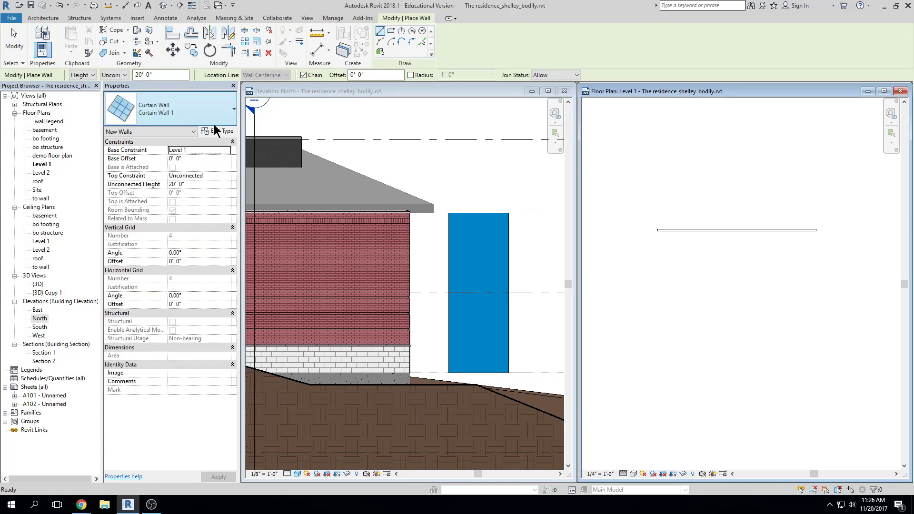
pyautogui.click(227, 117)
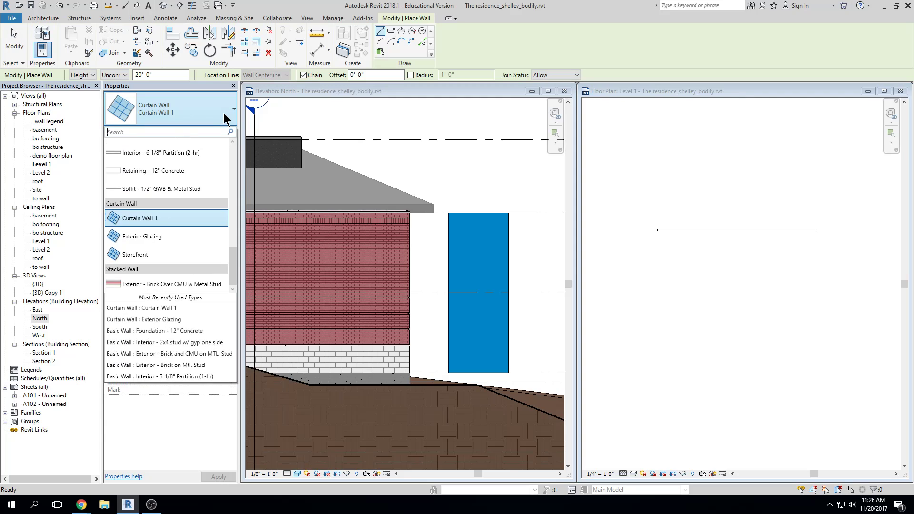
pyautogui.click(204, 260)
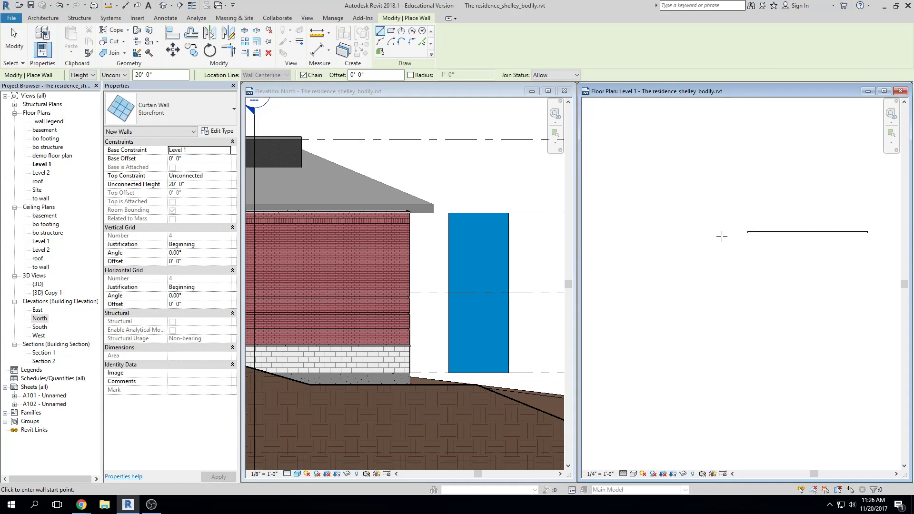
pyautogui.click(715, 232)
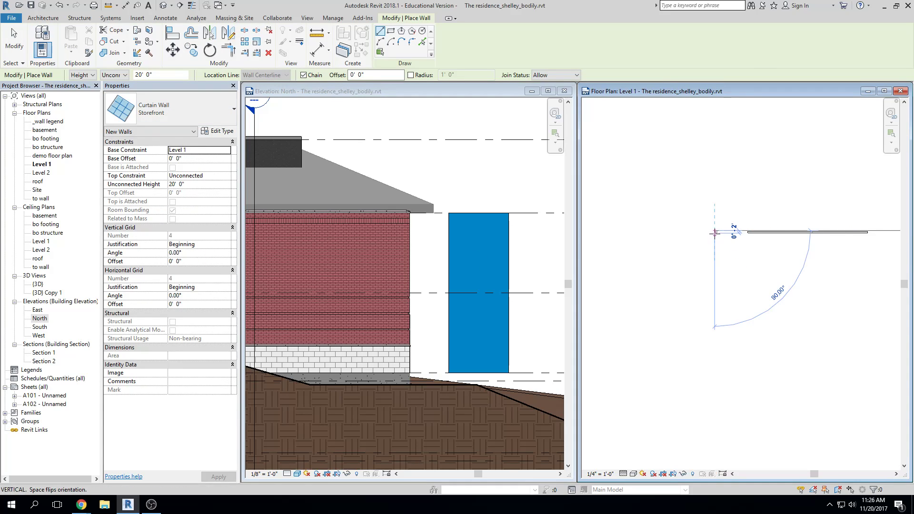
pyautogui.click(620, 230)
pyautogui.press('Escape')
pyautogui.press('Escape')
# - Inspect the Storefront wall's grid and mullions beside the plain curtain wall in the North elevation
pyautogui.click(439, 256)
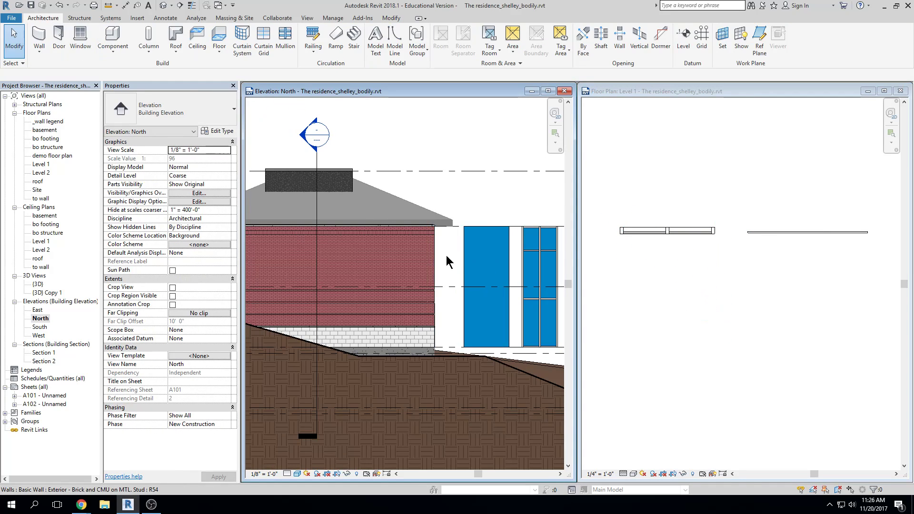
pyautogui.scroll(3, 439, 255)
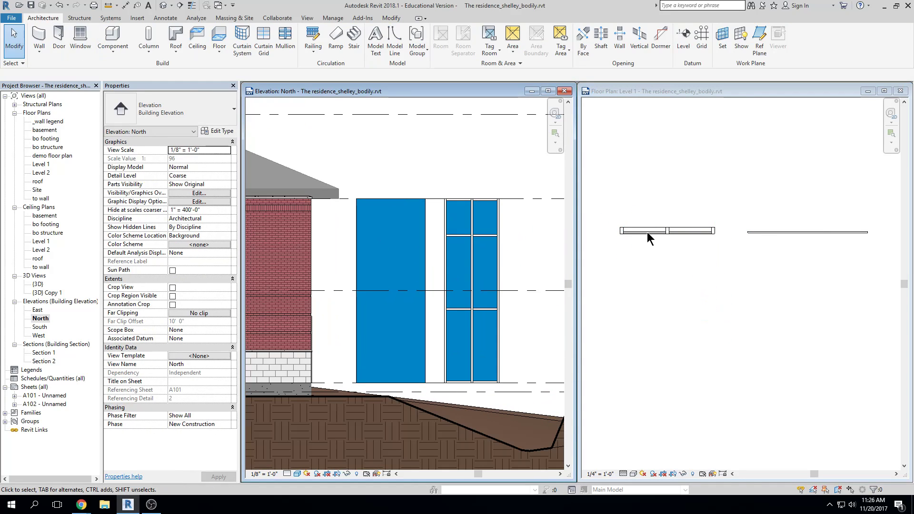
pyautogui.click(447, 376)
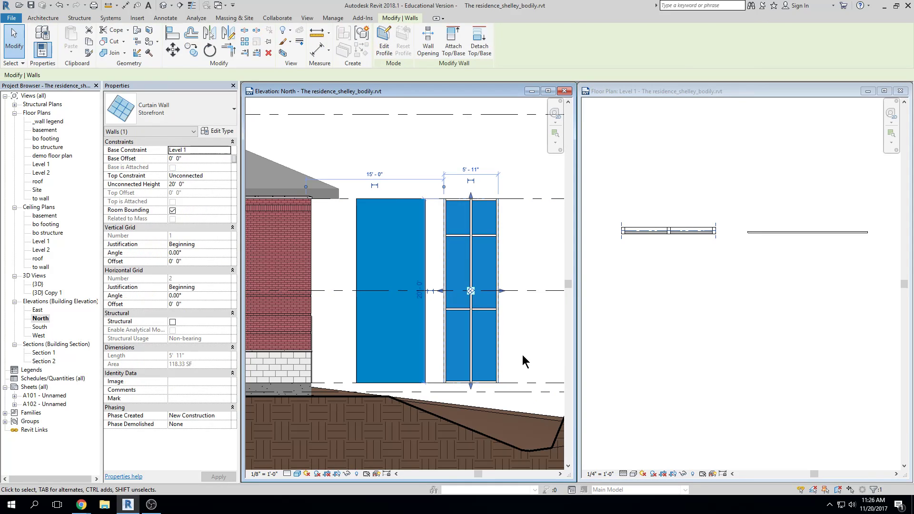
pyautogui.click(527, 351)
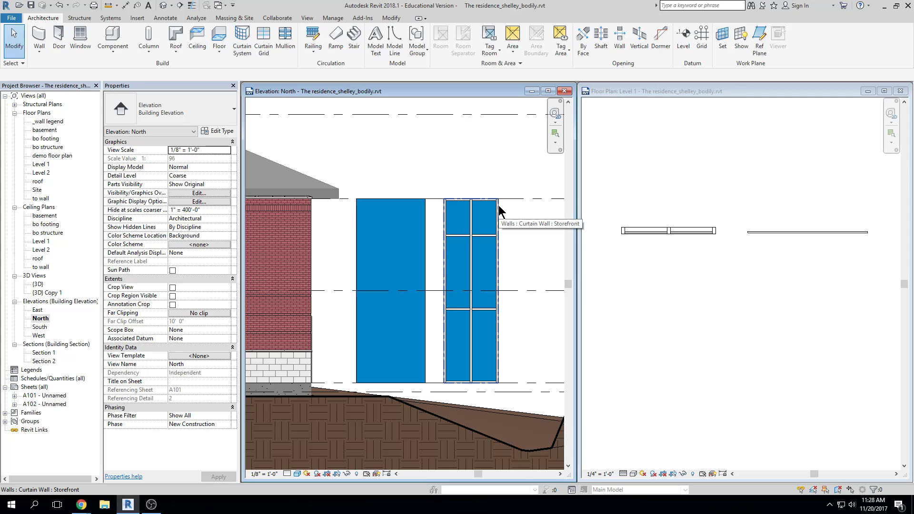
# - Compare the Storefront wall's mullions and glazing with the plain Curtain Wall 1 segment in the Level 1 plan
pyautogui.click(712, 252)
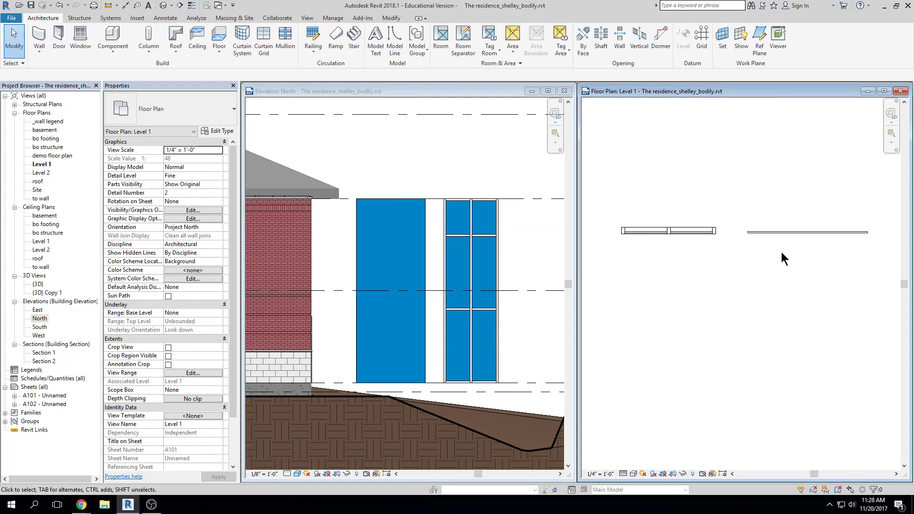
pyautogui.scroll(2, 801, 231)
pyautogui.click(801, 232)
pyautogui.click(631, 237)
pyautogui.moveTo(631, 237); pyautogui.dragTo(660, 239, button='middle')
pyautogui.click(647, 236)
pyautogui.moveTo(683, 284); pyautogui.dragTo(673, 303, button='middle')
pyautogui.press('Escape')
pyautogui.scroll(2, 782, 238)
pyautogui.scroll(-1, 813, 321)
pyautogui.scroll(-1, 736, 297)
pyautogui.moveTo(736, 298); pyautogui.dragTo(624, 289, button='middle')
pyautogui.scroll(-5, 727, 318)
pyautogui.moveTo(700, 322); pyautogui.dragTo(748, 262, button='middle')
pyautogui.scroll(2, 708, 304)
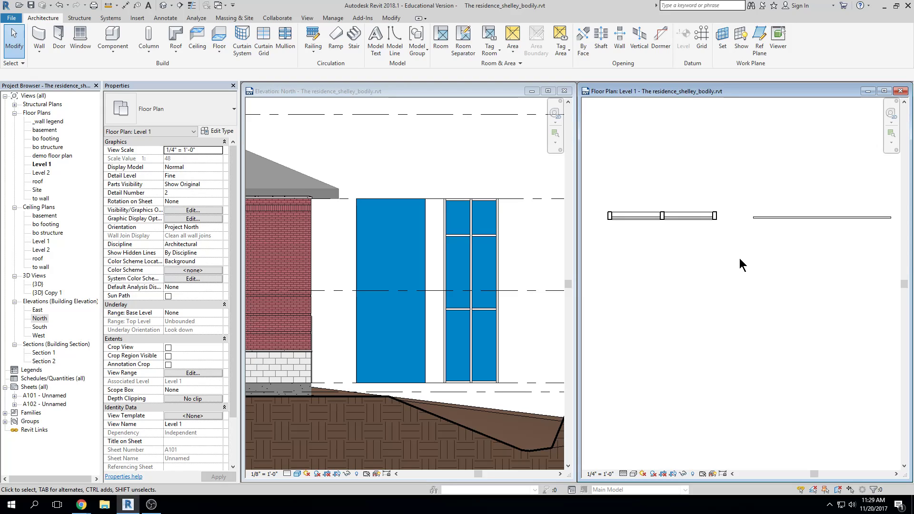
pyautogui.click(700, 216)
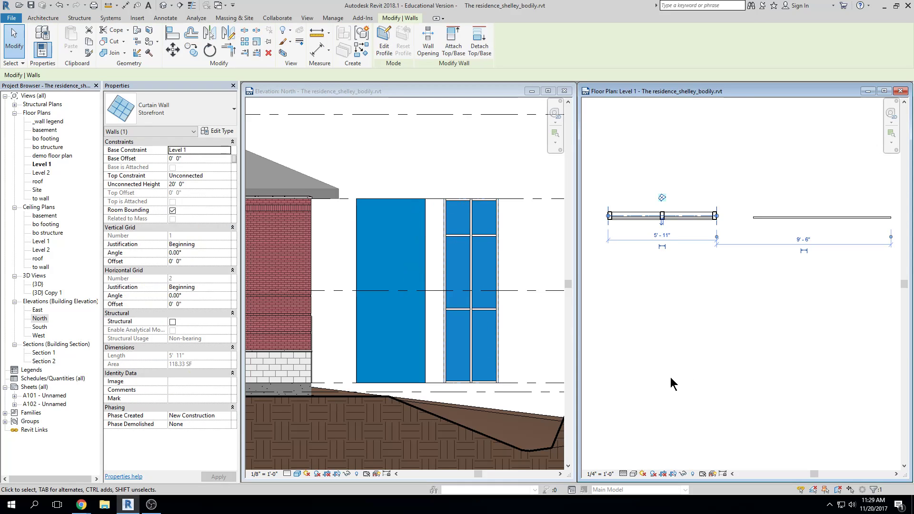
pyautogui.click(776, 343)
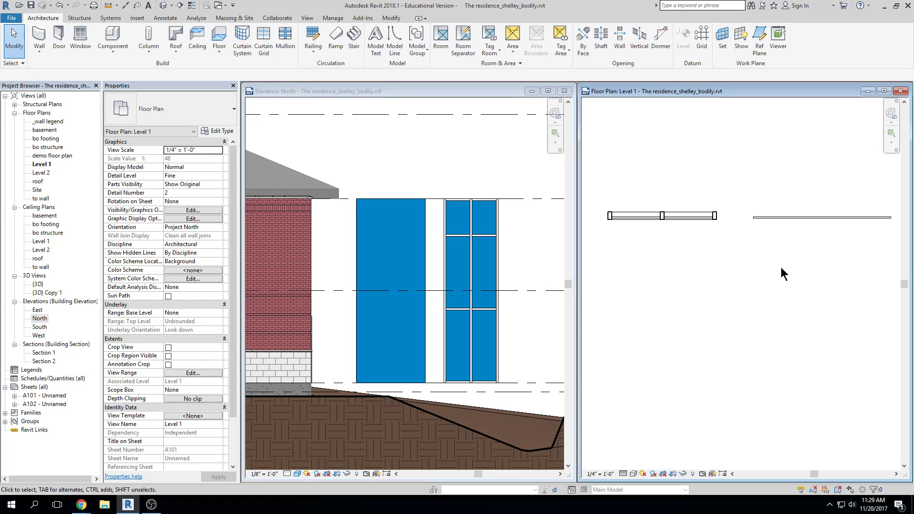
# - Look over the north exterior wall of the house in the Level 1 plan
pyautogui.scroll(-6, 781, 267)
pyautogui.moveTo(838, 284); pyautogui.dragTo(659, 267, button='middle')
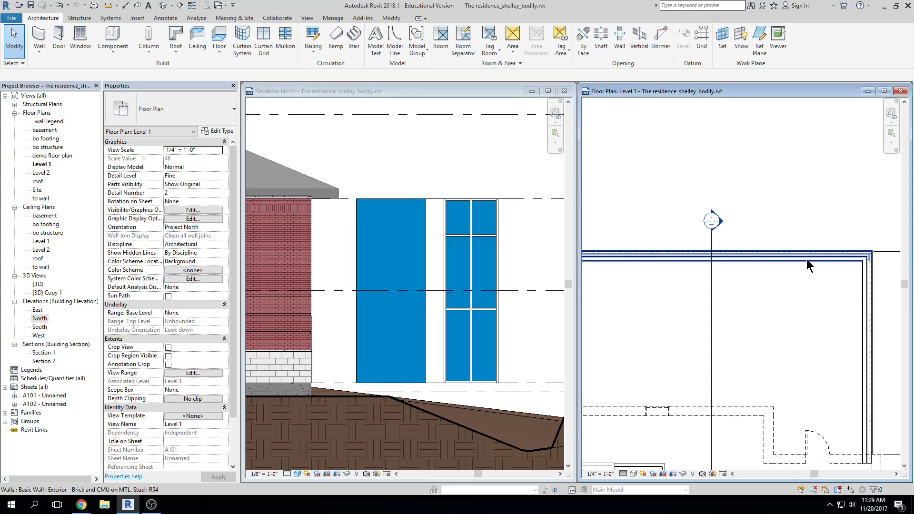
pyautogui.moveTo(759, 279); pyautogui.dragTo(791, 220, button='middle')
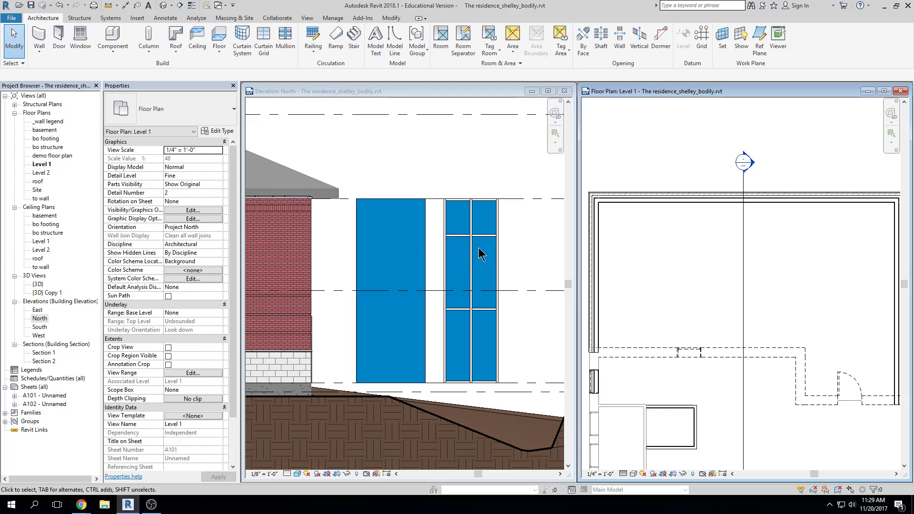
pyautogui.scroll(3, 700, 213)
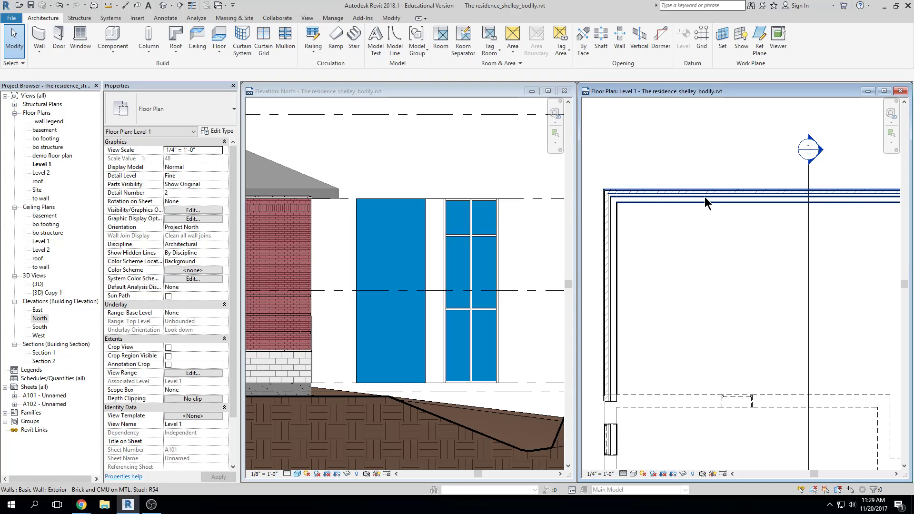
pyautogui.moveTo(733, 163); pyautogui.dragTo(727, 157, button='middle')
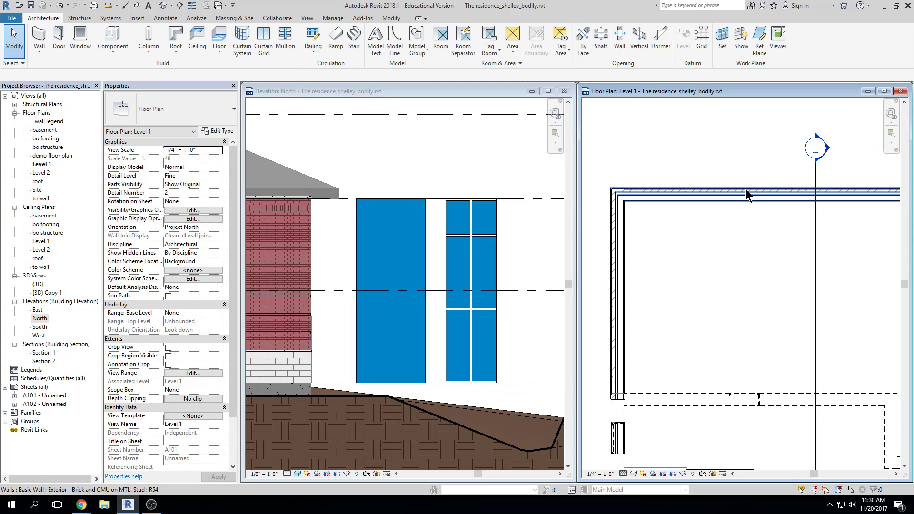
pyautogui.click(42, 50)
pyautogui.click(59, 68)
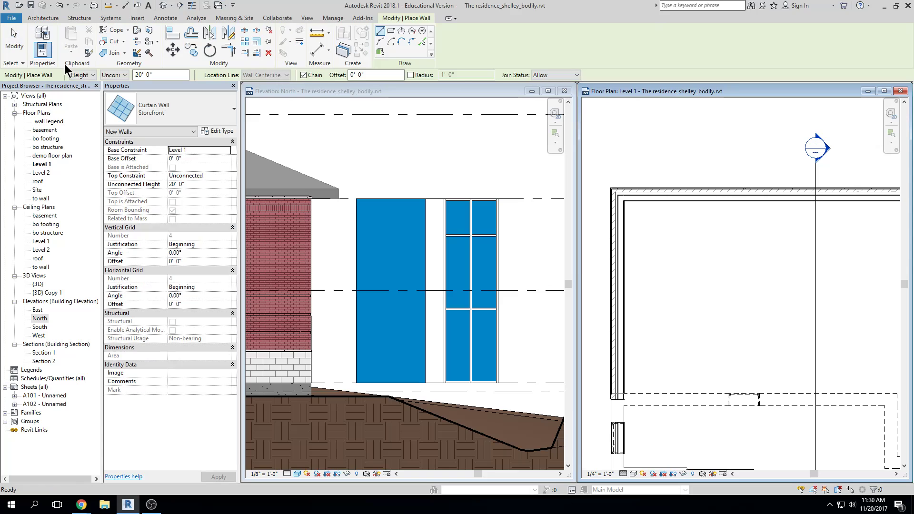
pyautogui.click(193, 110)
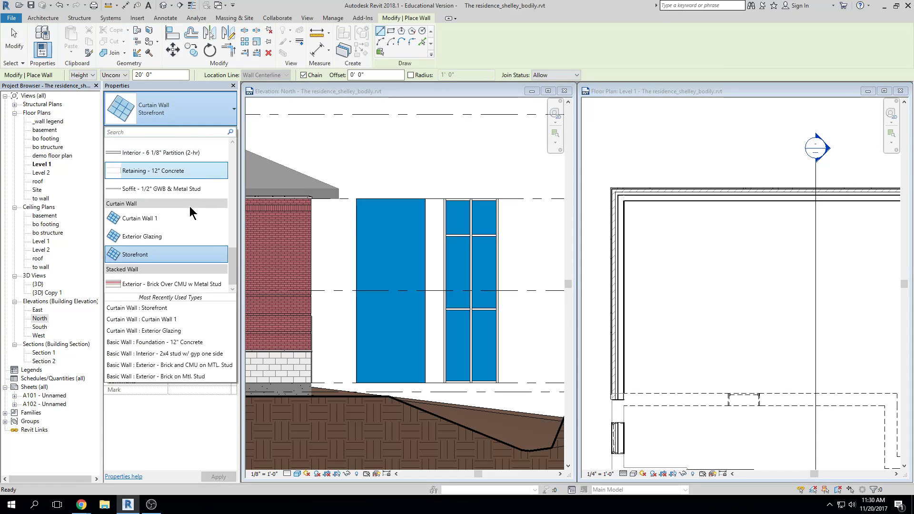
pyautogui.click(184, 248)
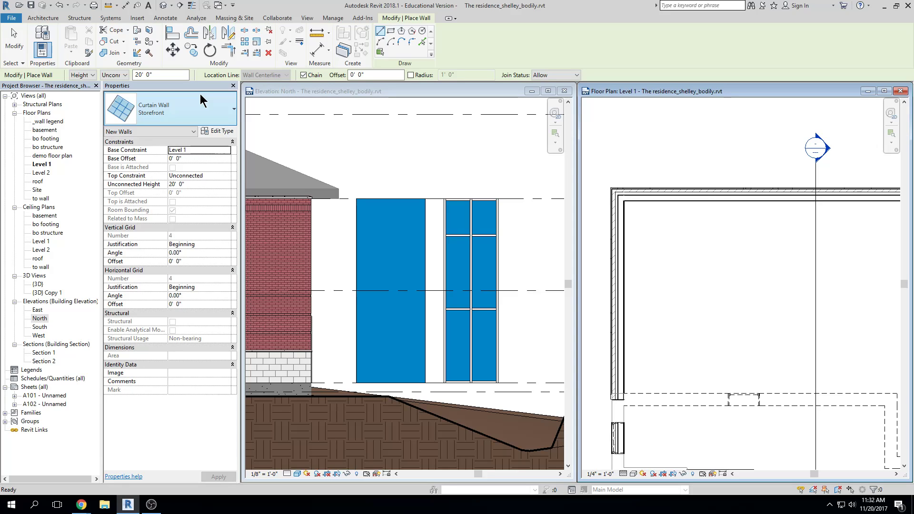
pyautogui.press('Escape')
pyautogui.press('Escape')
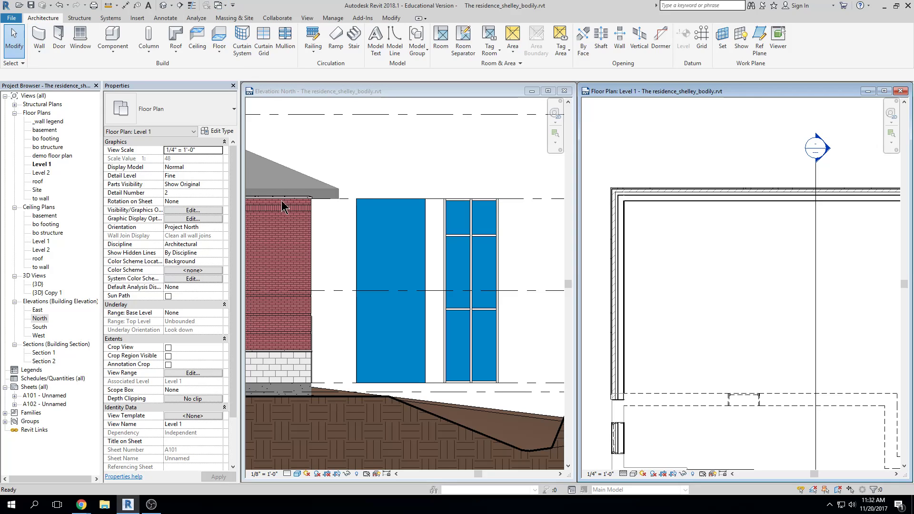
pyautogui.moveTo(771, 201); pyautogui.dragTo(745, 203, button='middle')
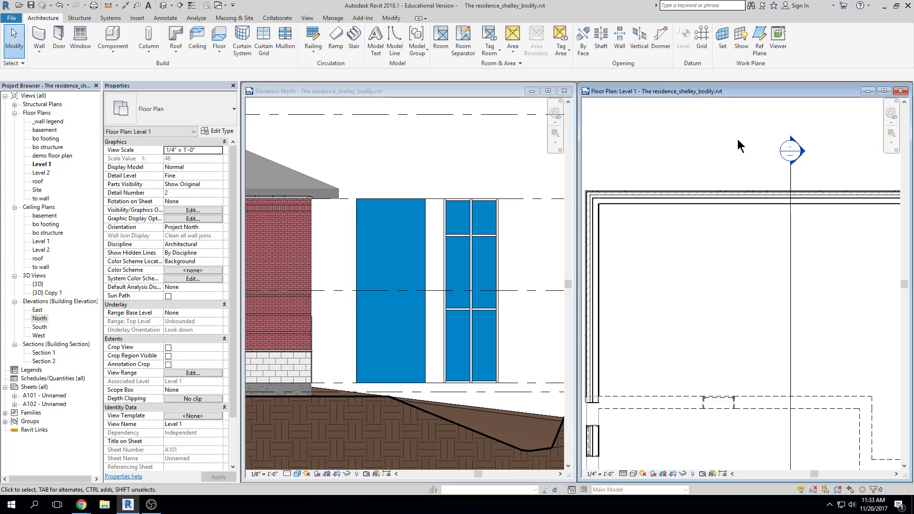
pyautogui.scroll(-2, 738, 141)
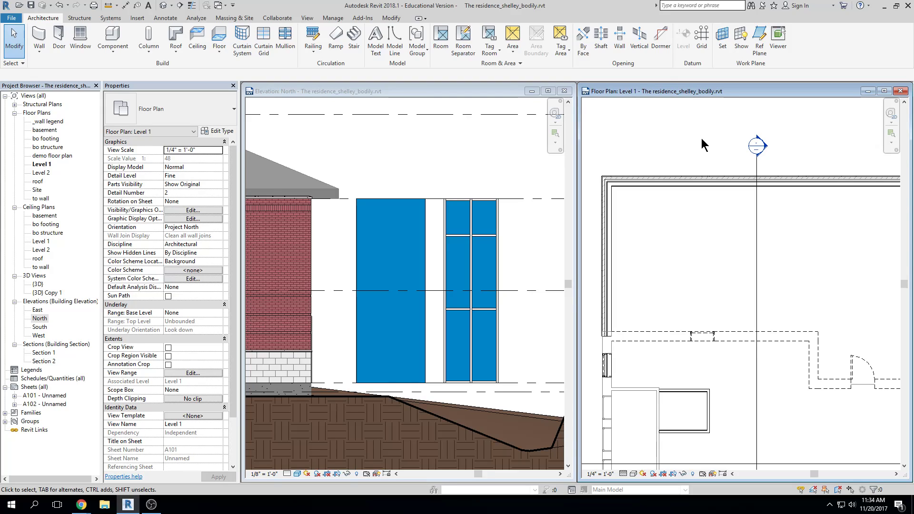
pyautogui.moveTo(723, 163); pyautogui.dragTo(720, 164, button='middle')
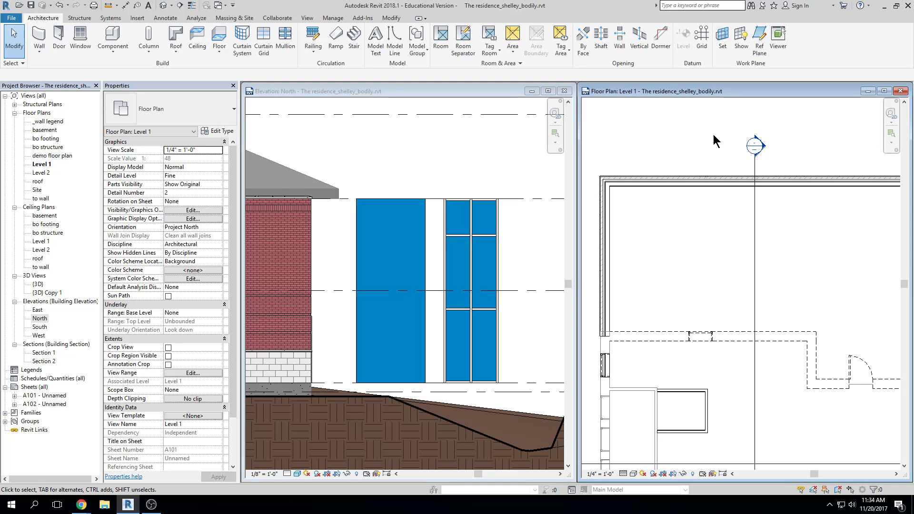
pyautogui.click(717, 185)
pyautogui.press('Escape')
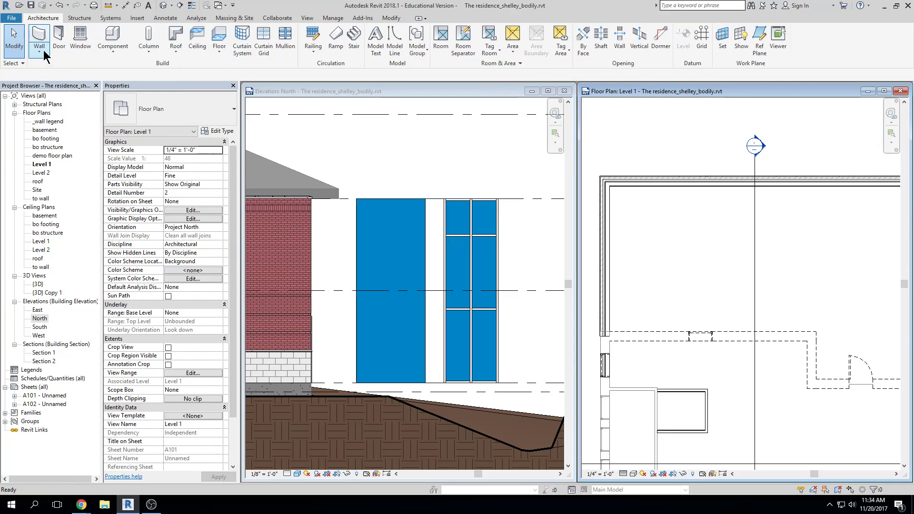
# - Draw a 13'-0" Storefront curtain wall within the north exterior wall near its west corner in the Level 1 plan
pyautogui.click(39, 52)
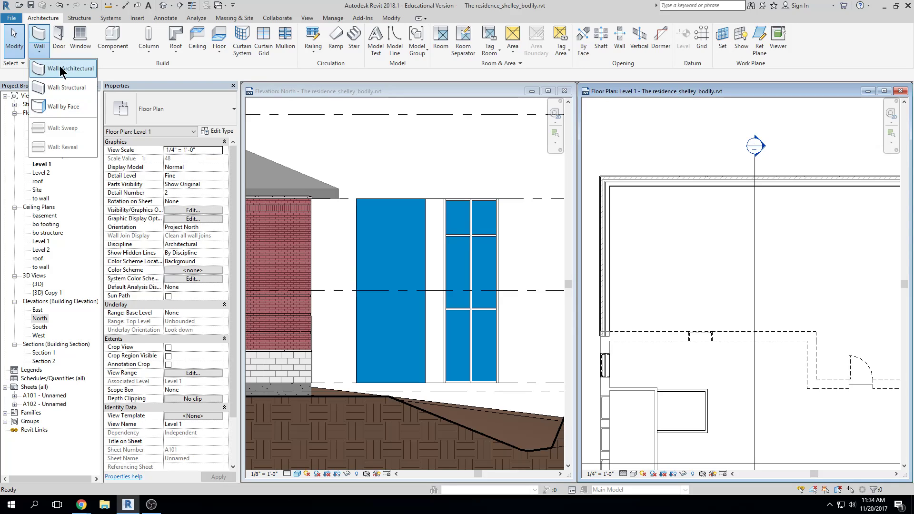
pyautogui.click(52, 68)
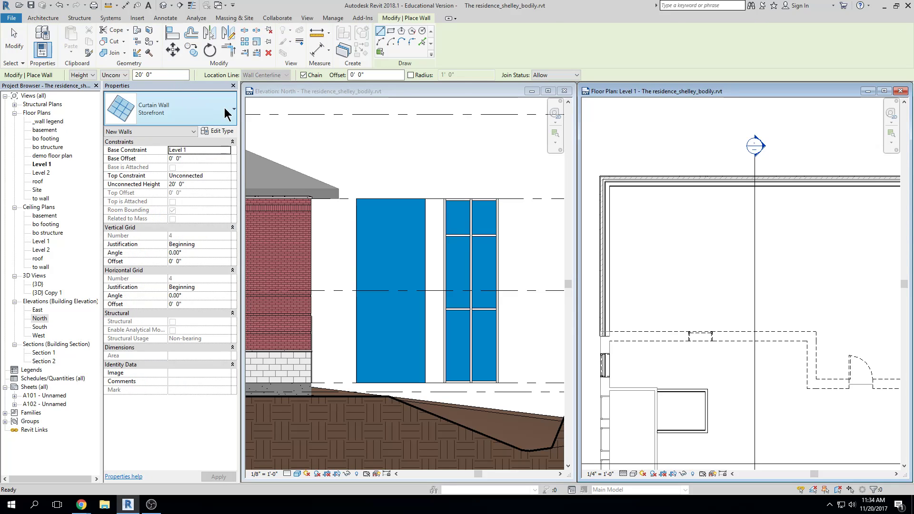
pyautogui.click(231, 112)
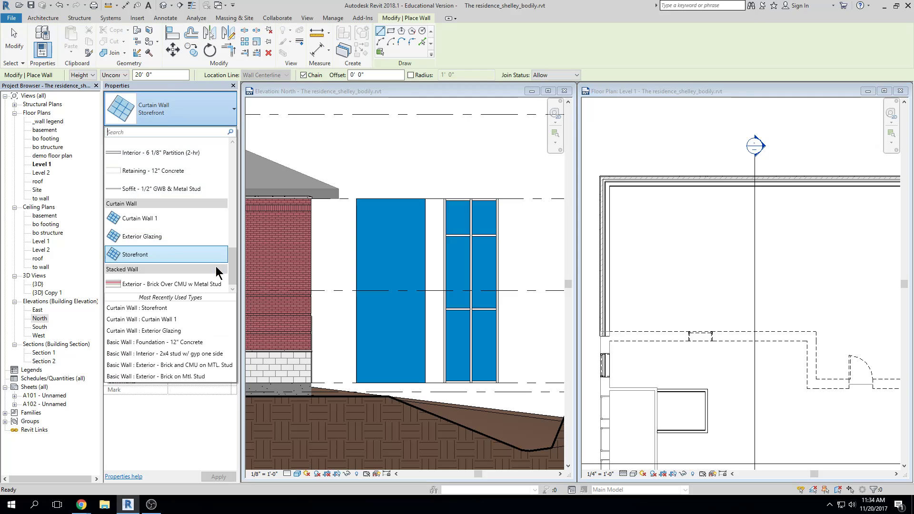
pyautogui.click(135, 255)
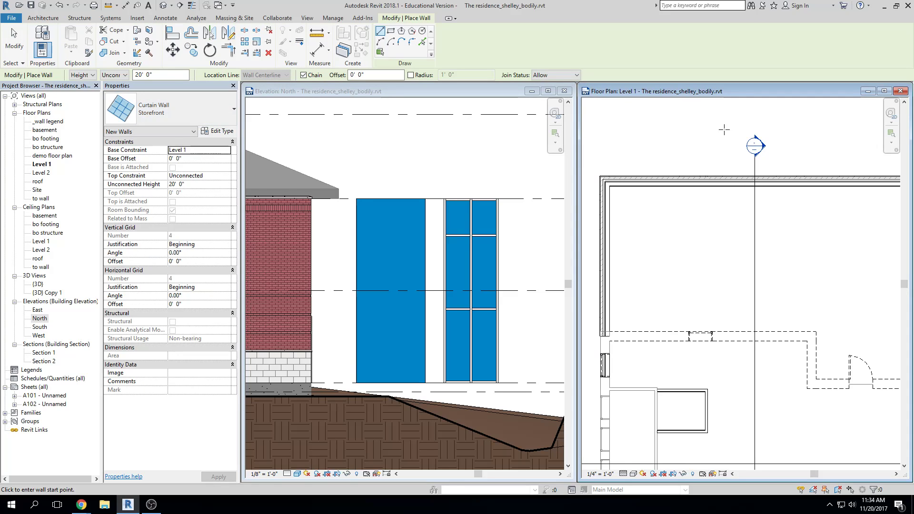
pyautogui.moveTo(728, 177); pyautogui.dragTo(835, 175, button='middle')
pyautogui.moveTo(696, 186); pyautogui.dragTo(601, 205, button='middle')
pyautogui.scroll(2, 670, 187)
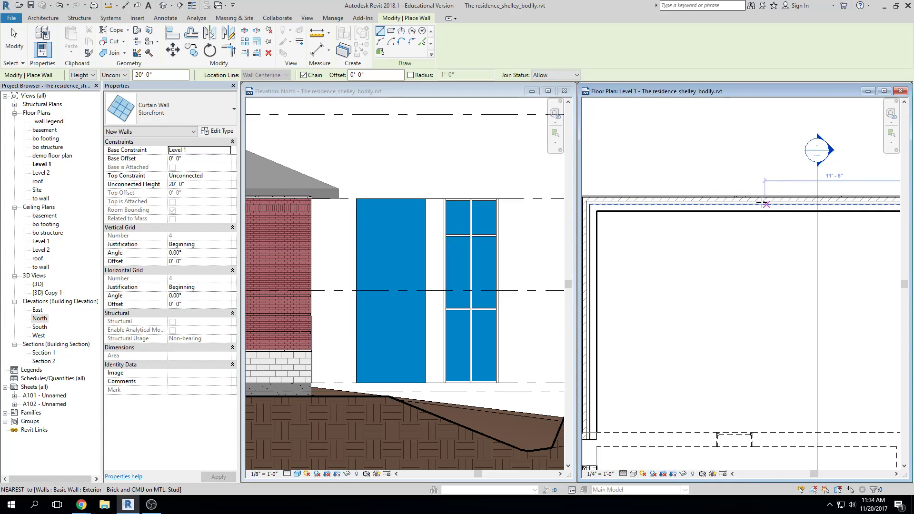
pyautogui.click(631, 203)
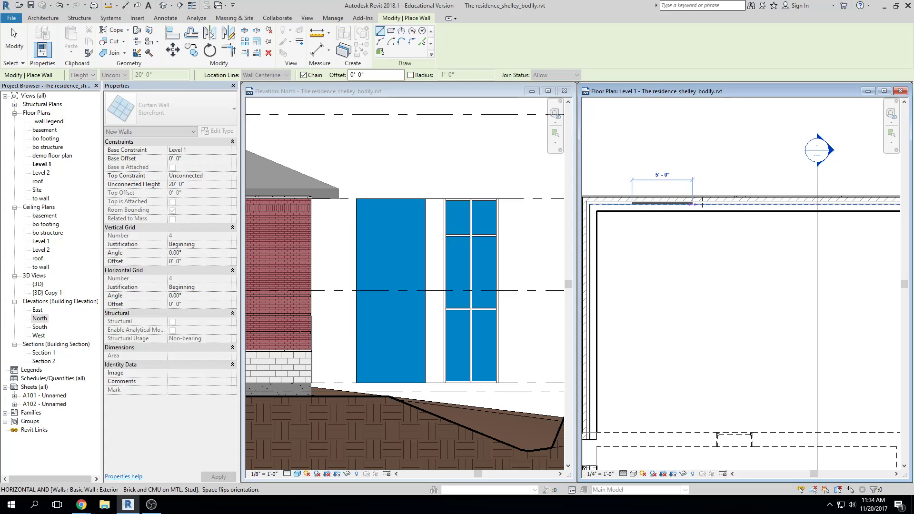
pyautogui.click(788, 203)
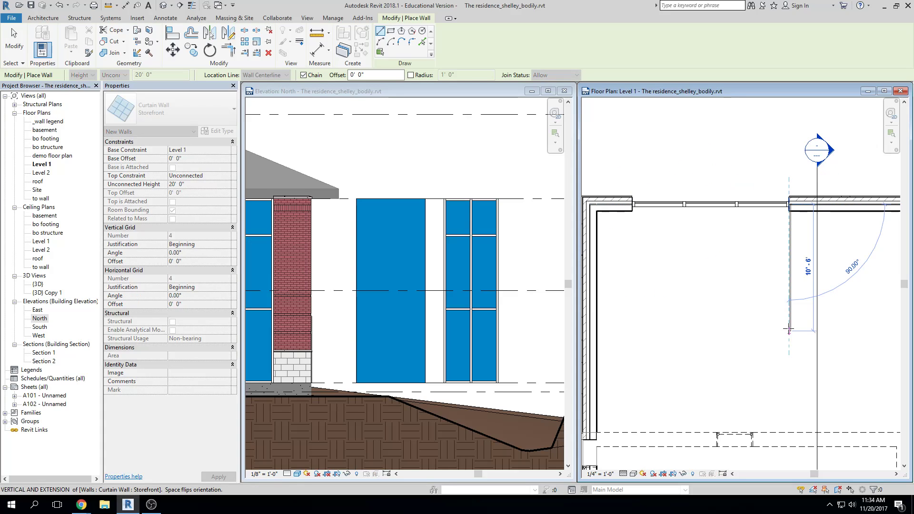
pyautogui.press('Escape')
pyautogui.scroll(-2, 692, 259)
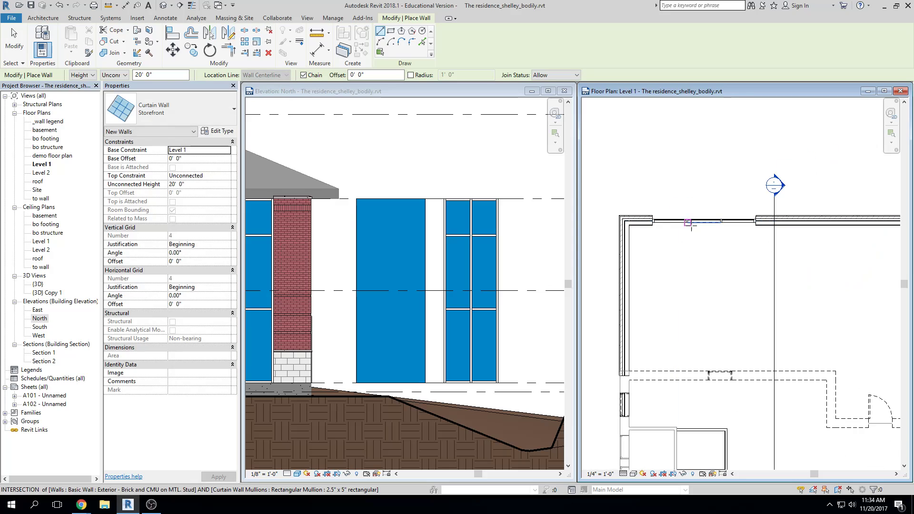
pyautogui.press('Escape')
# - Inspect the embedded Storefront in the North elevation and the rest of its host wall in the Level 1 plan
pyautogui.scroll(-2, 353, 238)
pyautogui.moveTo(354, 234); pyautogui.dragTo(438, 225, button='middle')
pyautogui.scroll(1, 370, 224)
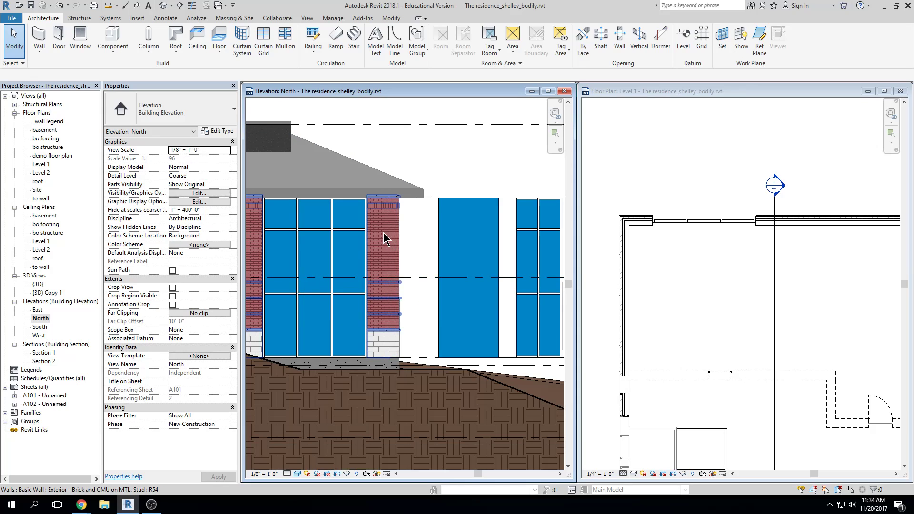
pyautogui.click(797, 219)
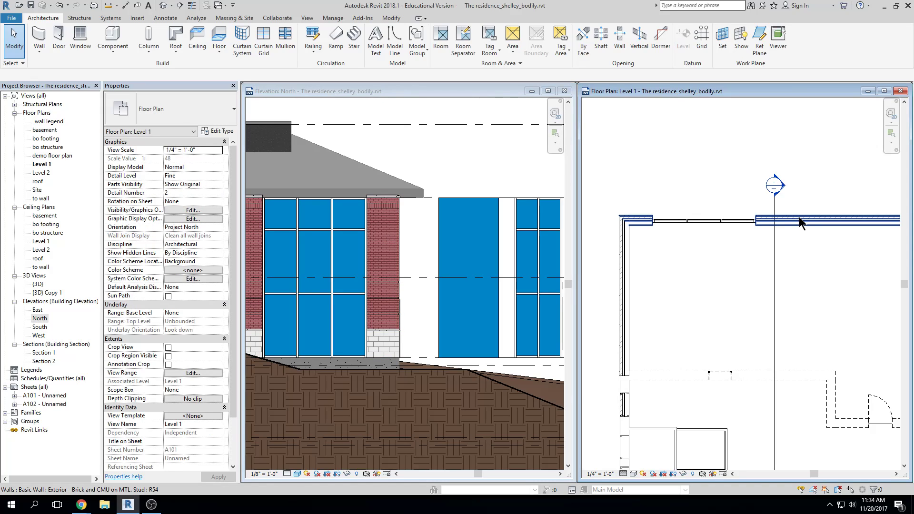
pyautogui.moveTo(799, 219); pyautogui.dragTo(725, 228, button='middle')
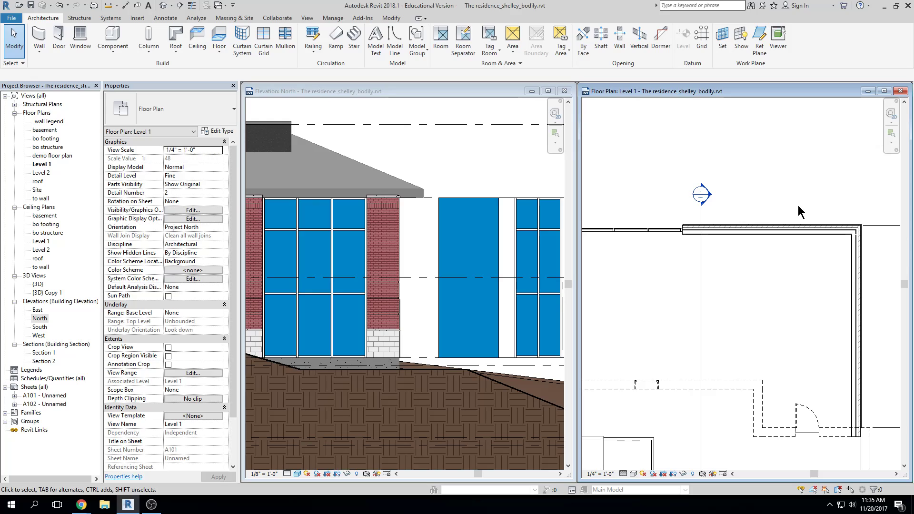
pyautogui.click(418, 255)
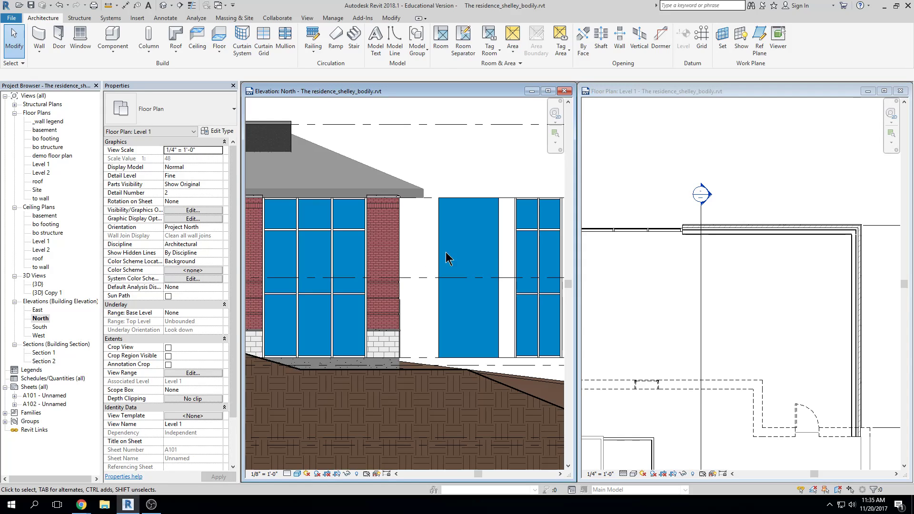
# - Set the embedded Storefront's top constraint to Up to level: Level 2 from the North elevation
pyautogui.moveTo(315, 219); pyautogui.dragTo(355, 214, button='middle')
pyautogui.click(355, 219)
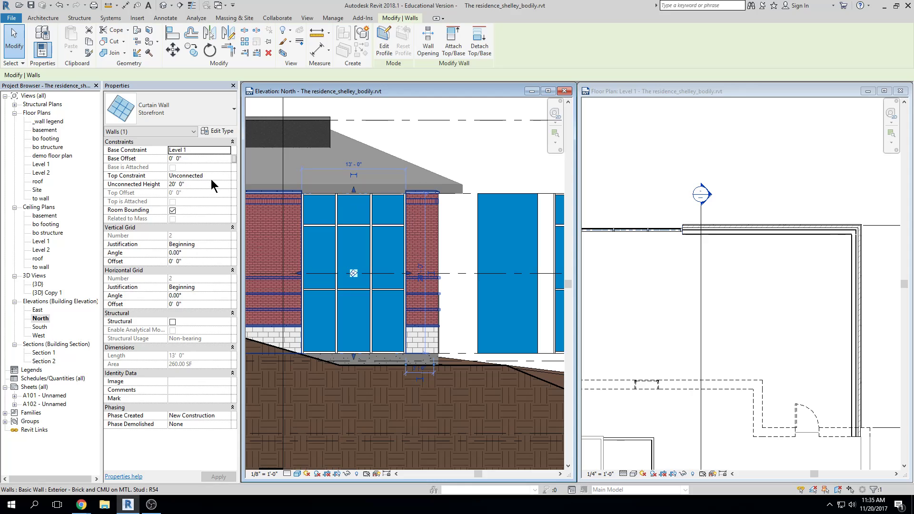
pyautogui.click(227, 176)
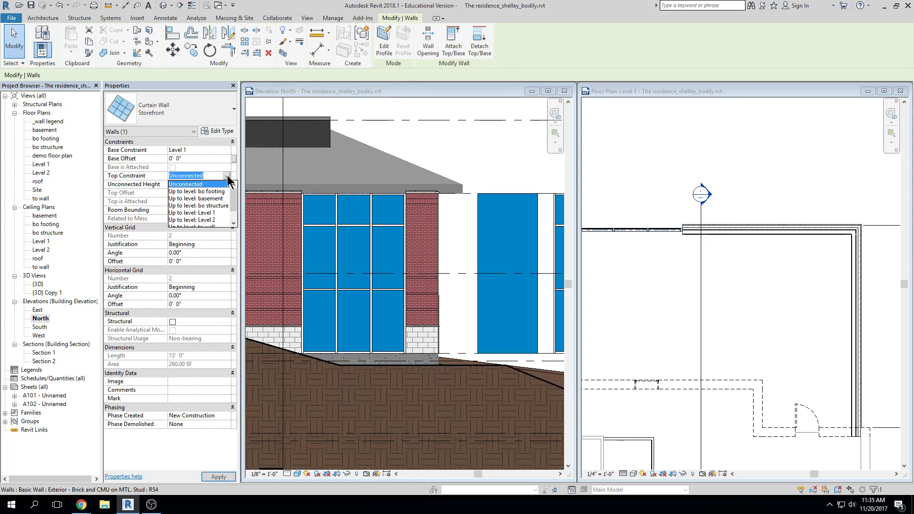
pyautogui.click(213, 220)
pyautogui.click(460, 265)
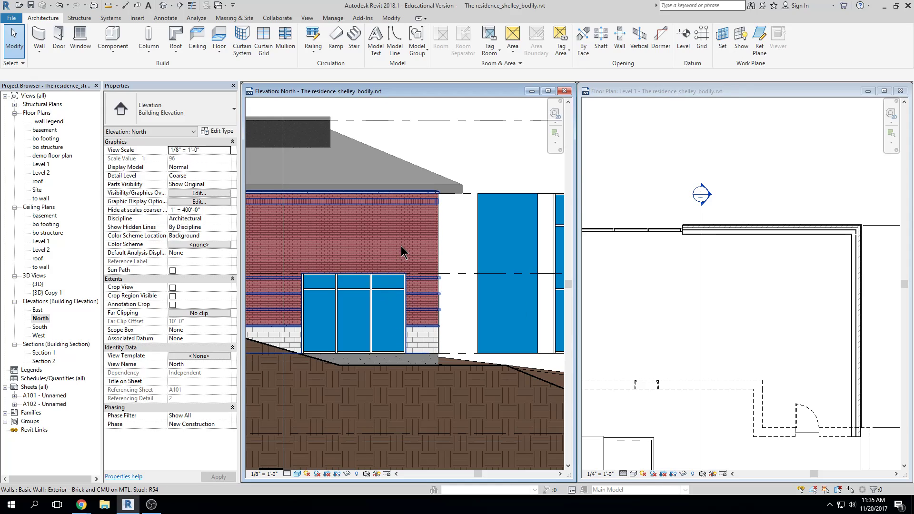
# - Draw a Curtain Wall 1 segment about 11'-6" long within the north exterior wall, east of the Storefront in the Level 1 plan
pyautogui.click(642, 237)
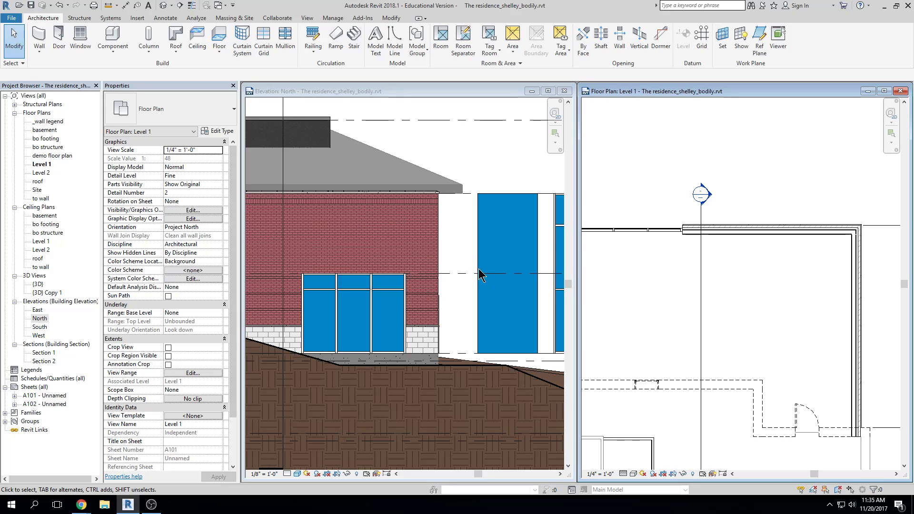
pyautogui.moveTo(674, 174); pyautogui.dragTo(737, 139, button='middle')
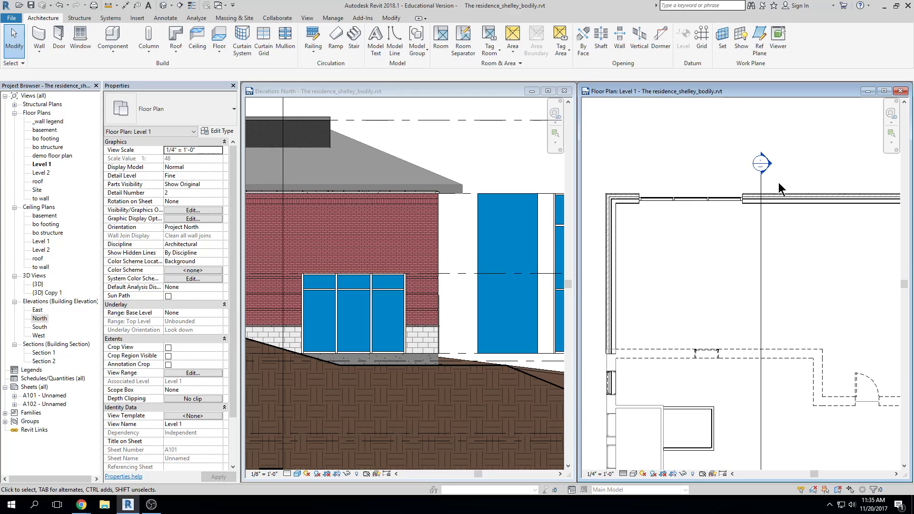
pyautogui.scroll(1, 774, 195)
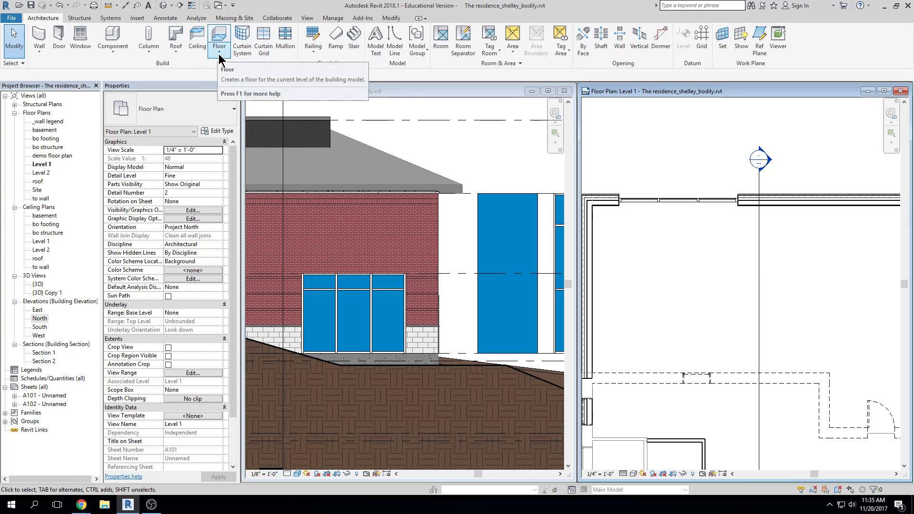
pyautogui.click(40, 52)
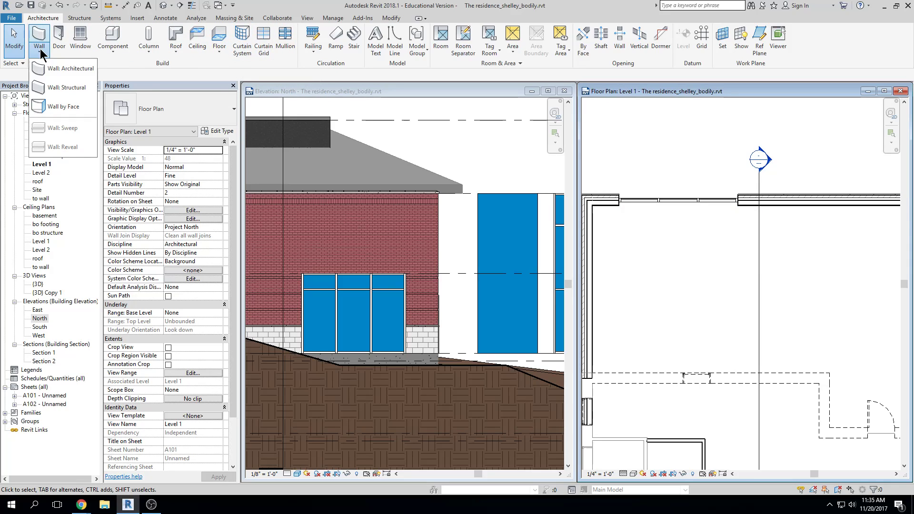
pyautogui.click(66, 69)
pyautogui.click(164, 108)
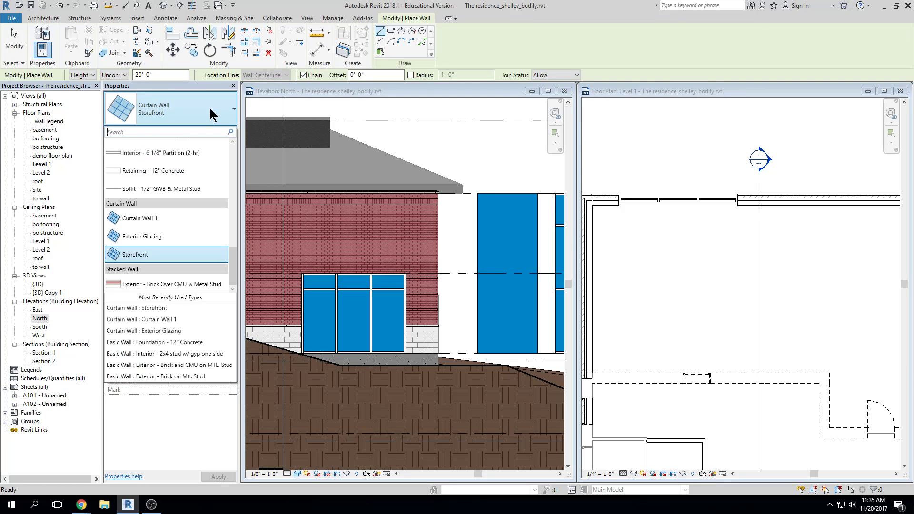
pyautogui.click(185, 229)
pyautogui.moveTo(771, 200); pyautogui.dragTo(672, 201, button='middle')
pyautogui.click(771, 200)
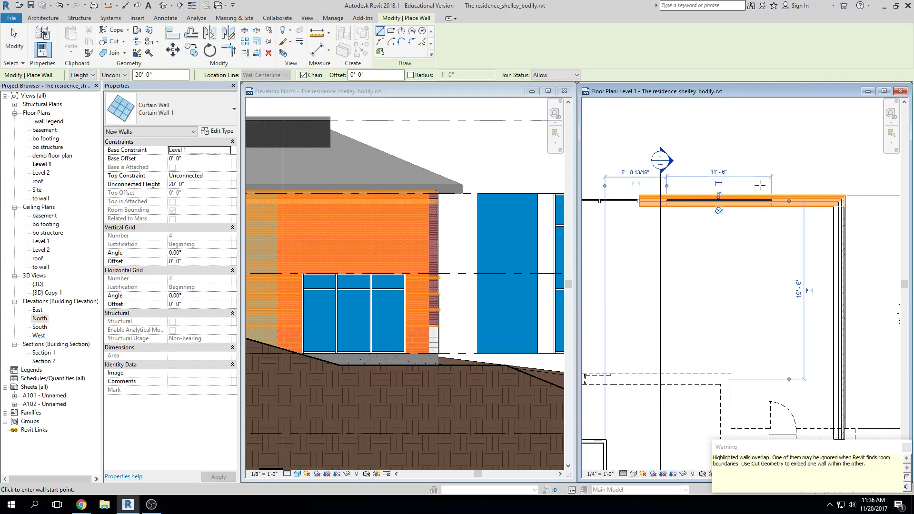
pyautogui.press('Escape')
pyautogui.press('Escape')
# - Examine the Curtain Wall 1 segment overlapping the north exterior wall in both the Level 1 plan and the North elevation
pyautogui.scroll(3, 709, 202)
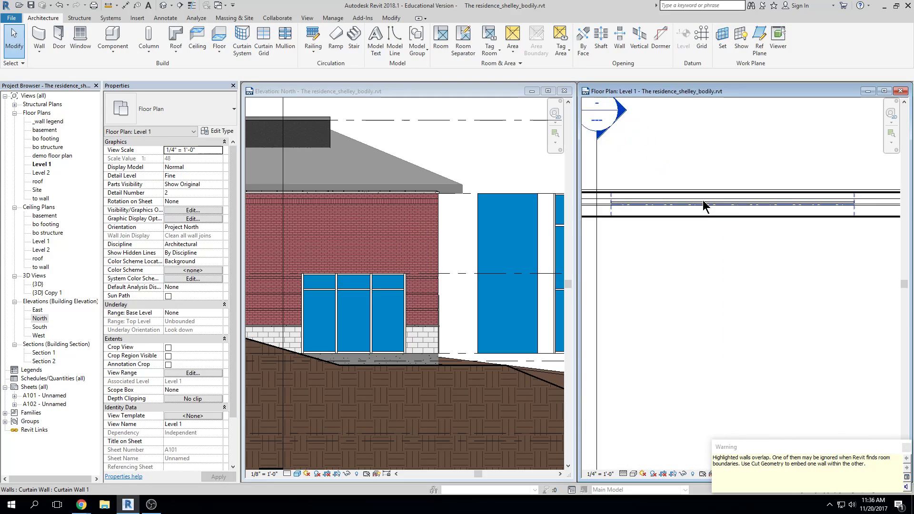
pyautogui.scroll(2, 703, 201)
pyautogui.click(703, 201)
pyautogui.click(362, 259)
pyautogui.scroll(-3, 362, 262)
pyautogui.moveTo(374, 264); pyautogui.dragTo(462, 246, button='middle')
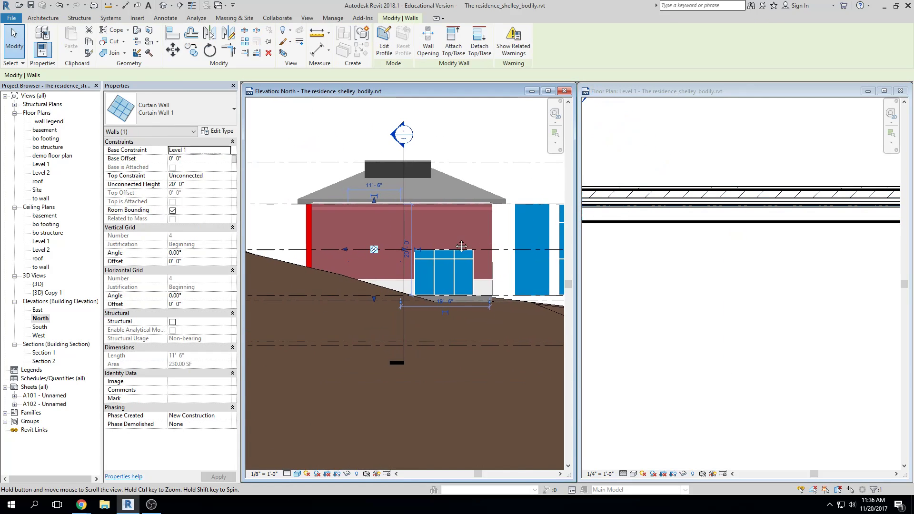
pyautogui.scroll(4, 714, 203)
pyautogui.press('Escape')
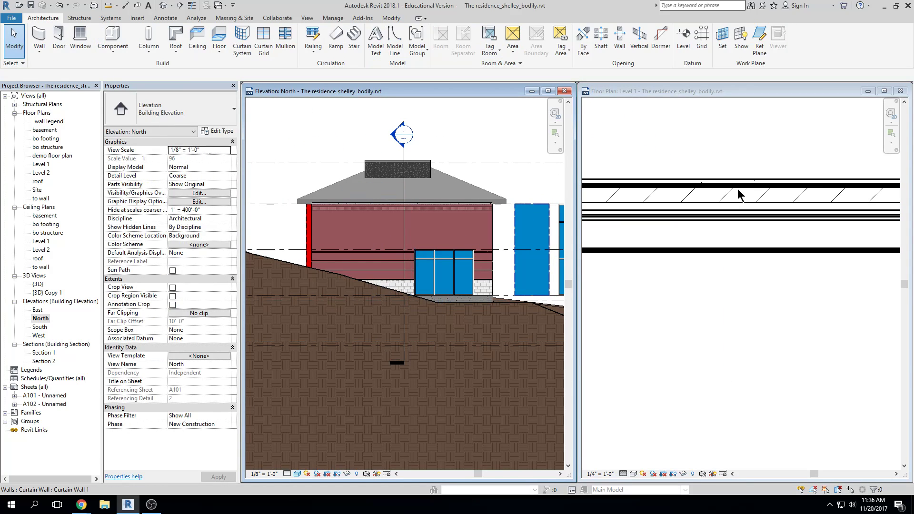
# - Delete the Curtain Wall 1 segment east of the Storefront from the north exterior wall in the Level 1 plan
pyautogui.scroll(-2, 739, 186)
pyautogui.click(781, 201)
pyautogui.scroll(-2, 780, 201)
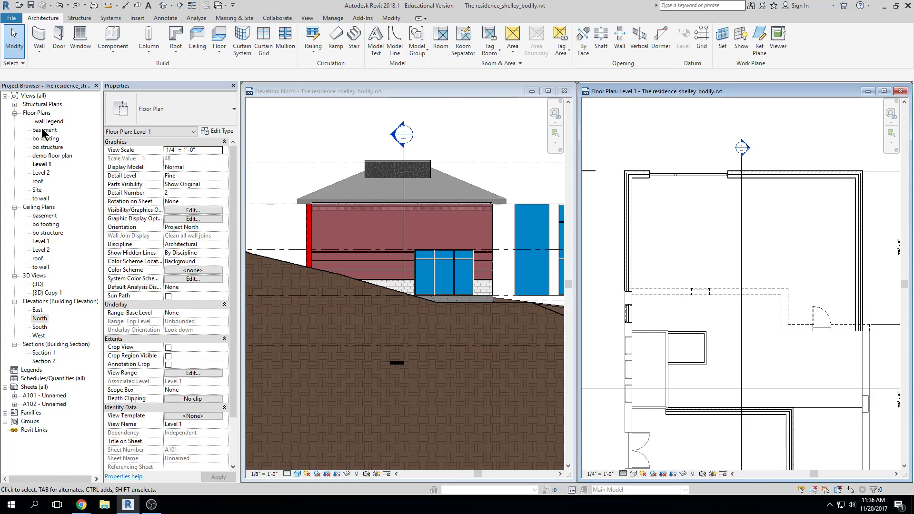
# - Open the East elevation and fit its window beside the Level 1 plan
pyautogui.doubleClick(44, 164)
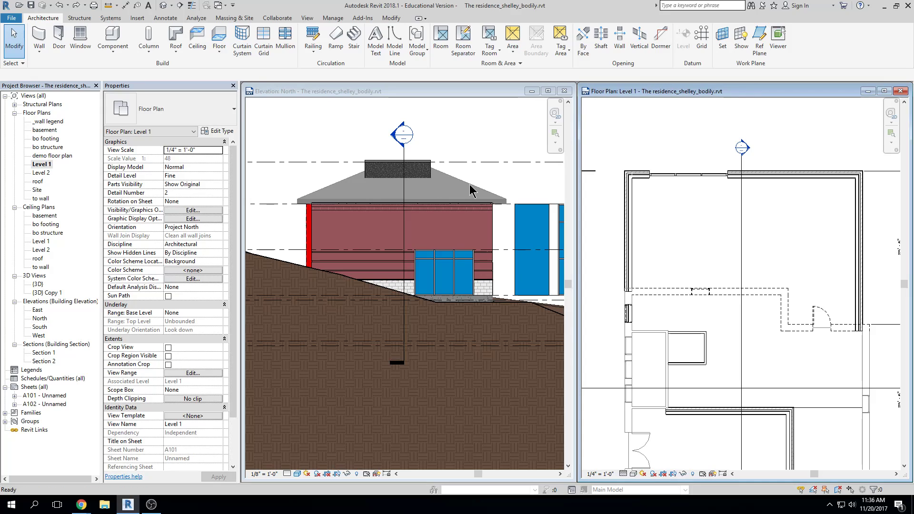
pyautogui.scroll(-2, 743, 228)
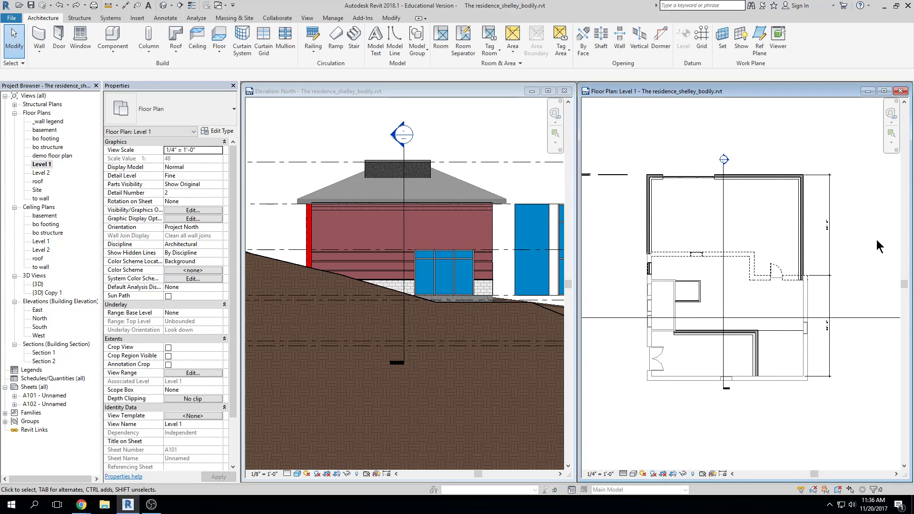
pyautogui.moveTo(870, 311); pyautogui.dragTo(839, 301, button='middle')
pyautogui.scroll(1, 886, 281)
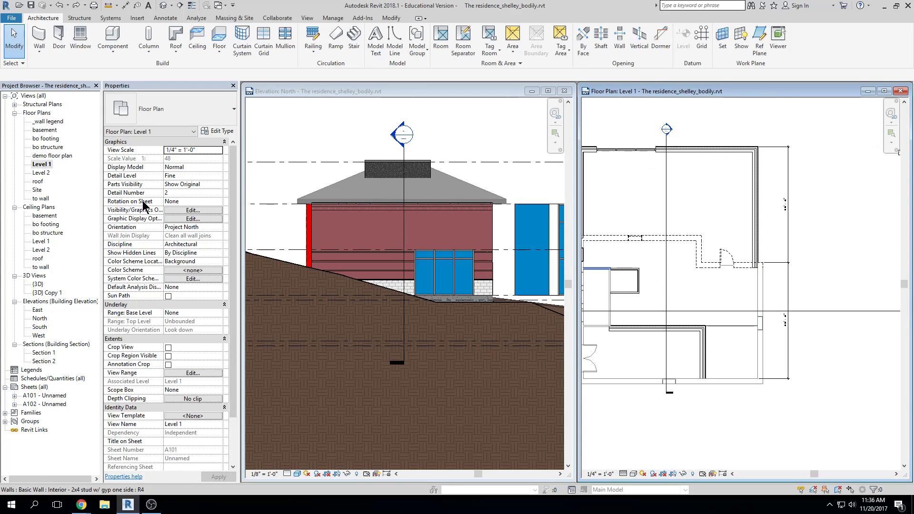
pyautogui.doubleClick(38, 310)
pyautogui.moveTo(431, 136); pyautogui.dragTo(436, 118)
pyautogui.scroll(2, 592, 159)
pyautogui.moveTo(507, 104); pyautogui.dragTo(407, 91)
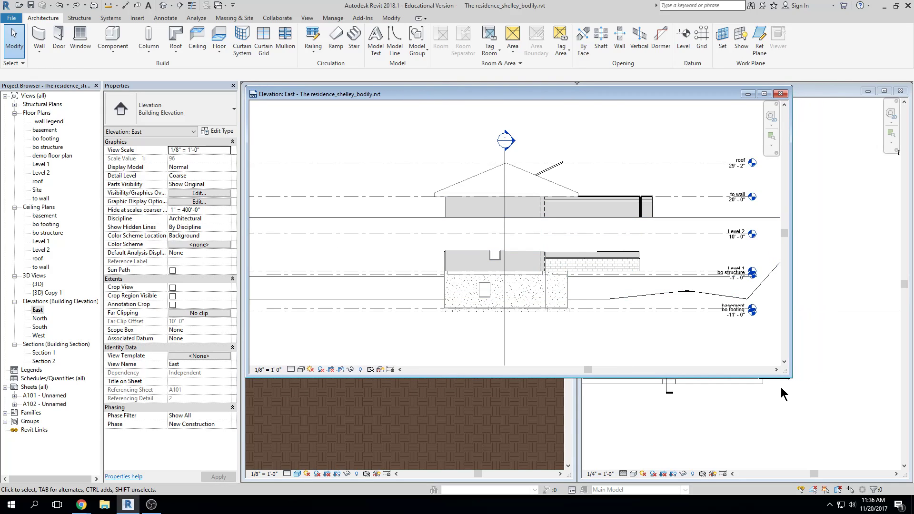
pyautogui.moveTo(790, 374); pyautogui.dragTo(572, 477)
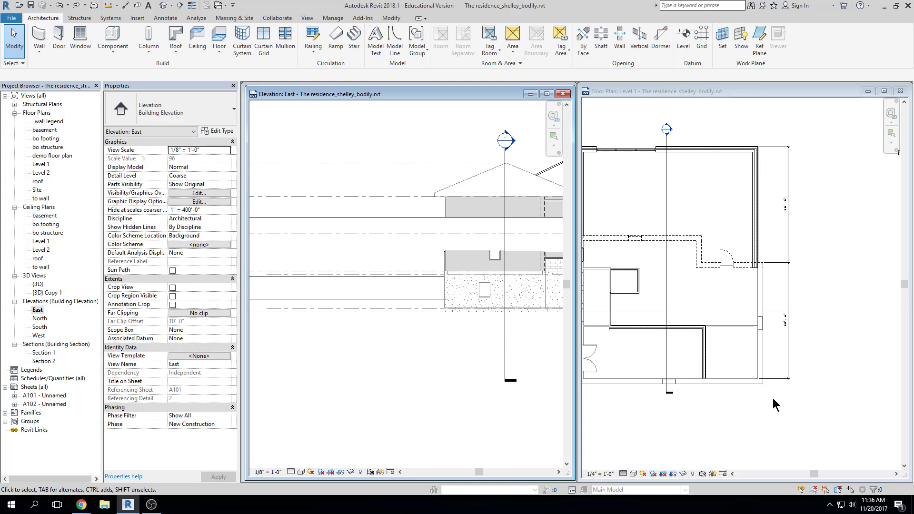
# - Set up a new Curtain Wall 1 wall on Level 1 with its top constraint at Up to level: Level 2
pyautogui.click(799, 388)
pyautogui.scroll(4, 780, 258)
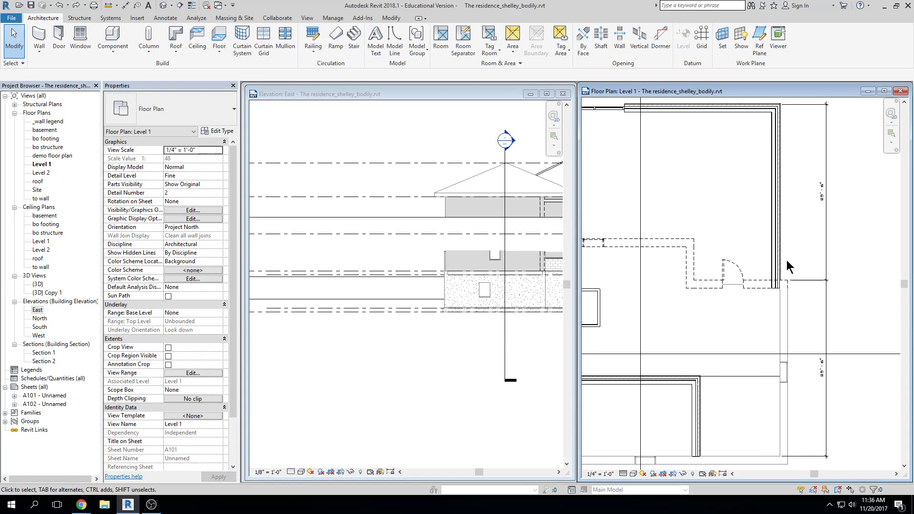
pyautogui.scroll(-1, 787, 261)
pyautogui.moveTo(786, 261); pyautogui.dragTo(773, 229, button='middle')
pyautogui.scroll(2, 773, 265)
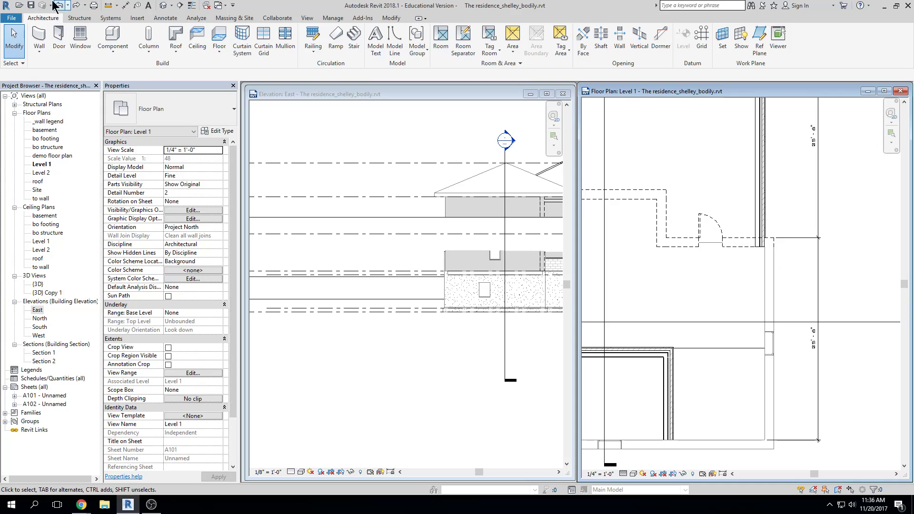
pyautogui.click(39, 54)
pyautogui.click(76, 33)
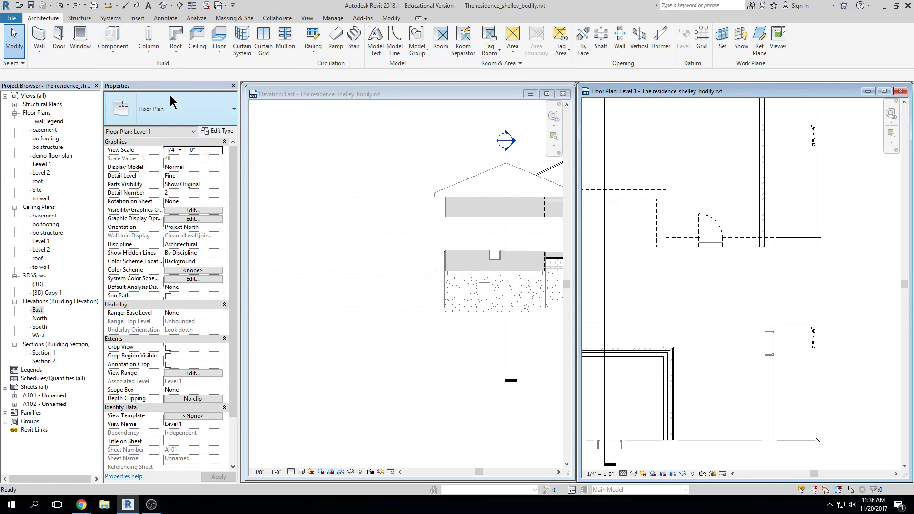
pyautogui.click(38, 38)
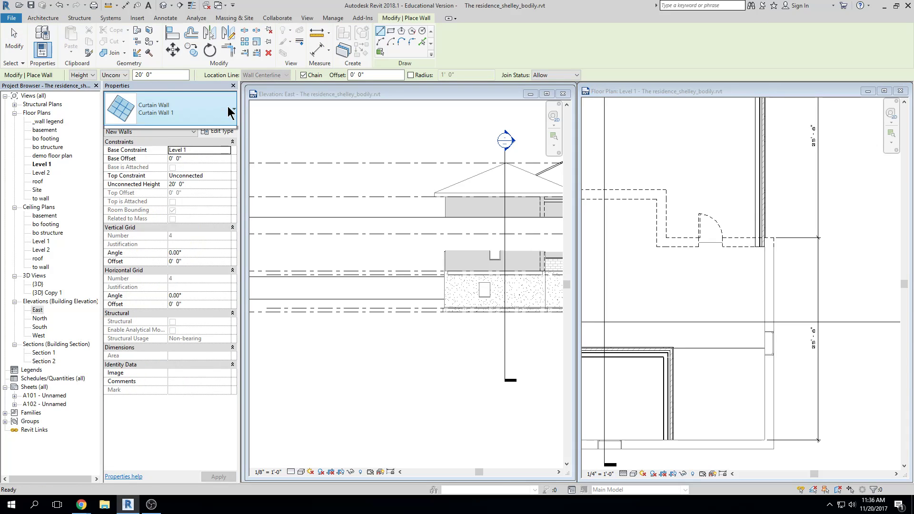
pyautogui.click(190, 112)
pyautogui.click(202, 217)
pyautogui.moveTo(780, 261); pyautogui.dragTo(743, 360, button='middle')
pyautogui.scroll(1, 764, 261)
pyautogui.scroll(2, 736, 257)
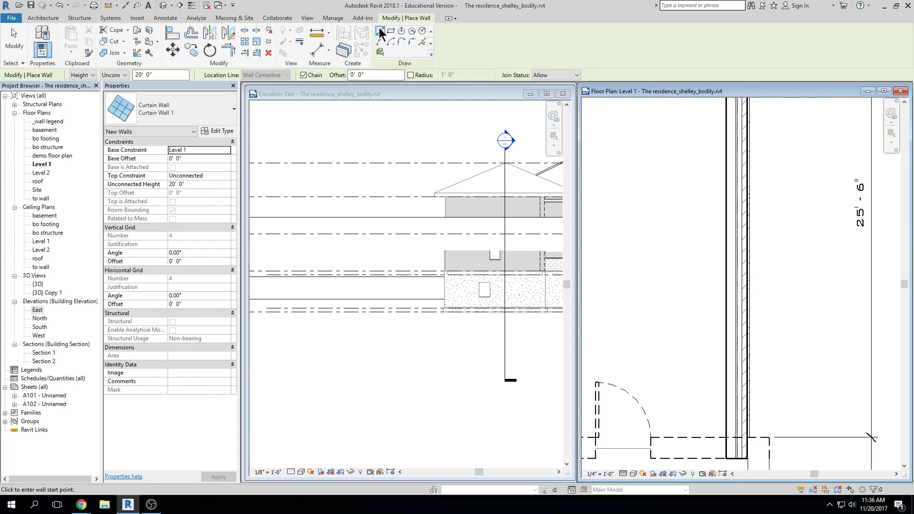
pyautogui.click(424, 44)
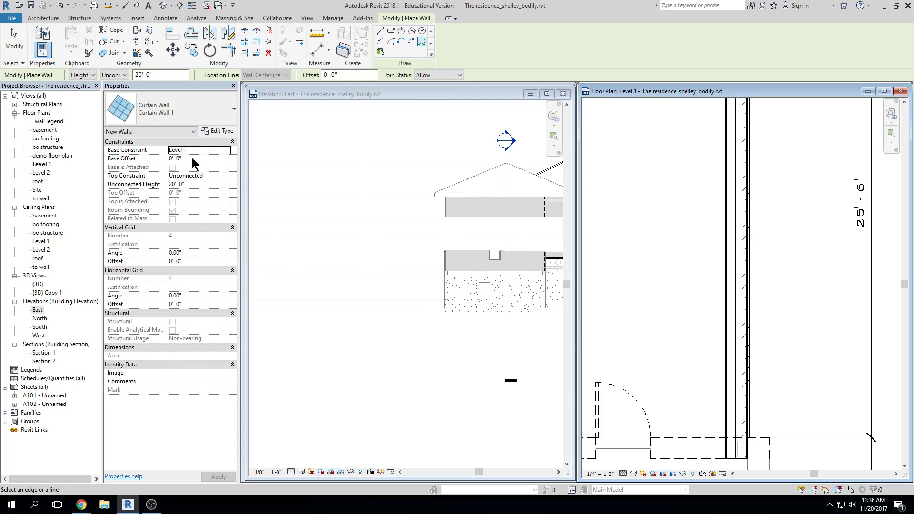
pyautogui.click(226, 177)
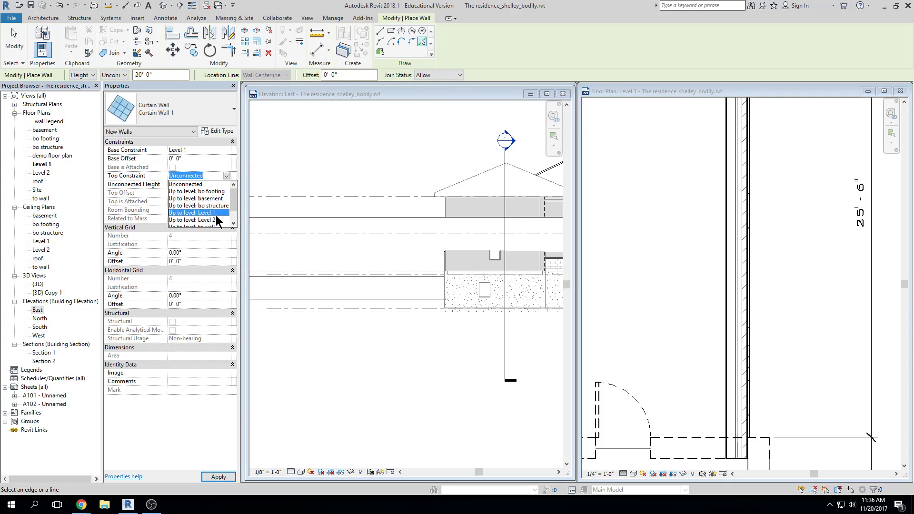
pyautogui.click(209, 219)
# - Draw a straight 9'-0" Curtain Wall 1 segment inside the east exterior wall in the Level 1 plan
pyautogui.click(384, 36)
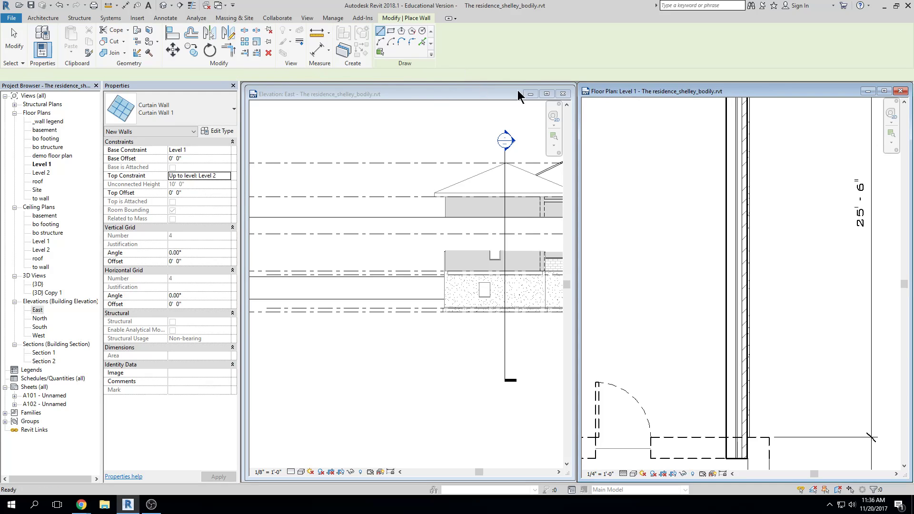
pyautogui.click(737, 142)
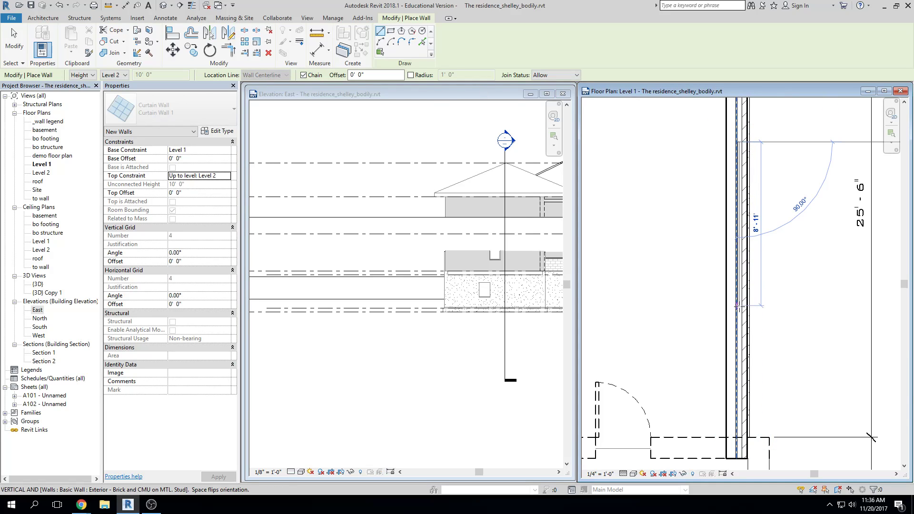
pyautogui.click(739, 307)
pyautogui.press('Escape')
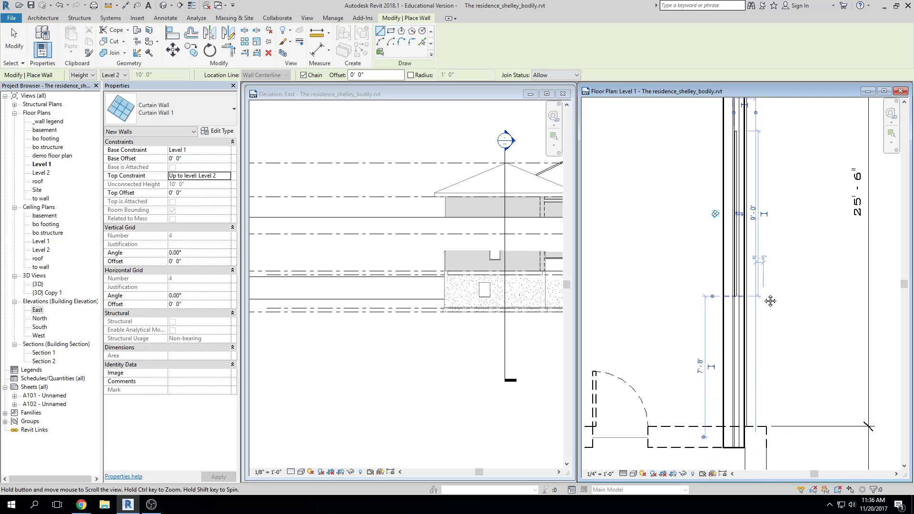
pyautogui.press('Escape')
# - Change the east exterior wall hosting the curtain wall to the Exterior - CMU Insulated type
pyautogui.click(736, 262)
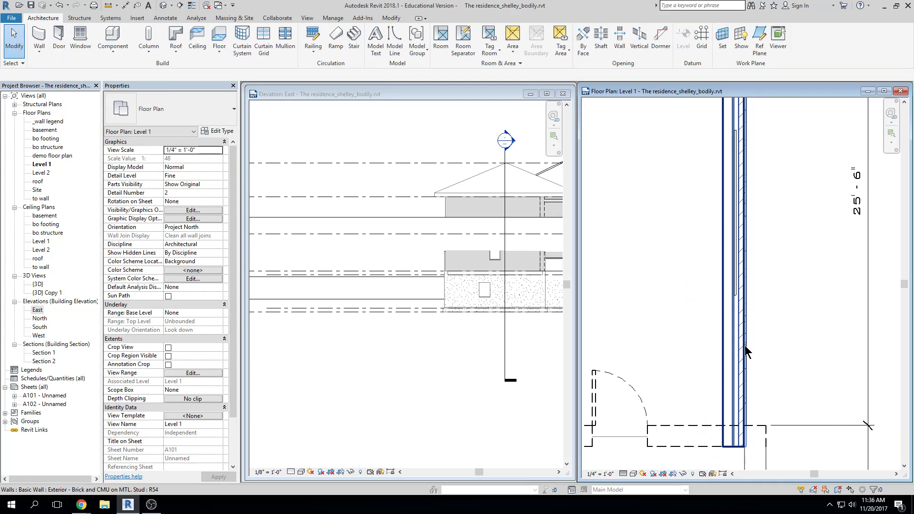
pyautogui.click(219, 119)
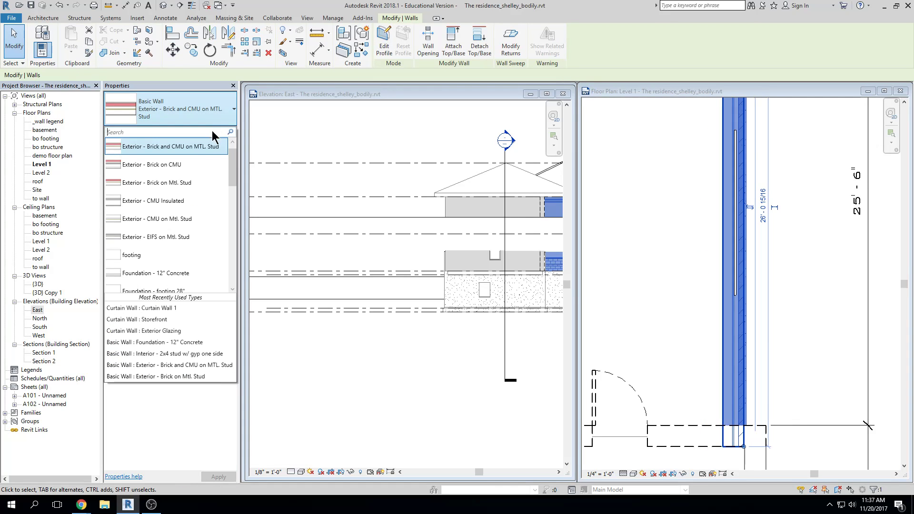
pyautogui.click(193, 202)
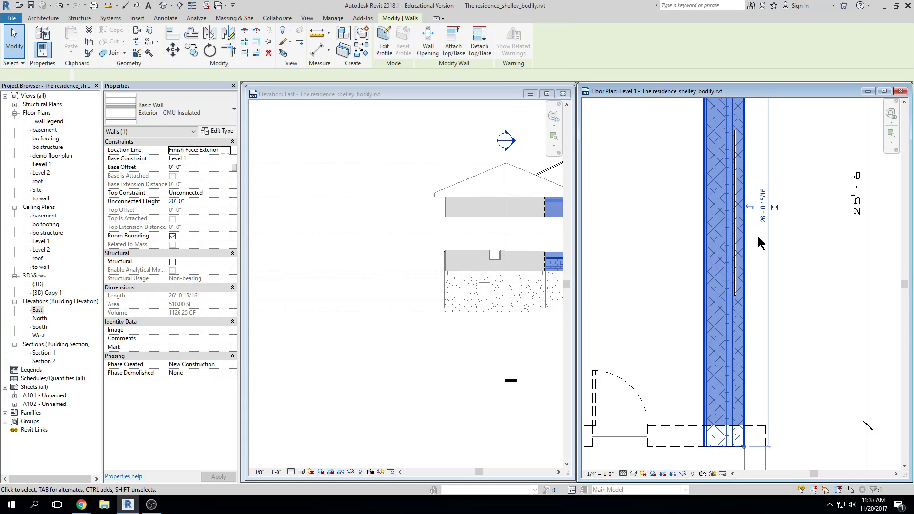
pyautogui.click(788, 289)
# - Compare the properties of the east wall's Curtain Wall 1 segment with those of the Storefront in the north wall
pyautogui.scroll(1, 758, 286)
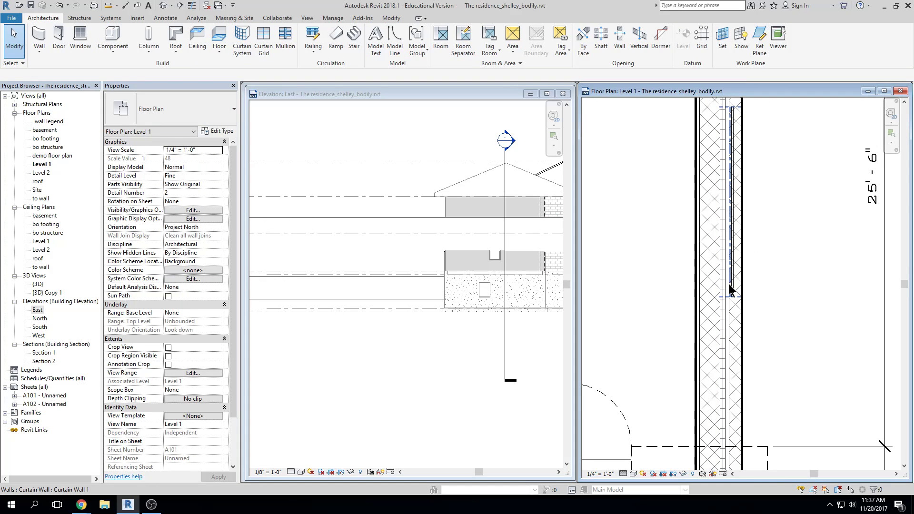
pyautogui.click(730, 285)
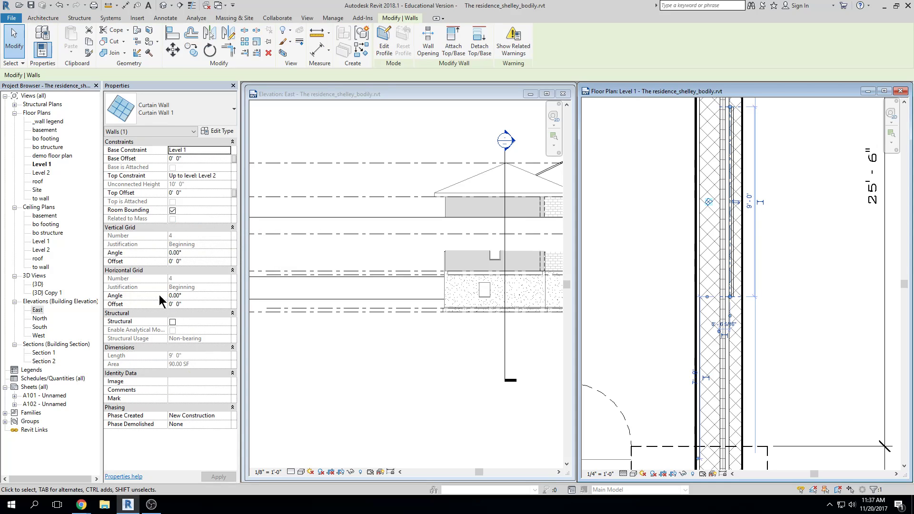
pyautogui.click(657, 213)
pyautogui.scroll(-3, 681, 213)
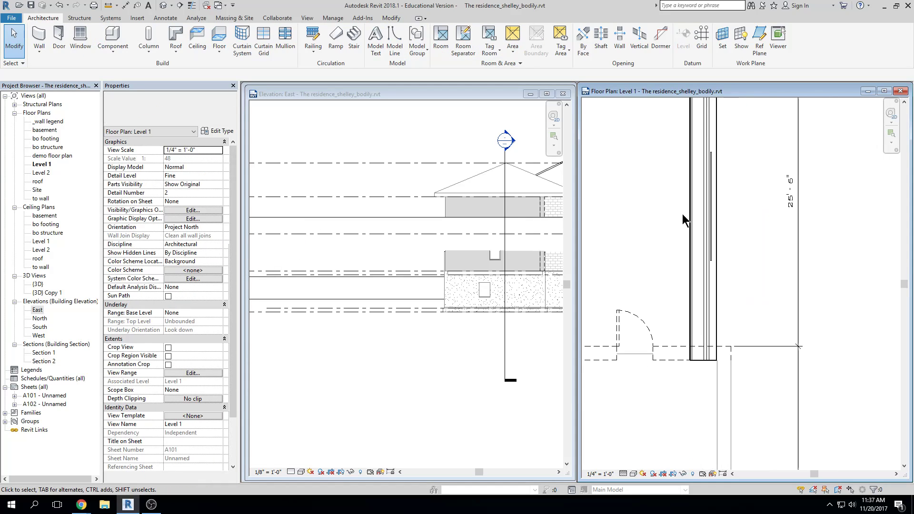
pyautogui.moveTo(724, 286); pyautogui.dragTo(618, 199, button='middle')
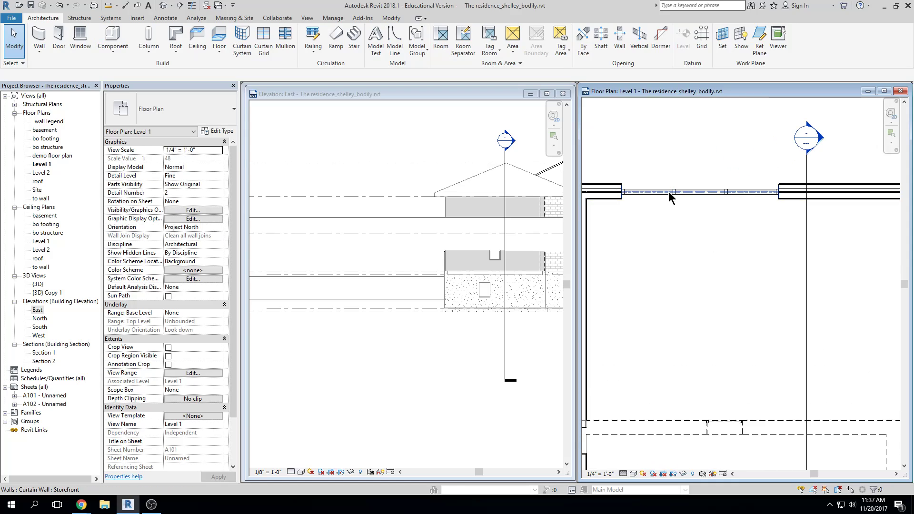
pyautogui.click(669, 191)
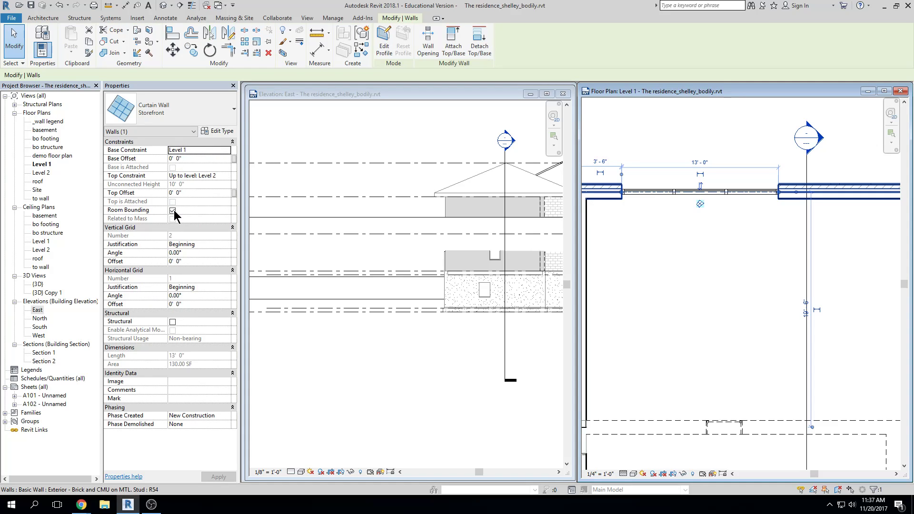
pyautogui.click(638, 262)
# - Change the type of the curtain wall inside the east exterior wall to Exterior Glazing
pyautogui.scroll(-2, 800, 208)
pyautogui.moveTo(888, 226); pyautogui.dragTo(678, 209, button='middle')
pyautogui.scroll(2, 680, 210)
pyautogui.click(736, 295)
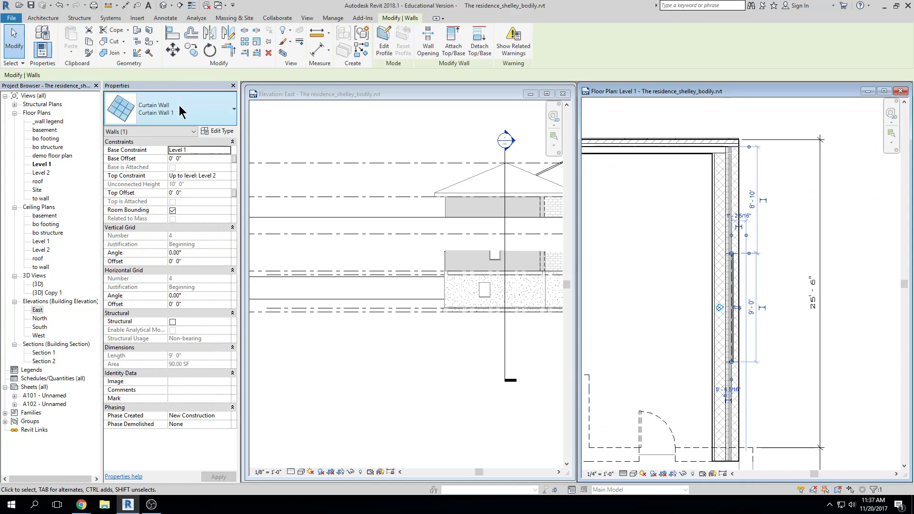
pyautogui.click(180, 111)
pyautogui.click(142, 237)
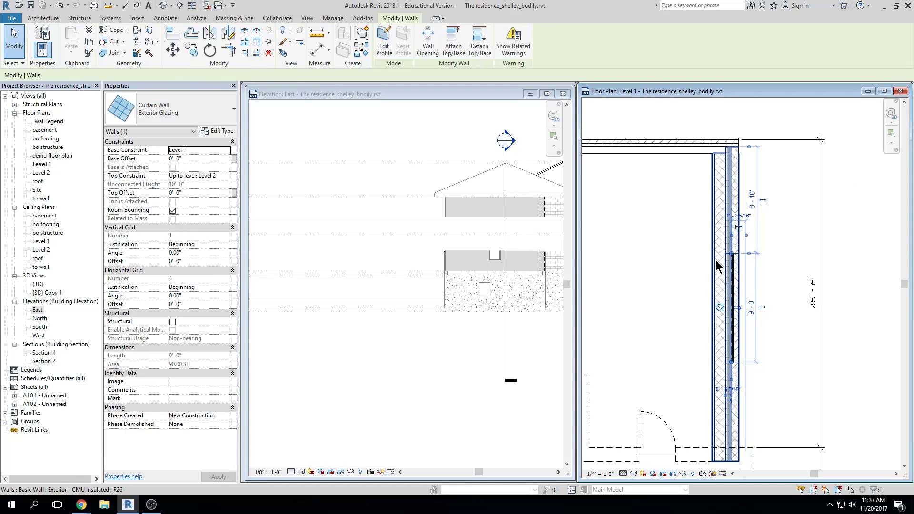
# - Select the topography surface in the East elevation and delete it to clear the view of the east wall
pyautogui.click(499, 370)
pyautogui.moveTo(536, 329); pyautogui.dragTo(445, 334, button='middle')
pyautogui.press('Escape')
pyautogui.click(494, 230)
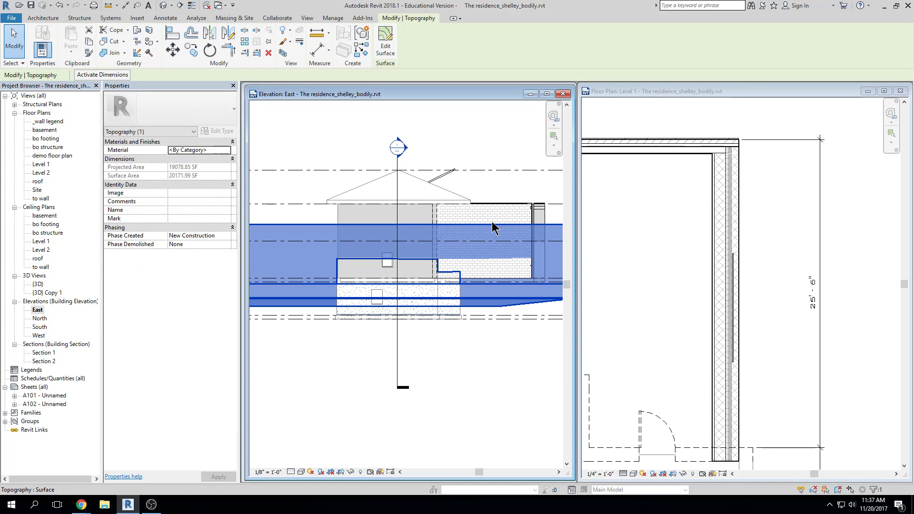
pyautogui.press('Escape')
# - Delete the Exterior Glazing curtain wall from inside the east exterior wall in the Level 1 plan
pyautogui.scroll(5, 737, 293)
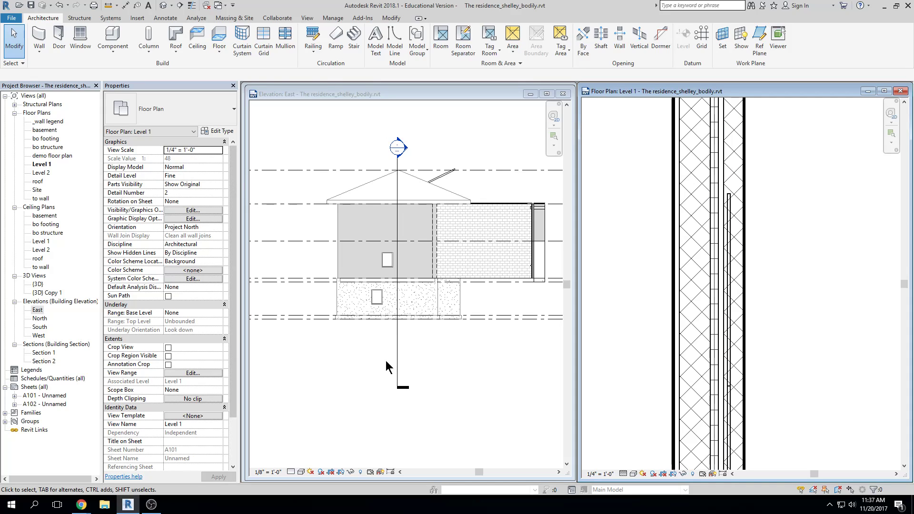
pyautogui.scroll(1, 728, 276)
pyautogui.click(729, 302)
pyautogui.press('Escape')
pyautogui.scroll(-2, 681, 258)
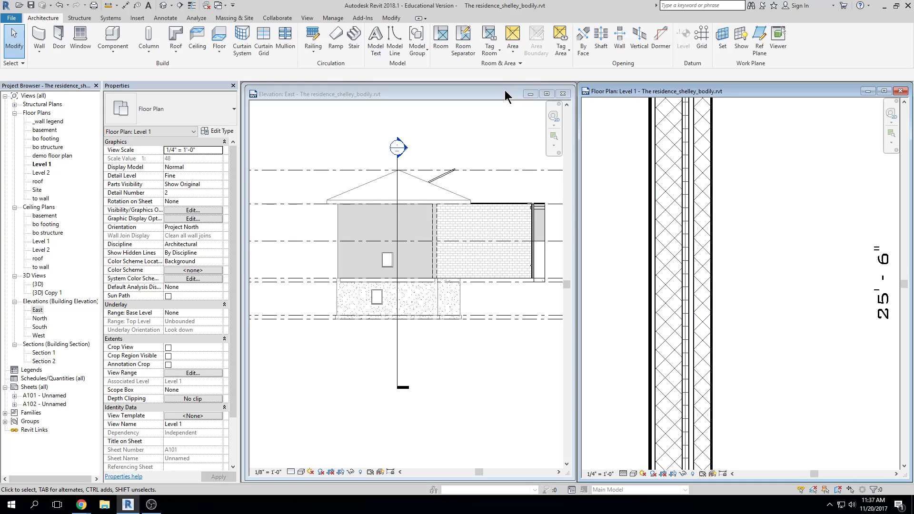
# - Return to the North elevation beside the plan and review the properties of the Storefront in the north wall
pyautogui.moveTo(506, 91); pyautogui.dragTo(497, 268)
pyautogui.click(490, 253)
pyautogui.click(742, 207)
pyautogui.scroll(-4, 738, 243)
pyautogui.scroll(-1, 738, 244)
pyautogui.moveTo(699, 199); pyautogui.dragTo(796, 275, button='middle')
pyautogui.scroll(4, 659, 256)
pyautogui.click(660, 249)
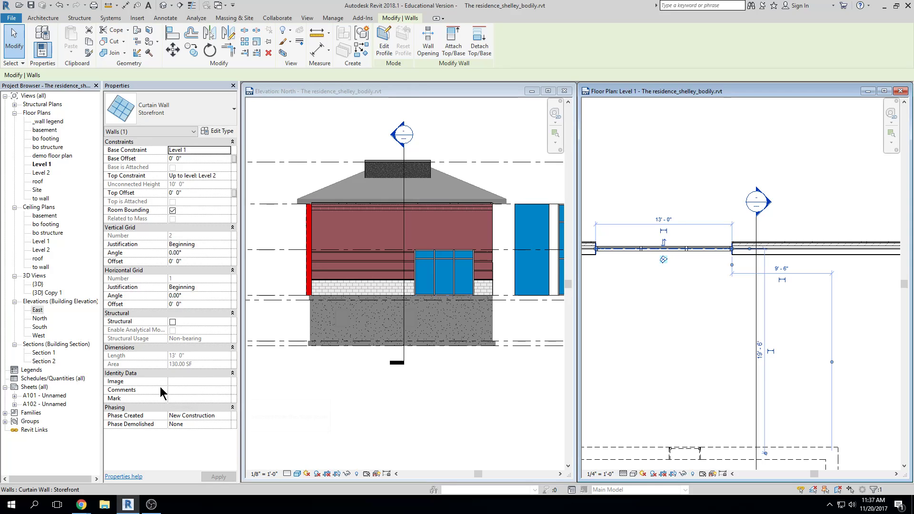
# - Place a Curtain Wall 1 with Pick Lines along a layer line inside the east exterior wall, starting at the northeast corner
pyautogui.click(677, 299)
pyautogui.moveTo(708, 289); pyautogui.dragTo(702, 285, button='middle')
pyautogui.scroll(-1, 800, 287)
pyautogui.moveTo(800, 288); pyautogui.dragTo(730, 263, button='middle')
pyautogui.scroll(2, 732, 220)
pyautogui.scroll(1, 731, 221)
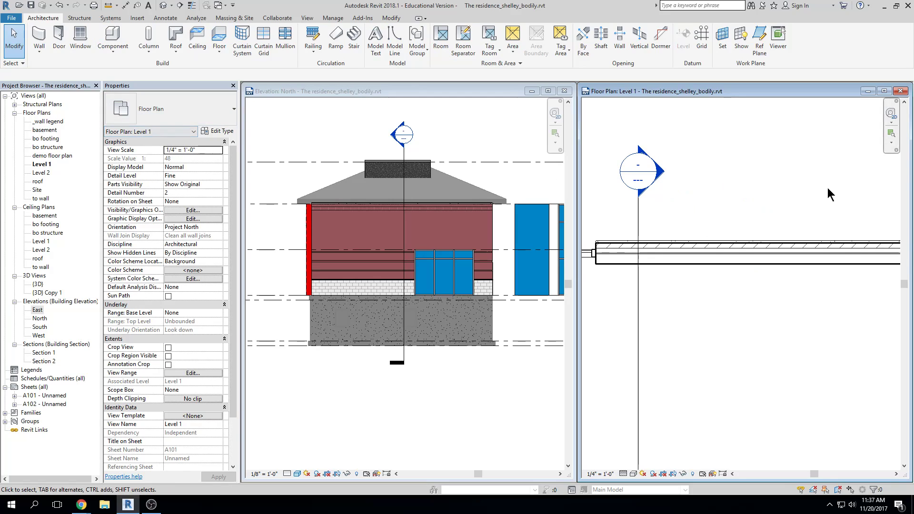
pyautogui.press('w')
pyautogui.press('a')
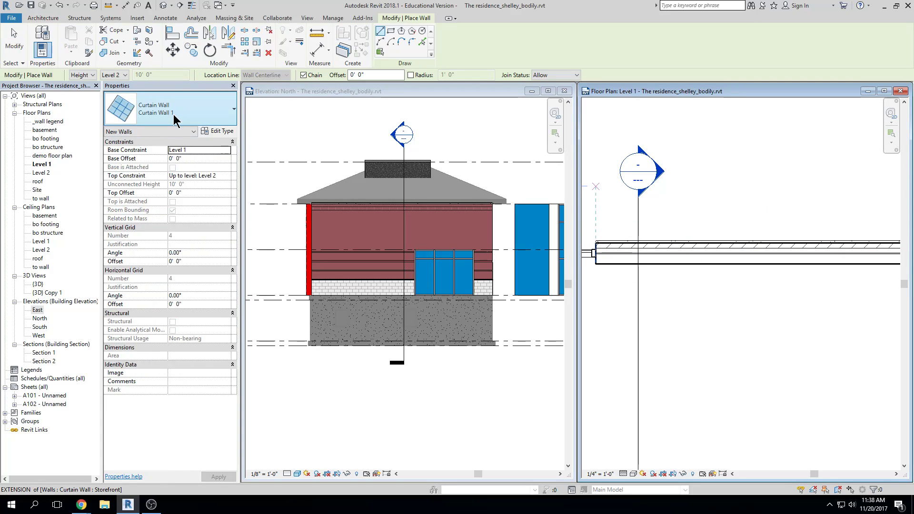
pyautogui.click(419, 42)
pyautogui.moveTo(749, 253); pyautogui.dragTo(640, 228, button='middle')
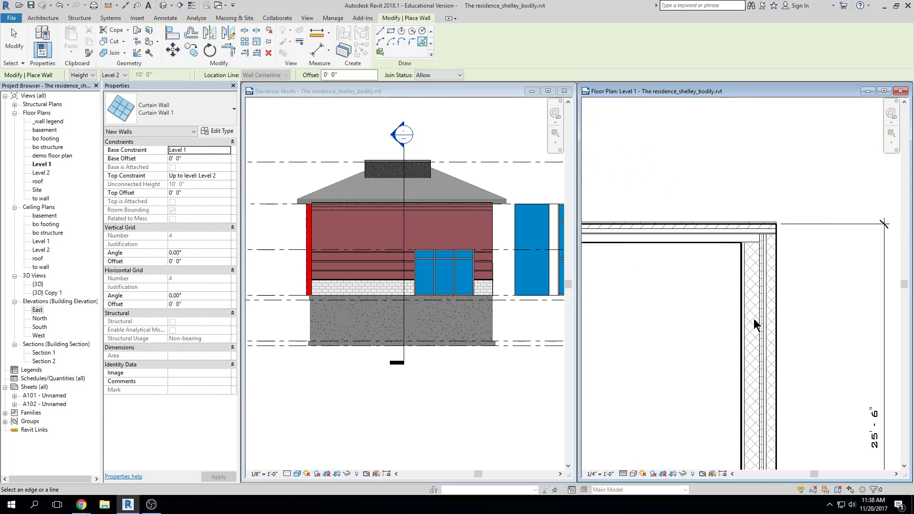
pyautogui.click(762, 333)
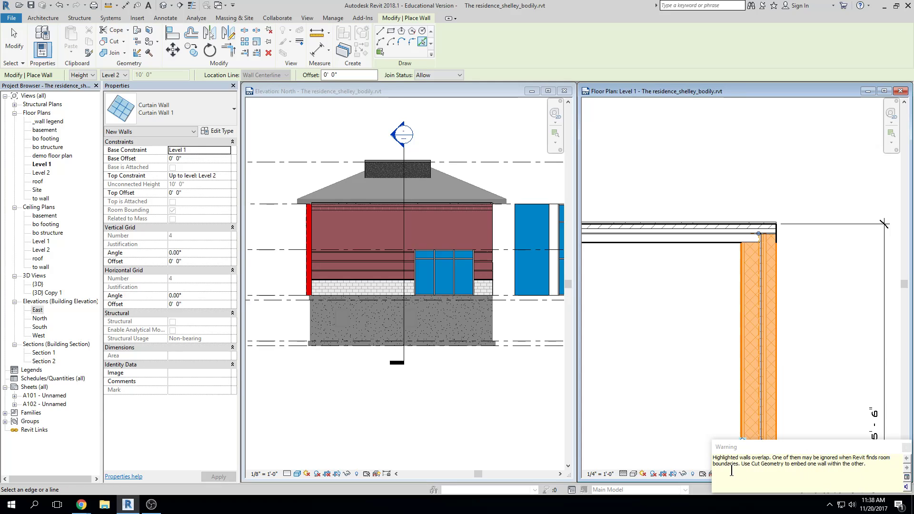
pyautogui.press('Escape')
pyautogui.press('Escape')
pyautogui.scroll(-3, 726, 327)
pyautogui.moveTo(726, 327); pyautogui.dragTo(737, 260, button='middle')
pyautogui.scroll(-1, 704, 329)
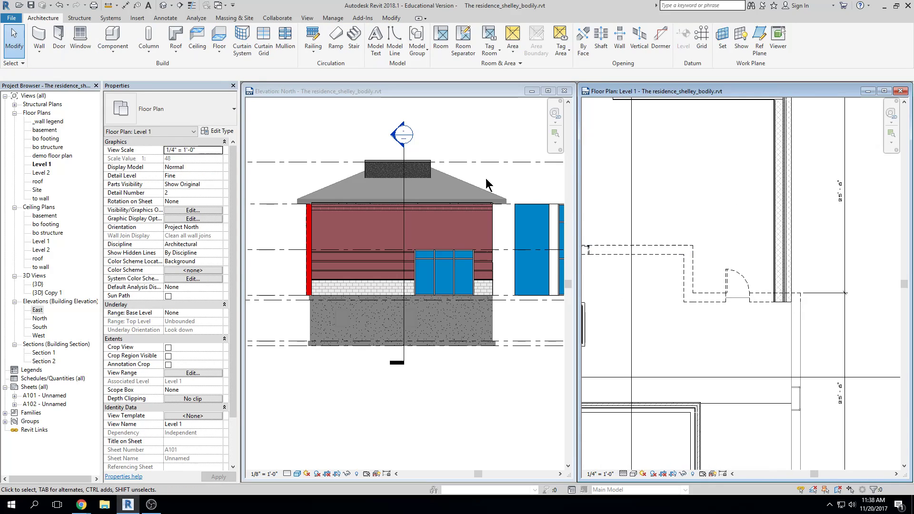
pyautogui.click(11, 21)
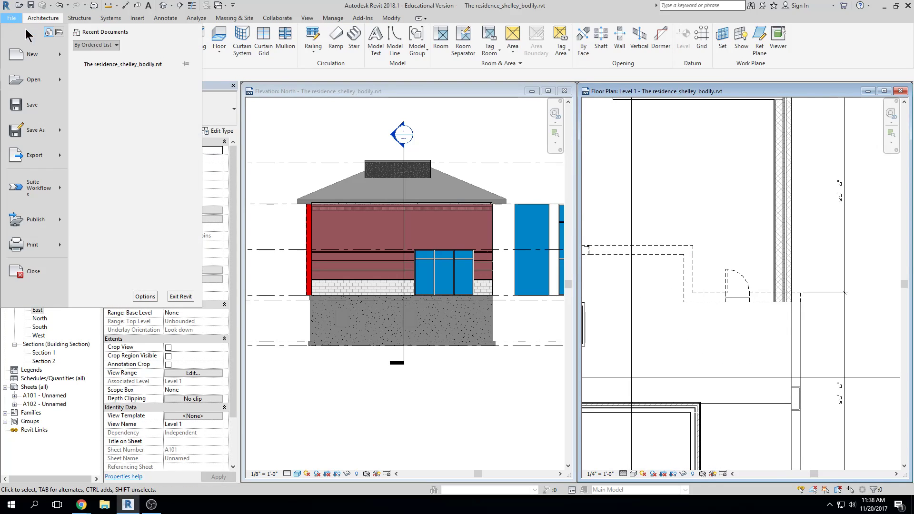
pyautogui.press('Escape')
pyautogui.click(43, 54)
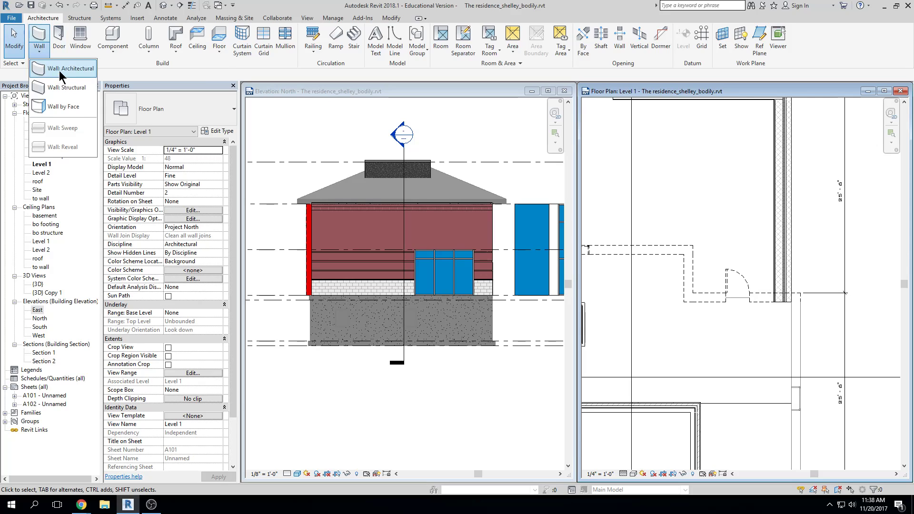
pyautogui.click(42, 73)
pyautogui.scroll(-2, 424, 197)
pyautogui.moveTo(332, 91); pyautogui.dragTo(332, 184)
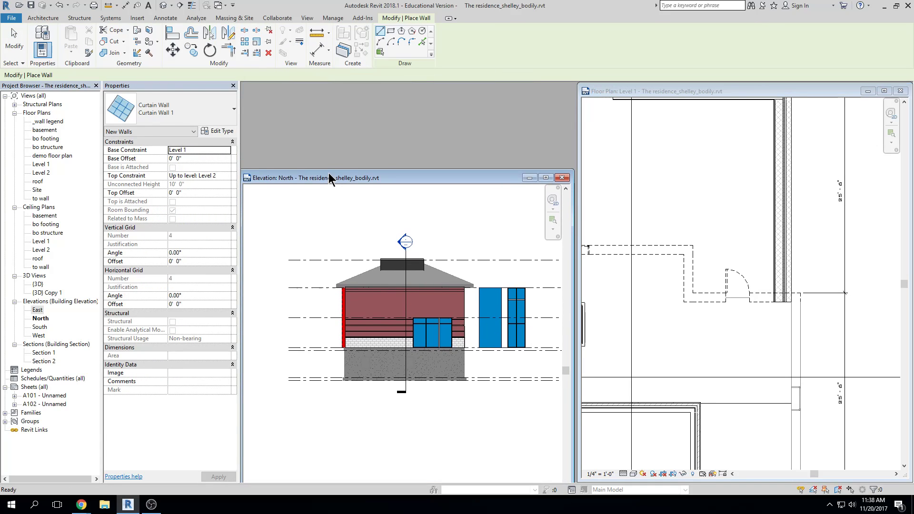
pyautogui.press('Escape')
pyautogui.press('Escape')
# - Maximize the Level 1 floor plan and bring the whole house and the open area west of it into view
pyautogui.moveTo(653, 94); pyautogui.dragTo(664, 127)
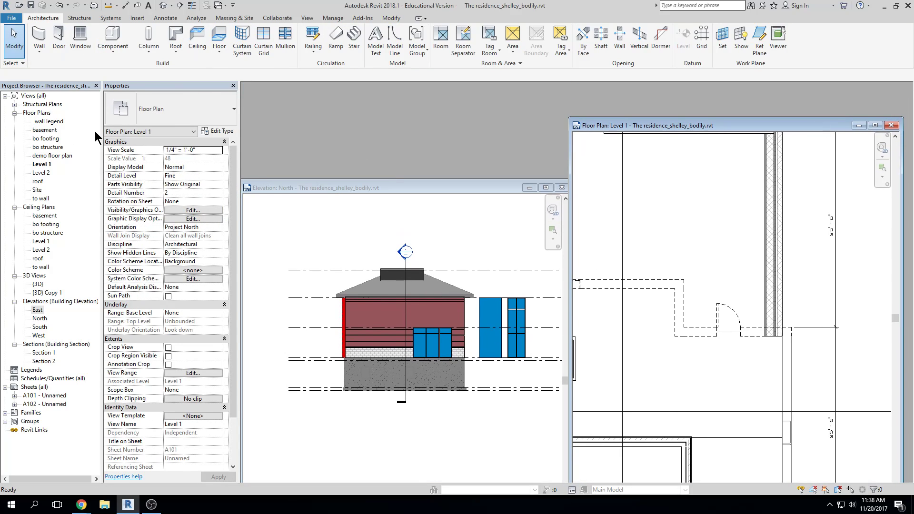
pyautogui.click(42, 164)
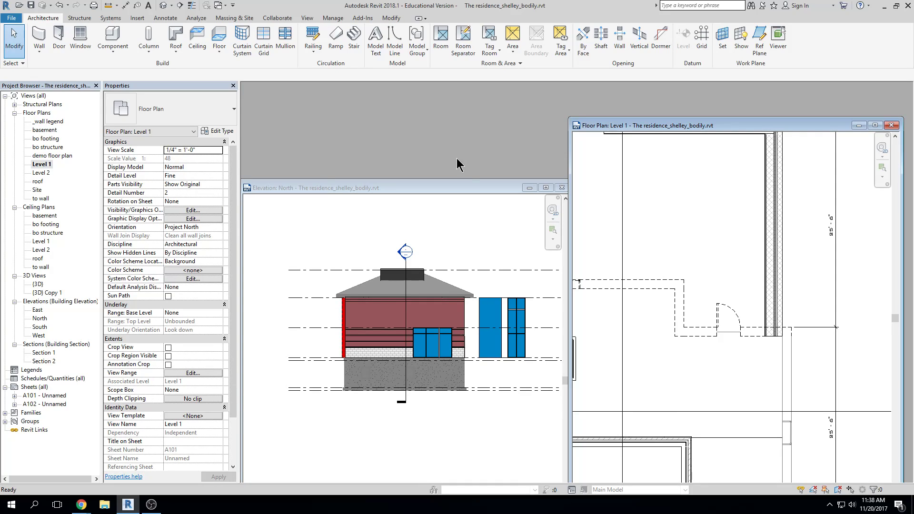
pyautogui.doubleClick(723, 125)
pyautogui.scroll(-5, 504, 181)
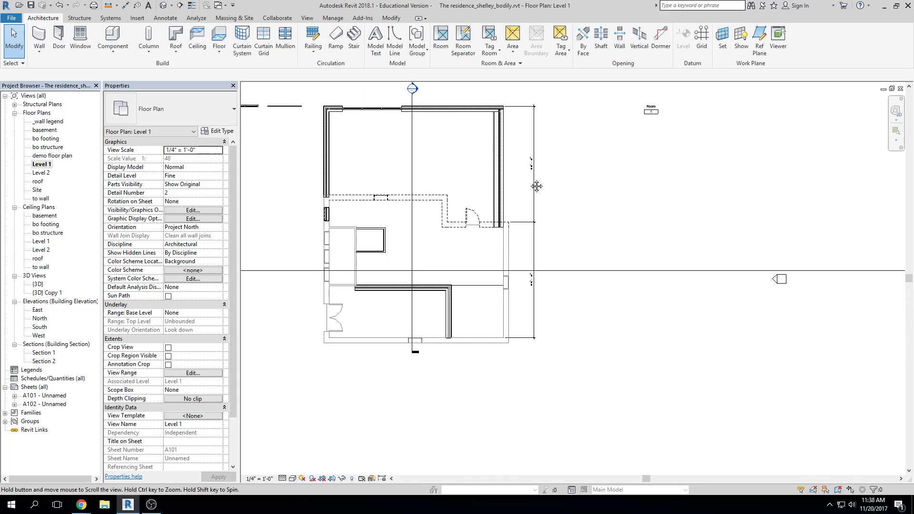
pyautogui.scroll(2, 444, 186)
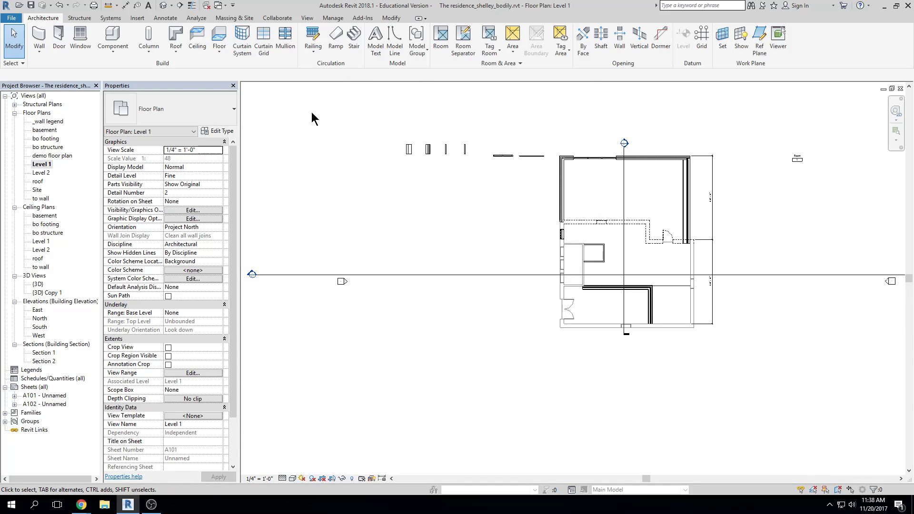
# - Draw a closed rectangle of Generic - 12" walls about 15'-6" deep in the open area west of the house
pyautogui.click(39, 51)
pyautogui.click(62, 68)
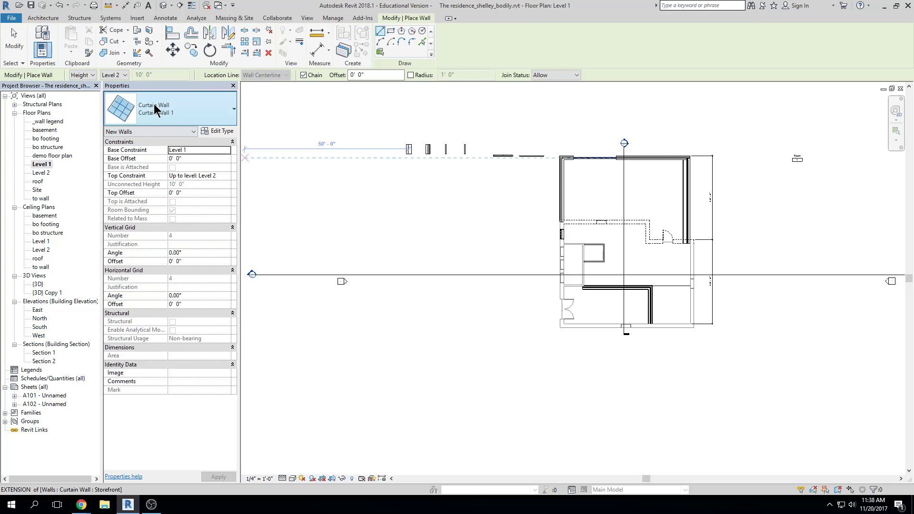
pyautogui.click(138, 114)
pyautogui.scroll(3, 157, 172)
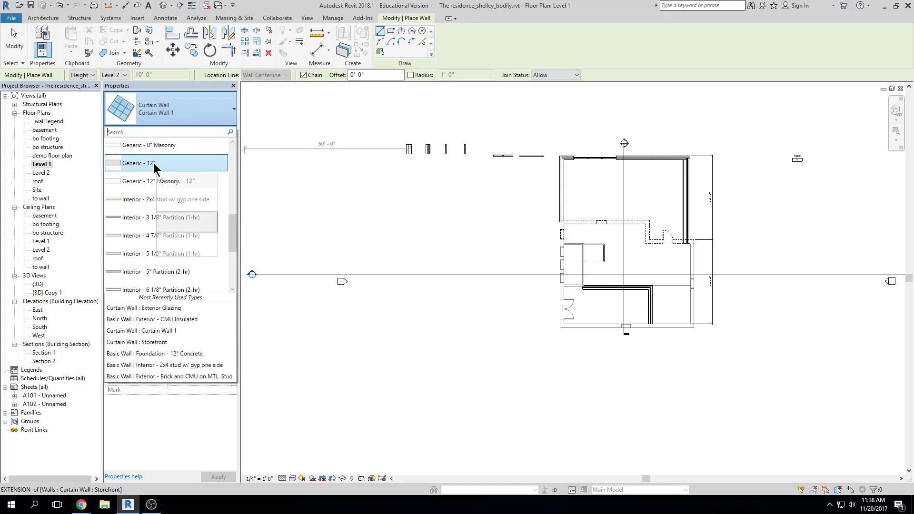
pyautogui.click(158, 177)
pyautogui.click(439, 200)
pyautogui.click(519, 201)
pyautogui.click(519, 253)
pyautogui.click(438, 253)
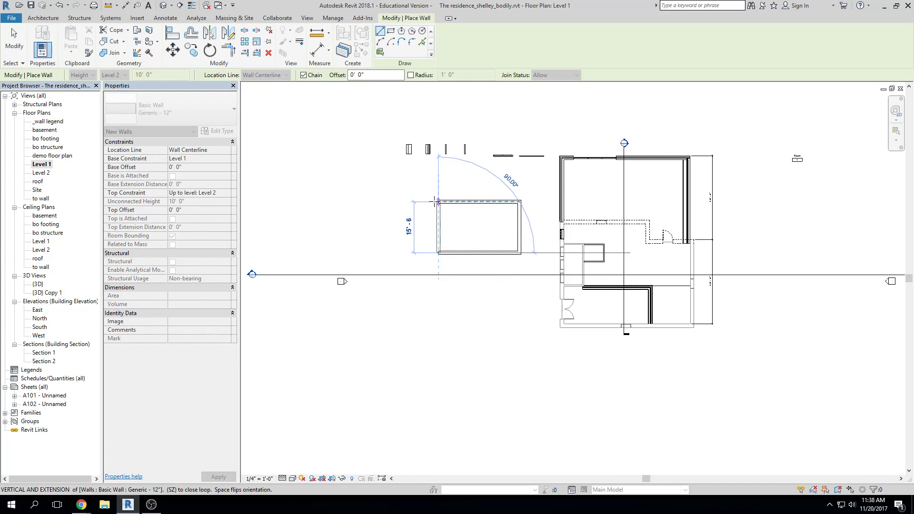
pyautogui.click(439, 202)
pyautogui.press('Escape')
pyautogui.scroll(3, 453, 199)
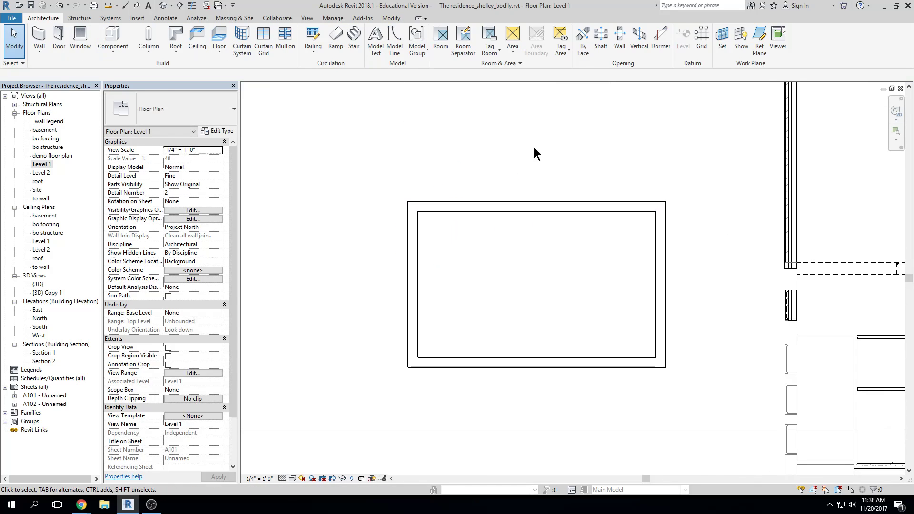
# - Draw a Curtain Wall 1 segment about 8'-0" long along the centre of the new rectangle's north wall
pyautogui.press('w')
pyautogui.press('a')
pyautogui.click(216, 115)
pyautogui.scroll(-3, 210, 202)
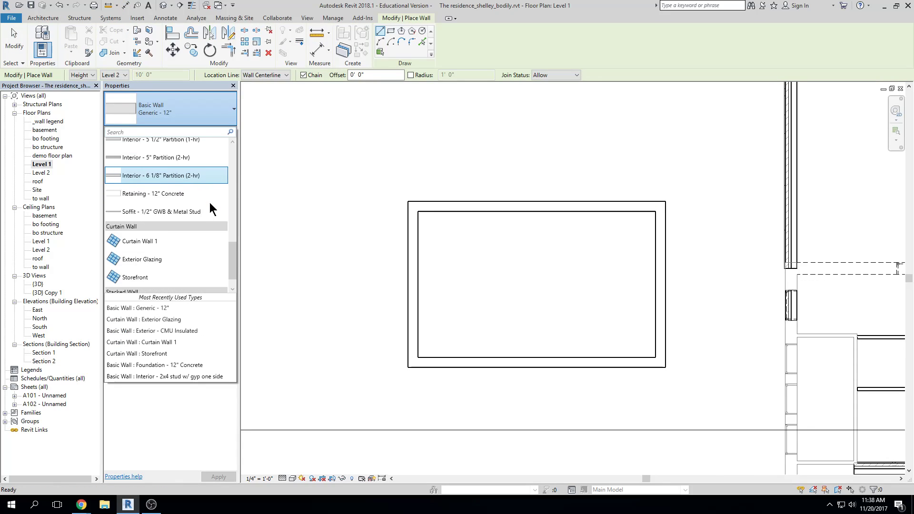
pyautogui.click(164, 215)
pyautogui.scroll(1, 519, 200)
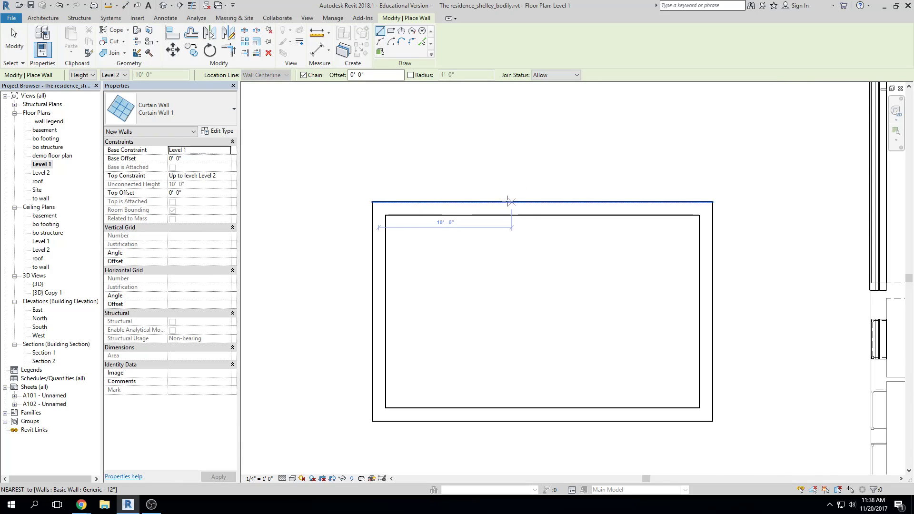
pyautogui.click(550, 75)
pyautogui.click(550, 75)
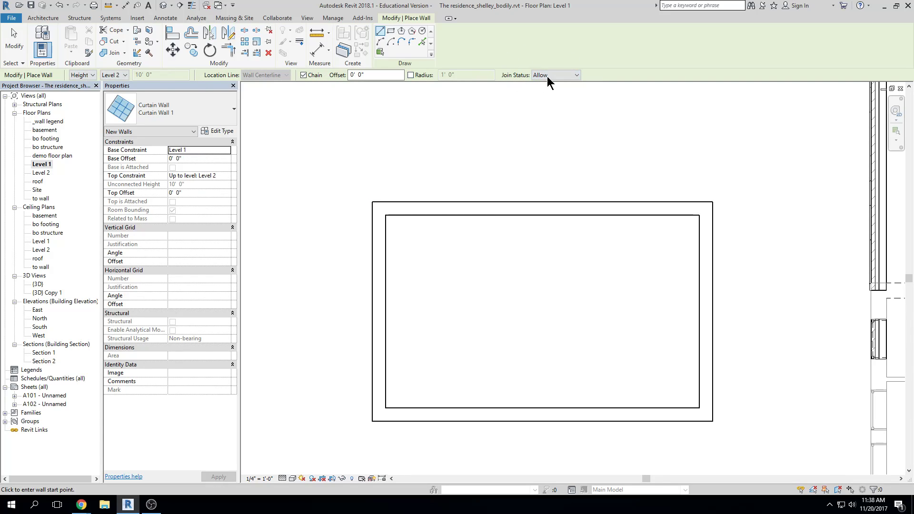
pyautogui.click(485, 208)
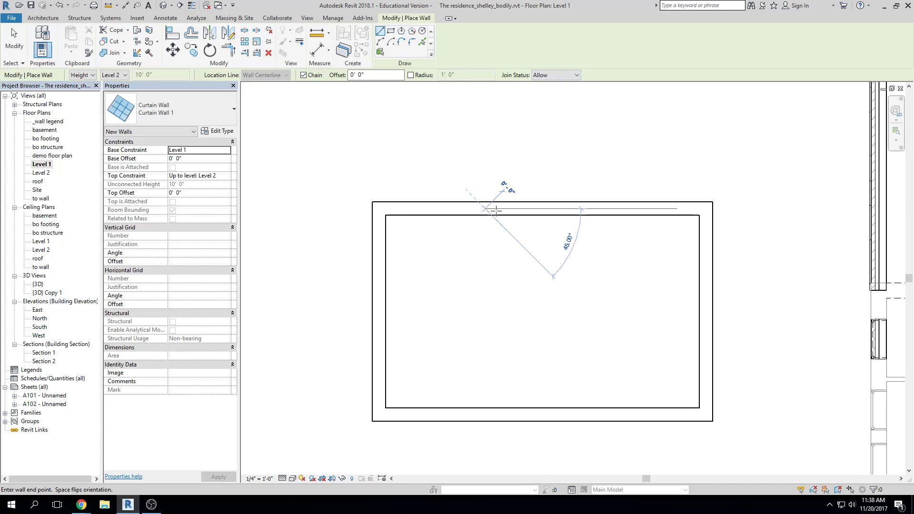
pyautogui.click(592, 209)
pyautogui.press('Escape')
pyautogui.press('Escape')
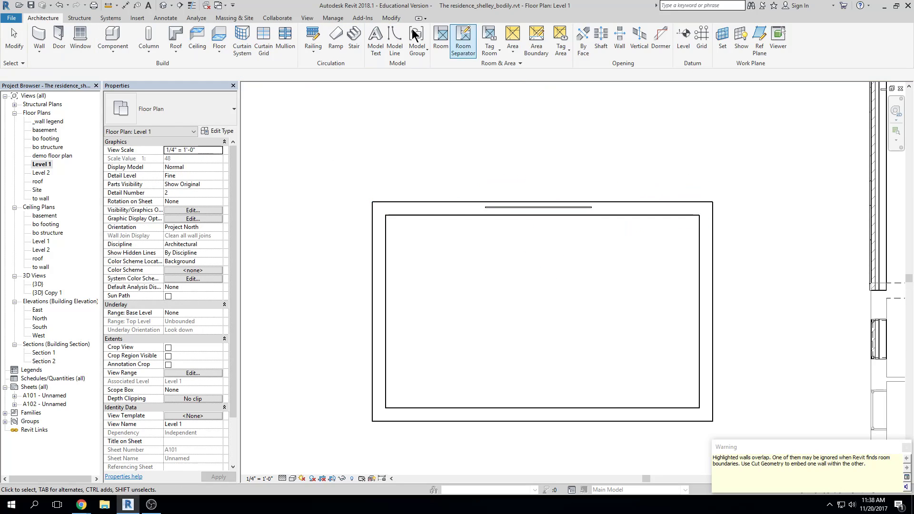
# - Open the 3D view and examine the Curtain Wall 1 segment inside the 12" wall alongside the freestanding Storefront sample
pyautogui.click(163, 5)
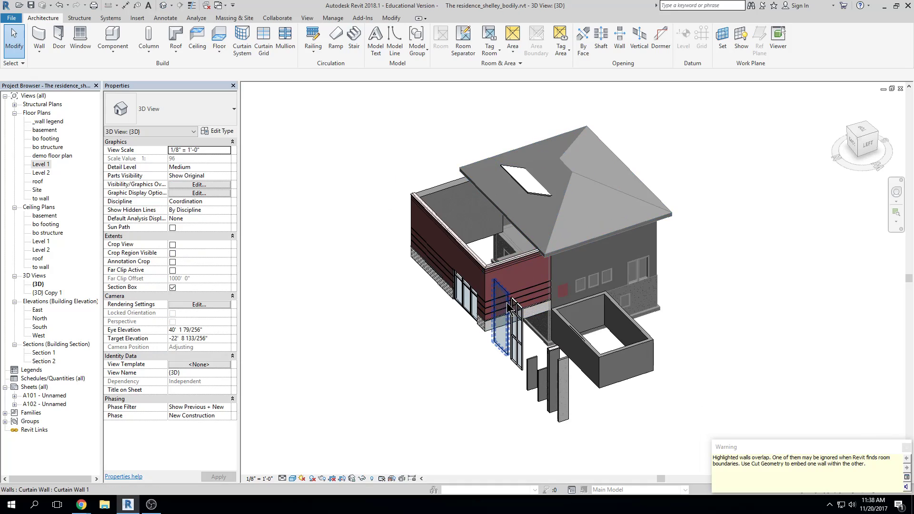
pyautogui.scroll(5, 638, 347)
pyautogui.scroll(3, 603, 340)
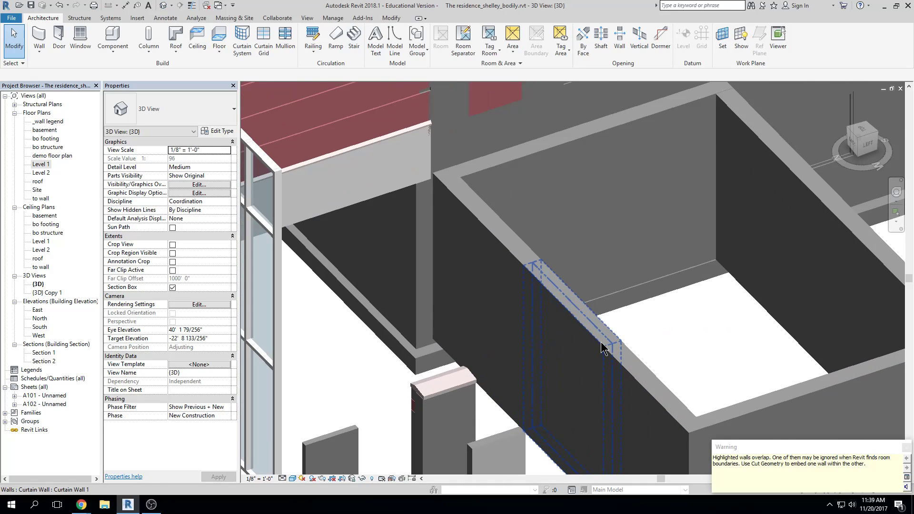
pyautogui.click(602, 339)
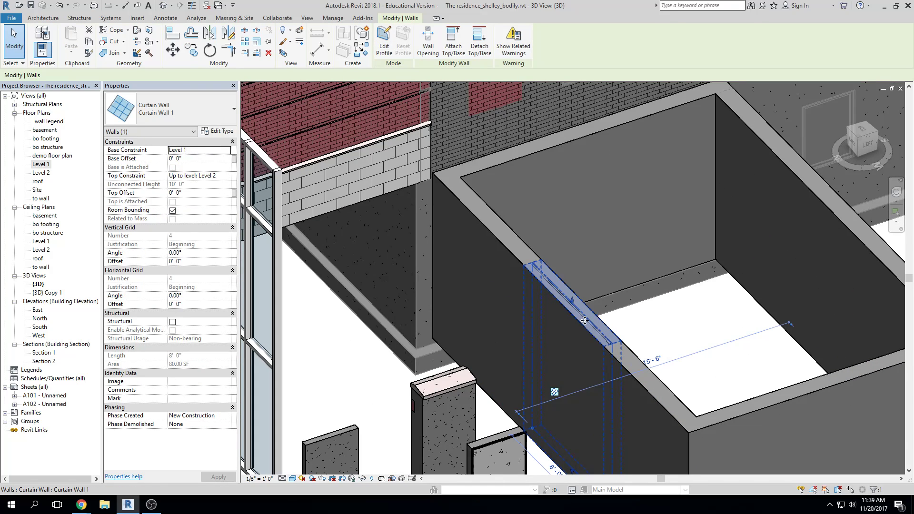
pyautogui.keyDown('shift'); pyautogui.moveTo(551, 306); pyautogui.dragTo(562, 281, button='middle'); pyautogui.keyUp('shift')
pyautogui.scroll(-3, 561, 281)
pyautogui.click(404, 412)
pyautogui.click(405, 388)
pyautogui.press('Escape')
pyautogui.click(403, 390)
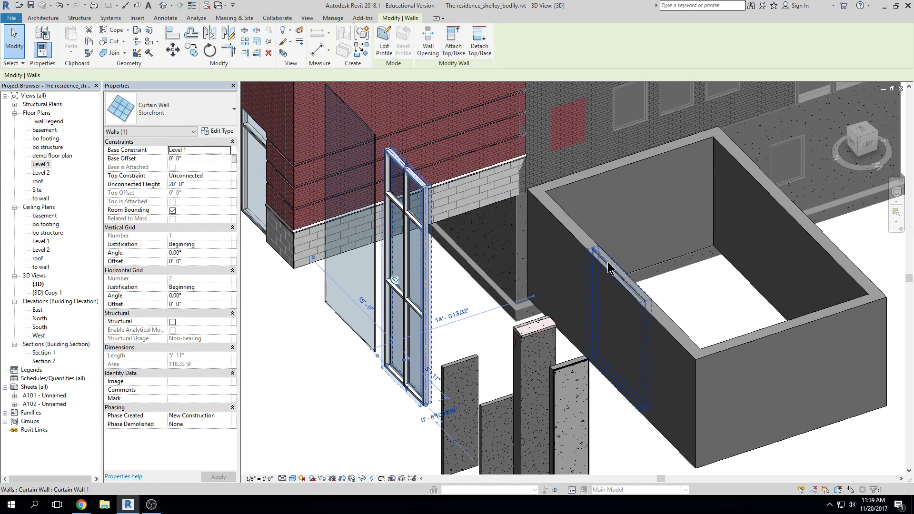
# - Move the Curtain Wall 1 segment out in front of the rectangle's north wall and nudge its position
pyautogui.click(637, 287)
pyautogui.scroll(3, 637, 287)
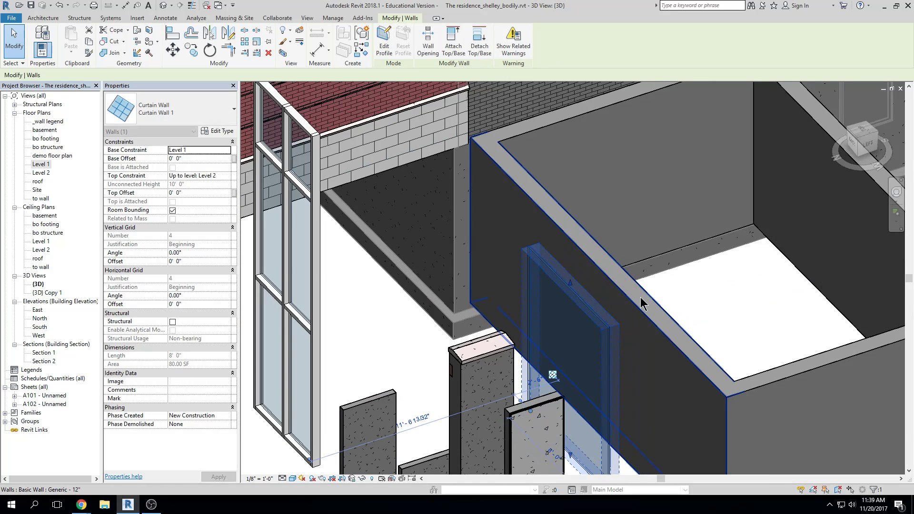
pyautogui.click(399, 315)
pyautogui.scroll(-3, 399, 316)
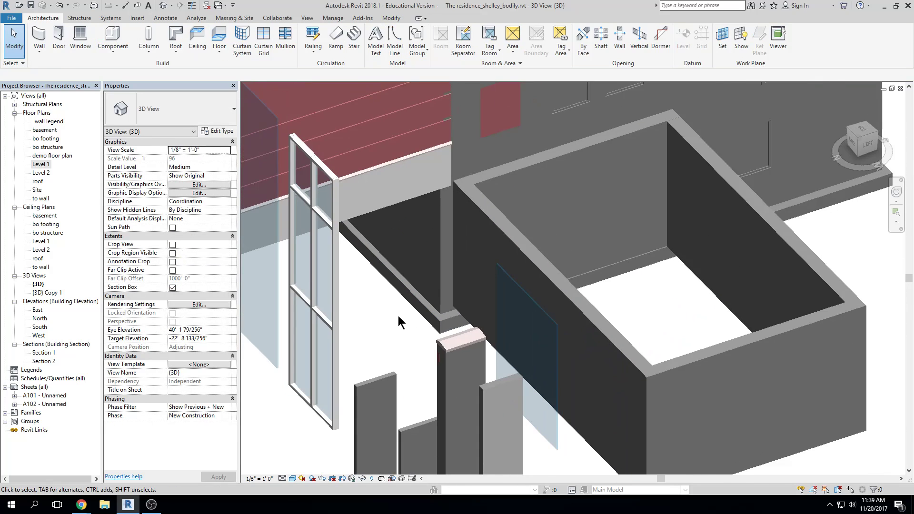
pyautogui.scroll(2, 549, 292)
pyautogui.click(552, 266)
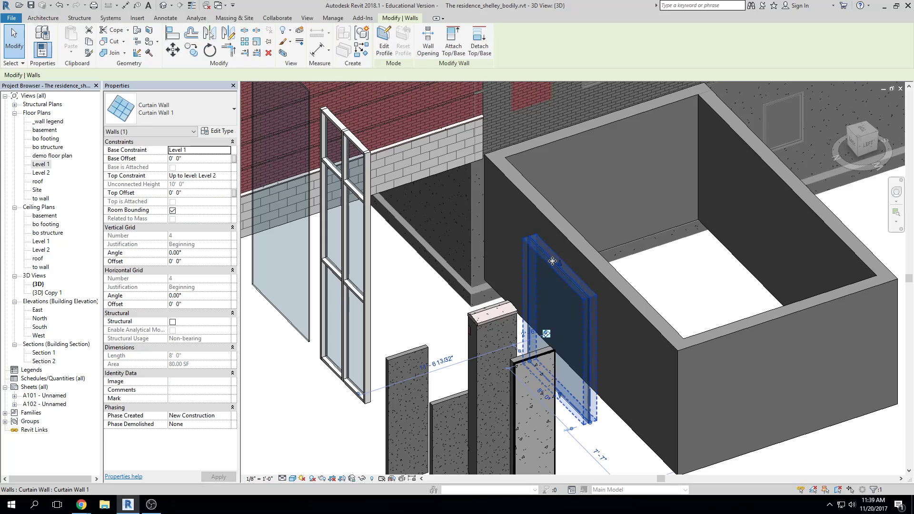
pyautogui.press('Right')
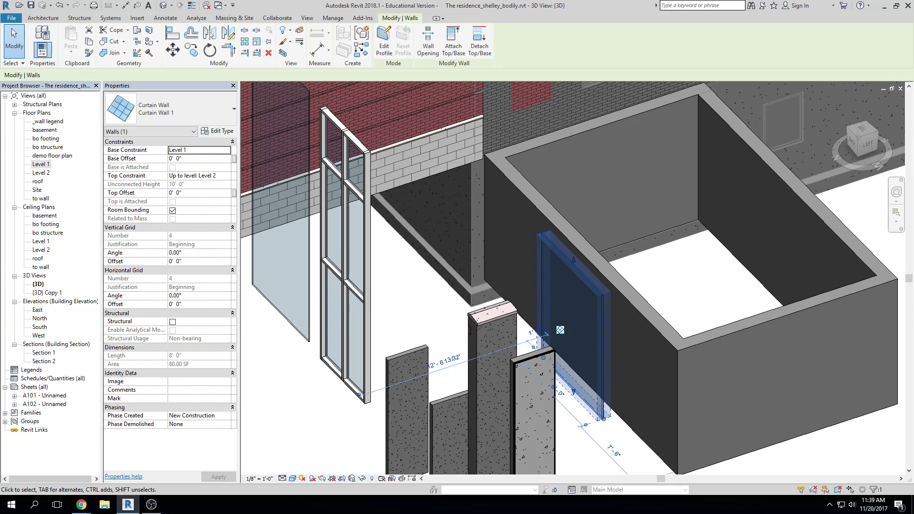
# - Return to the Level 1 plan and move the curtain wall segment back inside the rectangle's north wall, adjusting it near the centreline
pyautogui.click(900, 89)
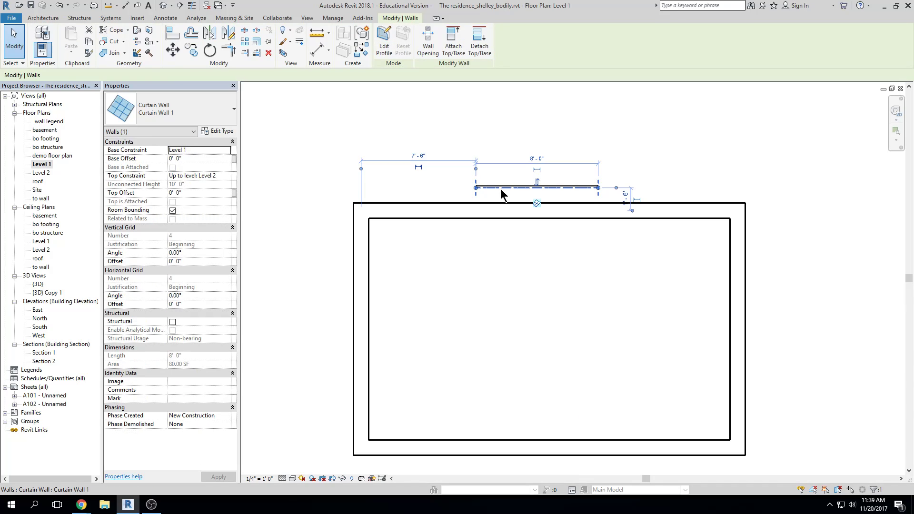
pyautogui.click(501, 189)
pyautogui.moveTo(495, 198); pyautogui.dragTo(495, 220)
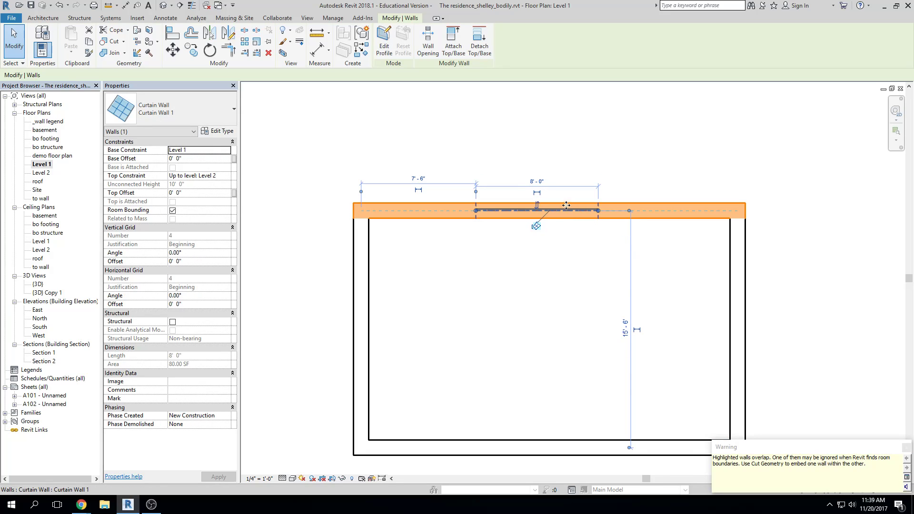
pyautogui.scroll(3, 526, 218)
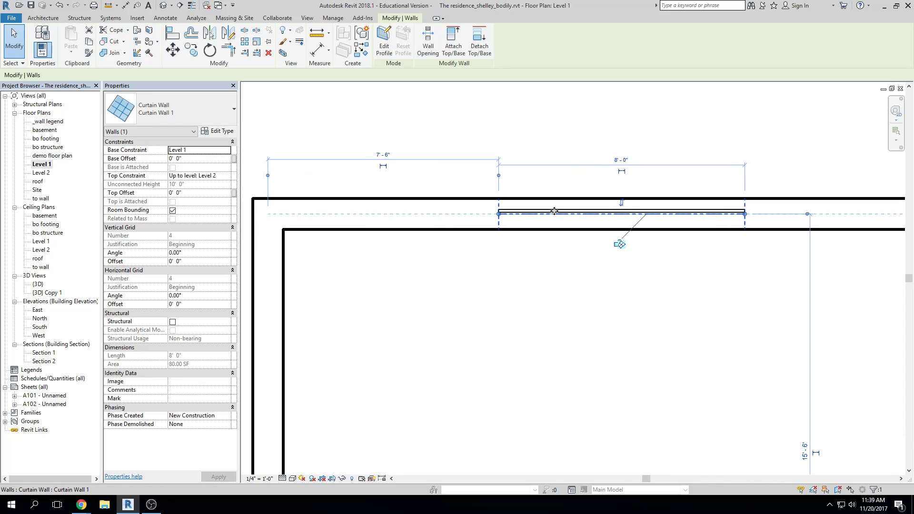
pyautogui.moveTo(554, 213); pyautogui.dragTo(555, 216)
pyautogui.scroll(-3, 552, 231)
pyautogui.scroll(2, 553, 217)
# - Move the curtain wall segment about 1'-5" north of the 12" wall's centreline and open the 3D view
pyautogui.moveTo(556, 217); pyautogui.dragTo(554, 176)
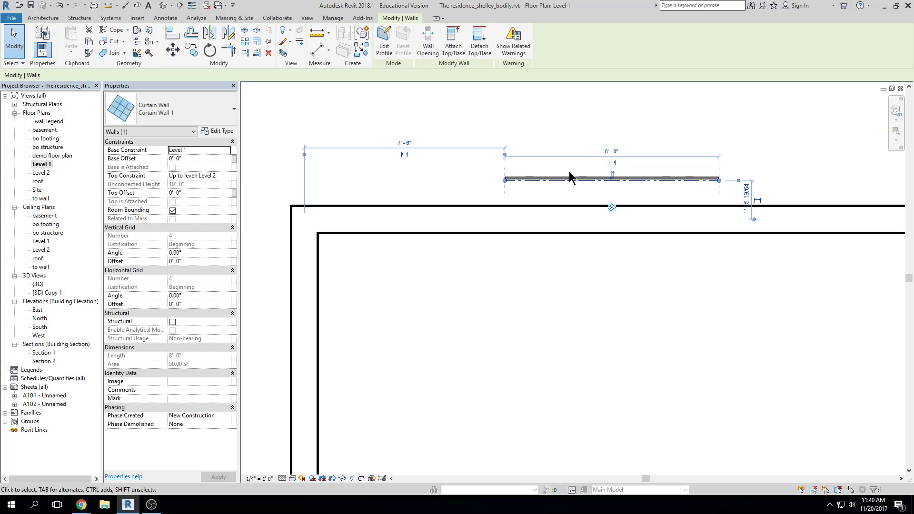
pyautogui.click(570, 135)
pyautogui.click(556, 173)
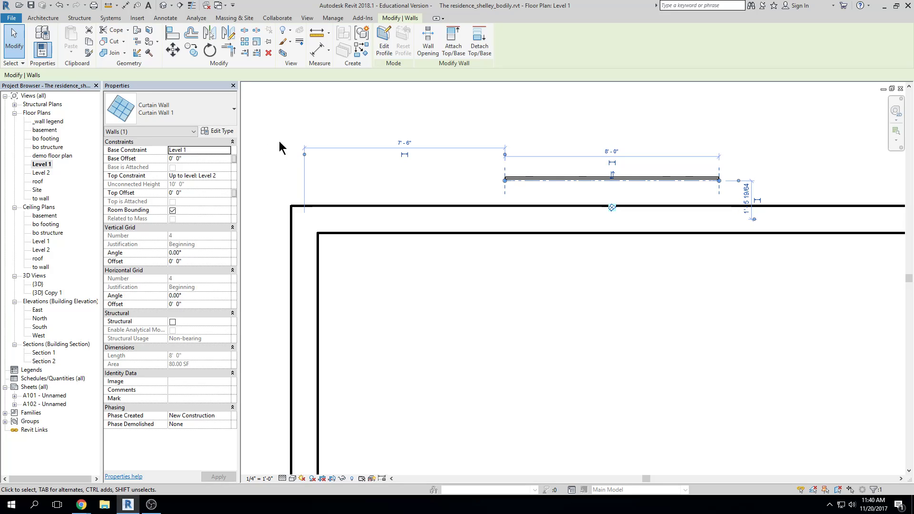
pyautogui.click(167, 6)
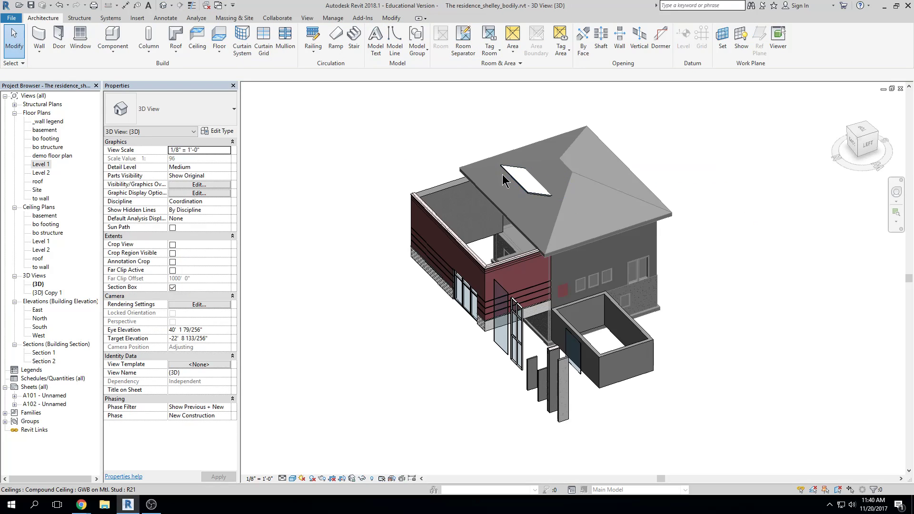
# - Examine the Curtain Wall 1 segment in front of the 12" wall rectangle and compare it with the Storefront embedded in the house
pyautogui.scroll(5, 613, 392)
pyautogui.click(619, 455)
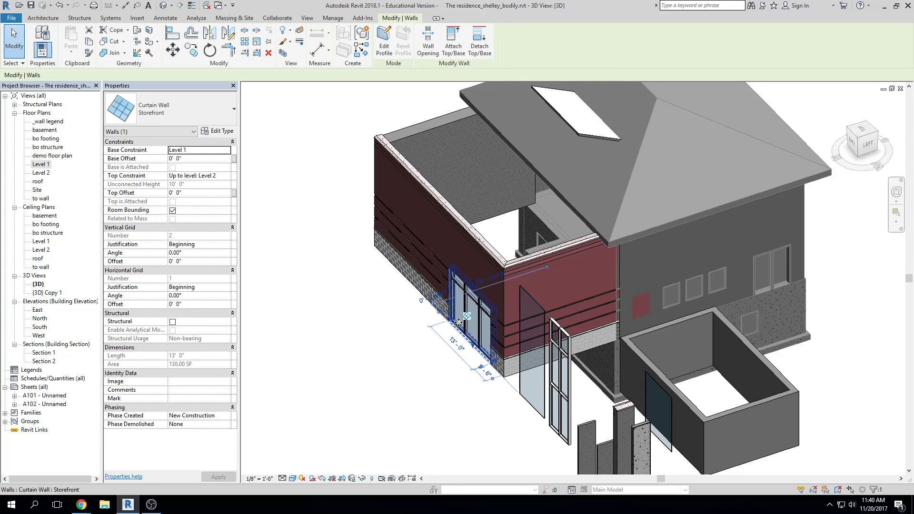
pyautogui.moveTo(656, 408); pyautogui.dragTo(612, 363, button='middle')
pyautogui.scroll(2, 621, 367)
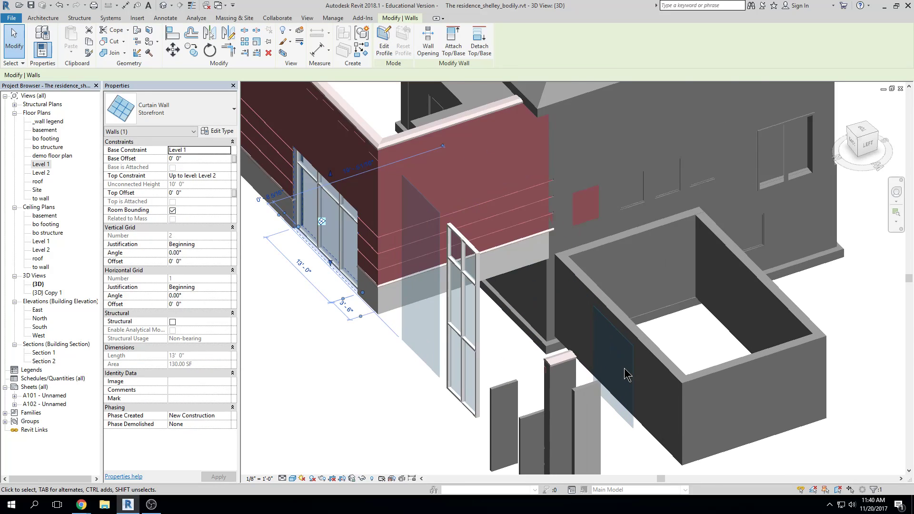
pyautogui.click(631, 375)
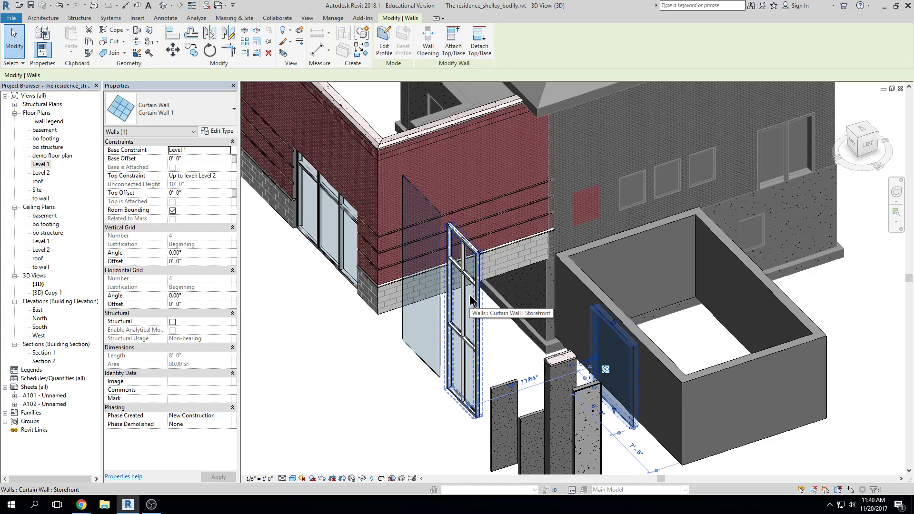
pyautogui.click(716, 470)
pyautogui.moveTo(716, 470); pyautogui.dragTo(725, 409, button='middle')
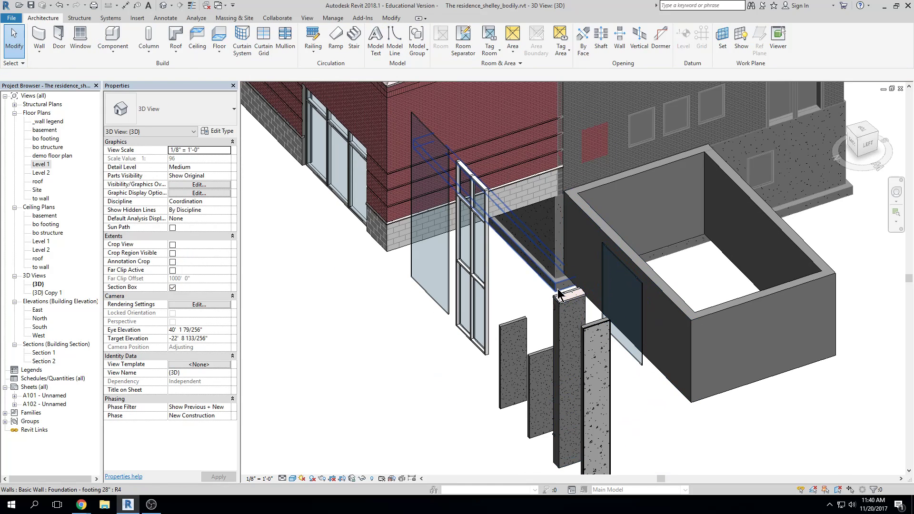
pyautogui.keyDown('shift'); pyautogui.moveTo(642, 371); pyautogui.dragTo(684, 365, button='middle'); pyautogui.keyUp('shift')
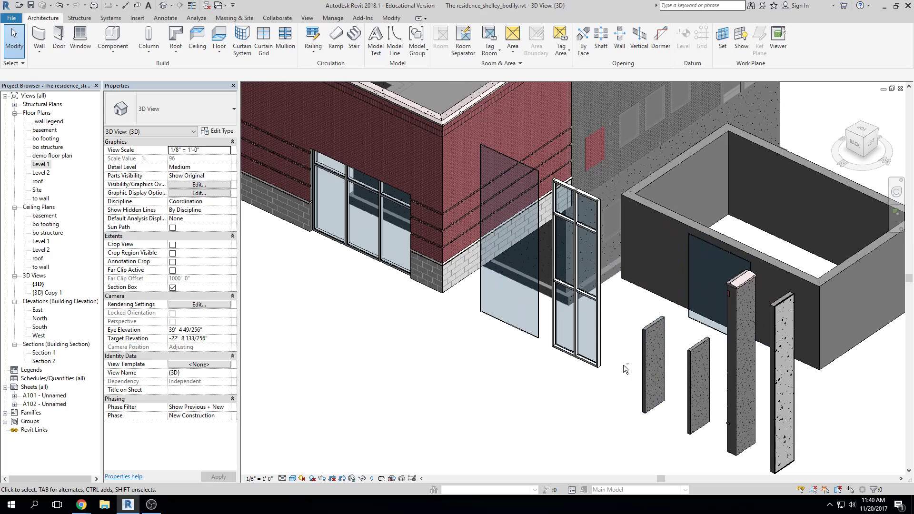
pyautogui.moveTo(637, 341); pyautogui.dragTo(617, 367, button='middle')
pyautogui.scroll(2, 719, 311)
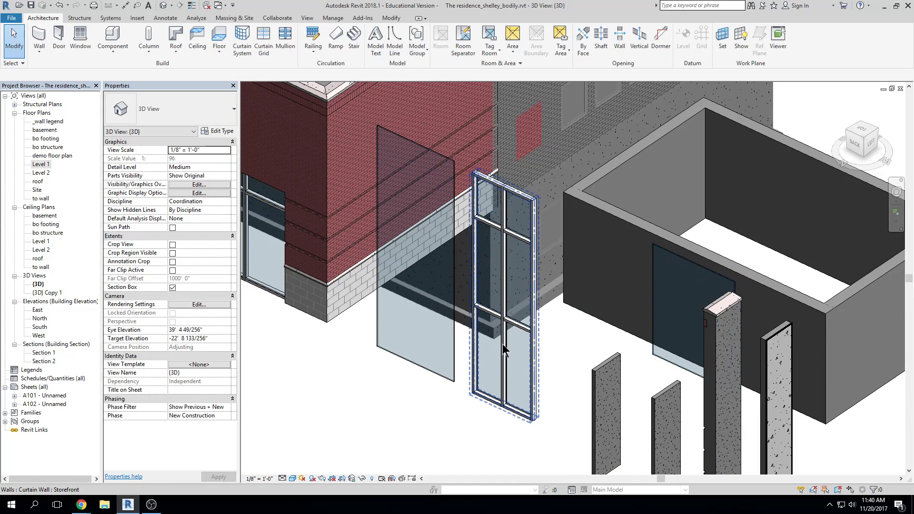
# - Compare the freestanding Storefront sample with the house's embedded Storefront and the Curtain Wall 1 segment by inspecting each one's properties
pyautogui.click(501, 368)
pyautogui.moveTo(265, 314); pyautogui.dragTo(380, 351, button='middle')
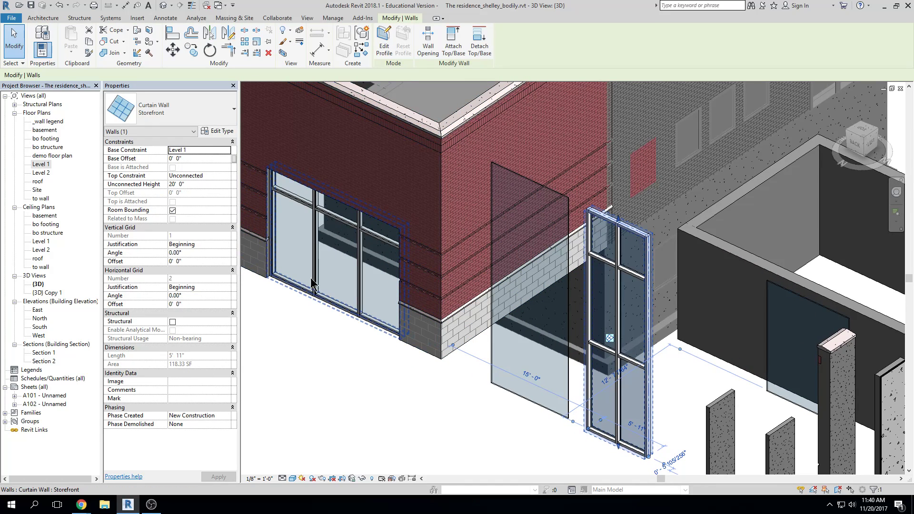
pyautogui.scroll(-1, 606, 292)
pyautogui.moveTo(608, 292); pyautogui.dragTo(534, 276, button='middle')
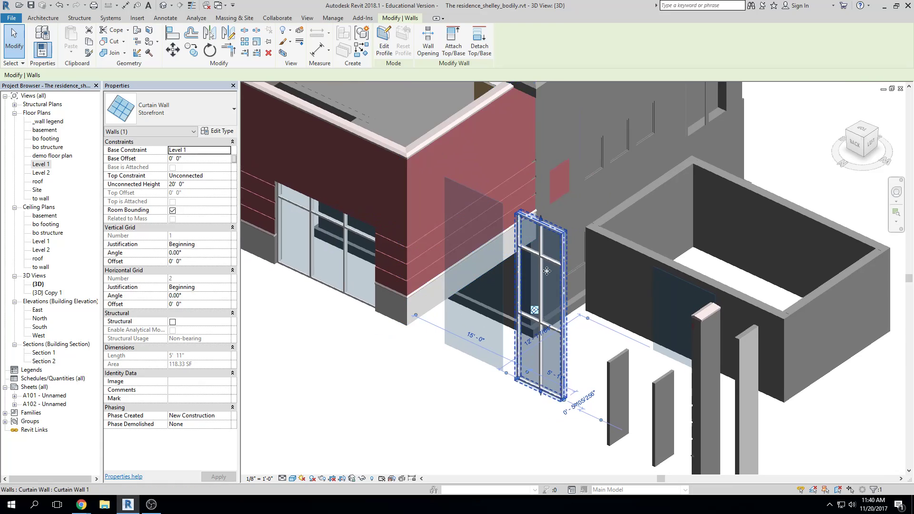
pyautogui.press('Escape')
pyautogui.click(688, 288)
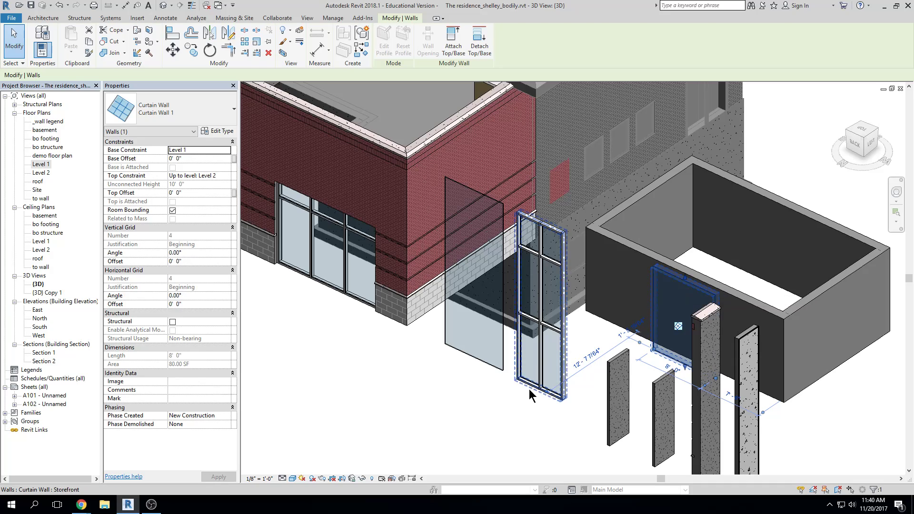
pyautogui.click(516, 421)
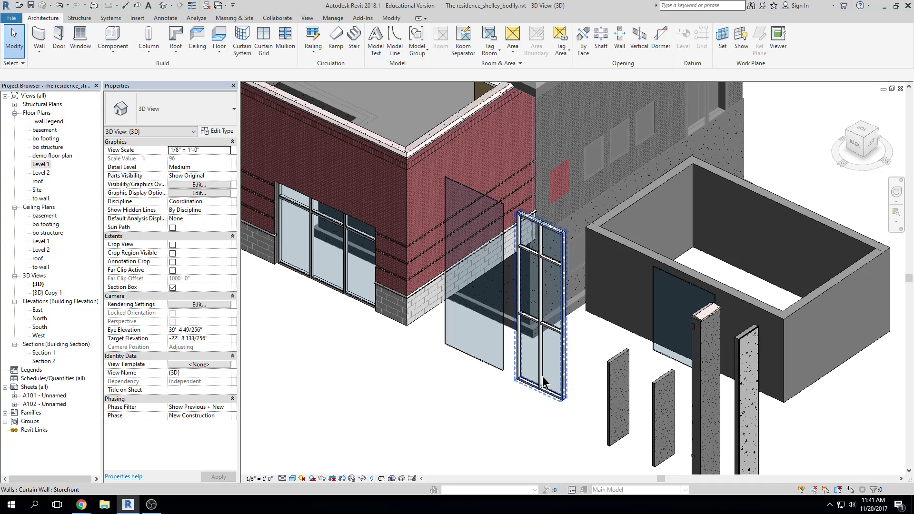
pyautogui.moveTo(703, 200); pyautogui.dragTo(685, 210, button='middle')
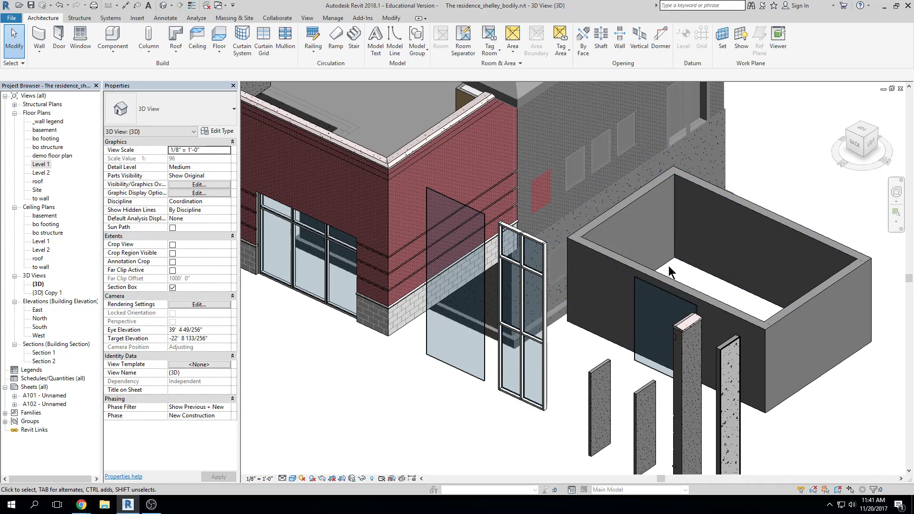
# - View the freestanding curtain wall samples from the north side and inspect the Storefront sample's instance properties
pyautogui.keyDown('shift'); pyautogui.moveTo(595, 314); pyautogui.dragTo(695, 301, button='middle'); pyautogui.keyUp('shift')
pyautogui.scroll(2, 689, 331)
pyautogui.scroll(2, 797, 368)
pyautogui.scroll(3, 704, 371)
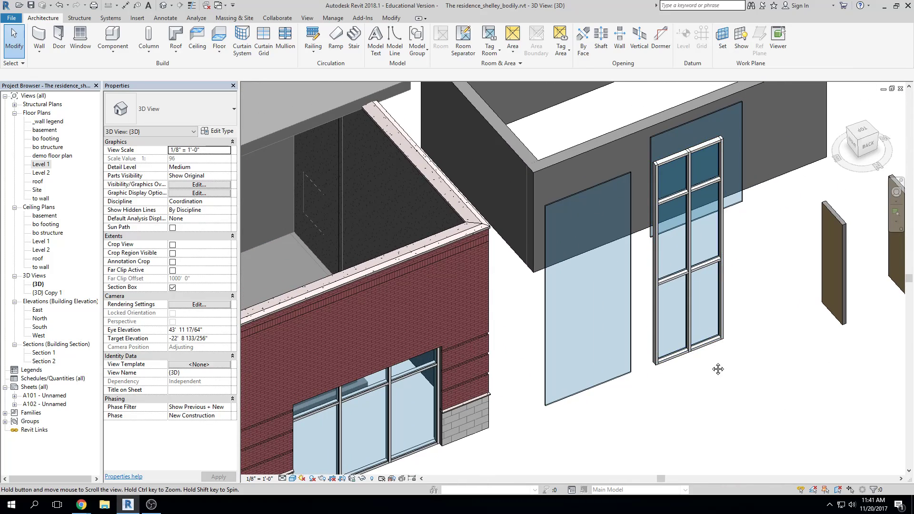
pyautogui.click(691, 368)
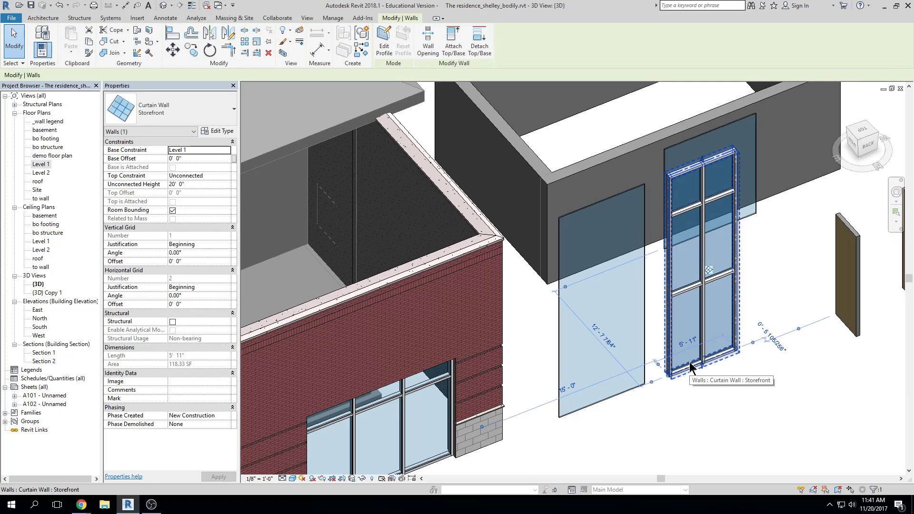
pyautogui.click(739, 417)
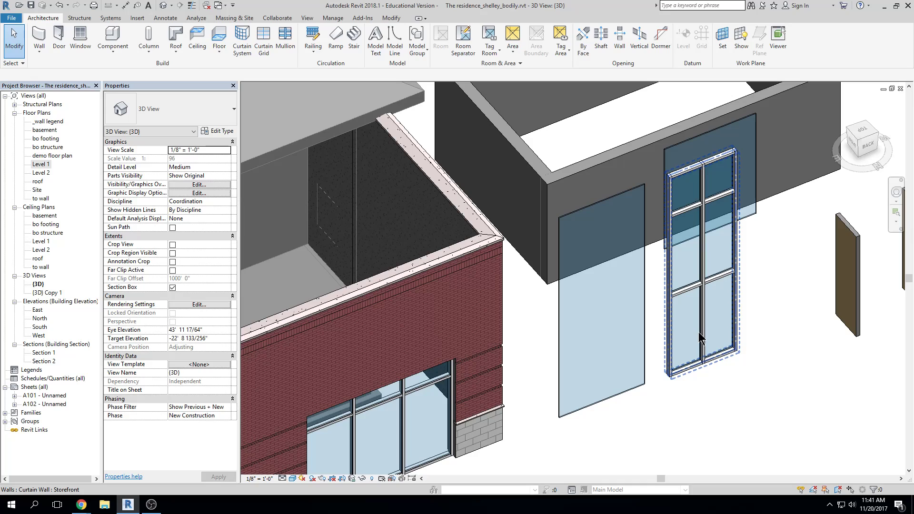
# - Inspect the overlapping elements at the Storefront sample's lower corner by cycling through the selectable parts
pyautogui.click(731, 353)
pyautogui.scroll(2, 728, 356)
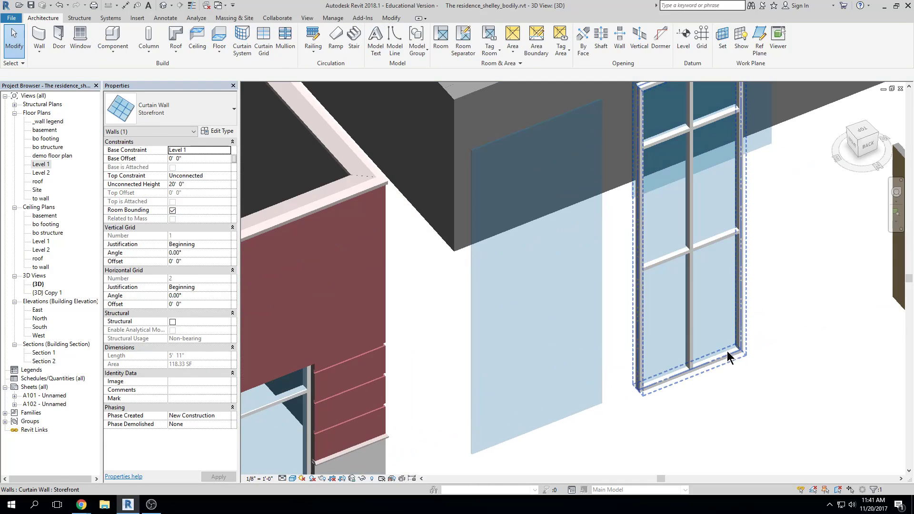
pyautogui.press('Escape')
pyautogui.press('Tab')
pyautogui.press('Tab')
pyautogui.click(728, 351)
pyautogui.press('Escape')
# - Open the Storefront sample's type properties and duplicate the type as "storefront 5x5"
pyautogui.click(751, 314)
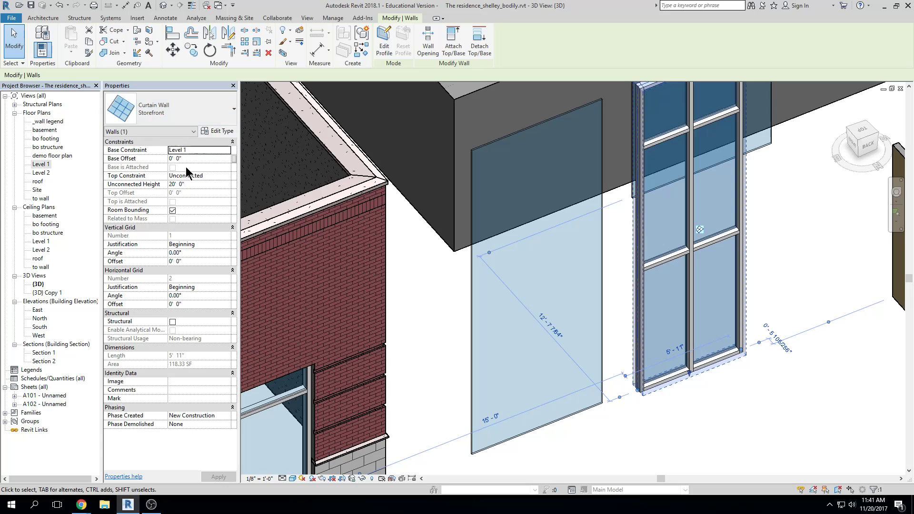
pyautogui.click(224, 131)
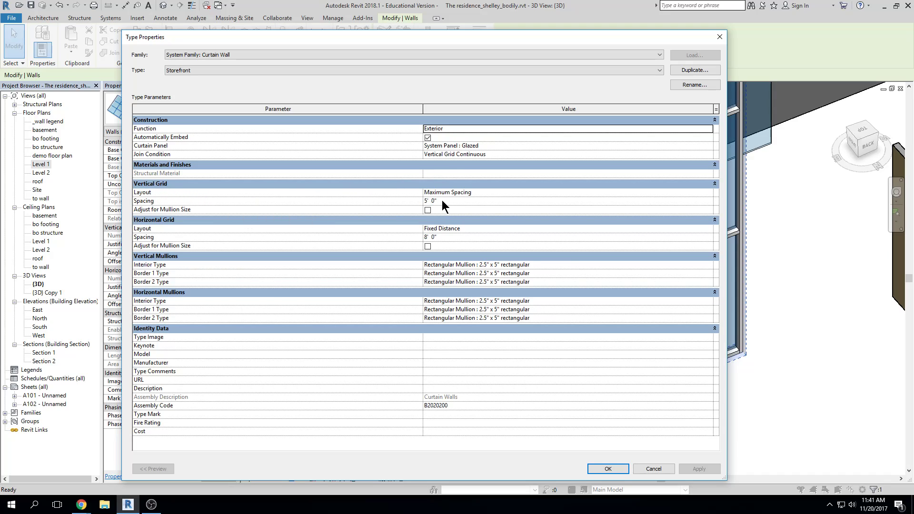
pyautogui.moveTo(466, 40); pyautogui.dragTo(359, 36)
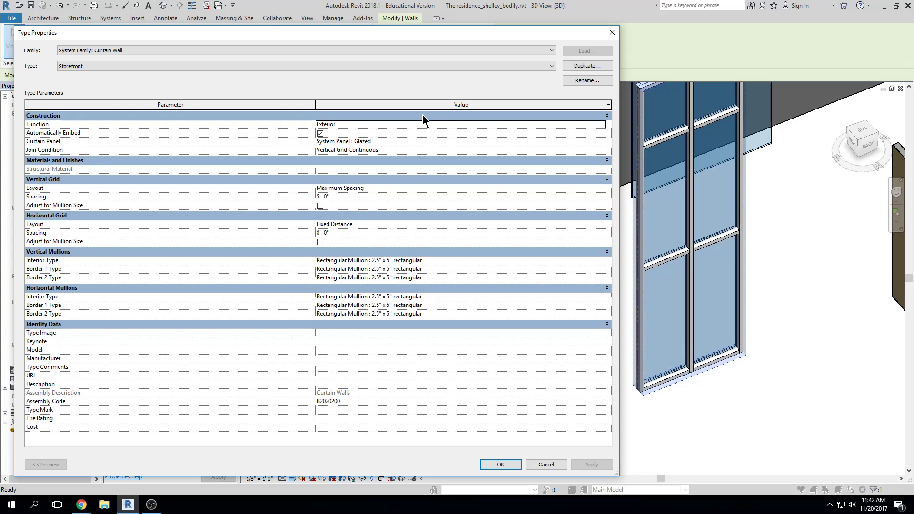
pyautogui.click(584, 66)
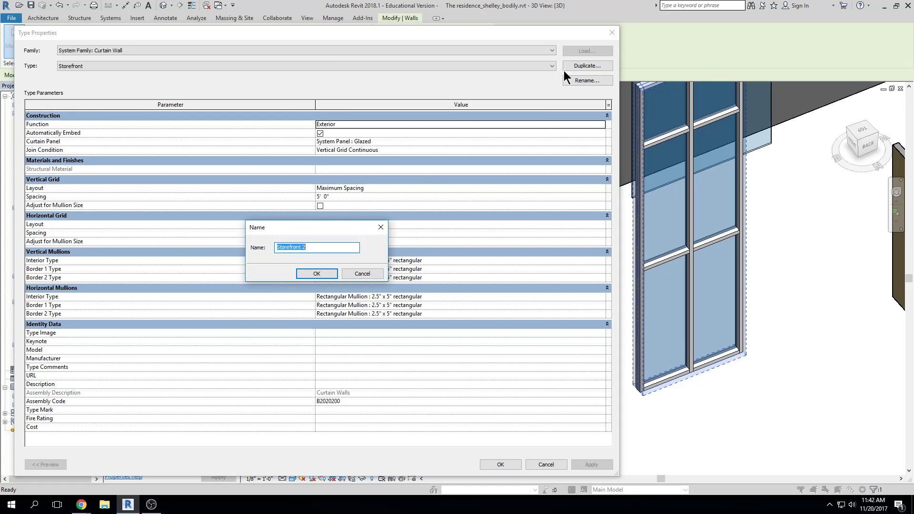
pyautogui.write('storefront 5x5')
pyautogui.click(332, 274)
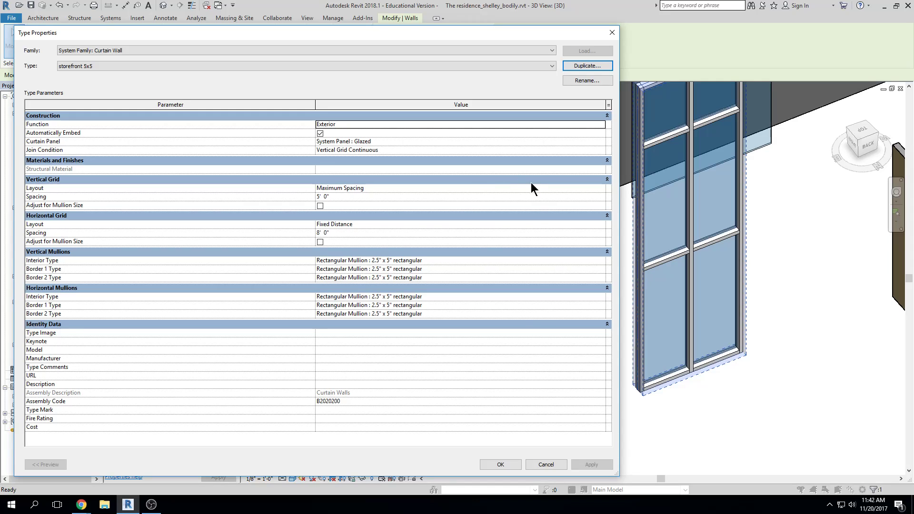
# - Set the storefront 5x5 type's vertical mullions, Interior, Border 1 and Border 2, to Rectangular Mullion : 1" Square and apply the changes
pyautogui.click(600, 259)
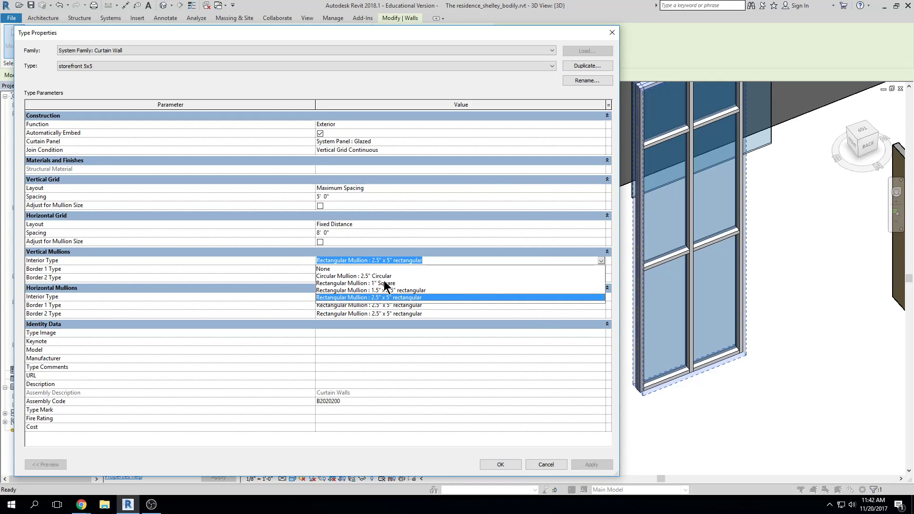
pyautogui.click(361, 283)
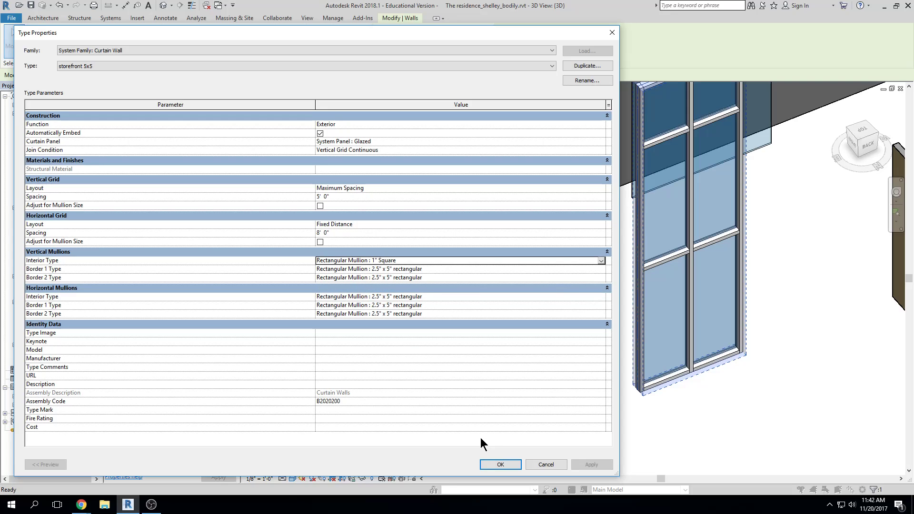
pyautogui.click(601, 269)
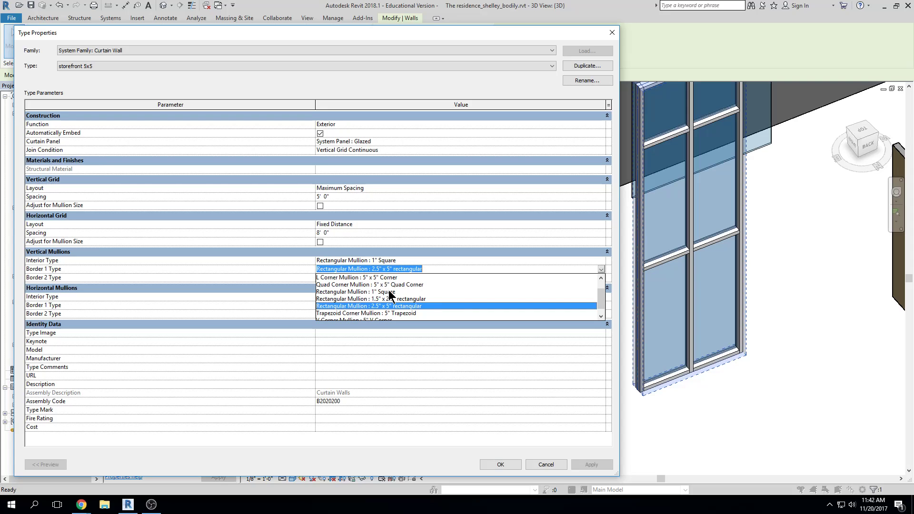
pyautogui.click(388, 291)
pyautogui.click(601, 278)
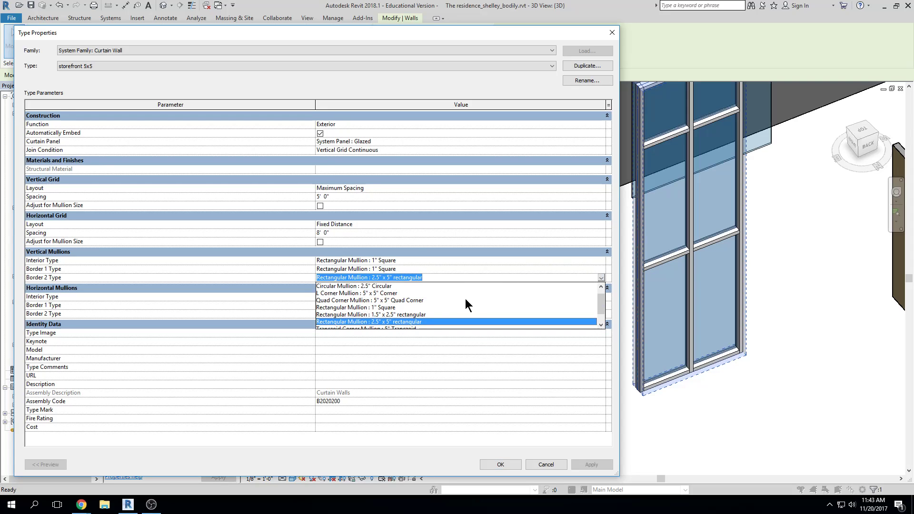
pyautogui.click(386, 308)
pyautogui.click(501, 464)
# - Examine the storefront 5x5 sample's vertical mullions and their joints with the horizontal mullions up close
pyautogui.press('Escape')
pyautogui.scroll(4, 689, 362)
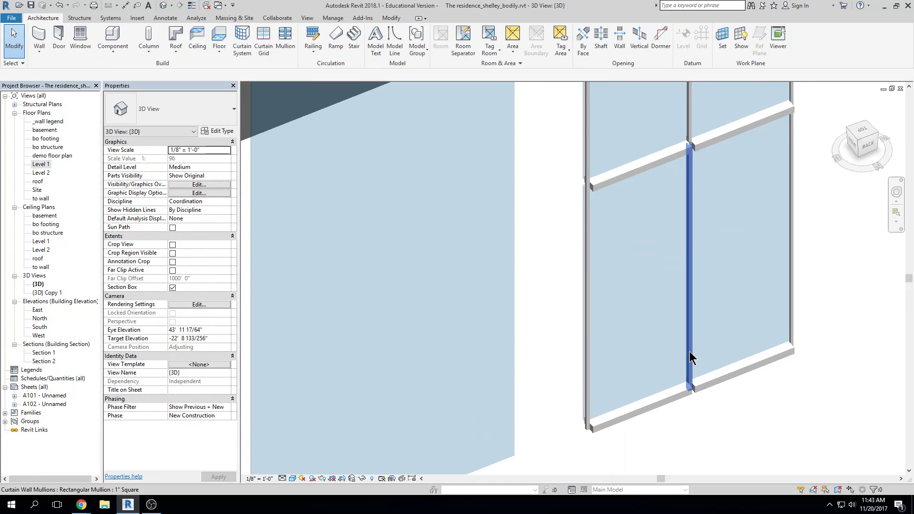
pyautogui.scroll(3, 690, 351)
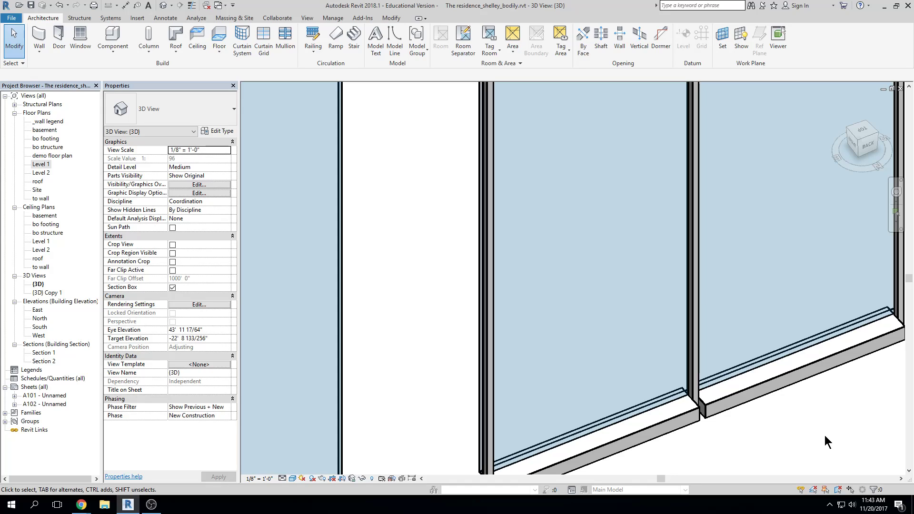
pyautogui.scroll(-4, 815, 436)
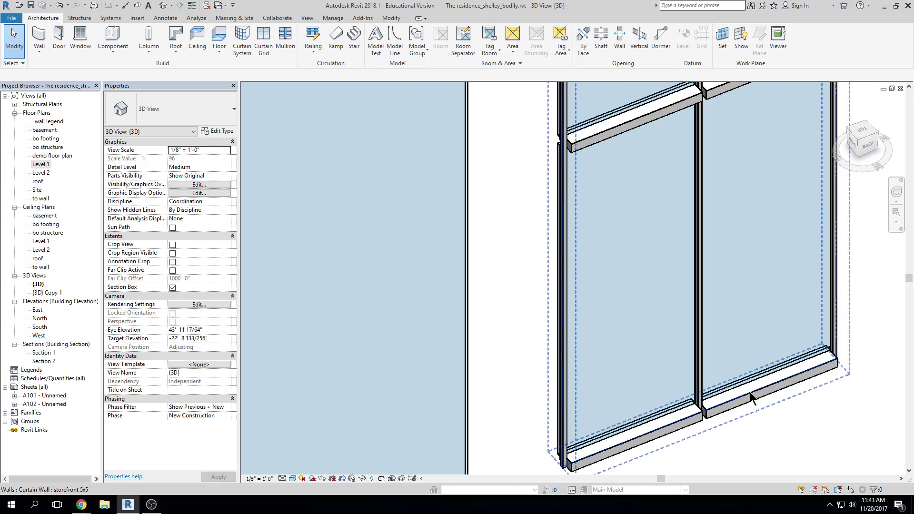
pyautogui.scroll(-3, 751, 392)
pyautogui.scroll(3, 716, 319)
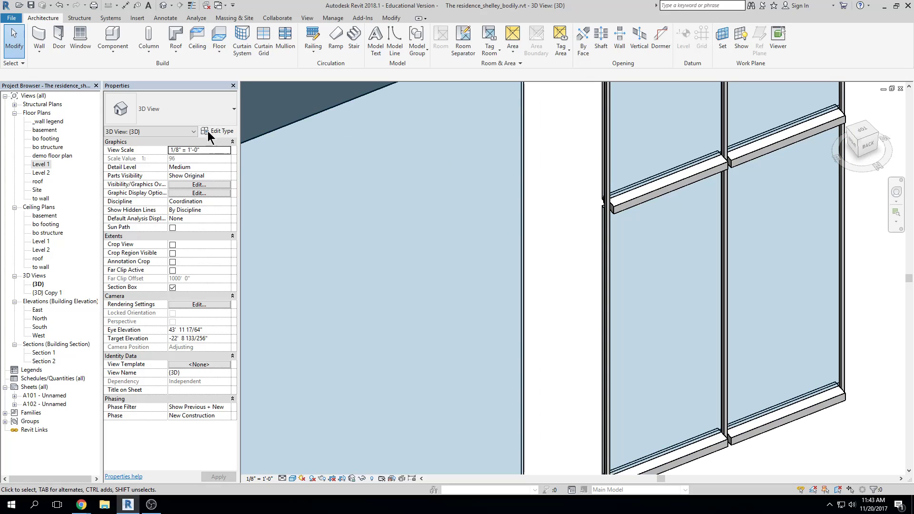
pyautogui.scroll(-3, 619, 261)
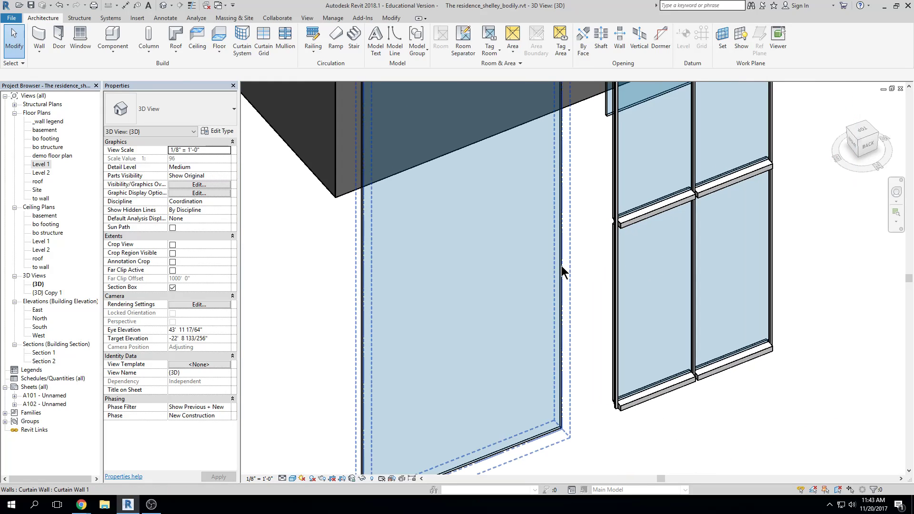
# - Review the type properties of the freestanding Curtain Wall 1 sample, including its grid and mullion settings
pyautogui.click(563, 265)
pyautogui.scroll(3, 586, 323)
pyautogui.scroll(-3, 585, 321)
pyautogui.keyDown('shift'); pyautogui.moveTo(584, 321); pyautogui.dragTo(709, 121, button='middle'); pyautogui.keyUp('shift')
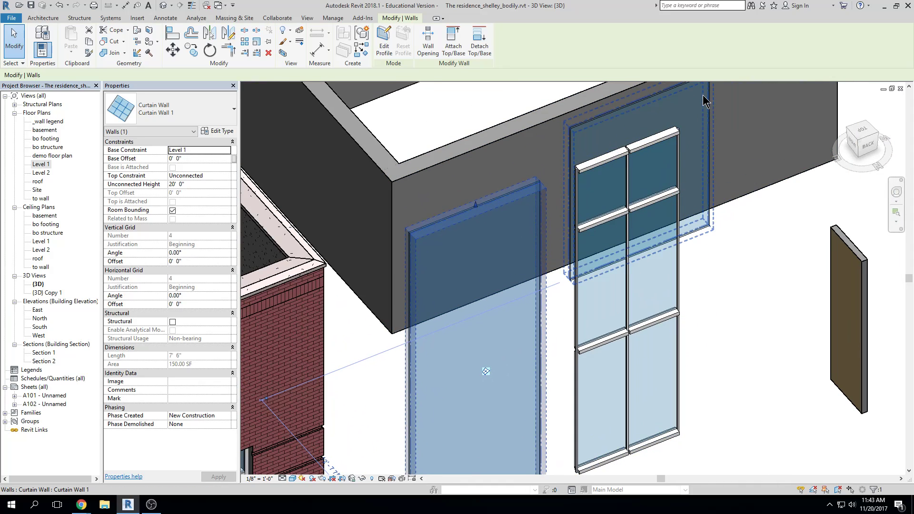
pyautogui.click(212, 134)
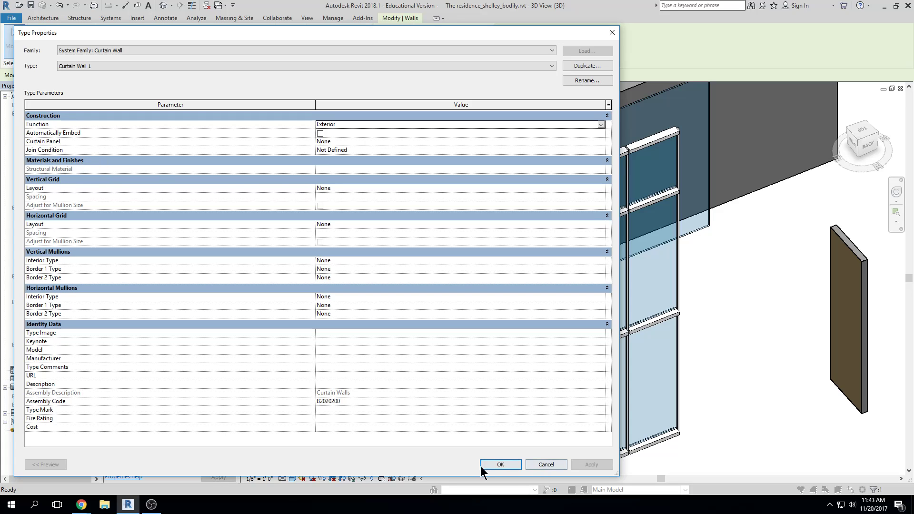
pyautogui.click(501, 465)
pyautogui.click(773, 370)
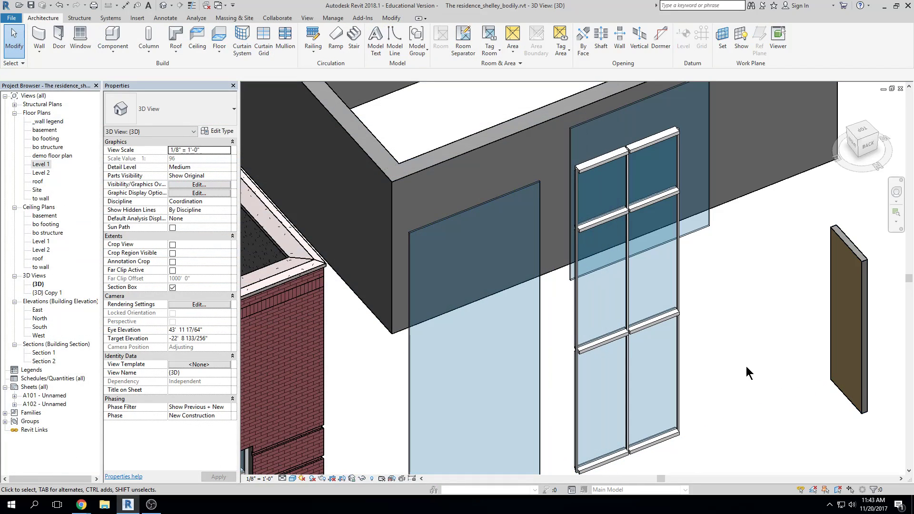
# - Look over the curtain wall samples in 3D and open the North elevation view
pyautogui.scroll(-2, 748, 362)
pyautogui.moveTo(750, 353); pyautogui.dragTo(763, 319, button='middle')
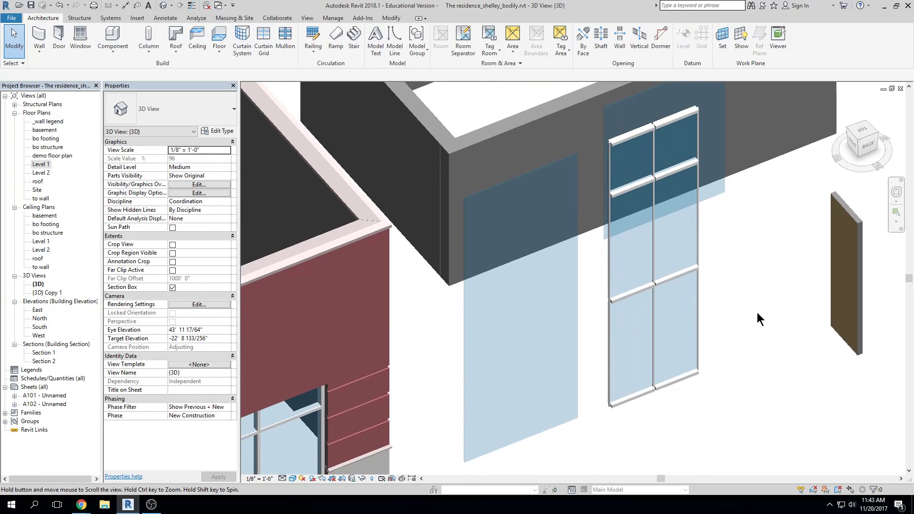
pyautogui.scroll(2, 702, 353)
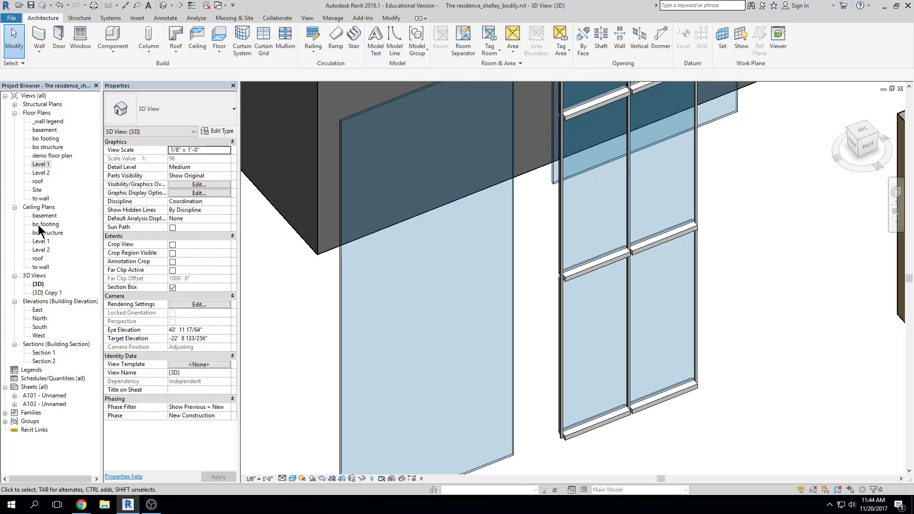
pyautogui.doubleClick(40, 318)
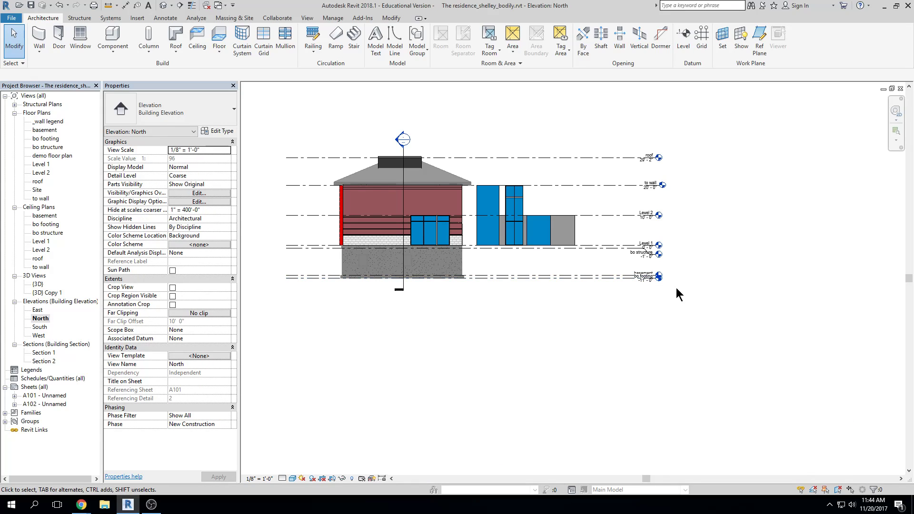
# - Examine the storefront 5x5 sample's outer edge, border mullions and upper horizontal mullions up close in the North elevation
pyautogui.scroll(8, 510, 269)
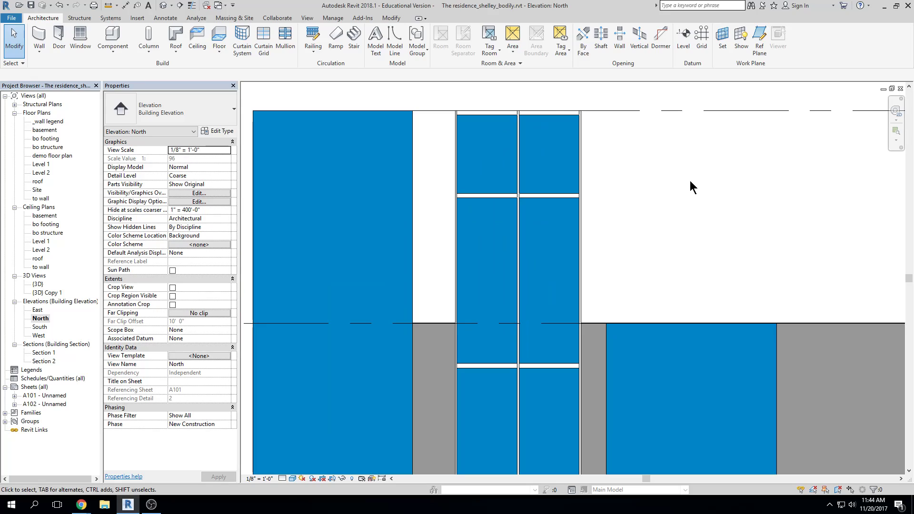
pyautogui.moveTo(693, 186); pyautogui.dragTo(679, 196, button='middle')
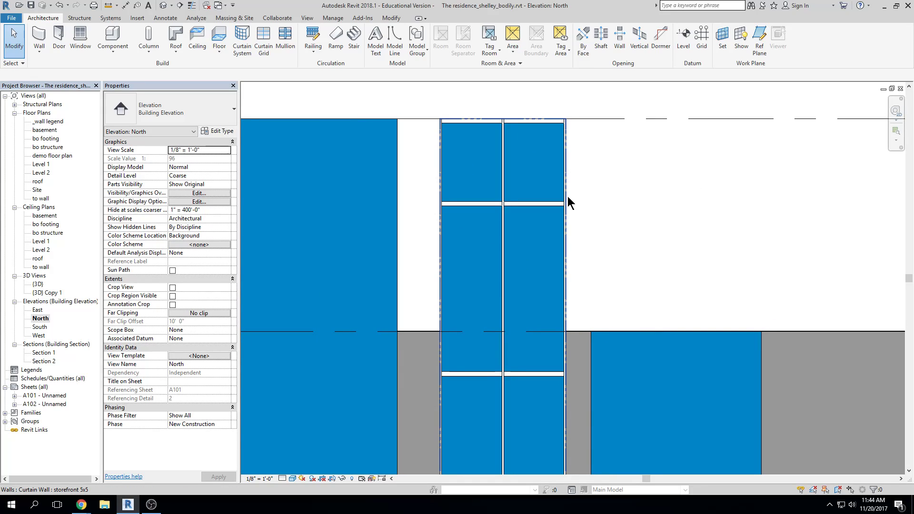
pyautogui.scroll(5, 567, 196)
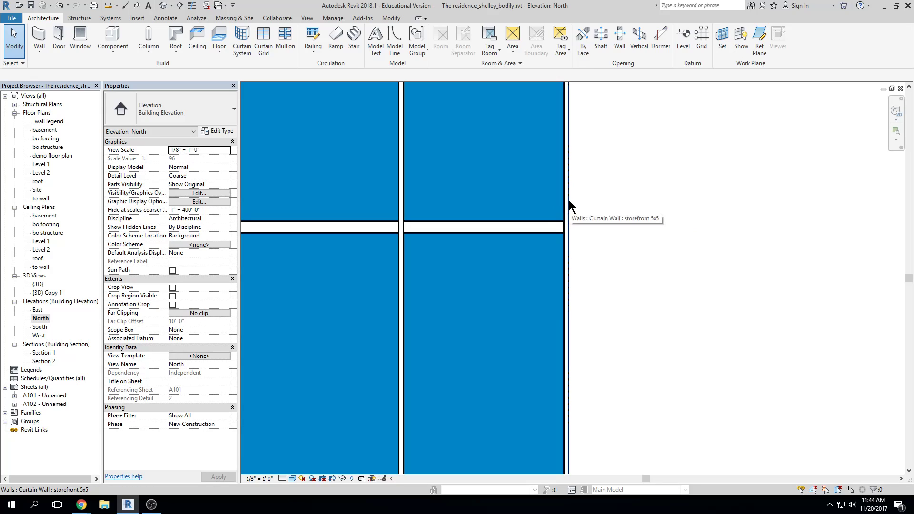
pyautogui.scroll(-1, 589, 212)
pyautogui.moveTo(588, 213); pyautogui.dragTo(590, 244, button='middle')
pyautogui.moveTo(595, 169); pyautogui.dragTo(598, 230, button='middle')
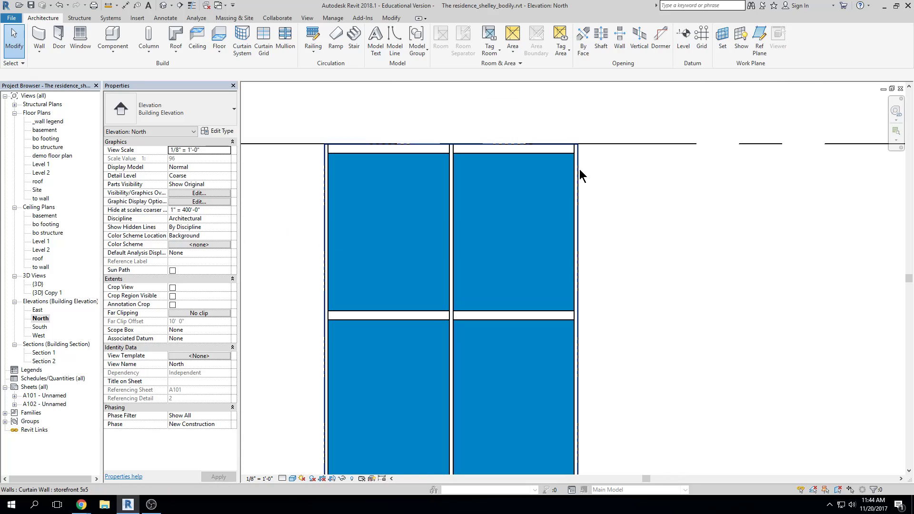
pyautogui.scroll(2, 578, 170)
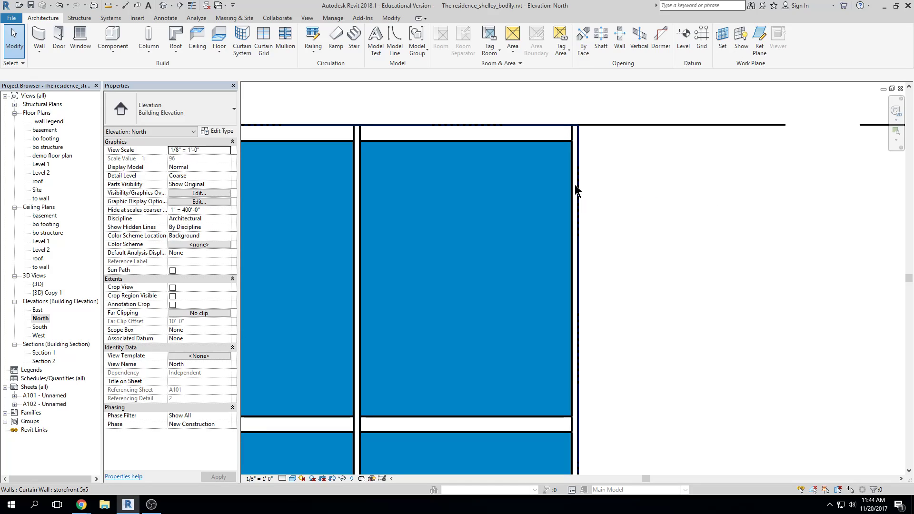
pyautogui.moveTo(607, 255); pyautogui.dragTo(605, 260, button='middle')
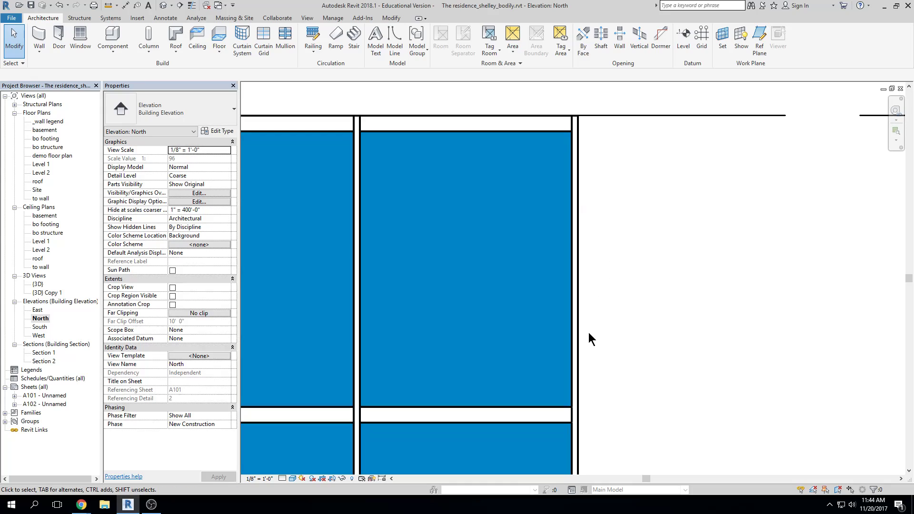
pyautogui.scroll(-2, 580, 343)
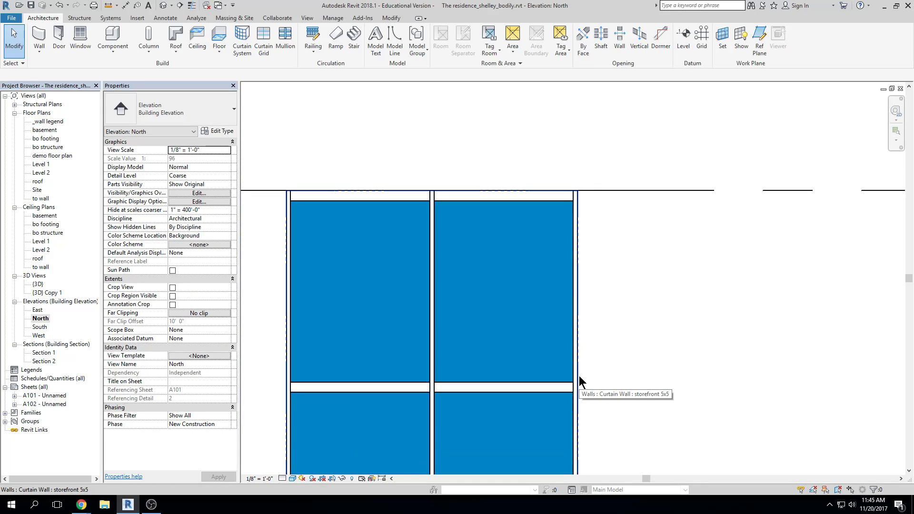
# - Compare selecting the whole storefront 5x5 wall with selecting only its uppermost right border mullion in the North elevation
pyautogui.click(579, 376)
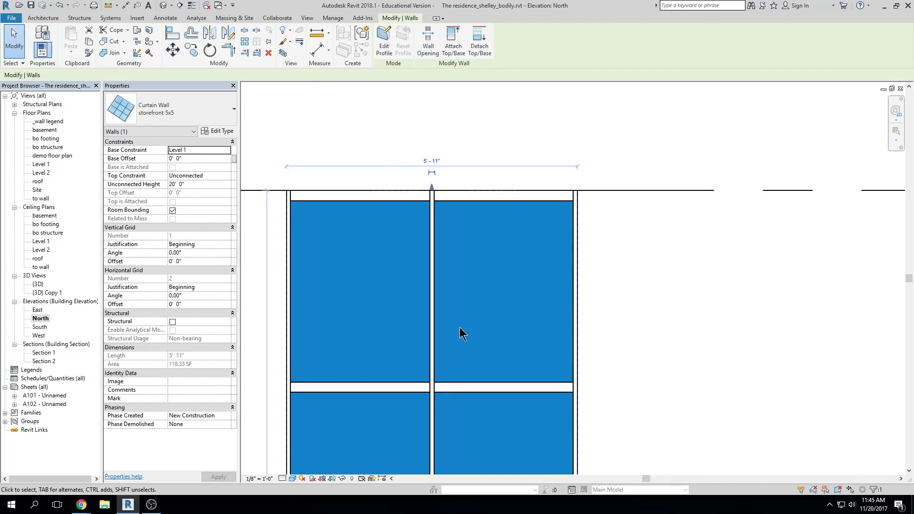
pyautogui.click(587, 281)
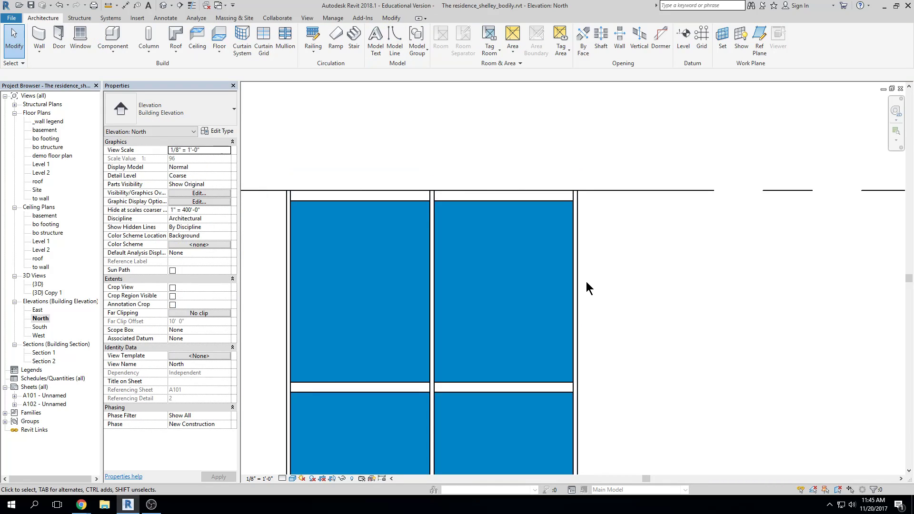
pyautogui.click(573, 241)
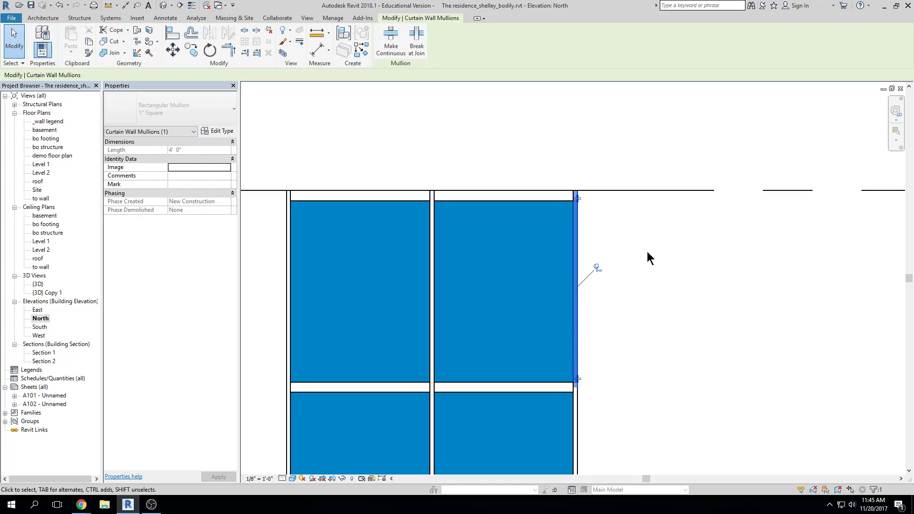
pyautogui.click(648, 251)
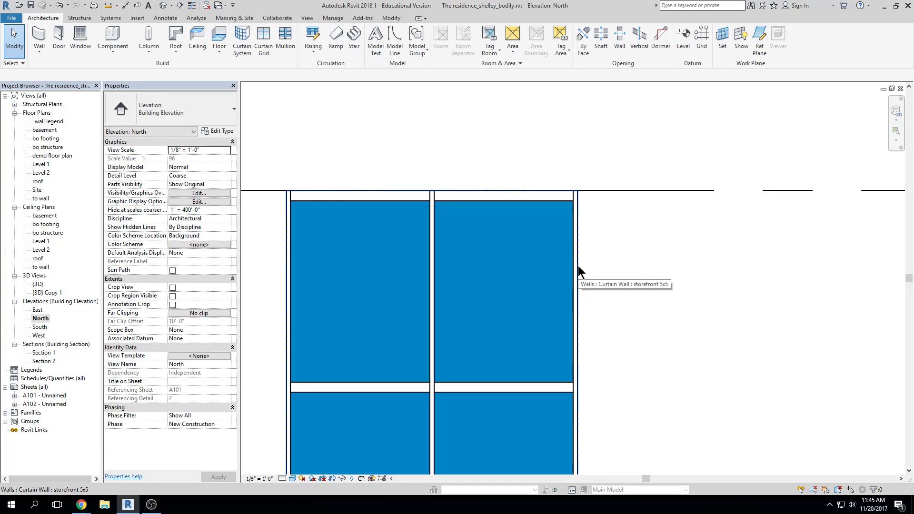
pyautogui.click(578, 266)
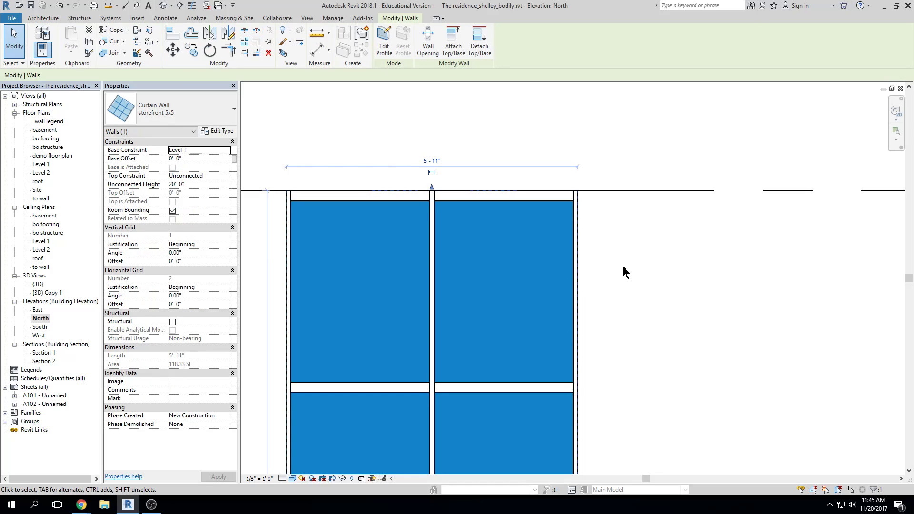
pyautogui.scroll(-2, 622, 266)
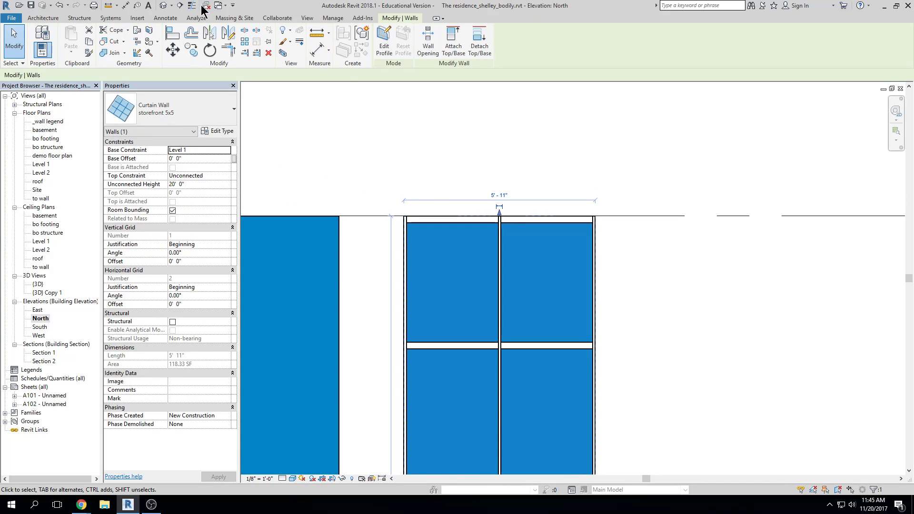
# - Open the default 3D view and tile it beside the North elevation, framing the storefront 5x5 sample in both views
pyautogui.click(164, 6)
pyautogui.scroll(5, 569, 312)
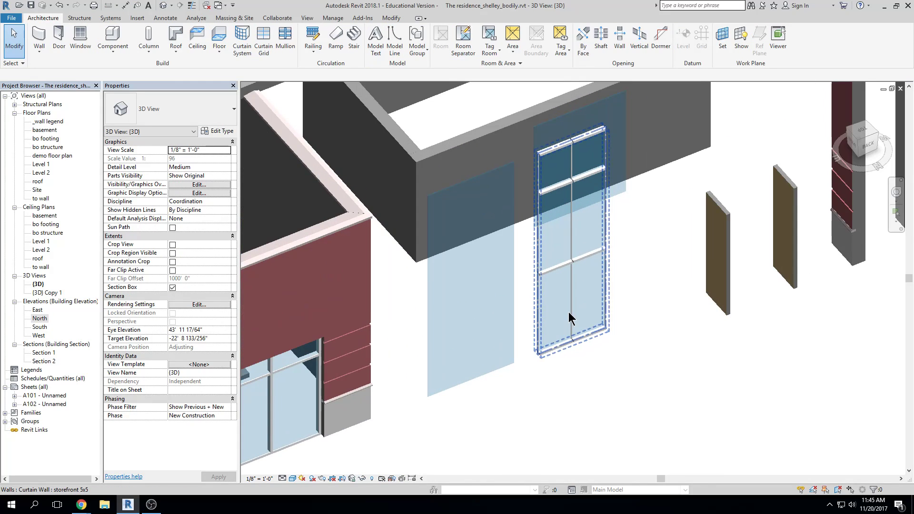
pyautogui.press('w')
pyautogui.press('t')
pyautogui.scroll(3, 457, 312)
pyautogui.moveTo(528, 301); pyautogui.dragTo(488, 275, button='middle')
pyautogui.scroll(-2, 721, 294)
pyautogui.moveTo(725, 296); pyautogui.dragTo(702, 285, button='middle')
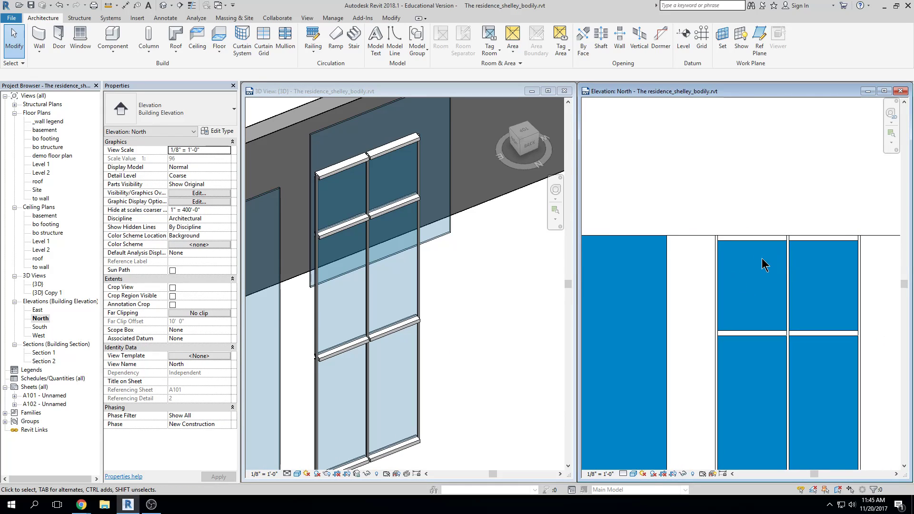
# - Compare the selection of the storefront's right border mullion with that of the whole wall across the elevation and 3D views
pyautogui.click(856, 274)
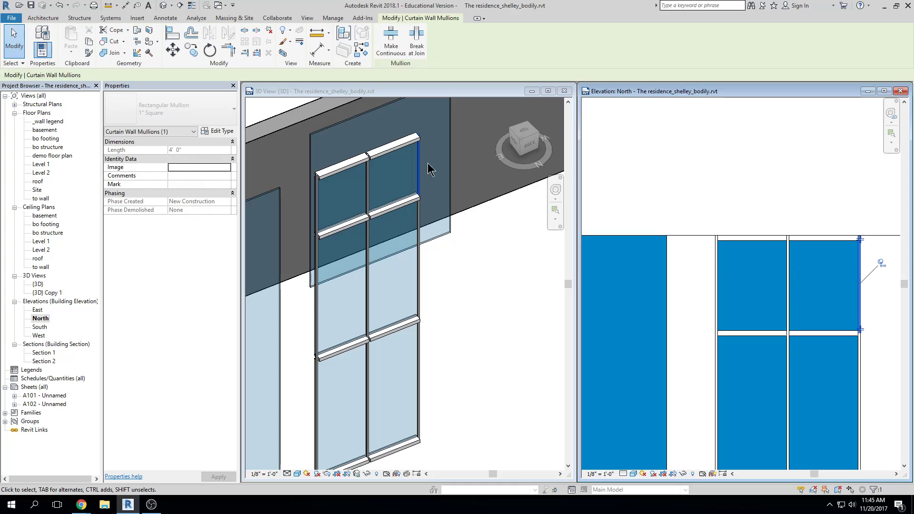
pyautogui.press('Escape')
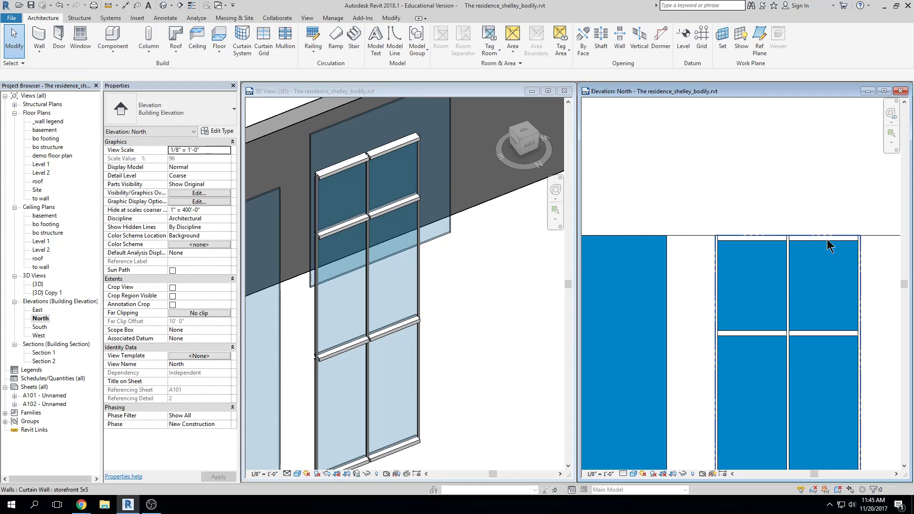
pyautogui.click(863, 262)
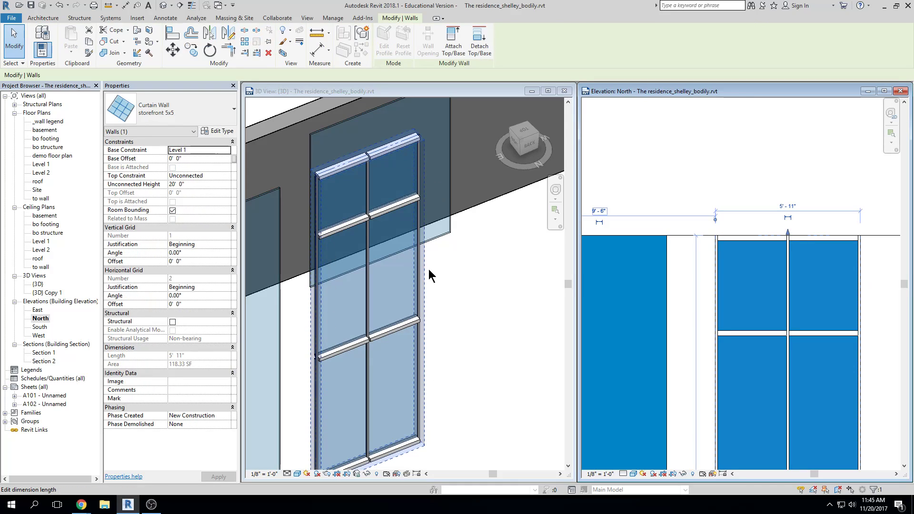
pyautogui.click(698, 226)
pyautogui.scroll(4, 781, 205)
pyautogui.scroll(2, 785, 202)
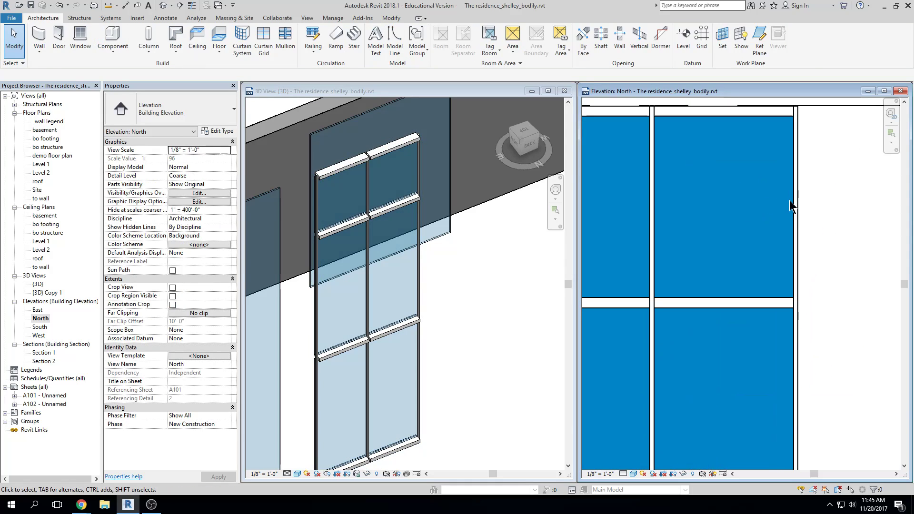
pyautogui.click(796, 205)
pyautogui.press('Escape')
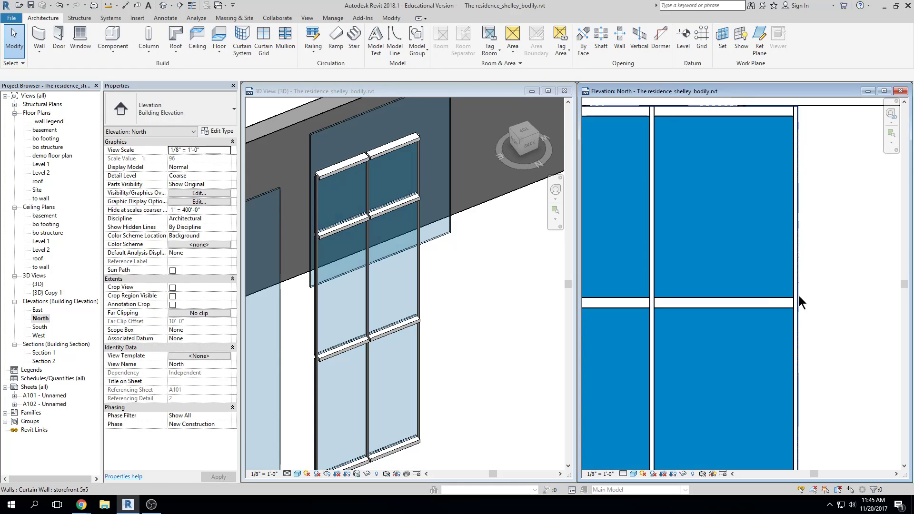
# - Select both 2.5" x 5" mullion segments along the storefront's upper interior horizontal grid line together, and clear the selection
pyautogui.click(750, 305)
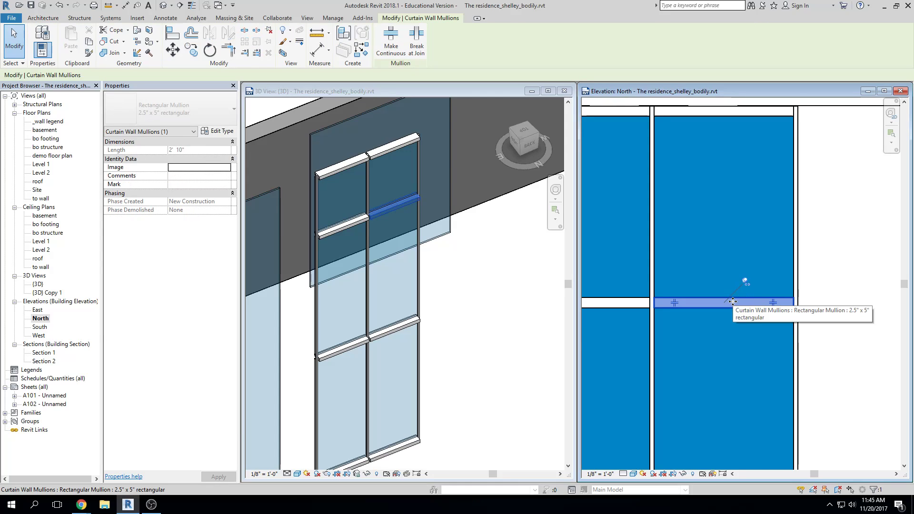
pyautogui.press('Escape')
pyautogui.moveTo(630, 308); pyautogui.dragTo(664, 312, button='middle')
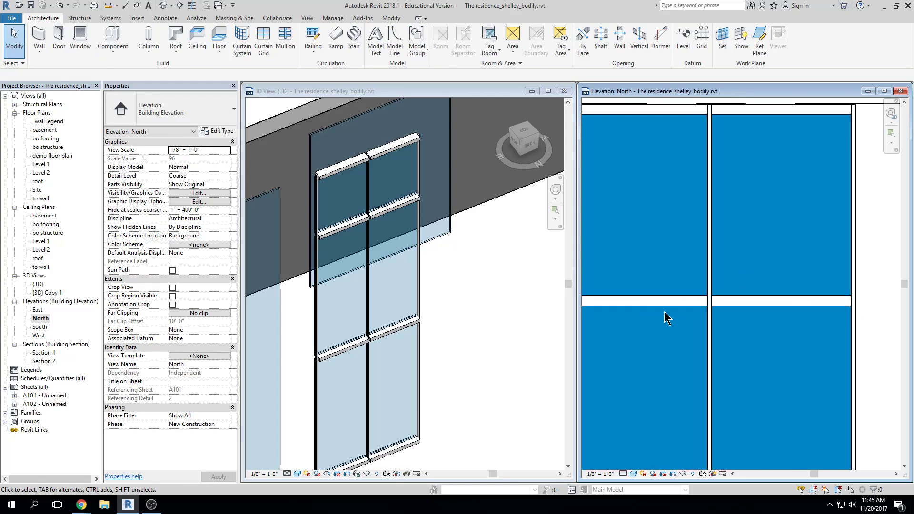
pyautogui.click(664, 301)
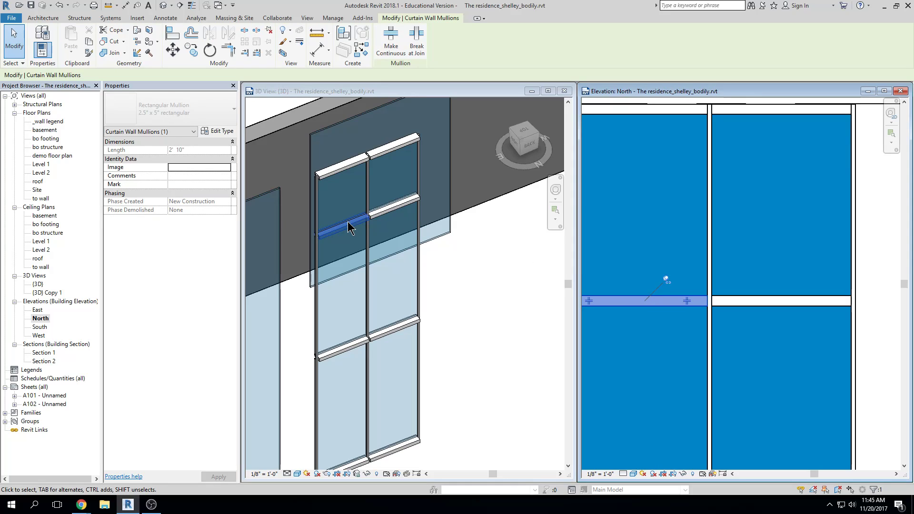
pyautogui.keyDown('ctrl'); pyautogui.click(769, 298); pyautogui.keyUp('ctrl')
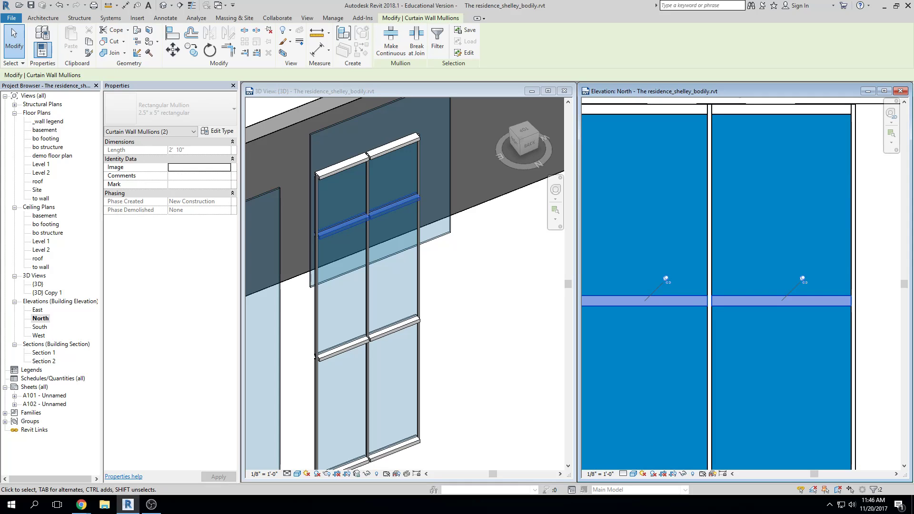
pyautogui.click(878, 272)
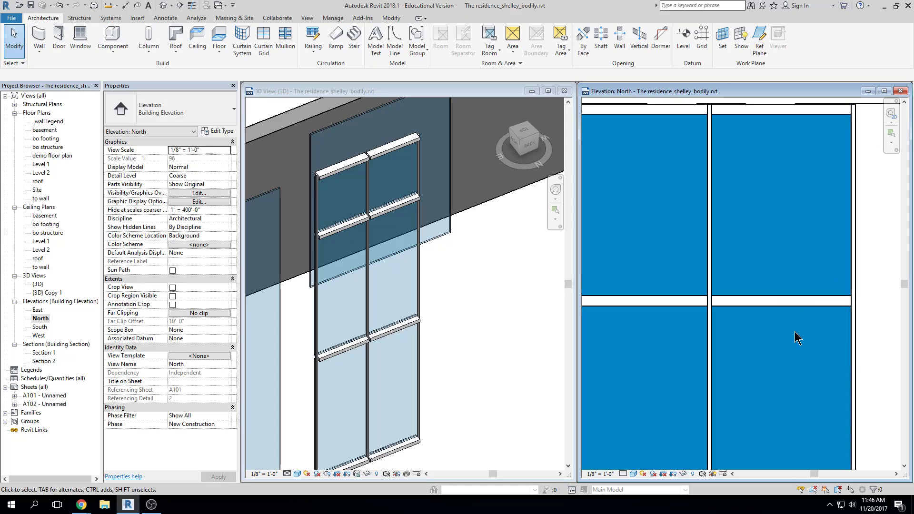
# - Select the two upper 1" square segments of the storefront's central vertical mullion together, excluding the wall itself, and clear the selection
pyautogui.click(711, 227)
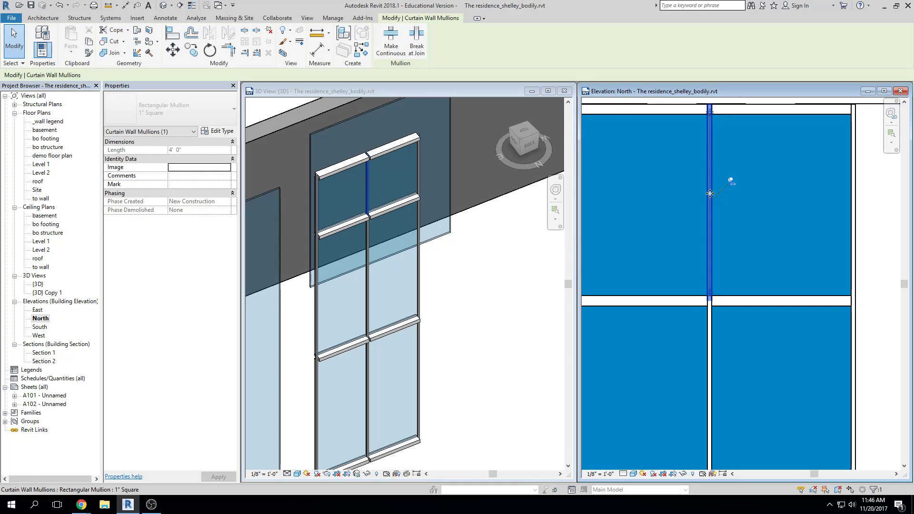
pyautogui.keyDown('ctrl'); pyautogui.click(714, 352); pyautogui.keyUp('ctrl')
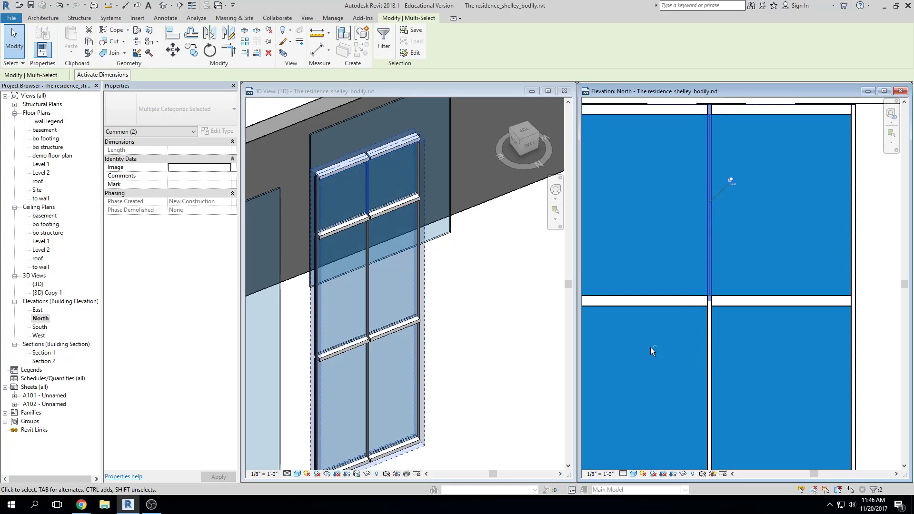
pyautogui.keyDown('shift'); pyautogui.click(857, 351); pyautogui.keyUp('shift')
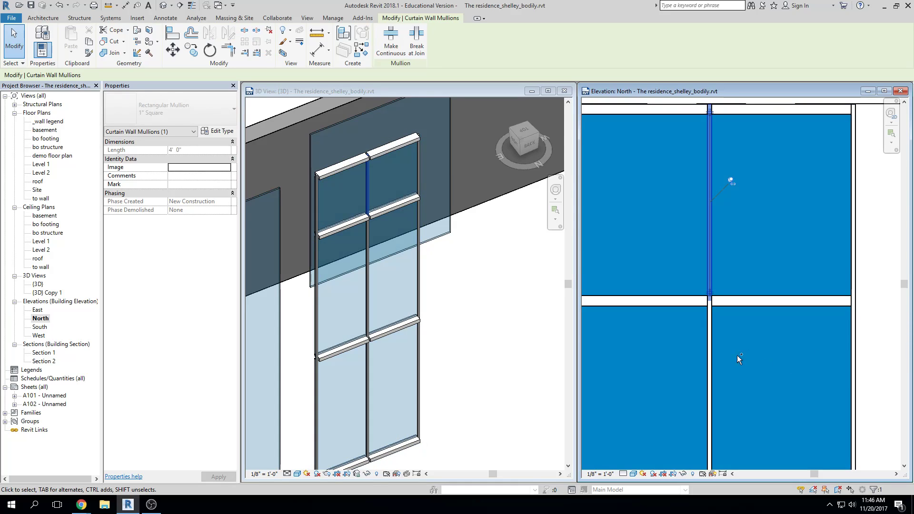
pyautogui.click(710, 368)
pyautogui.moveTo(831, 300); pyautogui.dragTo(831, 271, button='middle')
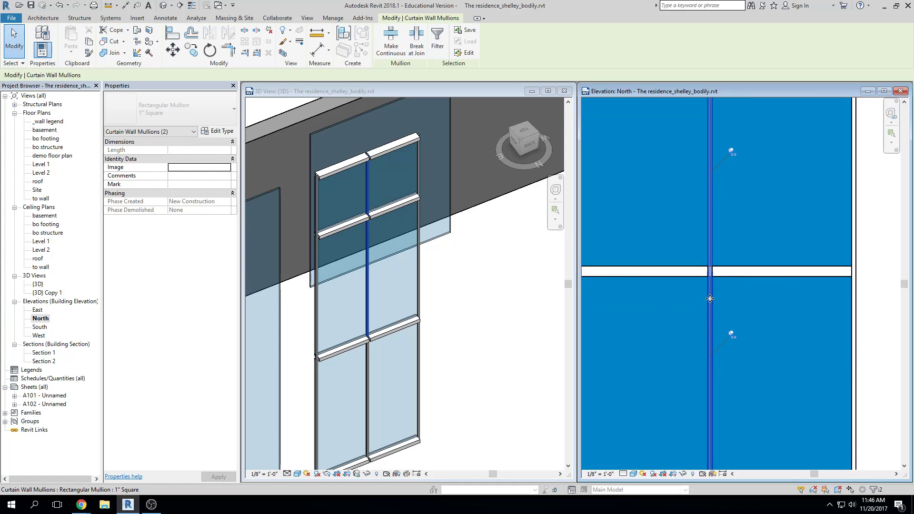
pyautogui.scroll(-2, 696, 241)
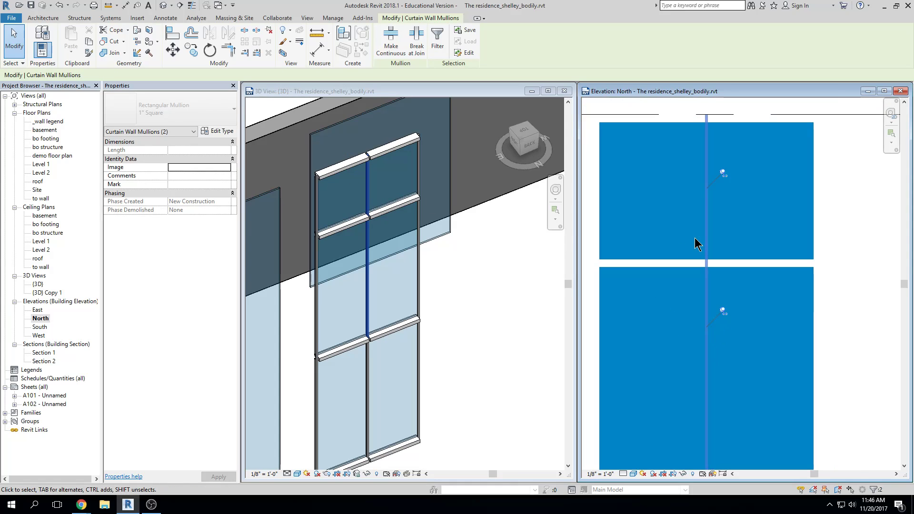
pyautogui.press('Escape')
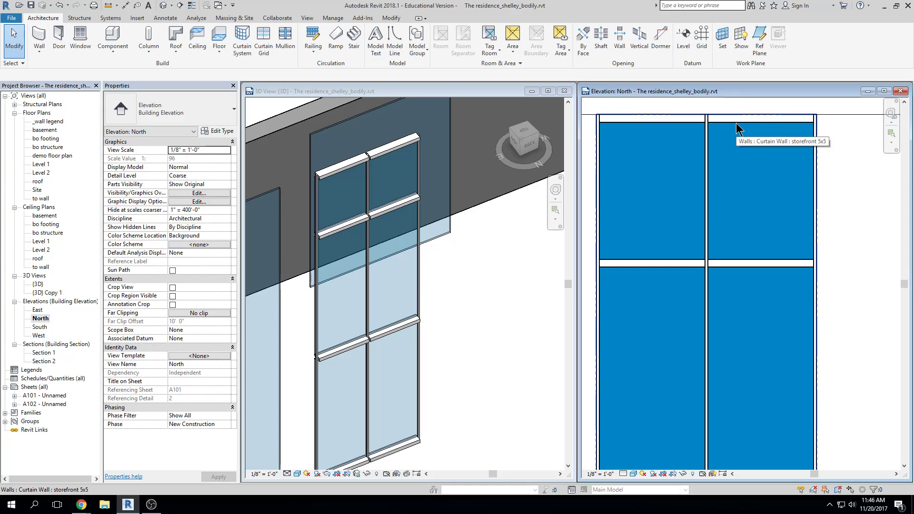
# - Cycle the selection to the storefront's upper right glazed panel, select it and inspect it up close in the 3D view
pyautogui.press('Tab')
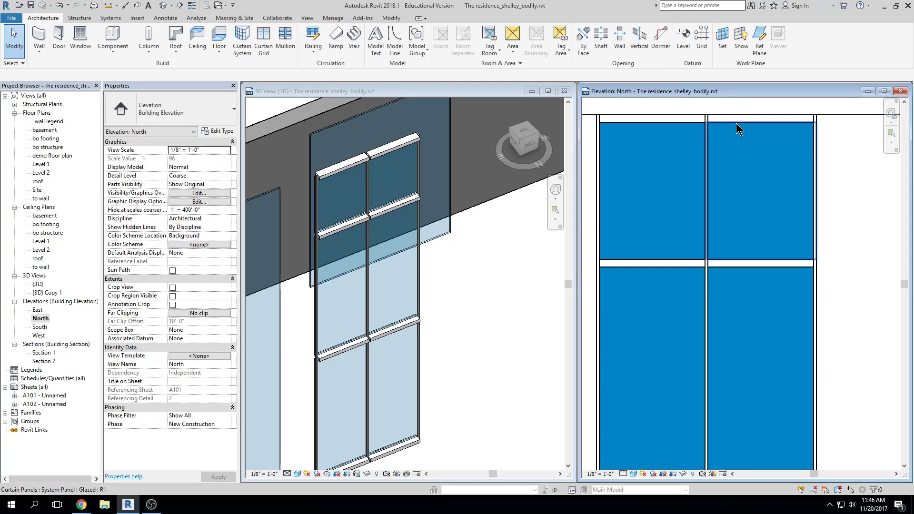
pyautogui.click(737, 124)
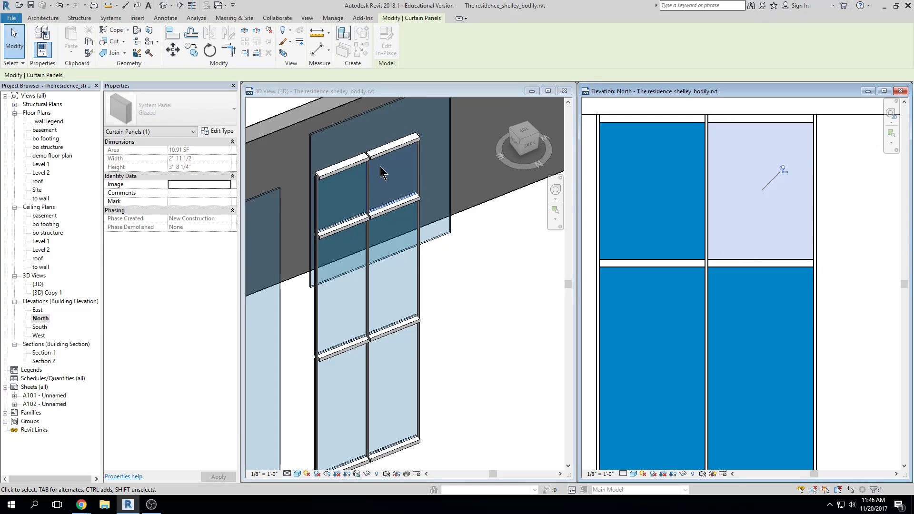
pyautogui.scroll(5, 381, 173)
pyautogui.press('Escape')
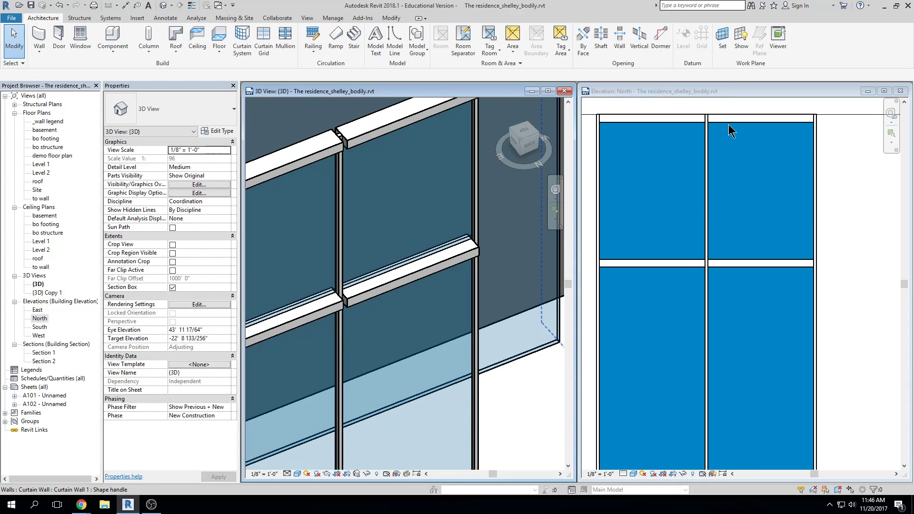
pyautogui.press('Tab')
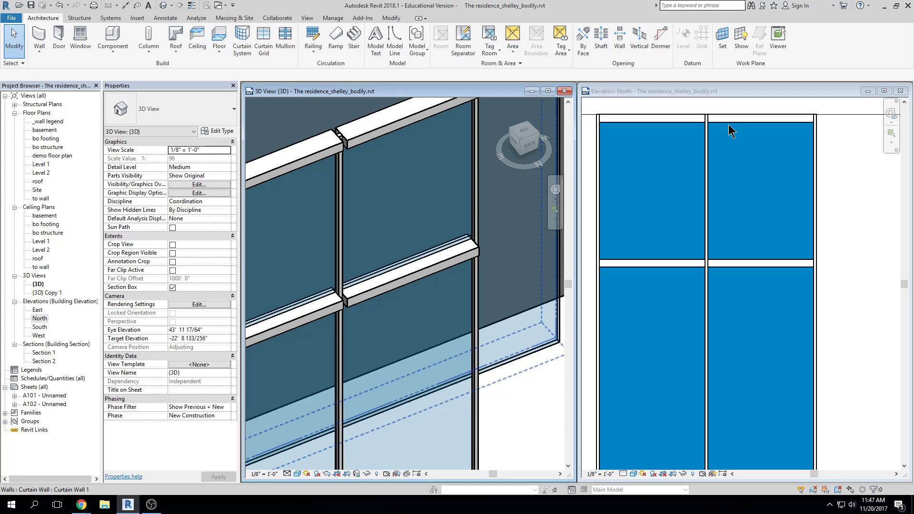
# - Reselect the storefront's upper right glazed panel in the North elevation, starting from its top mullion edge
pyautogui.click(652, 210)
pyautogui.scroll(2, 719, 148)
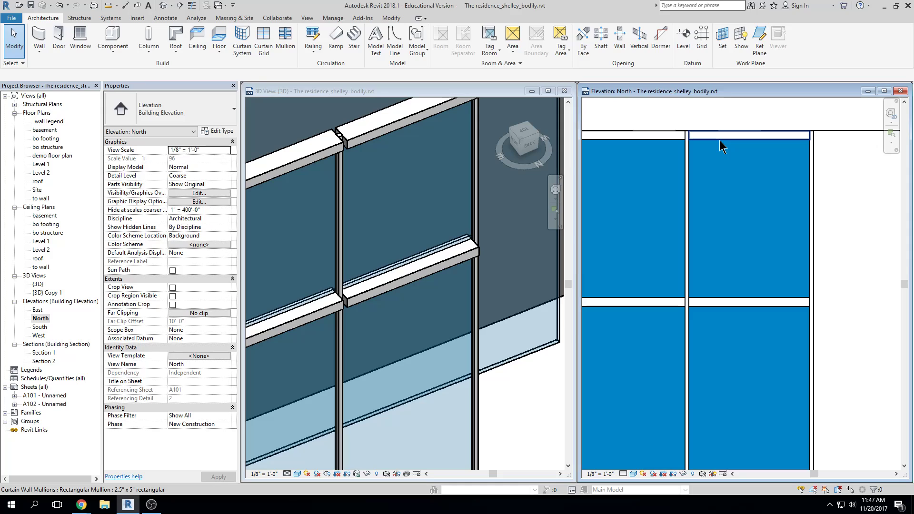
pyautogui.click(719, 140)
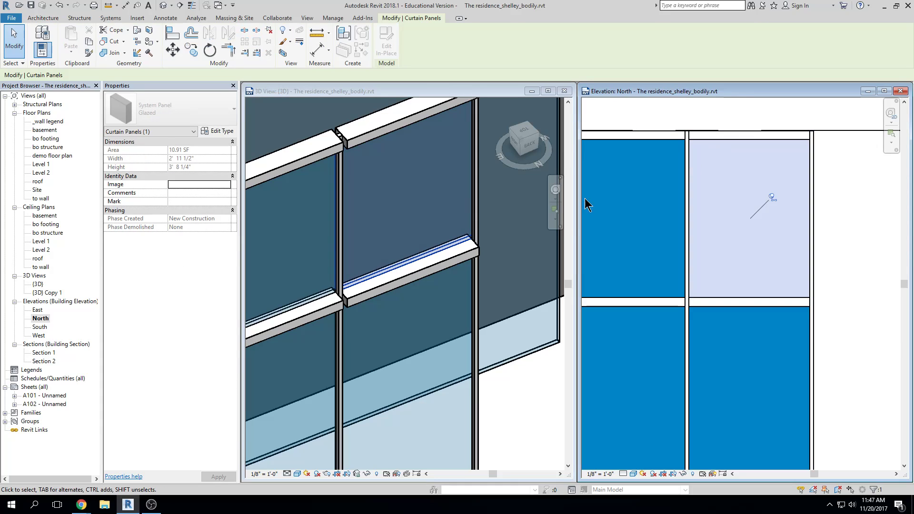
# - Delete the curtain wall behind the storefront and the chain of Generic - 12" walls in the 3D view
pyautogui.scroll(-3, 443, 272)
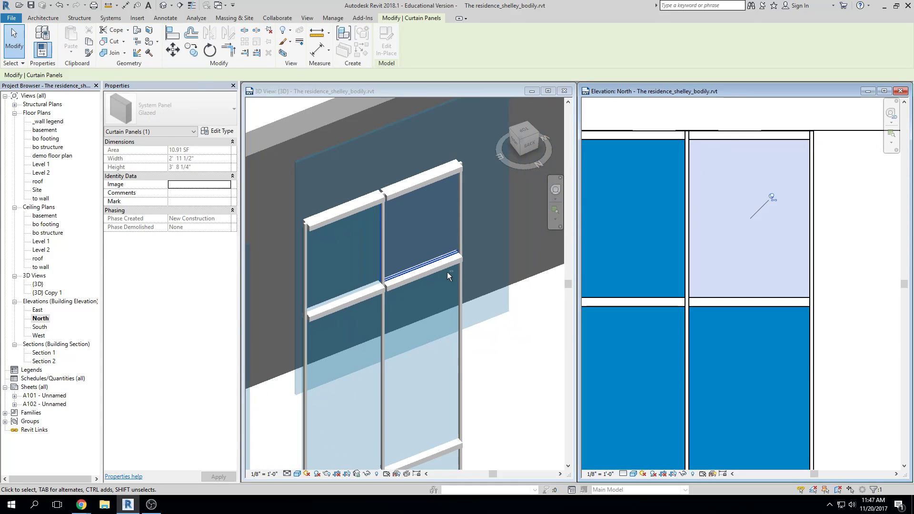
pyautogui.click(504, 311)
pyautogui.click(506, 312)
pyautogui.press('Delete')
pyautogui.scroll(-1, 447, 221)
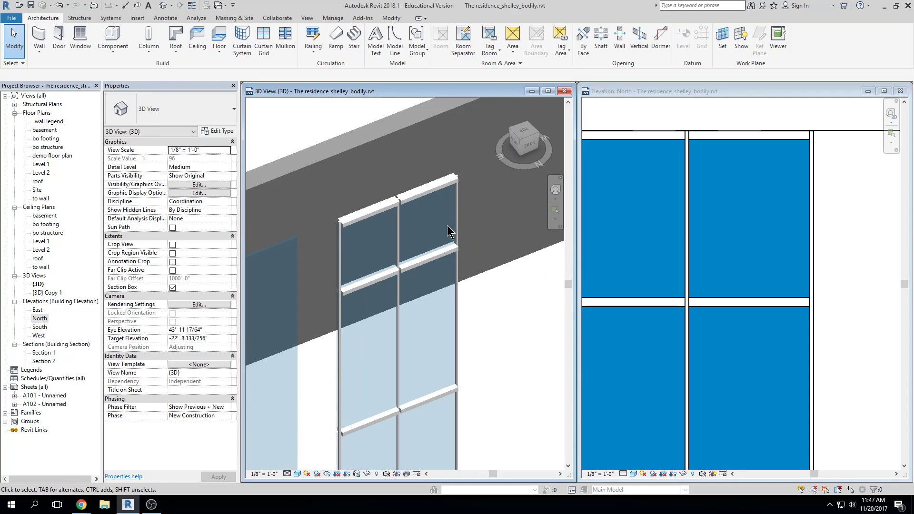
pyautogui.click(398, 128)
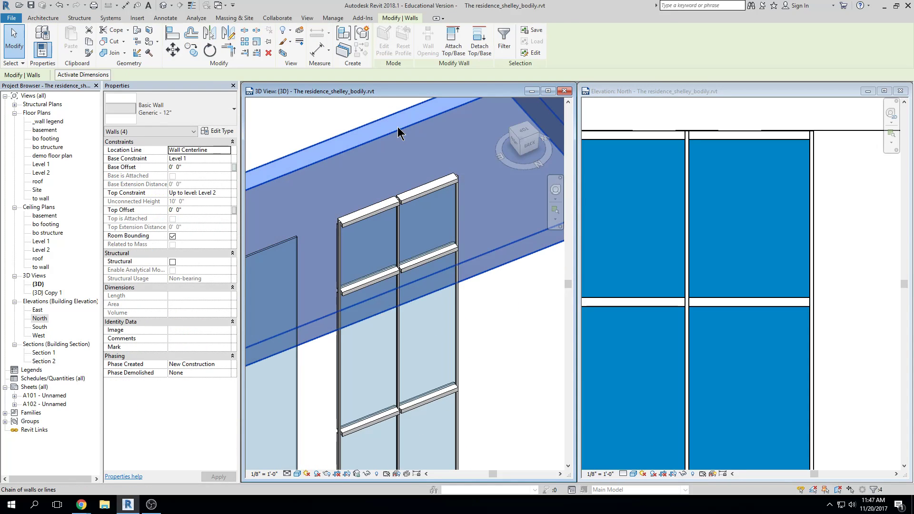
pyautogui.press('Delete')
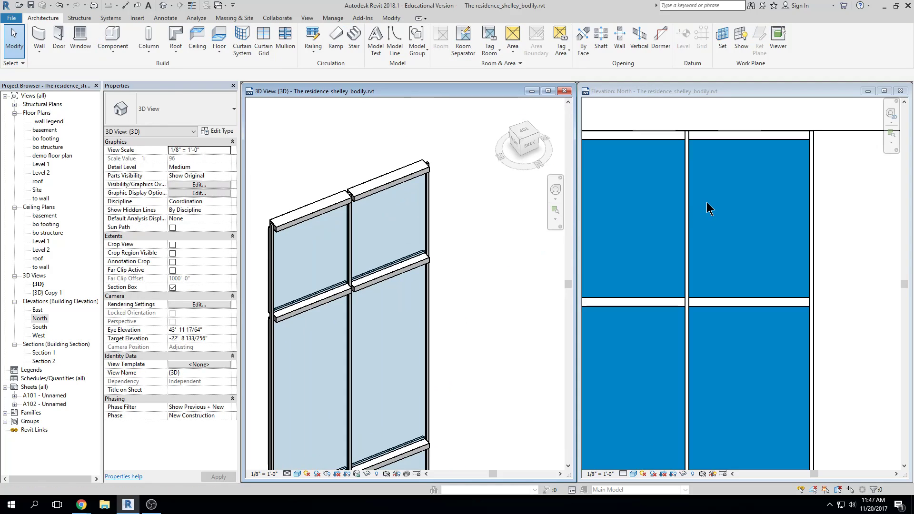
# - Select the upper right glazed panel in the elevation, cycle along the top edge to the storefront wall's shape handle, and clear the selection
pyautogui.click(711, 202)
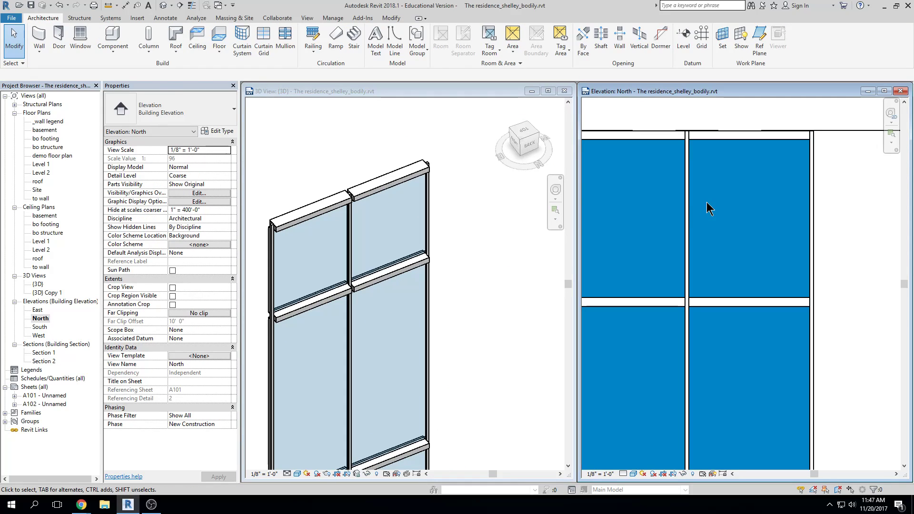
pyautogui.click(716, 143)
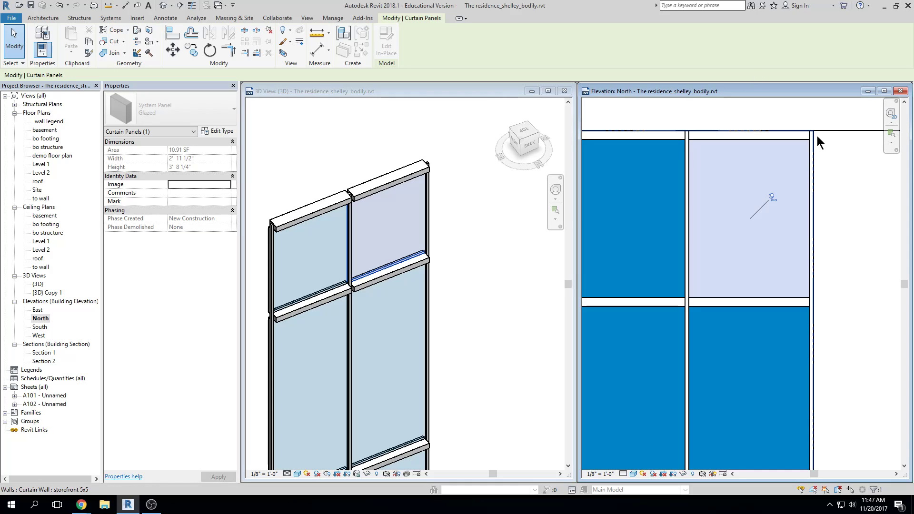
pyautogui.press('Tab')
pyautogui.press('Tab')
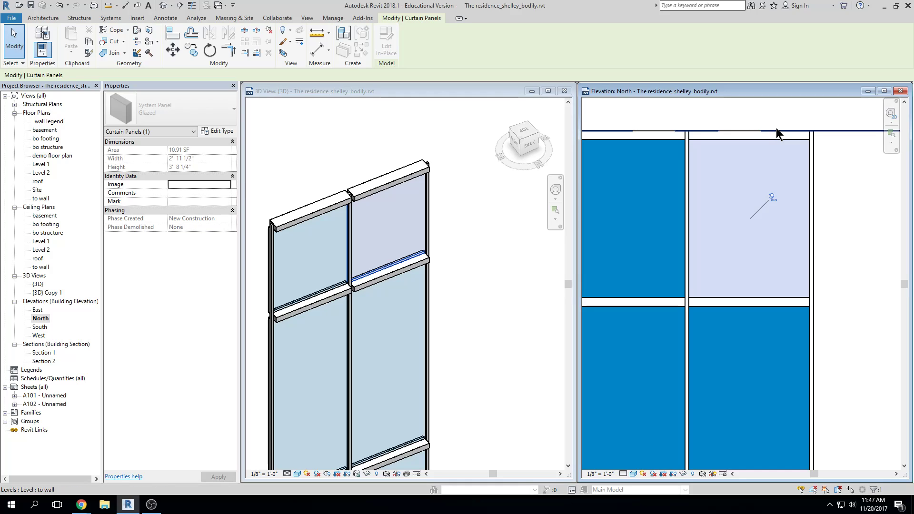
pyautogui.click(776, 128)
pyautogui.click(776, 128)
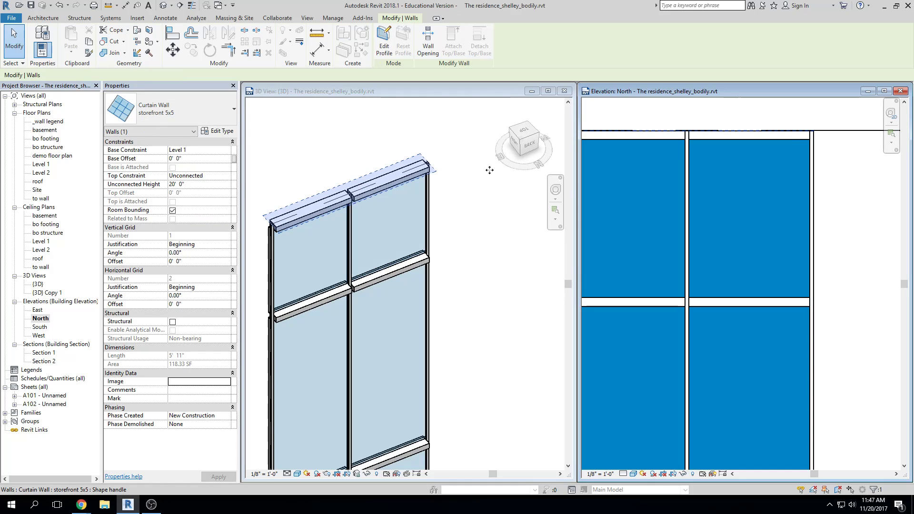
pyautogui.scroll(-2, 501, 257)
pyautogui.click(488, 193)
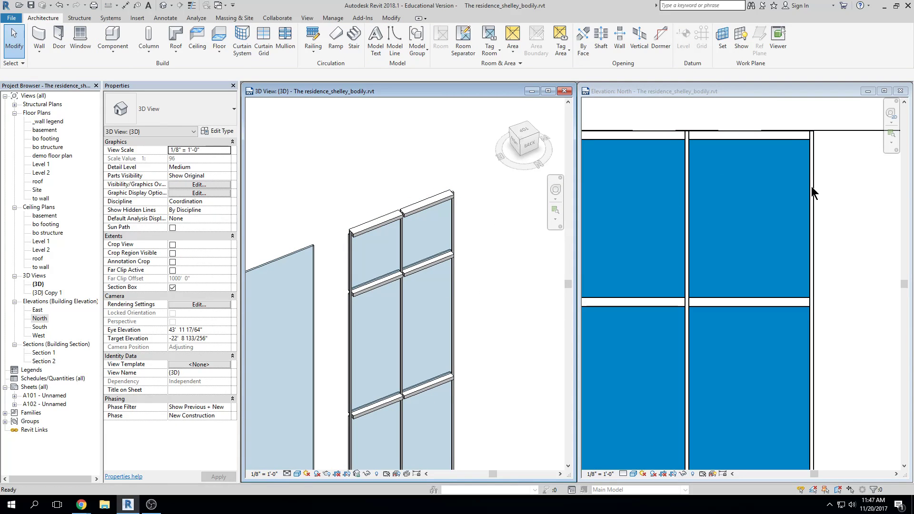
# - Select the whole storefront 5x5 wall in the 3D view, bring its full height into view, and clear the selection
pyautogui.click(451, 229)
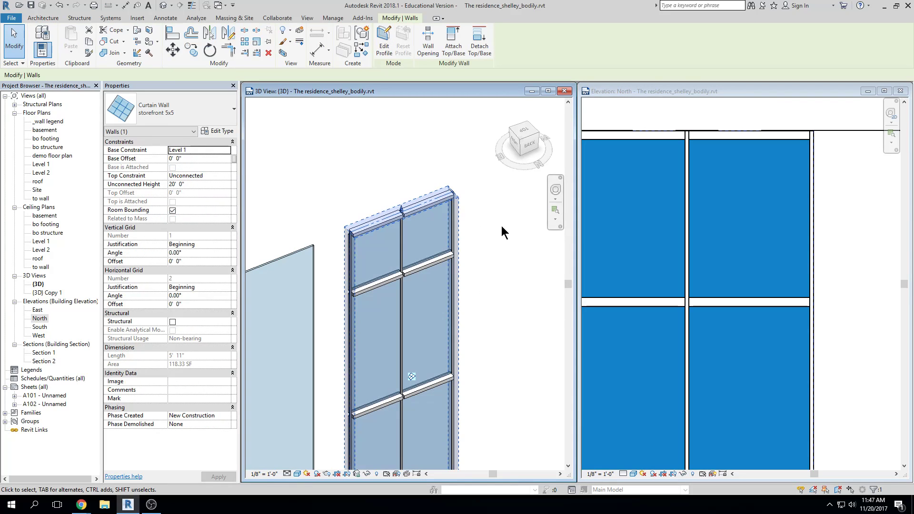
pyautogui.moveTo(505, 224); pyautogui.dragTo(489, 147, button='middle')
pyautogui.click(476, 323)
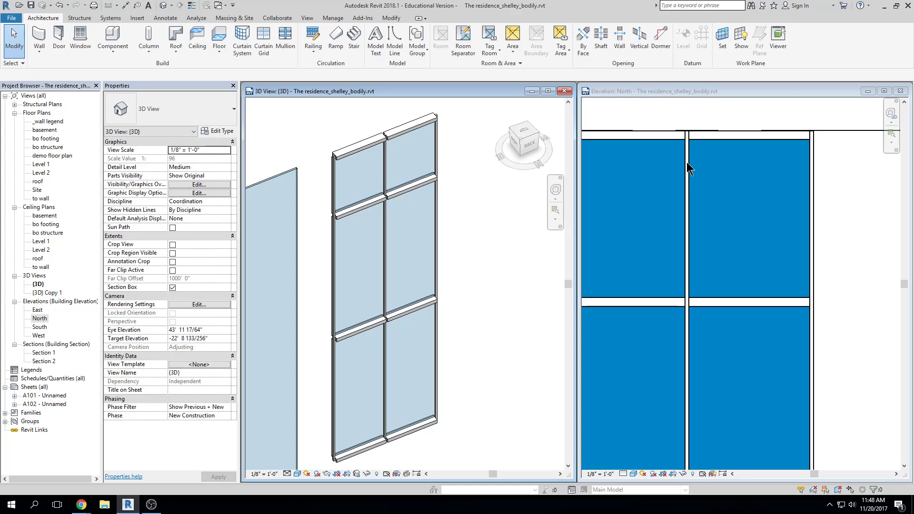
# - Examine the storefront's mullion intersection and its upper right border mullions closely in the North elevation
pyautogui.scroll(3, 687, 269)
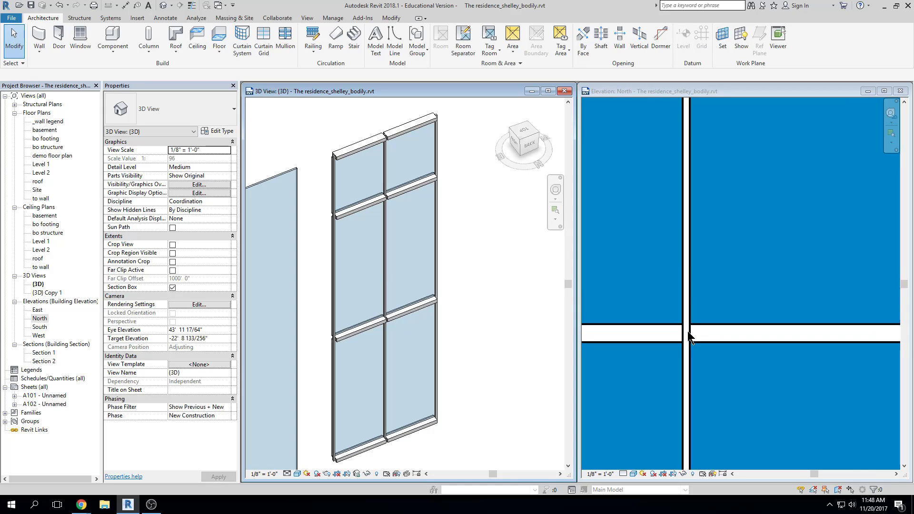
pyautogui.scroll(-2, 688, 326)
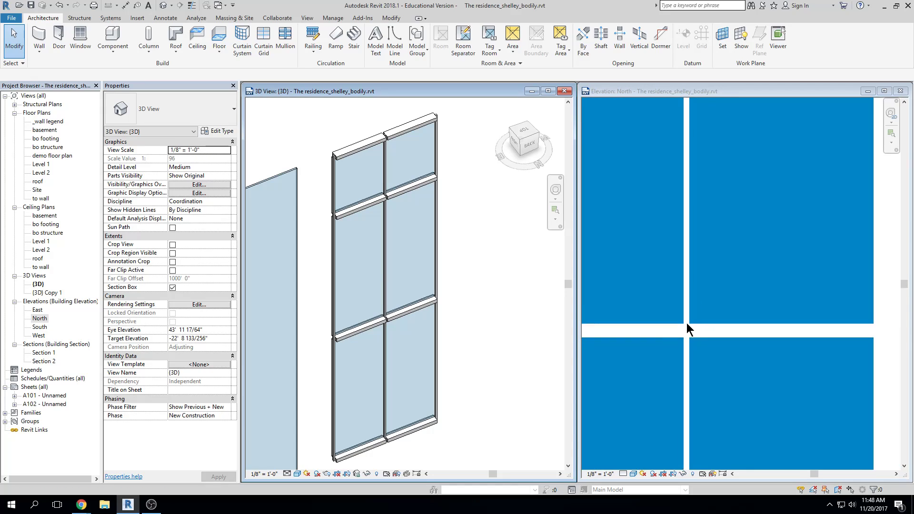
pyautogui.click(443, 126)
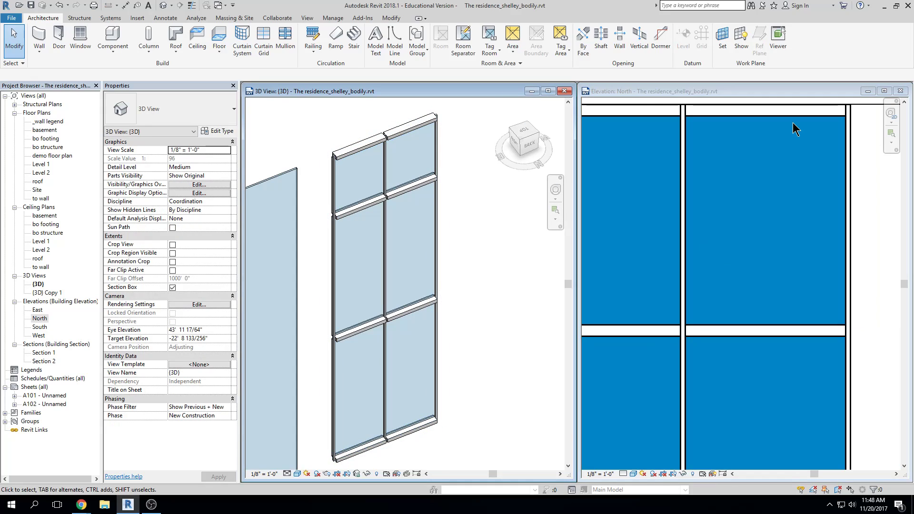
pyautogui.scroll(3, 850, 148)
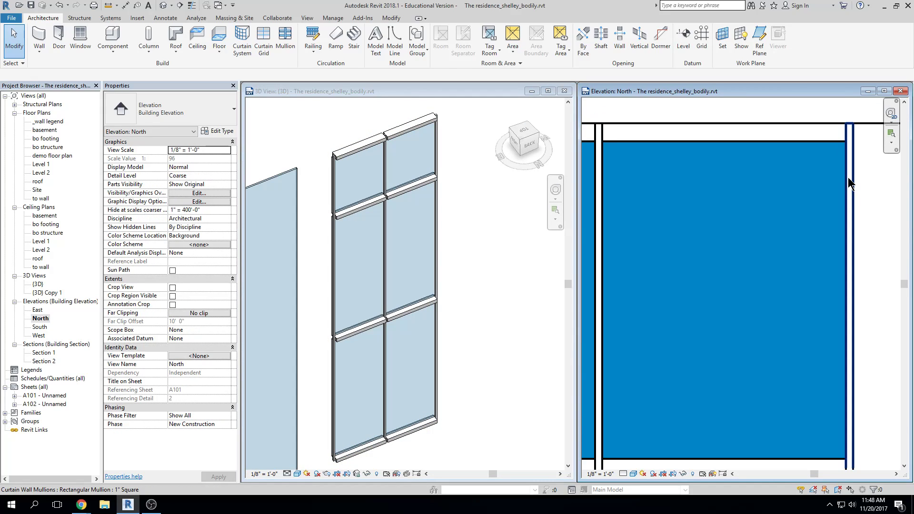
pyautogui.click(481, 207)
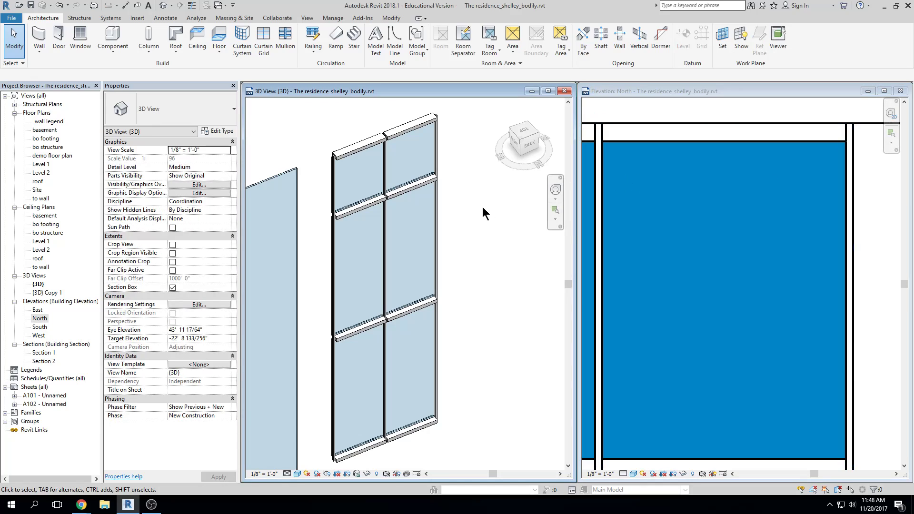
# - Open the Level 1 floor plan and inspect the 1" square mullion at the storefront's left end
pyautogui.doubleClick(41, 164)
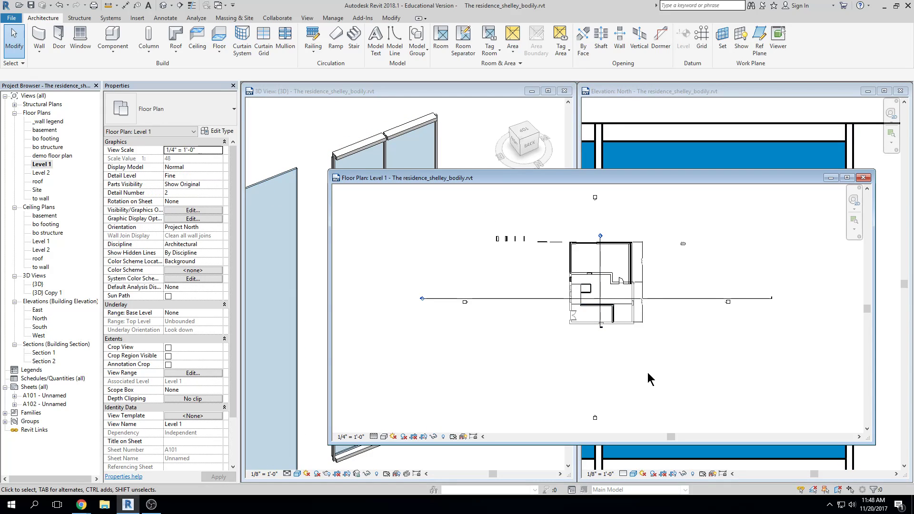
pyautogui.scroll(6, 517, 252)
pyautogui.scroll(5, 523, 285)
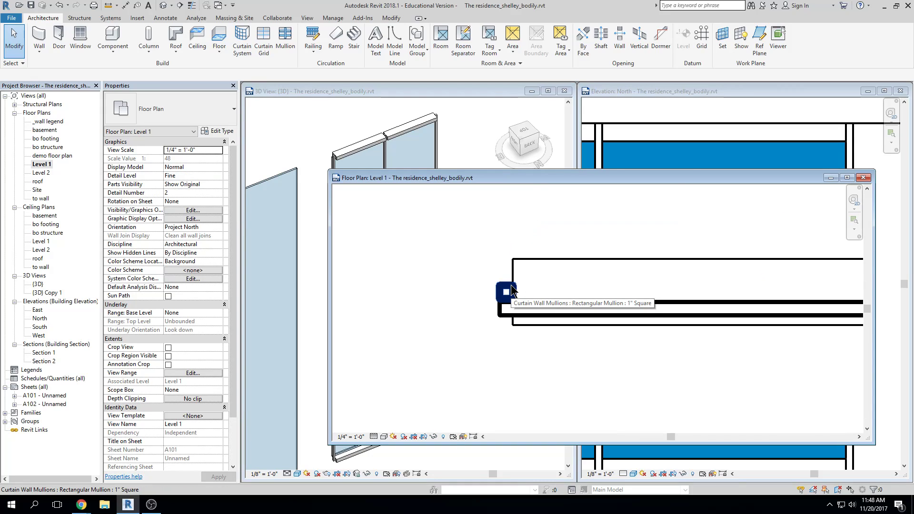
# - Undo the wall deletions and the storefront's mullion changes, back to its 2.5" x 5" vertical mullions
pyautogui.hotkey('ctrl', 'z')
pyautogui.hotkey('ctrl', 'z')
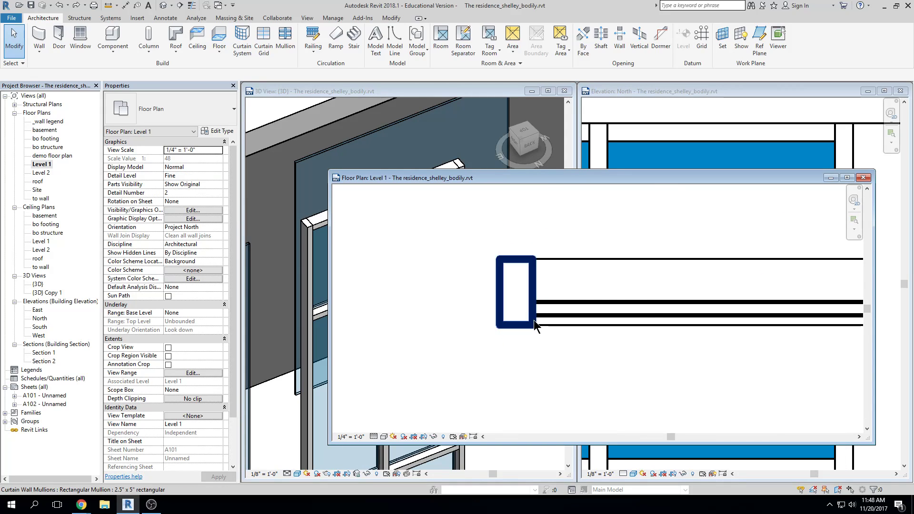
pyautogui.scroll(-3, 535, 323)
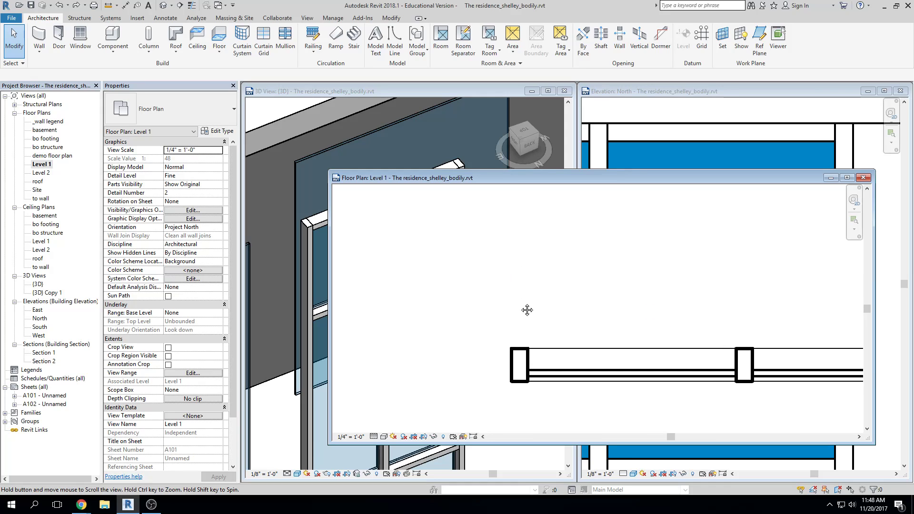
# - Remove the Generic - 12" walls and the curtain wall behind the restored storefront in the 3D view
pyautogui.click(286, 109)
pyautogui.click(303, 130)
pyautogui.press('Escape')
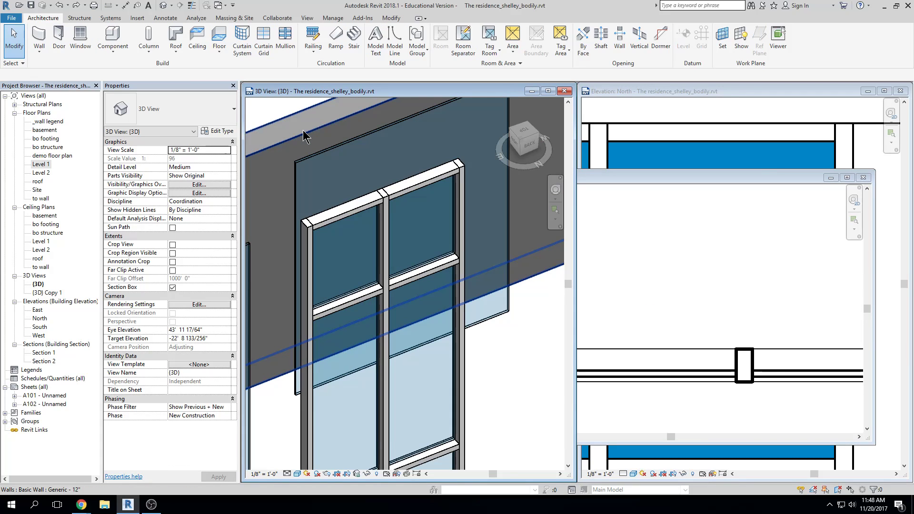
pyautogui.click(302, 130)
pyautogui.press('Delete')
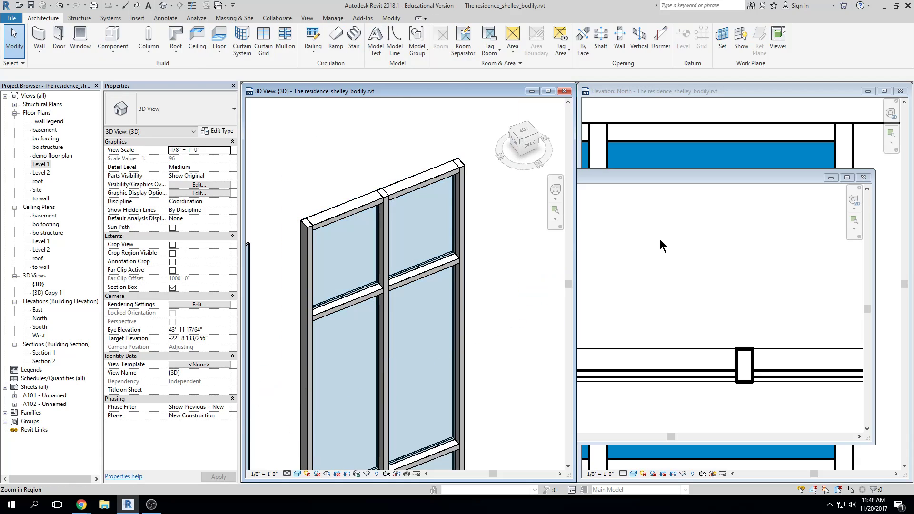
# - Select the storefront's left end mullion and its left glazed panel in the Level 1 plan, clearing the selection after each
pyautogui.click(671, 180)
pyautogui.moveTo(582, 284); pyautogui.dragTo(490, 229, button='middle')
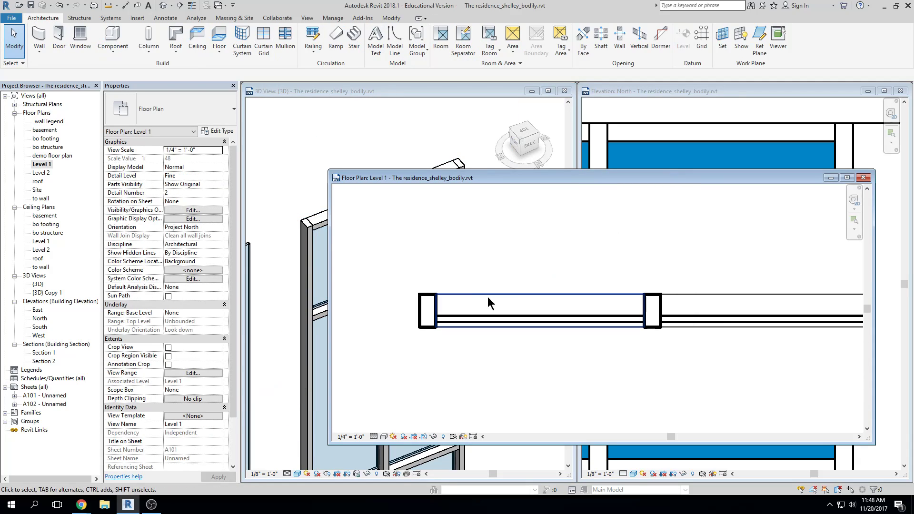
pyautogui.click(431, 315)
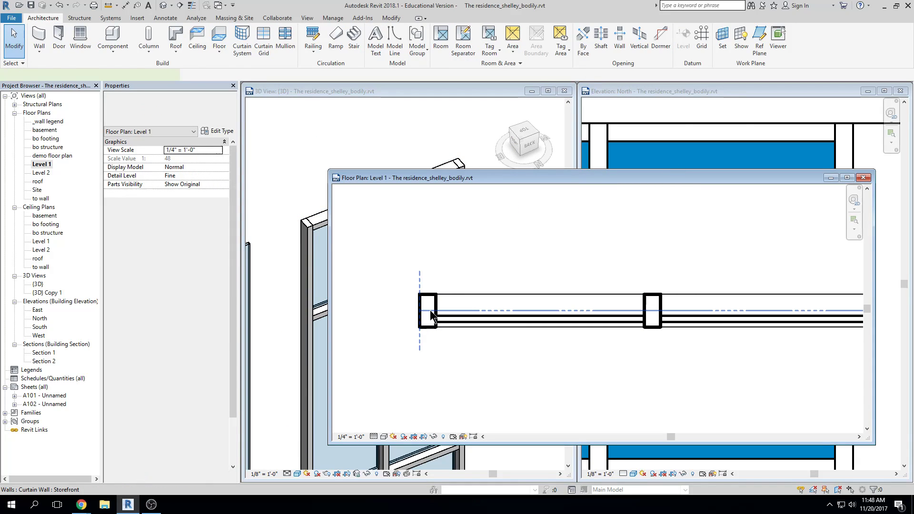
pyautogui.click(521, 238)
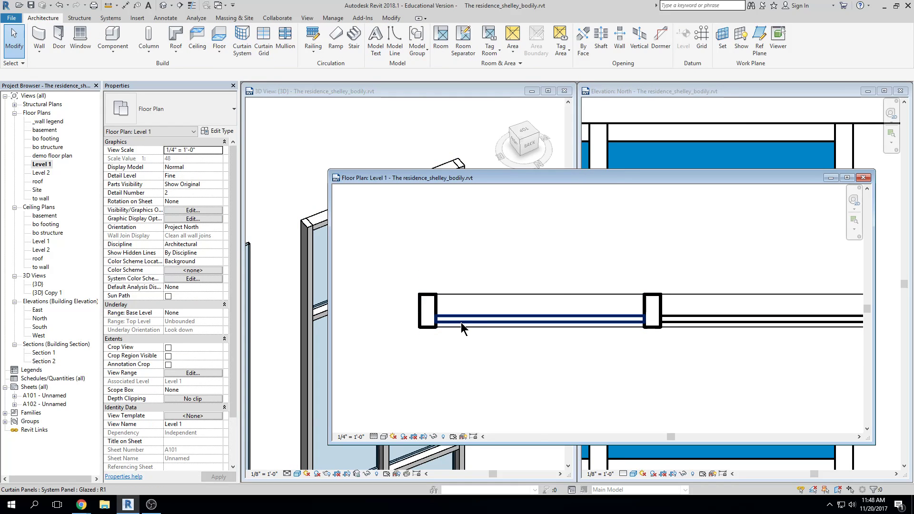
pyautogui.click(461, 321)
pyautogui.click(493, 399)
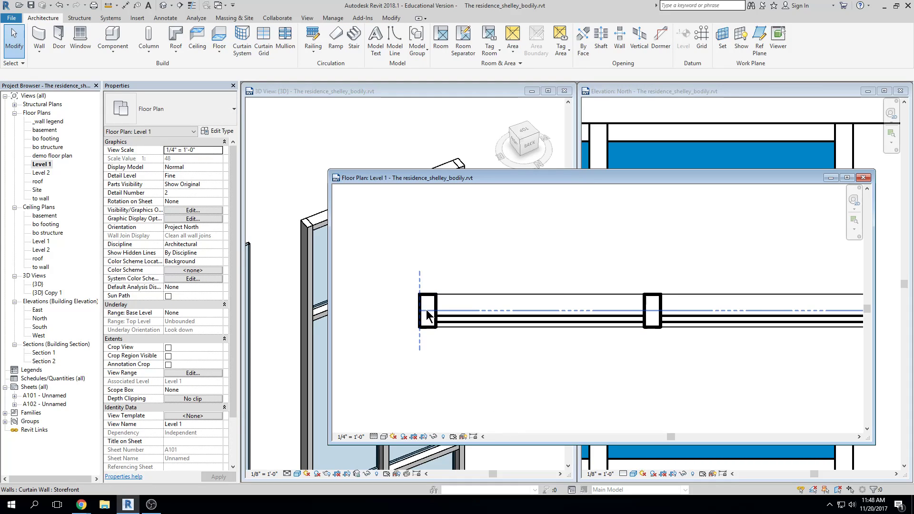
# - Select the storefront's central vertical grid line in plan, inspect it in the 3D view, and clear the selection
pyautogui.click(654, 299)
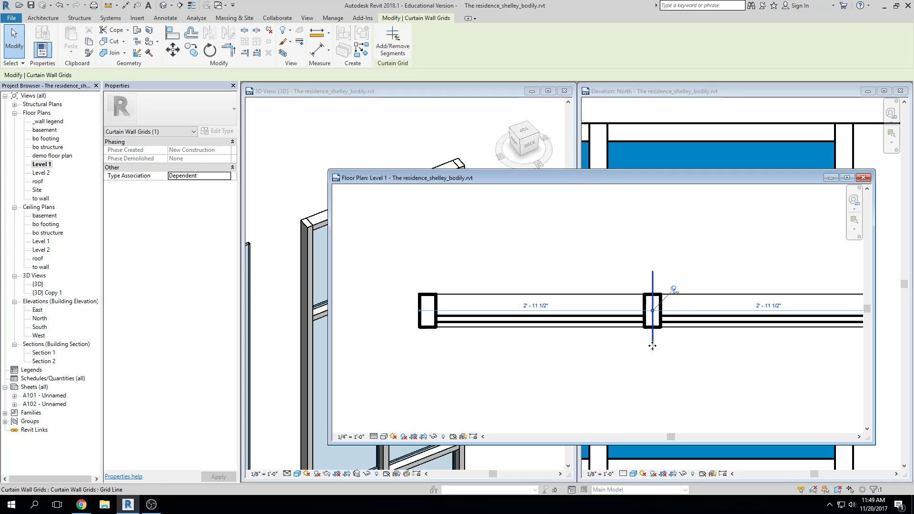
pyautogui.click(493, 96)
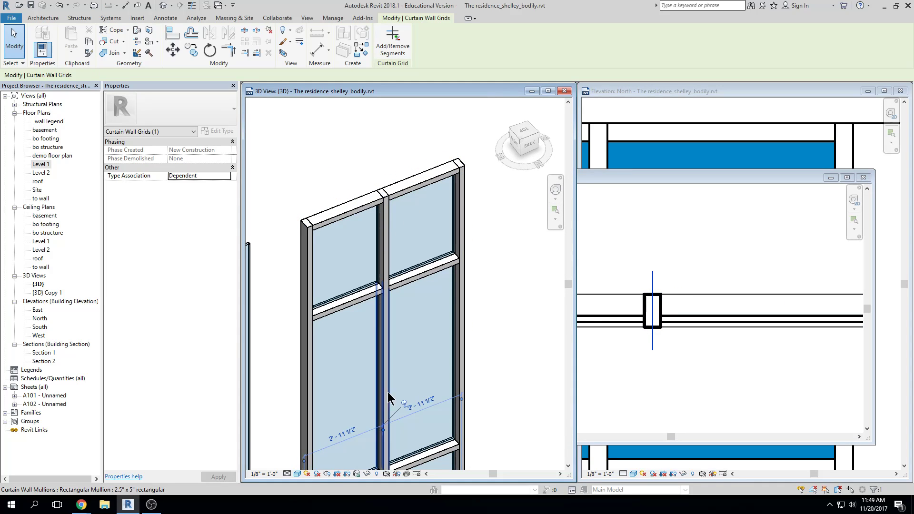
pyautogui.scroll(2, 386, 444)
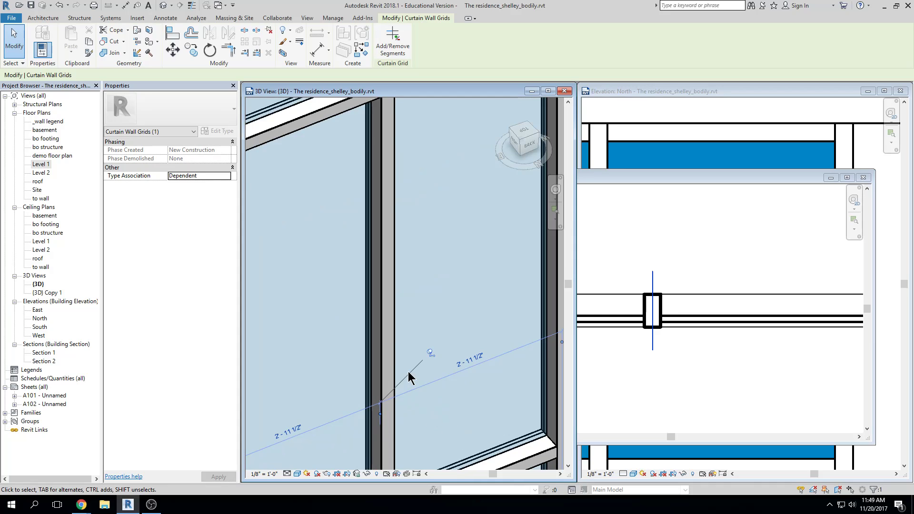
pyautogui.scroll(-2, 405, 300)
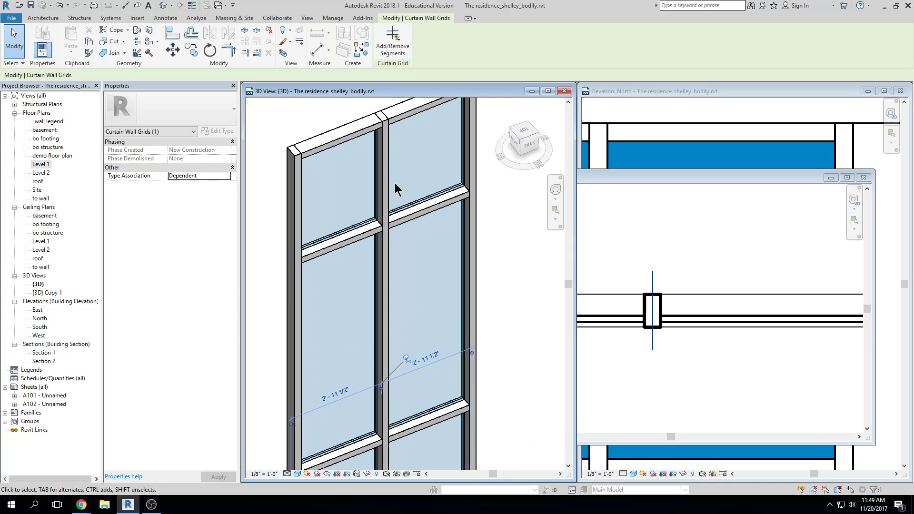
pyautogui.click(705, 178)
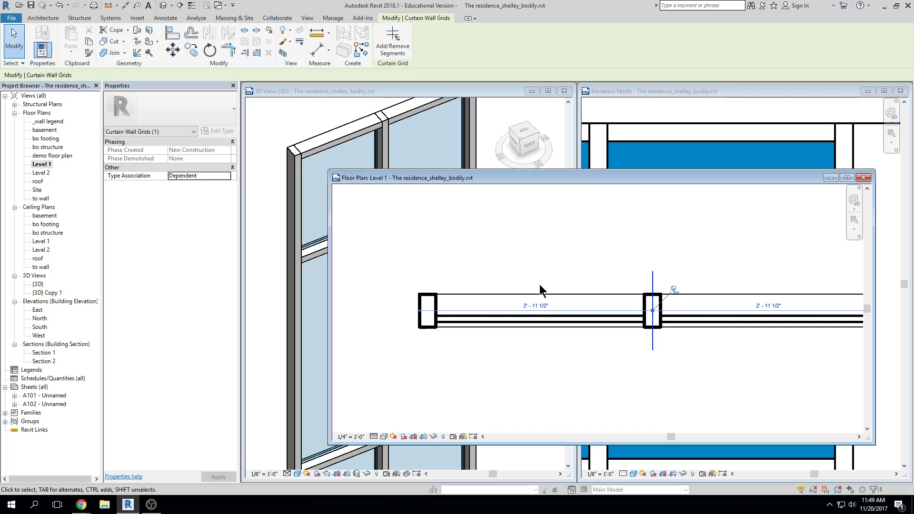
pyautogui.click(601, 239)
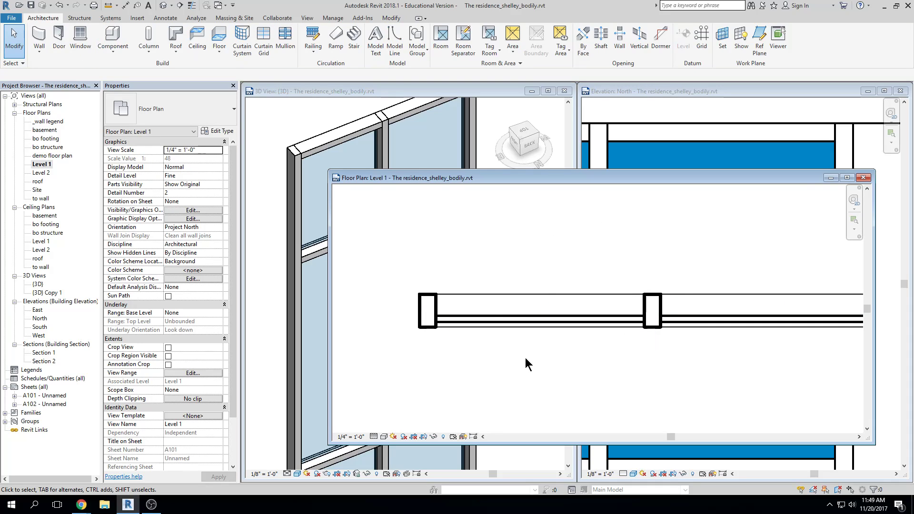
# - Maximize the Level 1 floor plan and center the full length of the storefront in it
pyautogui.doubleClick(524, 178)
pyautogui.moveTo(653, 210)
pyautogui.mouseDown(button='middle')
pyautogui.moveTo(653, 256)
pyautogui.moveTo(661, 242)
pyautogui.mouseUp(button='middle')
pyautogui.moveTo(717, 219); pyautogui.dragTo(666, 239, button='middle')
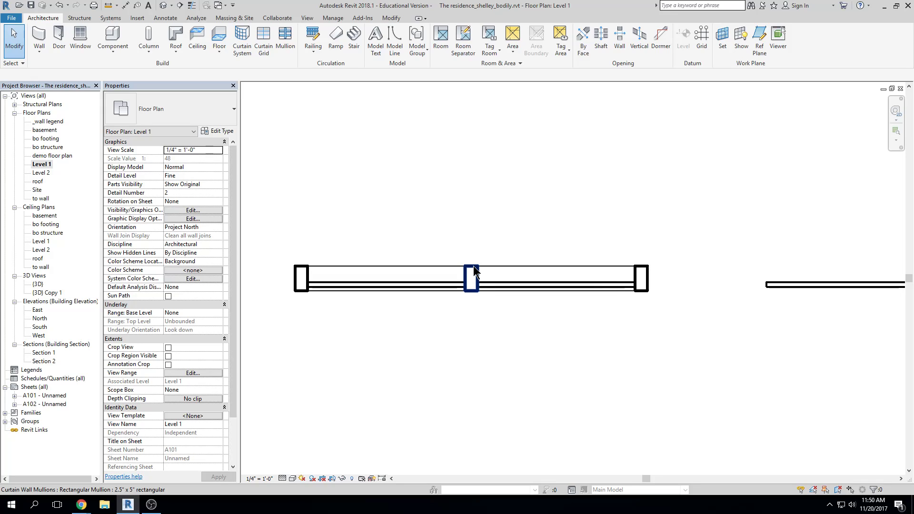
# - Select the storefront's left horizontal mullion and its whole wall in the Level 1 plan, clearing the selection after each
pyautogui.moveTo(425, 300); pyautogui.dragTo(454, 301, button='middle')
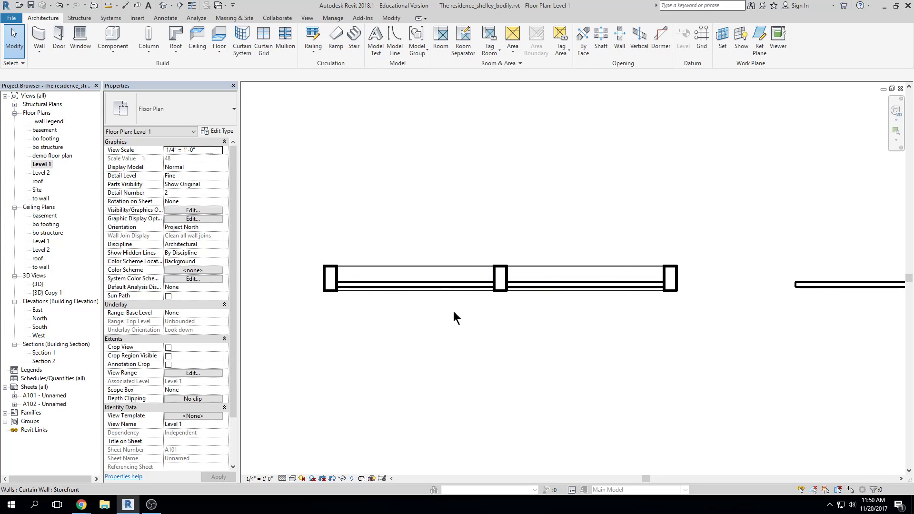
pyautogui.click(466, 267)
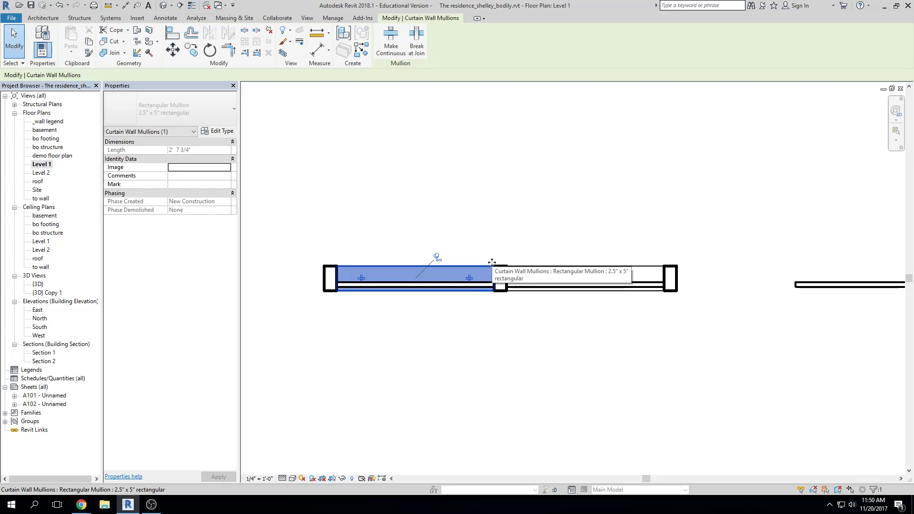
pyautogui.click(494, 227)
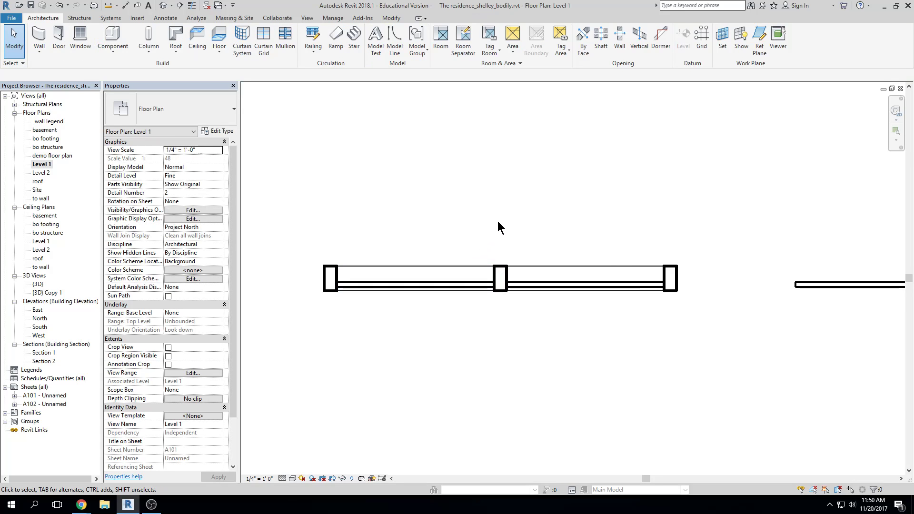
pyautogui.click(648, 282)
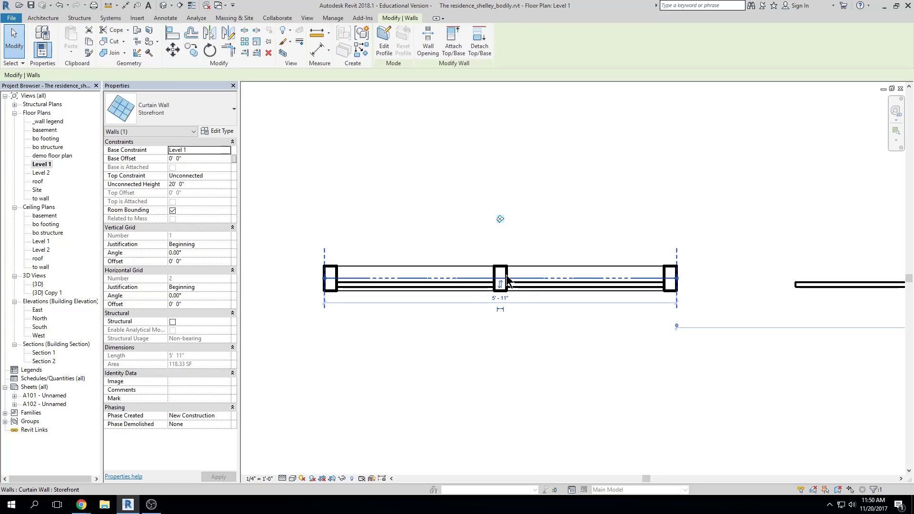
pyautogui.click(547, 311)
# - Select the storefront's right glazed panel and its right end mullion in plan, clearing the selection after each
pyautogui.press('Tab')
pyautogui.click(548, 284)
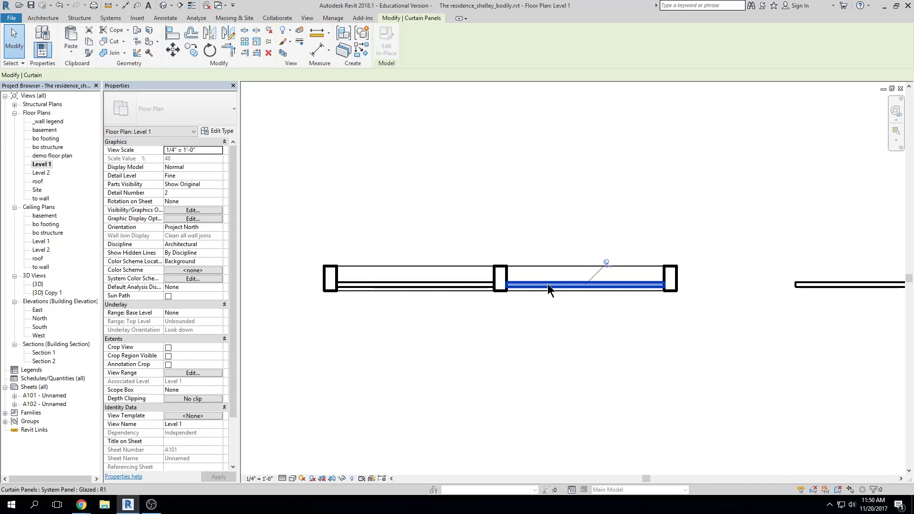
pyautogui.click(612, 317)
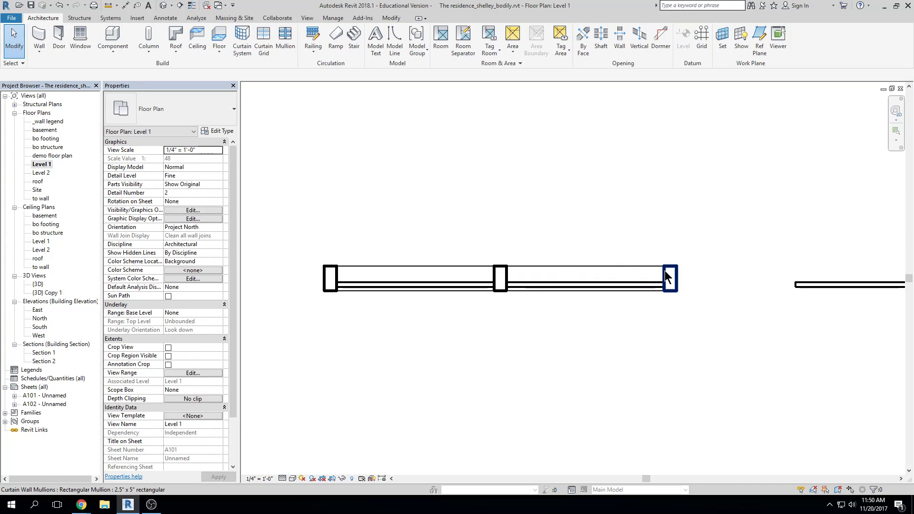
pyautogui.click(665, 272)
pyautogui.click(625, 262)
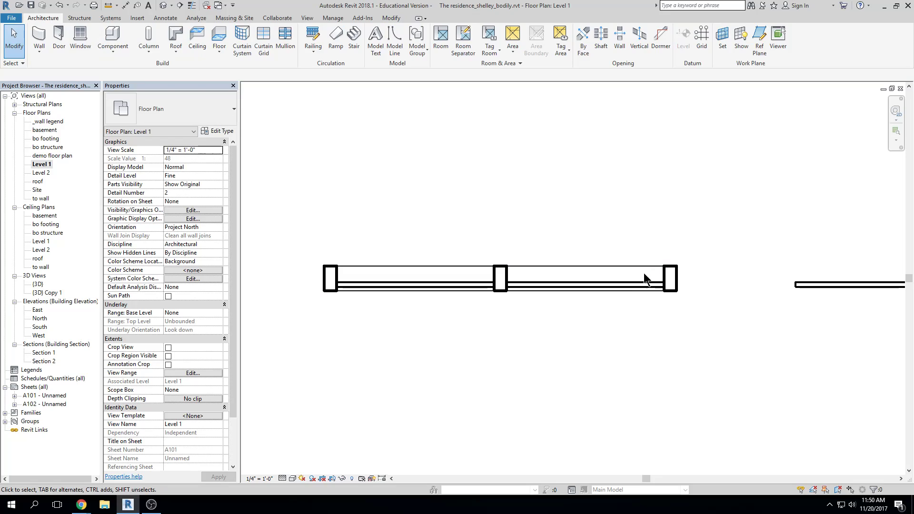
# - Select the storefront's central vertical grid line and the whole storefront wall in plan, clearing the selection after each
pyautogui.click(497, 281)
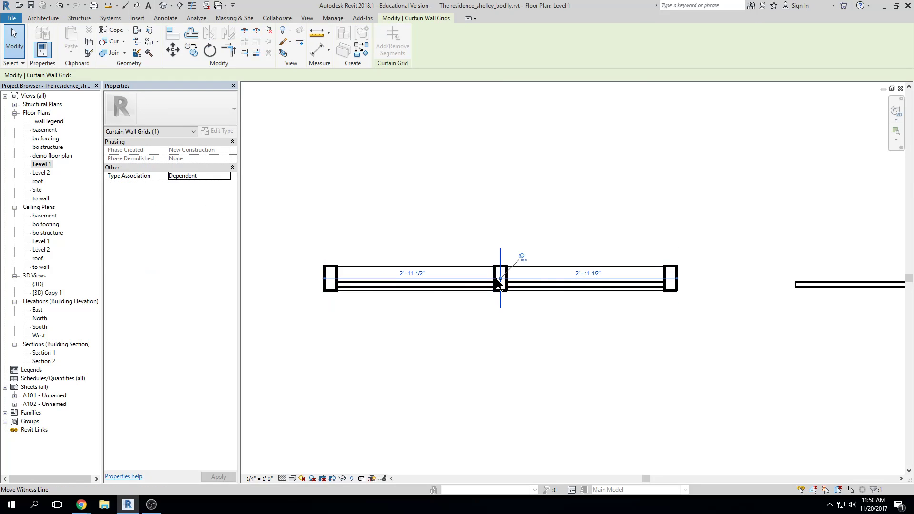
pyautogui.click(567, 273)
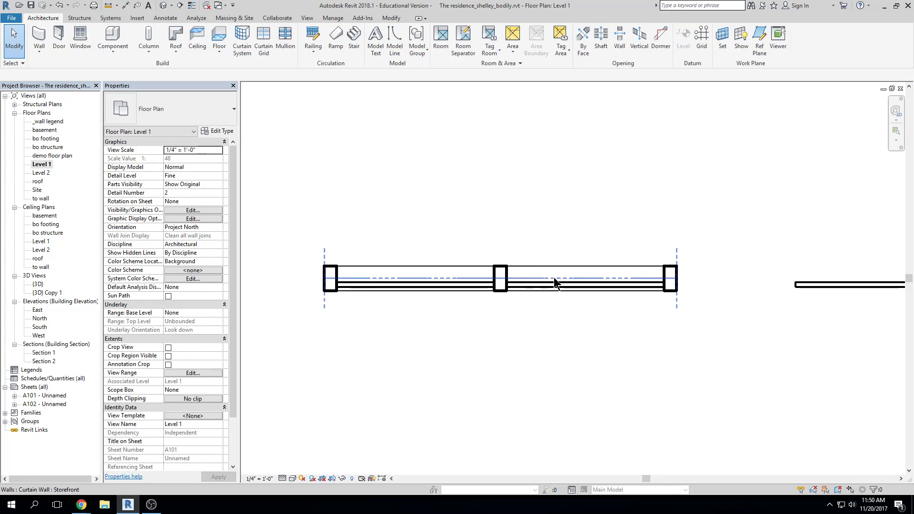
pyautogui.click(612, 282)
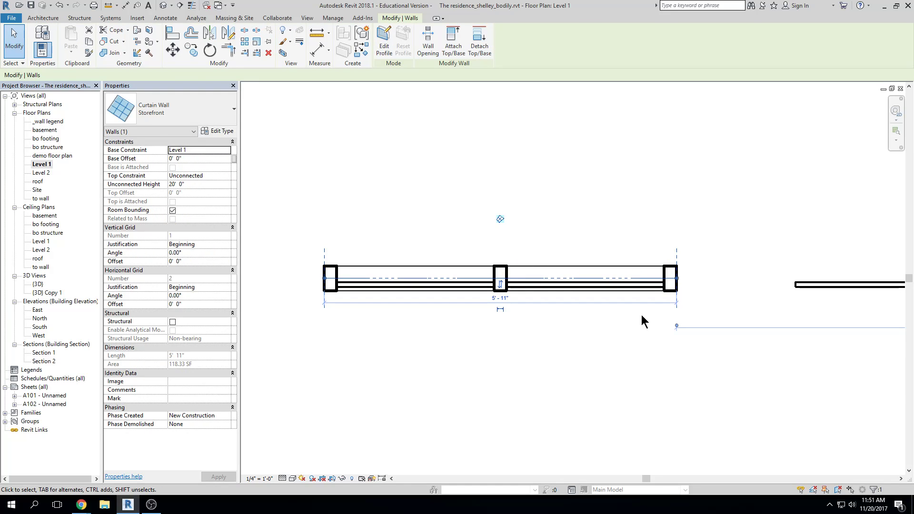
pyautogui.click(578, 162)
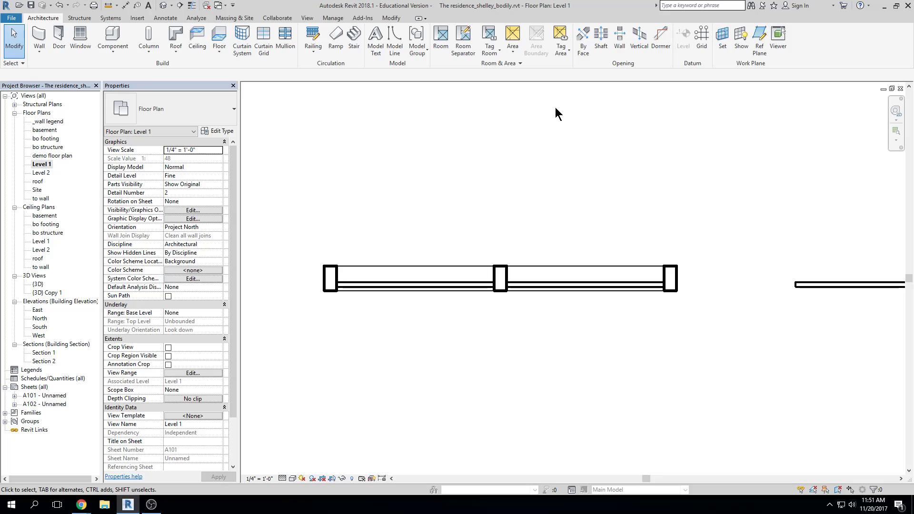
# - Select the storefront's central vertical mullion in plan, tile the open views, and frame that mullion in the 3D view
pyautogui.click(500, 278)
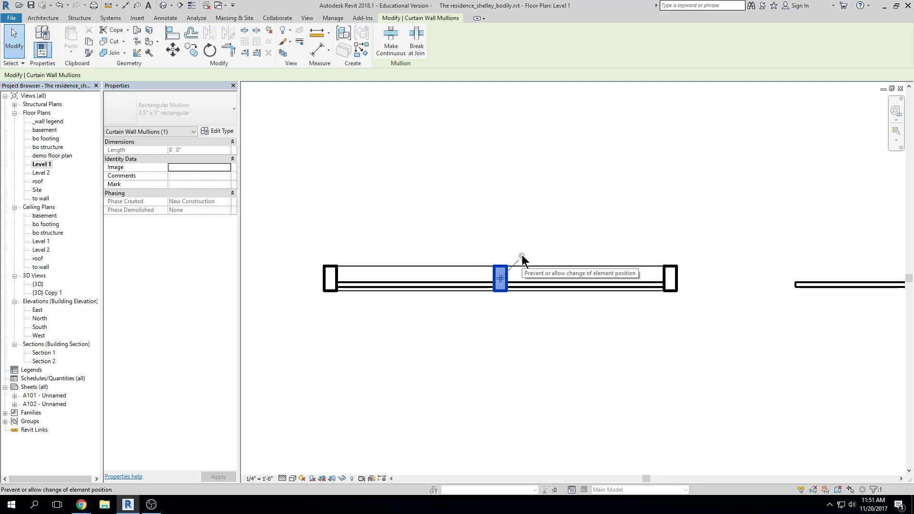
pyautogui.press('w')
pyautogui.press('t')
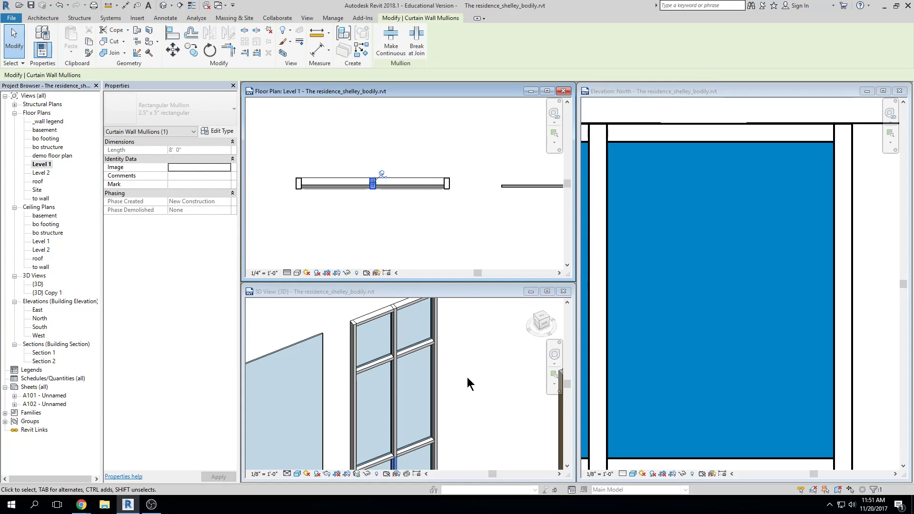
pyautogui.click(476, 336)
pyautogui.moveTo(449, 442); pyautogui.dragTo(441, 339, button='middle')
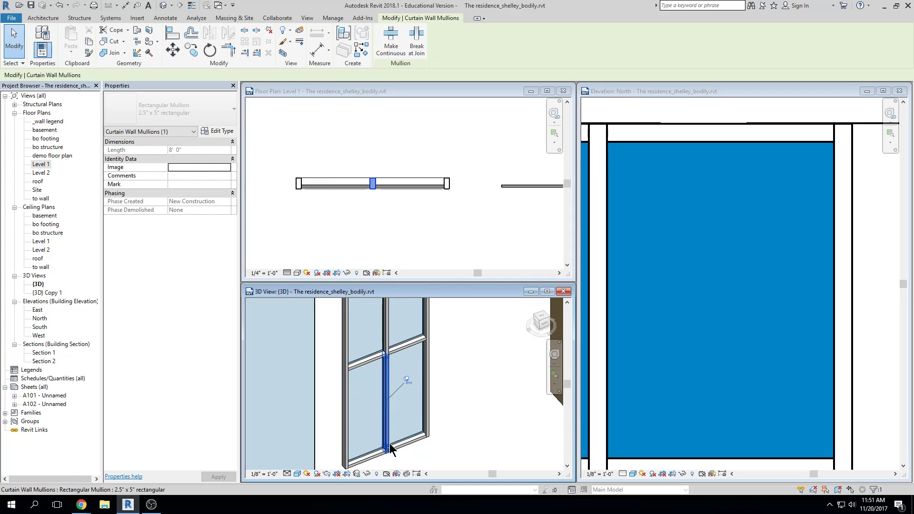
pyautogui.scroll(-3, 379, 424)
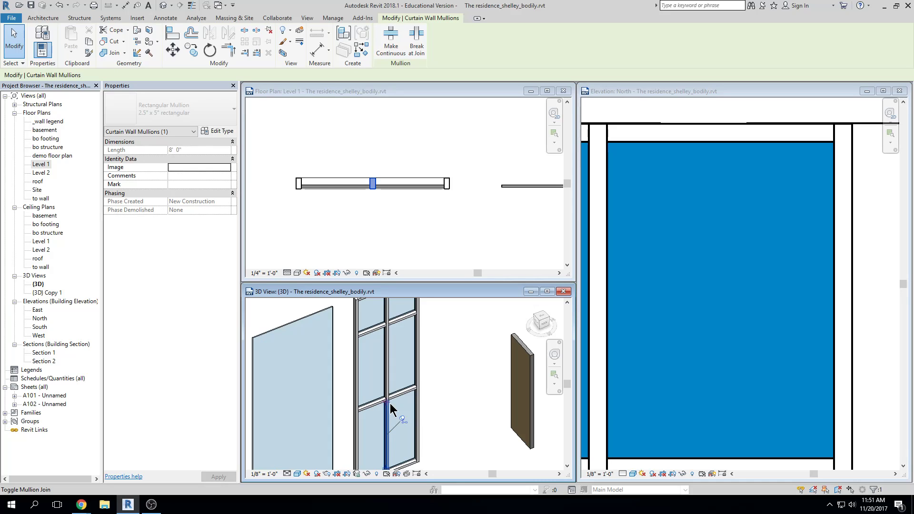
pyautogui.scroll(2, 389, 410)
pyautogui.moveTo(514, 384); pyautogui.dragTo(508, 312, button='middle')
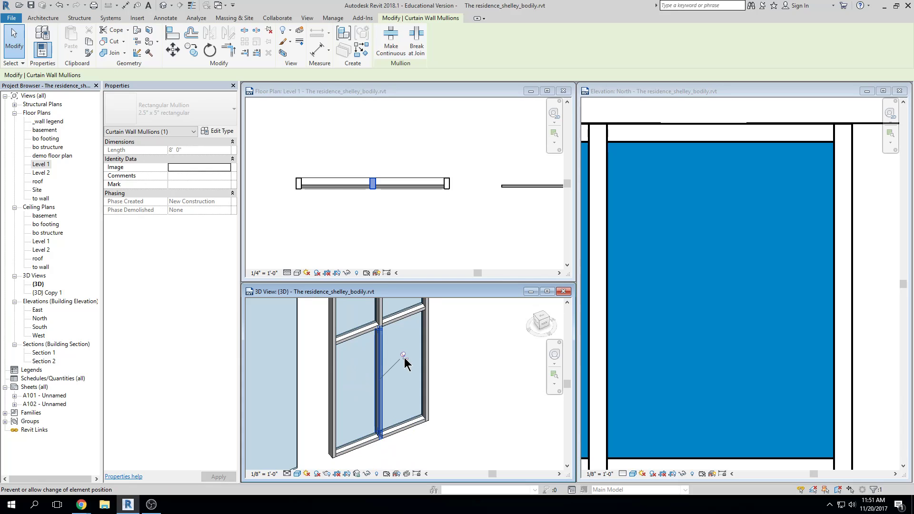
# - Unpin the selected lower central vertical mullion and change its type to Rectangular Mullion 1" Square
pyautogui.click(230, 131)
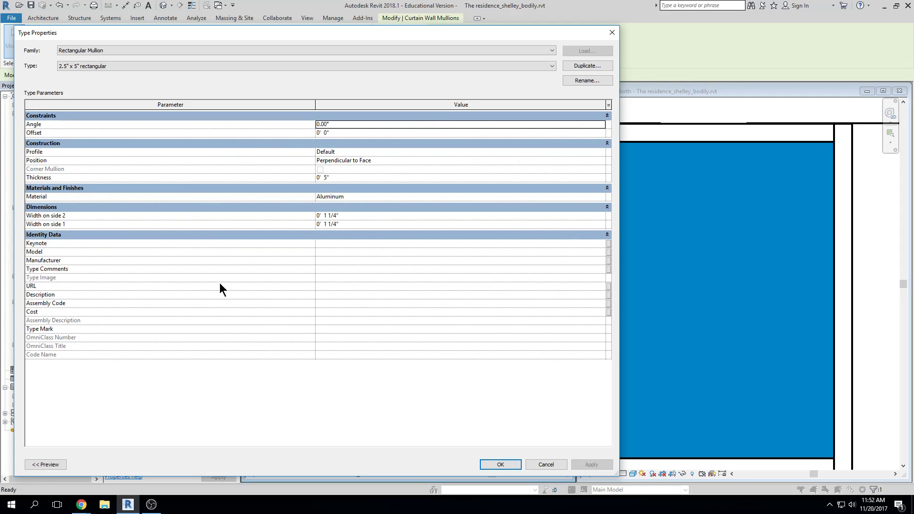
pyautogui.press('Escape')
pyautogui.click(224, 117)
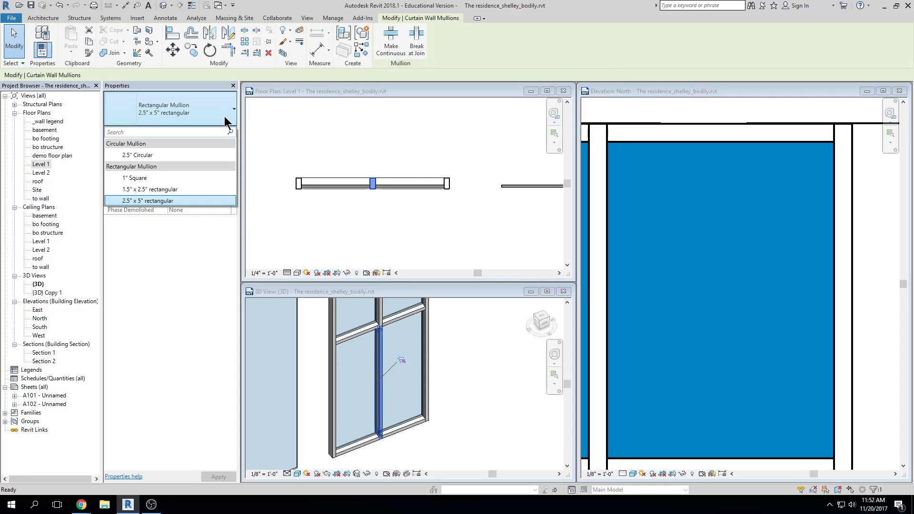
pyautogui.click(200, 178)
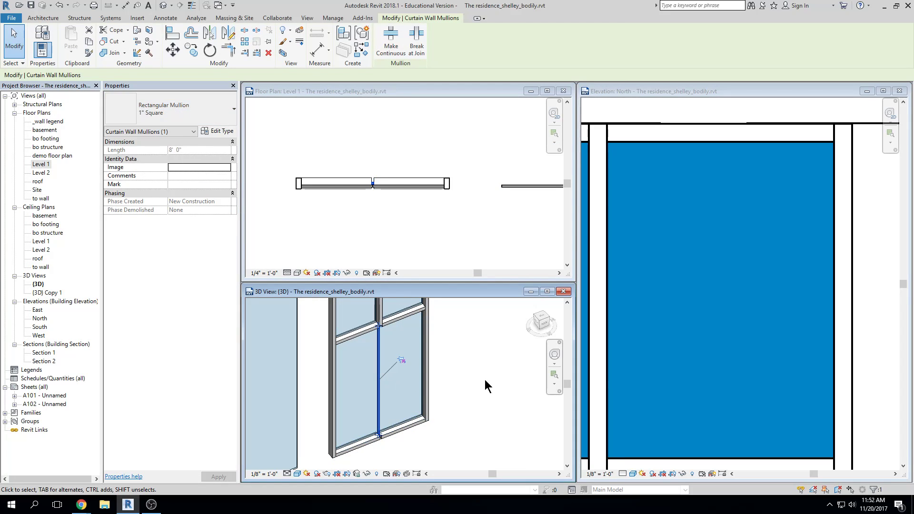
# - Unpin the central vertical mullion one segment higher, change it to the 1.5" x 2.5" rectangular type, and clear the selection
pyautogui.scroll(1, 411, 358)
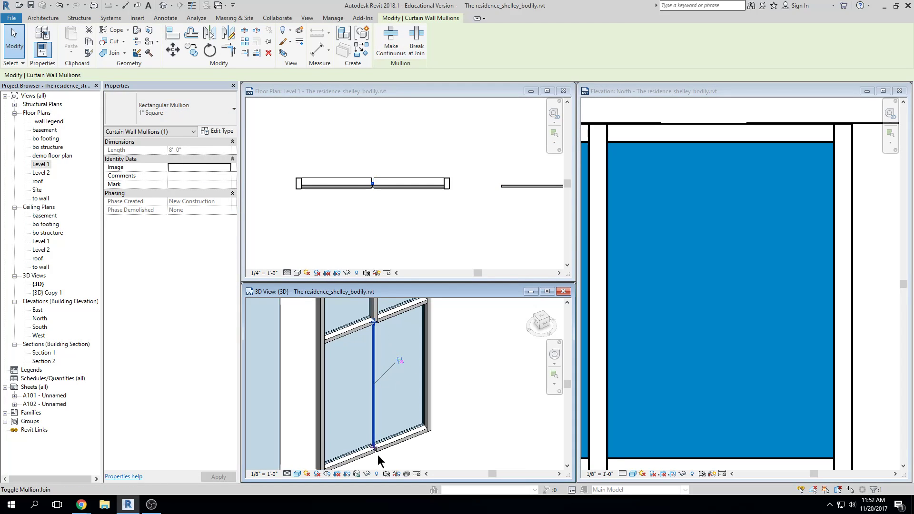
pyautogui.scroll(2, 384, 363)
pyautogui.moveTo(384, 364); pyautogui.dragTo(402, 415, button='middle')
pyautogui.click(394, 361)
pyautogui.moveTo(394, 361); pyautogui.dragTo(401, 403, button='middle')
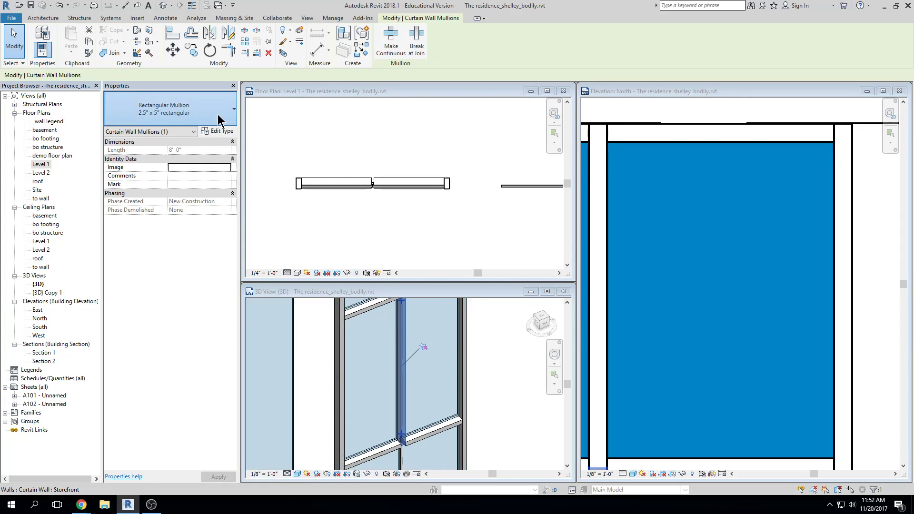
pyautogui.click(219, 119)
pyautogui.click(152, 194)
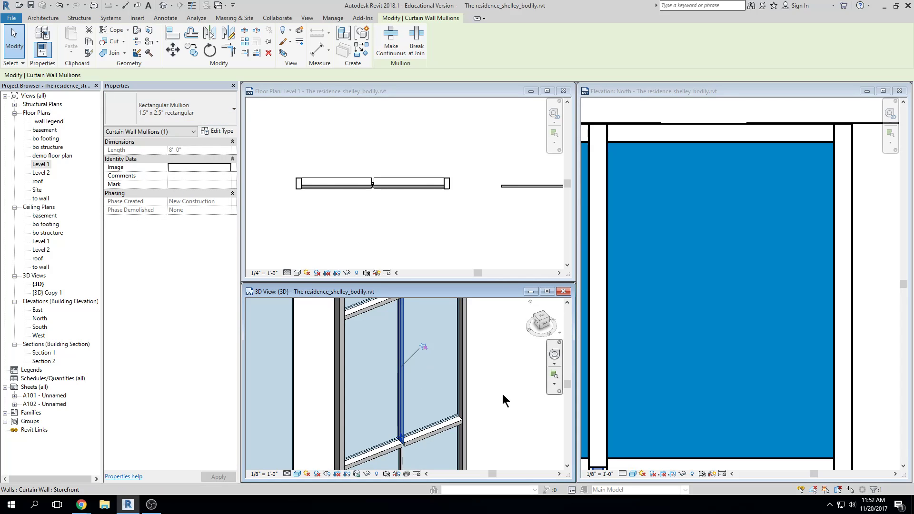
pyautogui.click(522, 387)
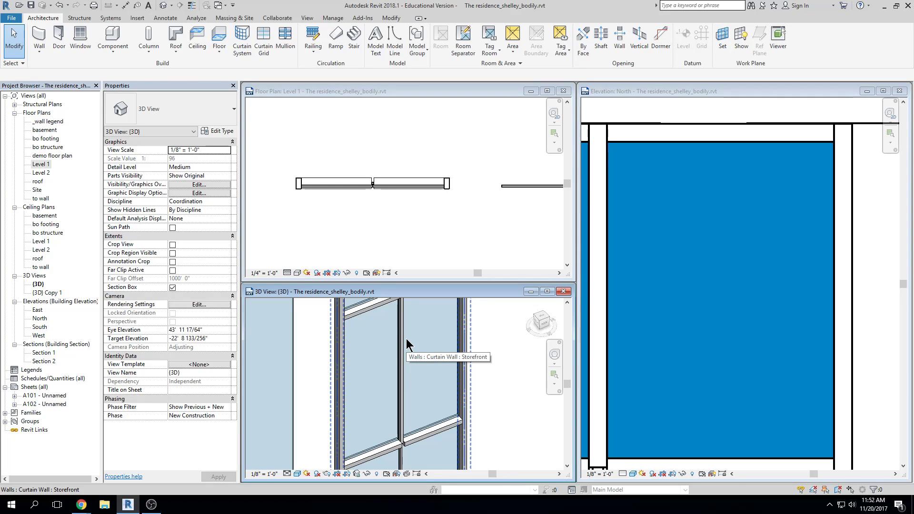
# - Select all instances of the 2.5" x 5" rectangular mullion visible in the 3D view, starting from a storefront horizontal mullion
pyautogui.moveTo(410, 376); pyautogui.dragTo(415, 395, button='middle')
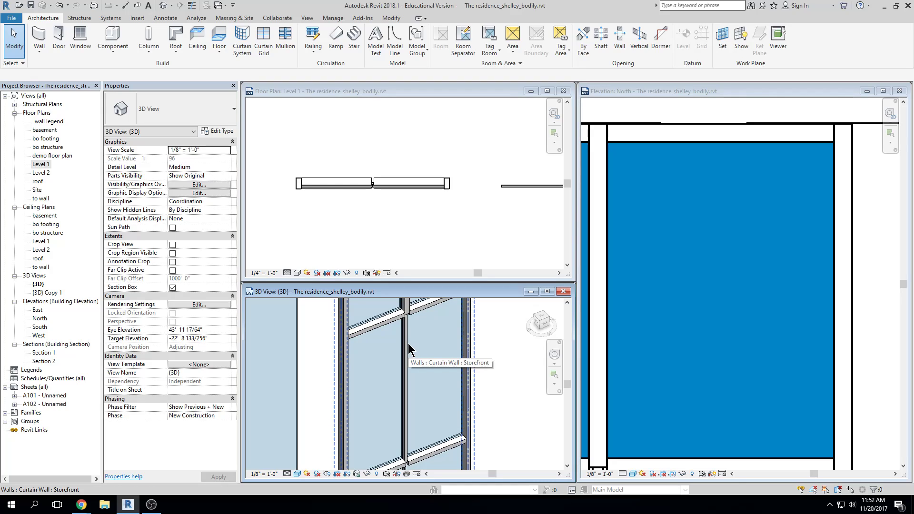
pyautogui.press('Tab')
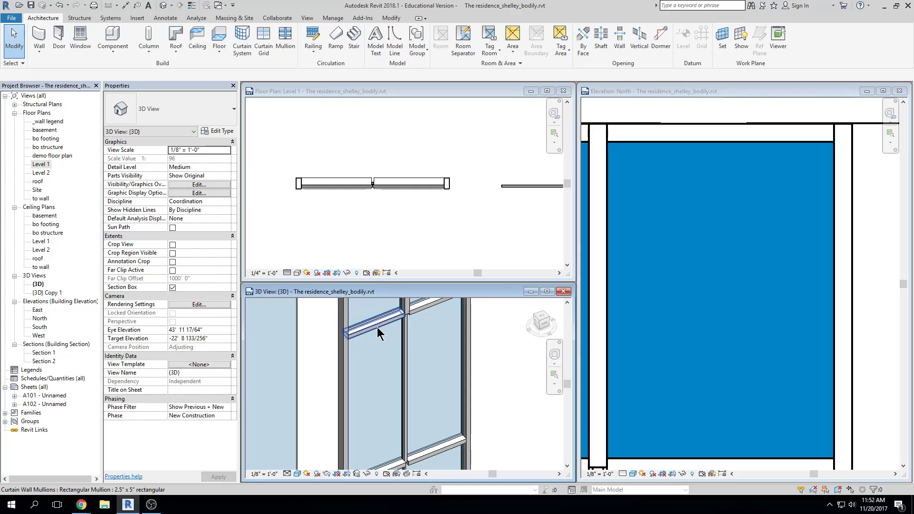
pyautogui.click(377, 331)
pyautogui.rightClick(378, 332)
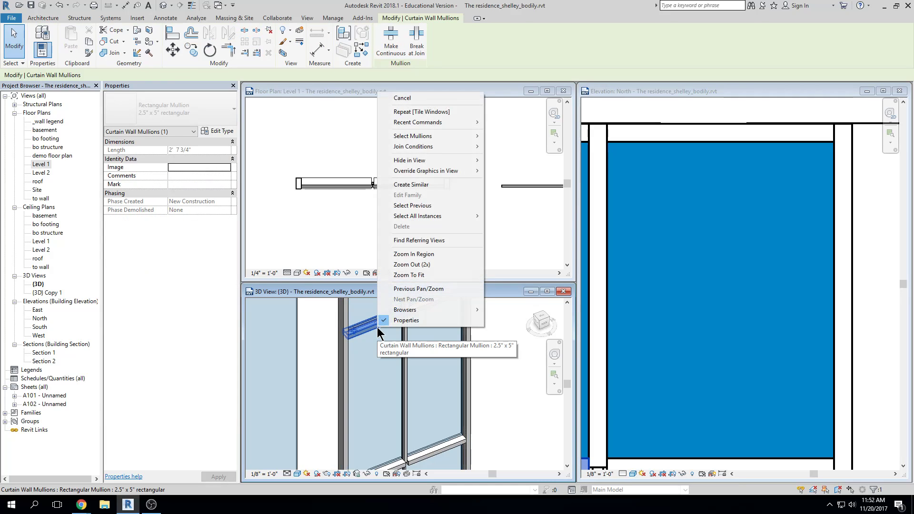
pyautogui.moveTo(421, 223)
pyautogui.click(507, 217)
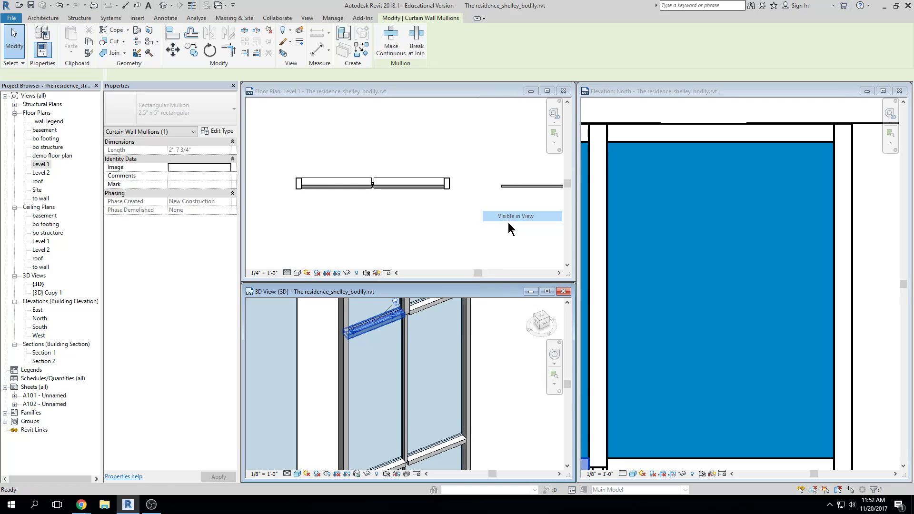
# - Unpin all of the selected 2.5" x 5" rectangular mullions in the 3D view
pyautogui.scroll(-5, 469, 363)
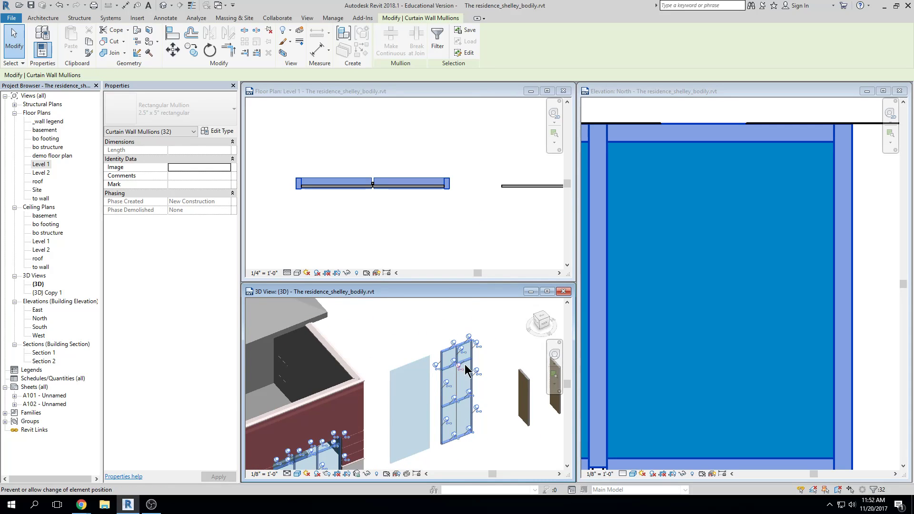
pyautogui.moveTo(435, 367); pyautogui.dragTo(463, 309, button='middle')
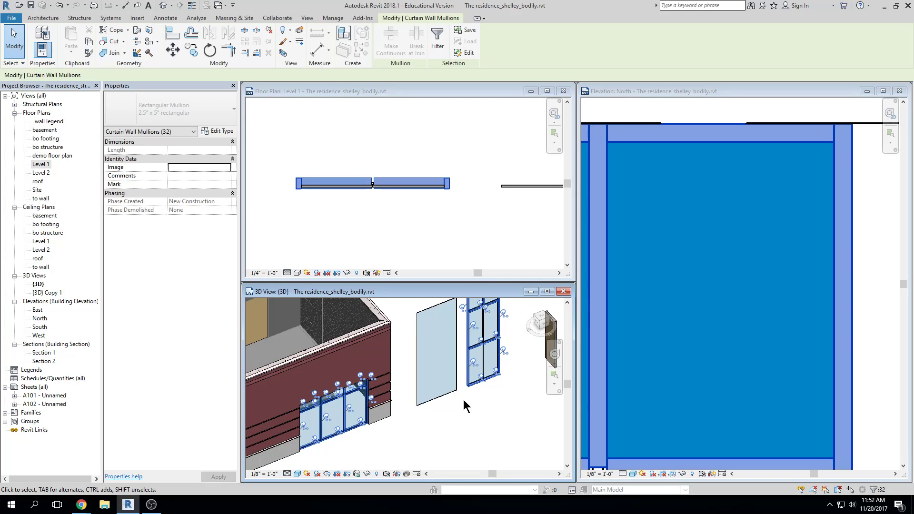
pyautogui.scroll(3, 457, 335)
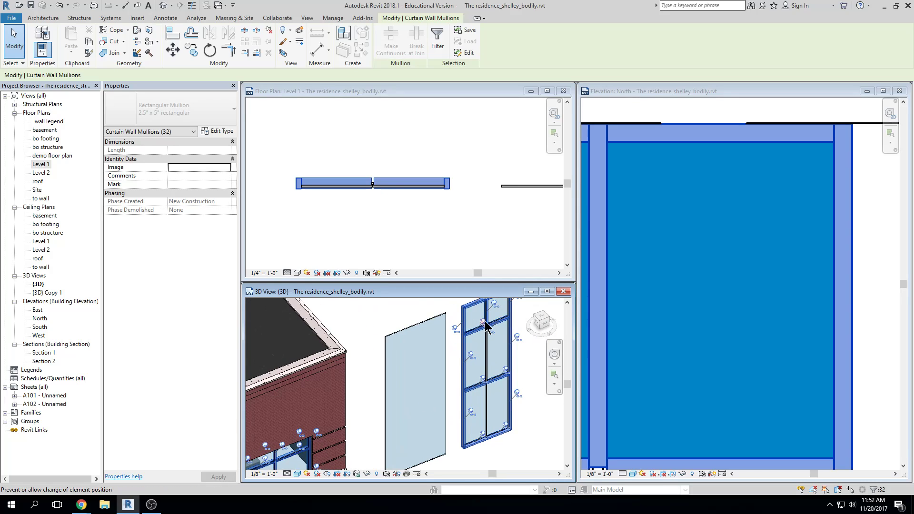
pyautogui.click(485, 323)
pyautogui.click(488, 326)
pyautogui.click(455, 326)
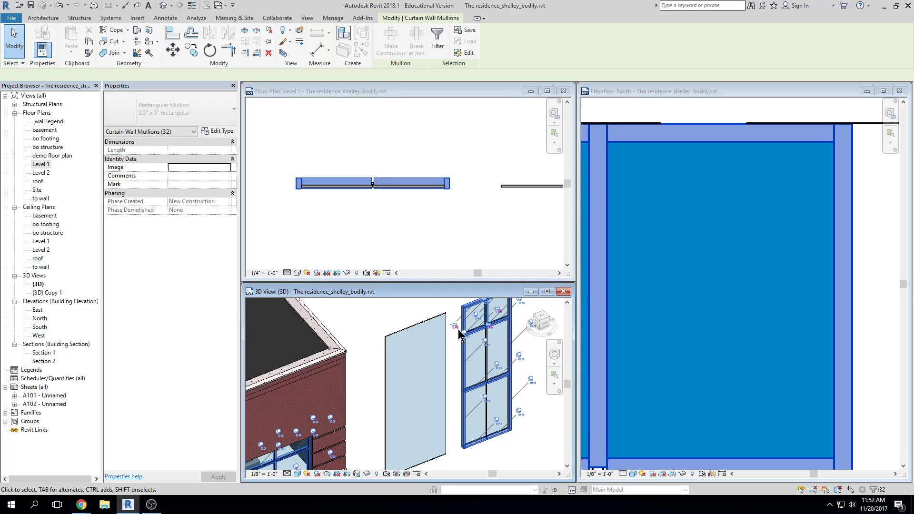
pyautogui.click(269, 30)
pyautogui.moveTo(511, 378); pyautogui.dragTo(475, 349, button='middle')
pyautogui.scroll(-2, 476, 349)
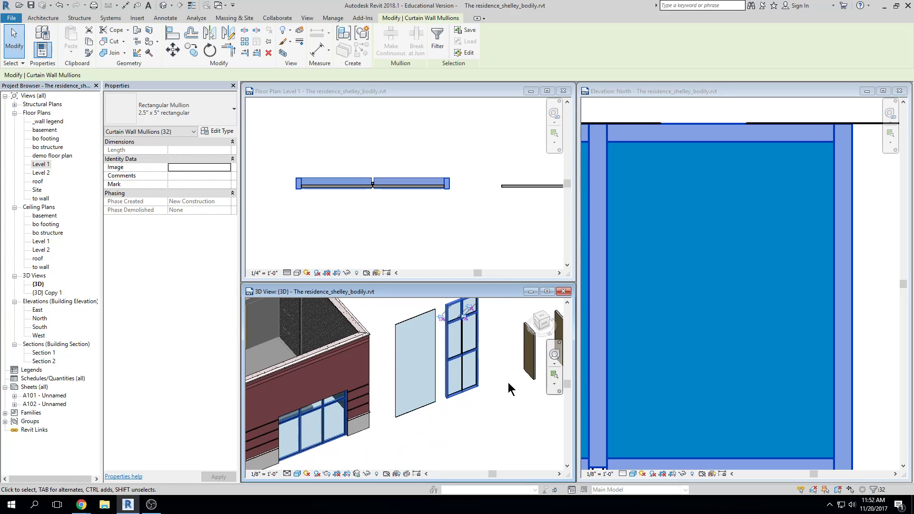
# - Change all selected mullions to the 1" Square type, clear the selection, and maximize the 3D view
pyautogui.click(211, 117)
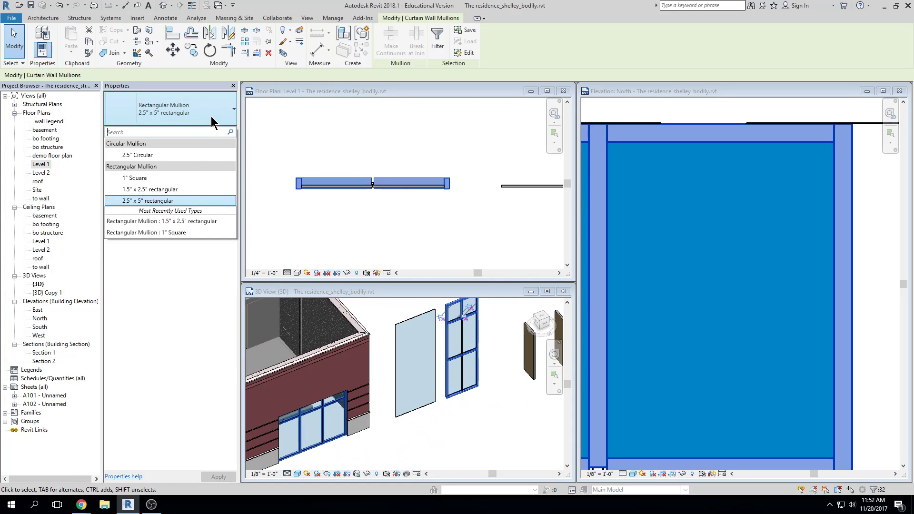
pyautogui.click(183, 178)
pyautogui.click(476, 430)
pyautogui.scroll(5, 473, 377)
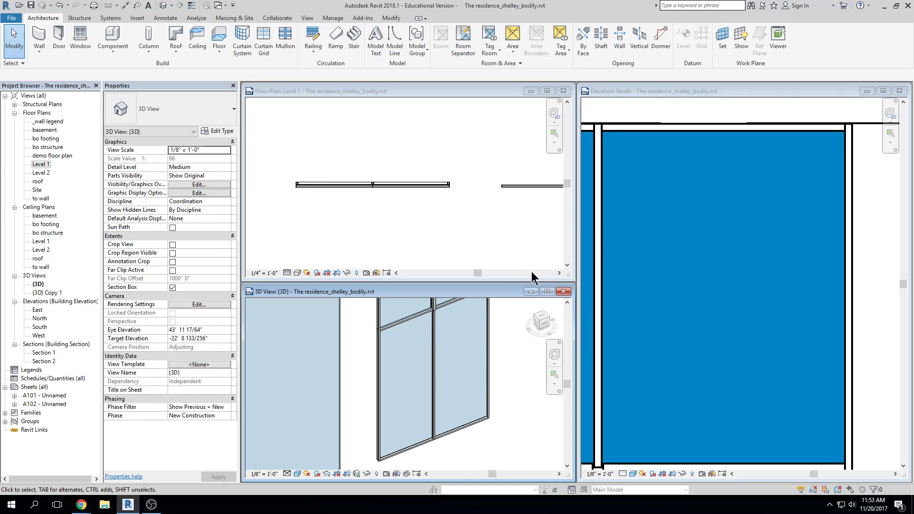
pyautogui.click(543, 289)
pyautogui.scroll(-4, 543, 310)
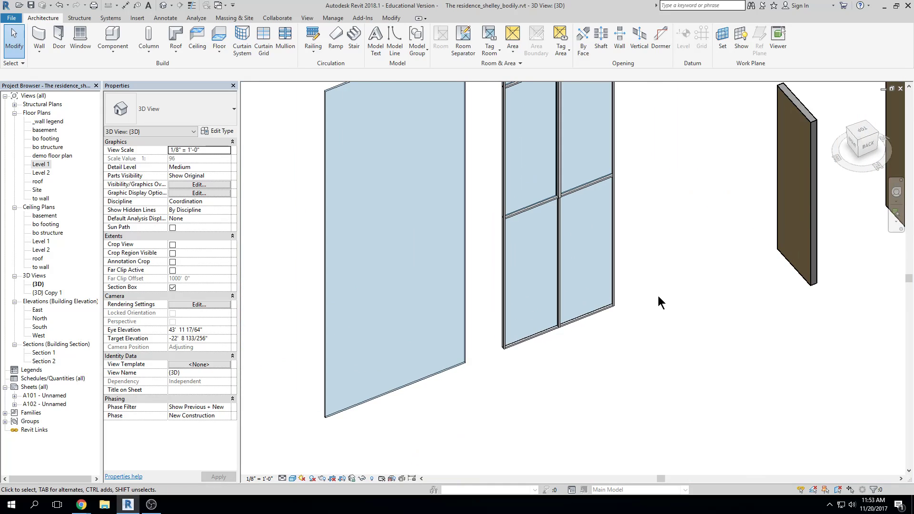
# - Change the remaining 1.5" x 2.5" segment of the storefront's central vertical mullion to the 1" Square type and clear the selection
pyautogui.scroll(4, 556, 145)
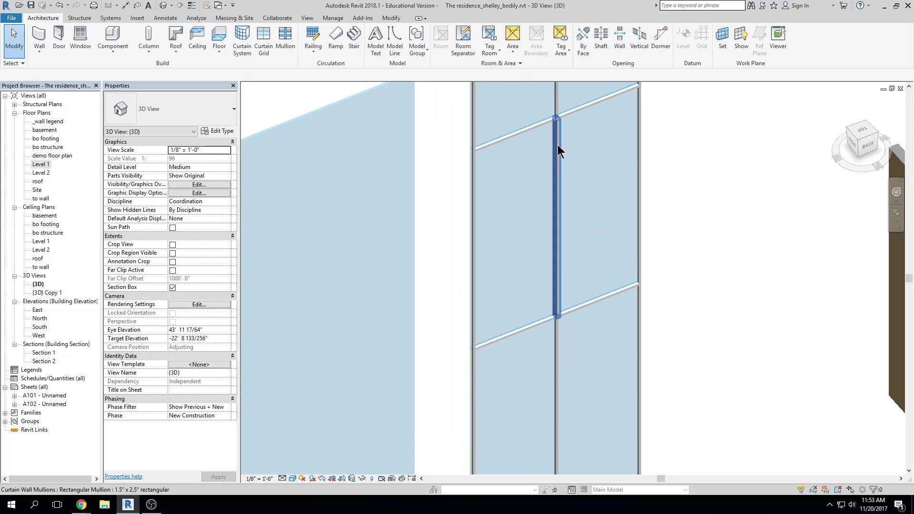
pyautogui.click(558, 146)
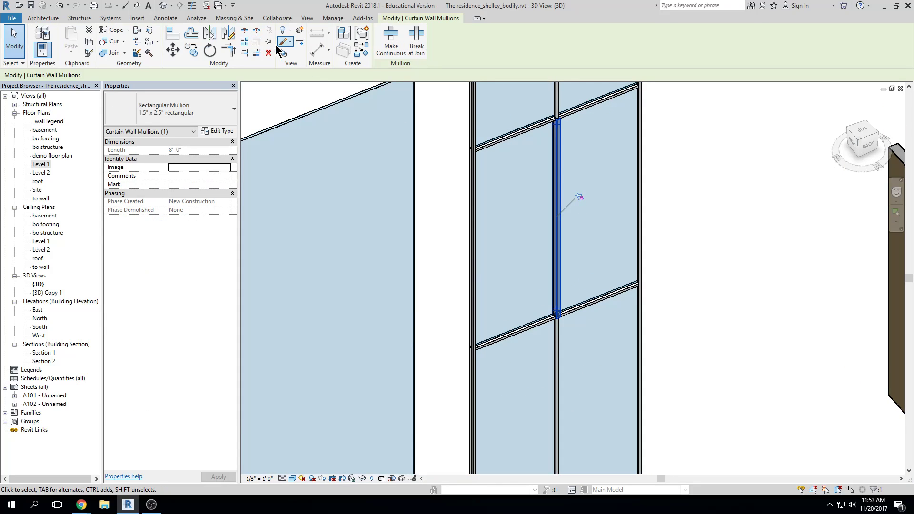
pyautogui.click(154, 109)
pyautogui.click(167, 179)
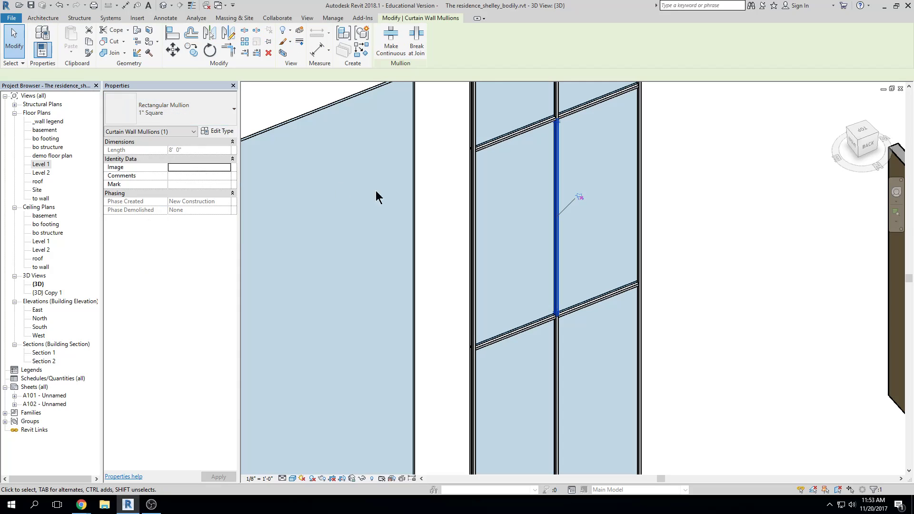
pyautogui.scroll(-1, 611, 244)
pyautogui.click(667, 238)
pyautogui.scroll(-1, 667, 238)
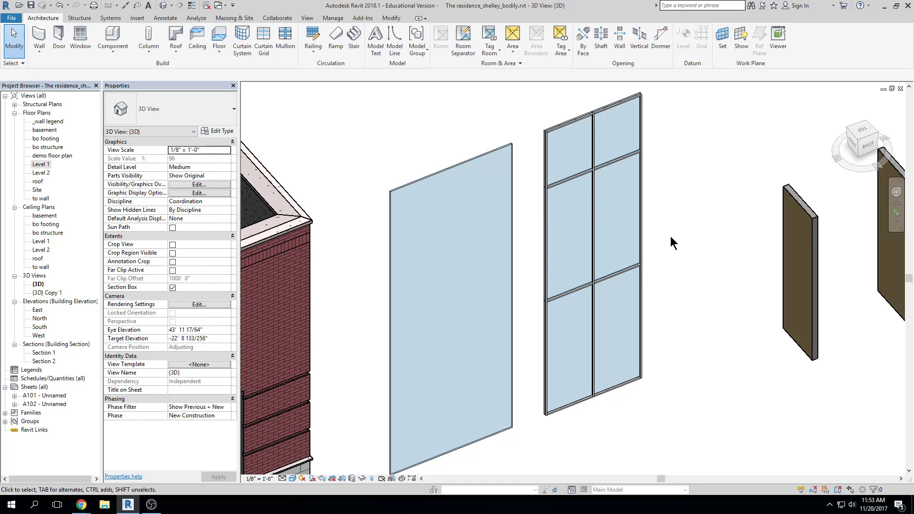
# - Switch to the Level 1 floor plan, select the whole Storefront wall and inspect its end near the next curtain wall
pyautogui.moveTo(687, 189)
pyautogui.keyDown('shift'); pyautogui.mouseDown(button='middle')
pyautogui.moveTo(683, 201)
pyautogui.moveTo(710, 181)
pyautogui.mouseUp(button='middle'); pyautogui.keyUp('shift')
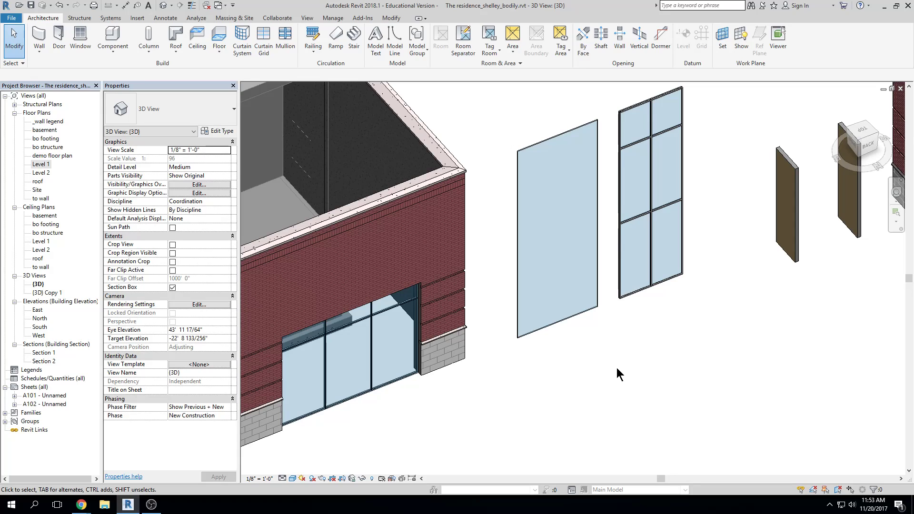
pyautogui.click(901, 88)
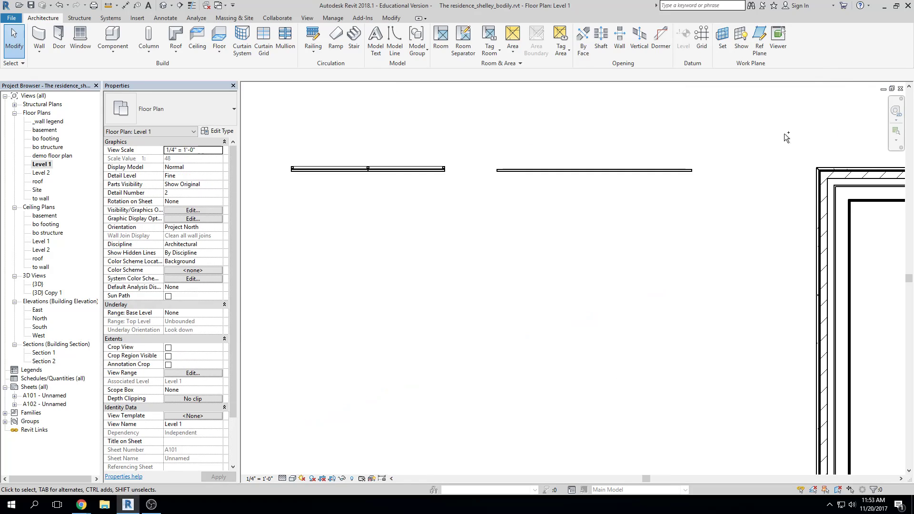
pyautogui.scroll(3, 368, 176)
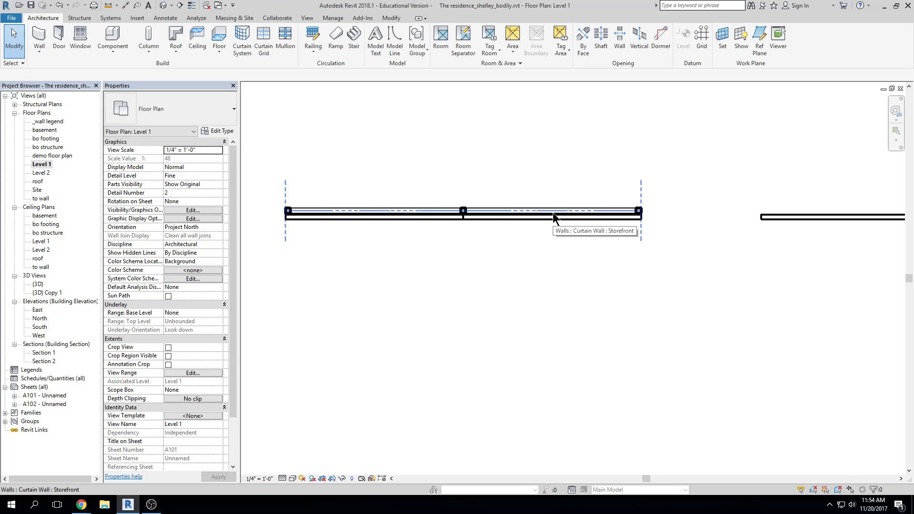
pyautogui.press('Tab')
pyautogui.click(527, 220)
pyautogui.click(672, 318)
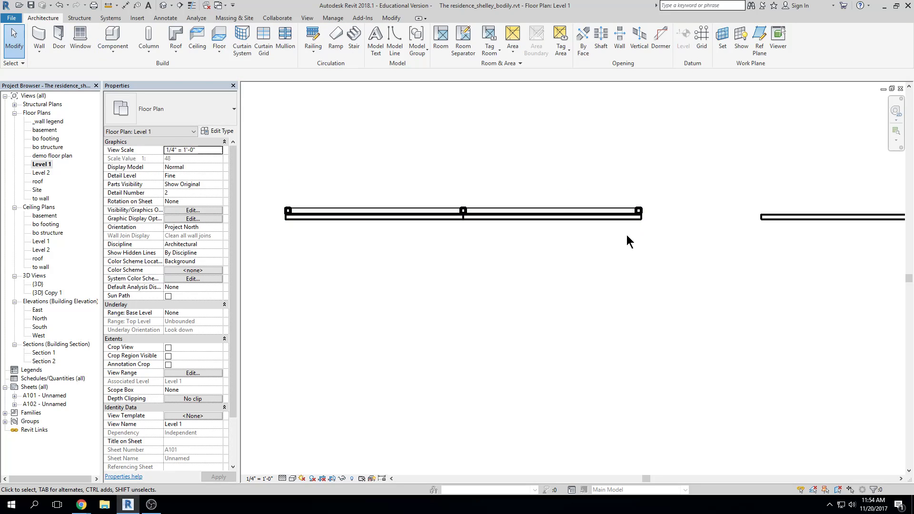
pyautogui.click(617, 213)
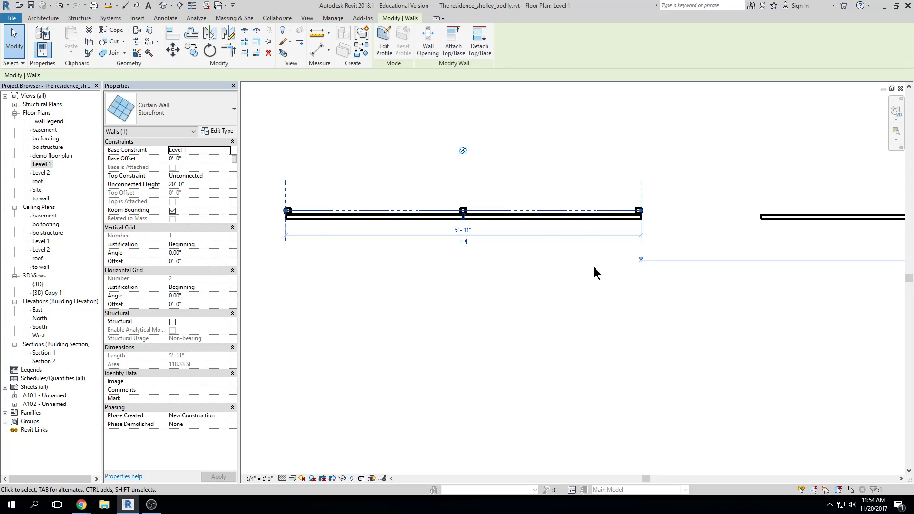
pyautogui.scroll(5, 647, 201)
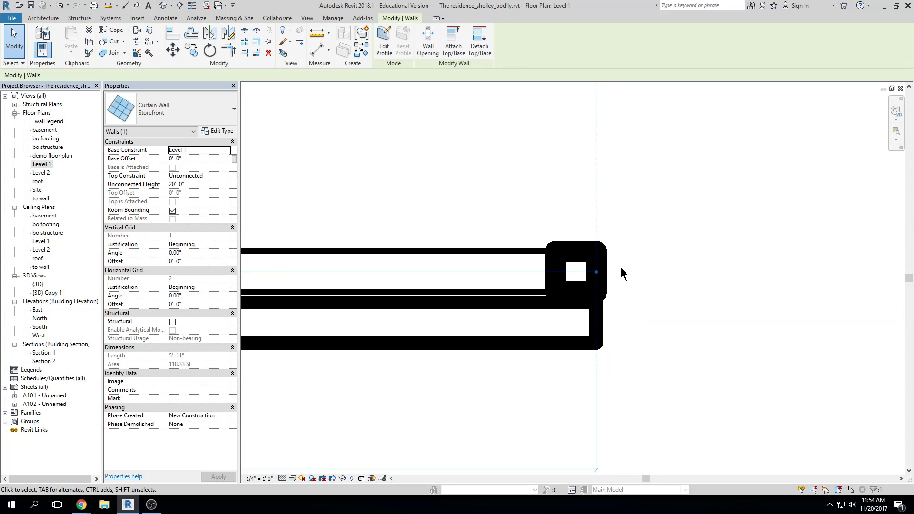
pyautogui.moveTo(606, 270); pyautogui.dragTo(598, 273)
pyautogui.scroll(-2, 664, 291)
pyautogui.scroll(-2, 628, 288)
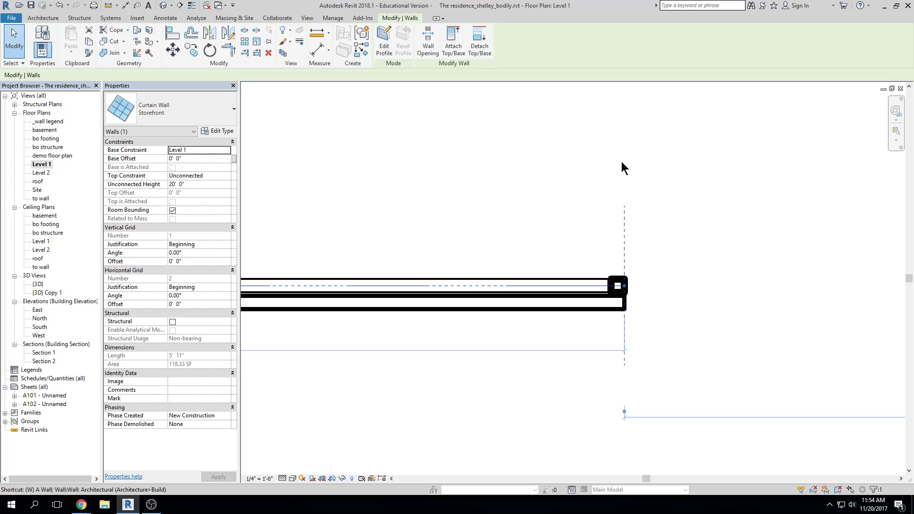
# - Tile the open views, close the North elevation, and frame the selected storefront in the plan and 3D views
pyautogui.press('w')
pyautogui.press('t')
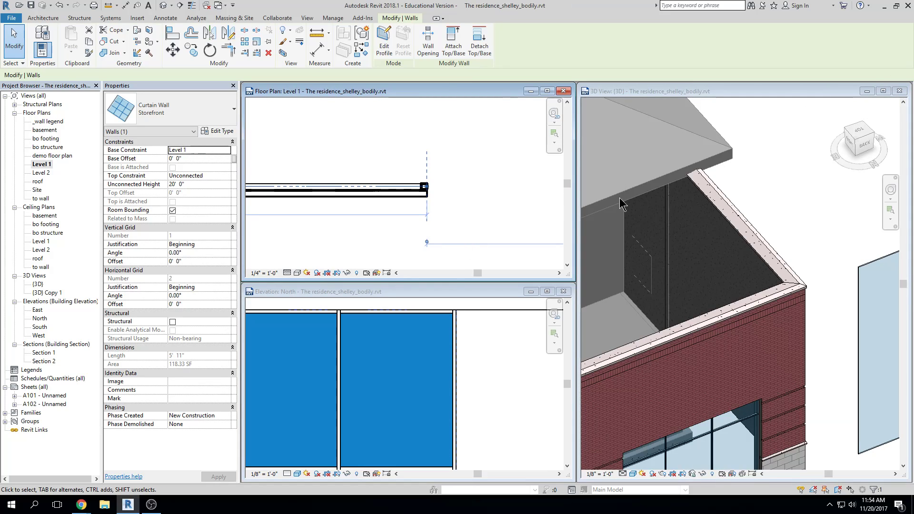
pyautogui.click(562, 291)
pyautogui.moveTo(439, 230); pyautogui.dragTo(442, 249, button='middle')
pyautogui.scroll(-3, 757, 234)
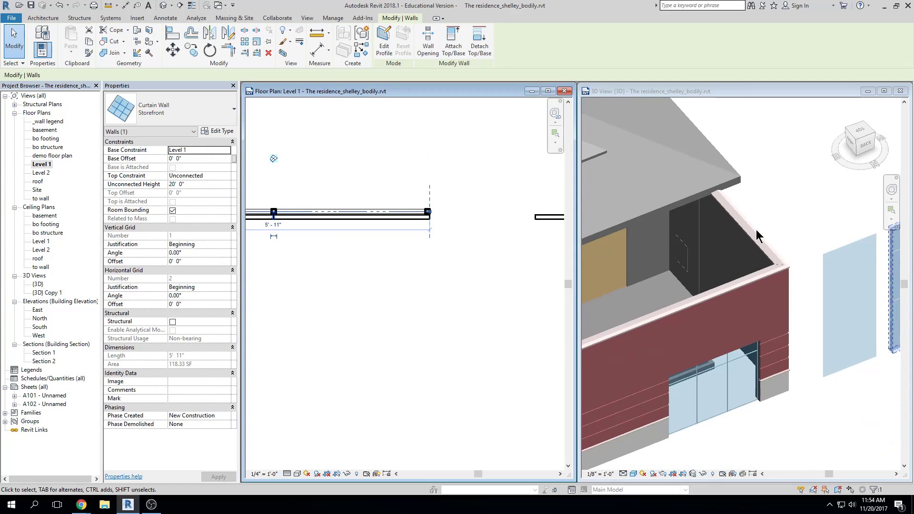
pyautogui.moveTo(659, 249); pyautogui.dragTo(536, 240, button='middle')
pyautogui.scroll(2, 756, 191)
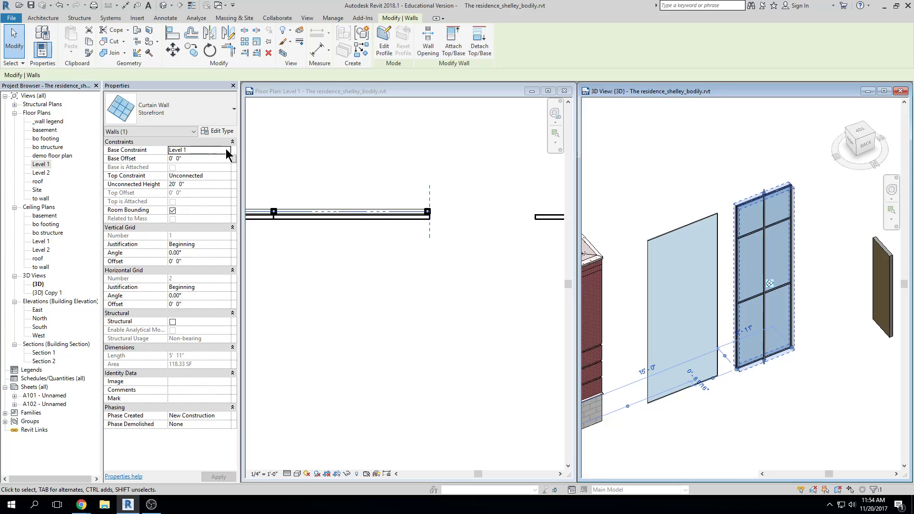
# - Keep the storefront's base constraint at Level 1 and set its top constraint to Up to level: Level 2
pyautogui.click(227, 150)
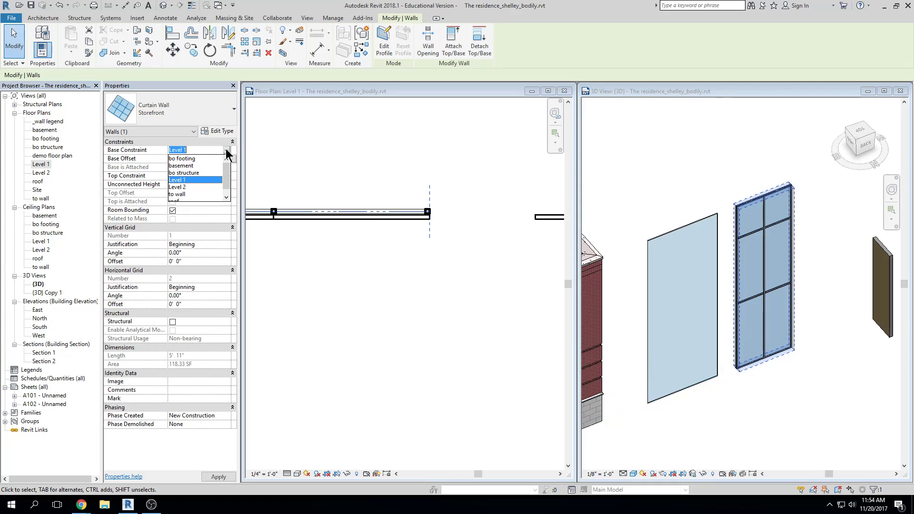
pyautogui.click(195, 180)
pyautogui.click(225, 178)
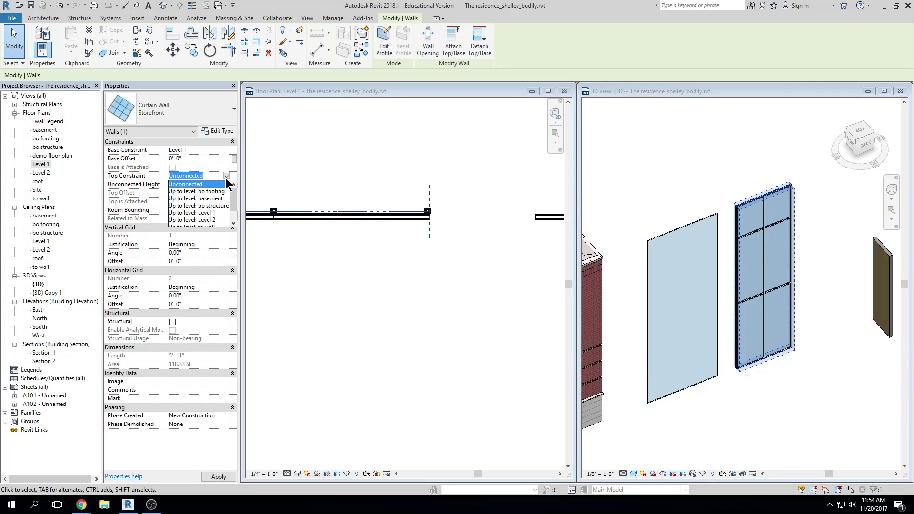
pyautogui.click(213, 220)
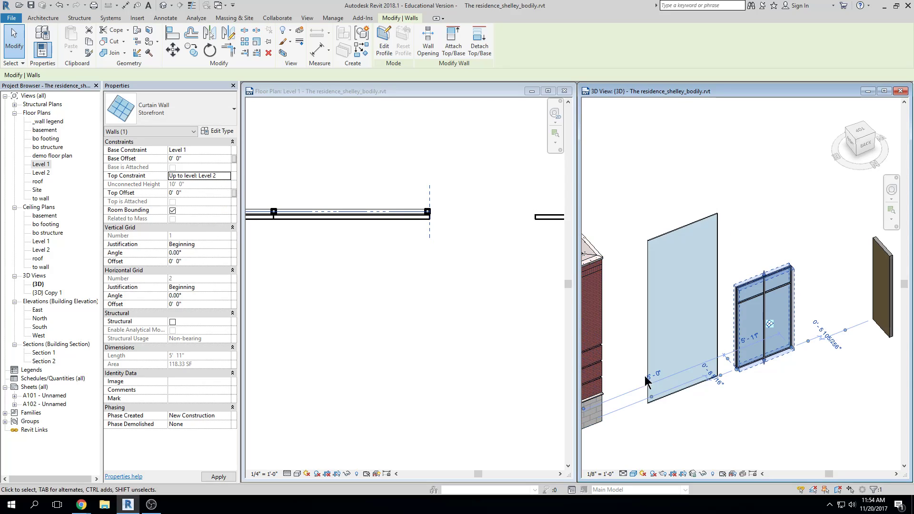
pyautogui.scroll(1, 793, 333)
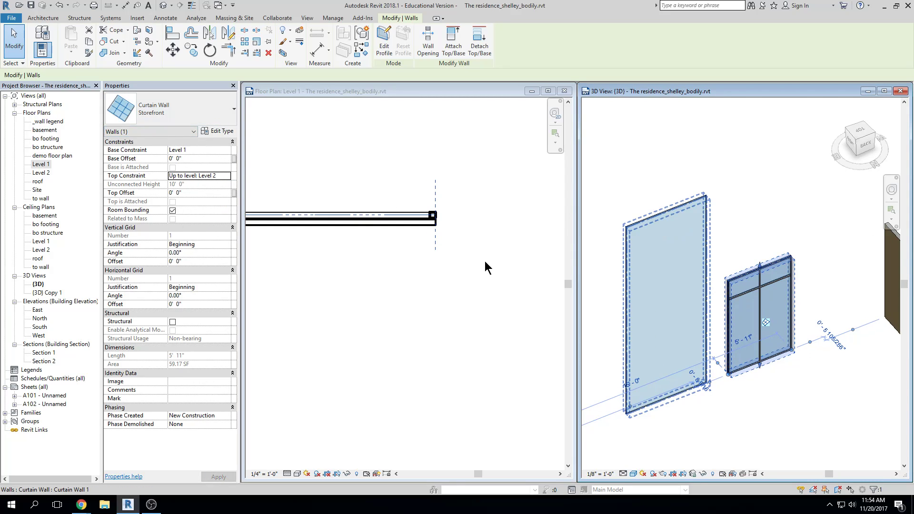
# - Reselect the storefront in plan and stretch its end towards the neighbouring curtain wall, to a length of about 6' 6 1/2"
pyautogui.scroll(5, 439, 224)
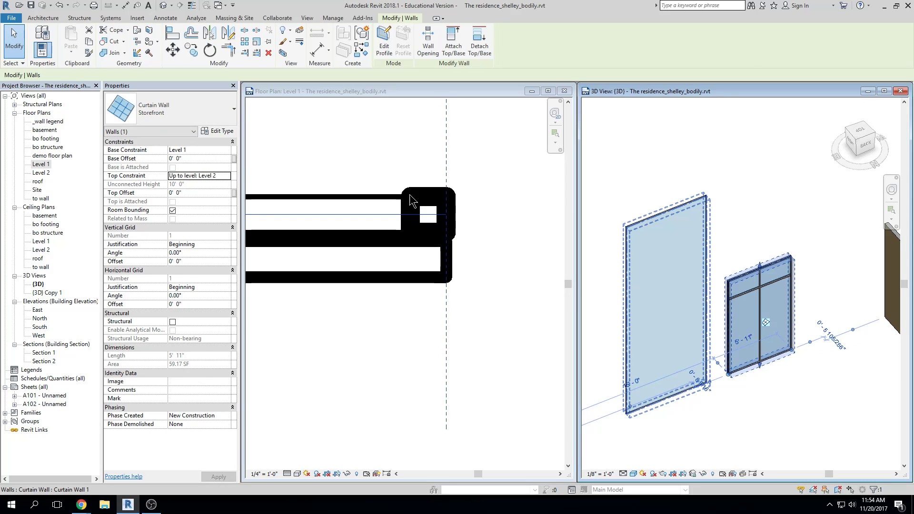
pyautogui.press('Escape')
pyautogui.scroll(-3, 377, 251)
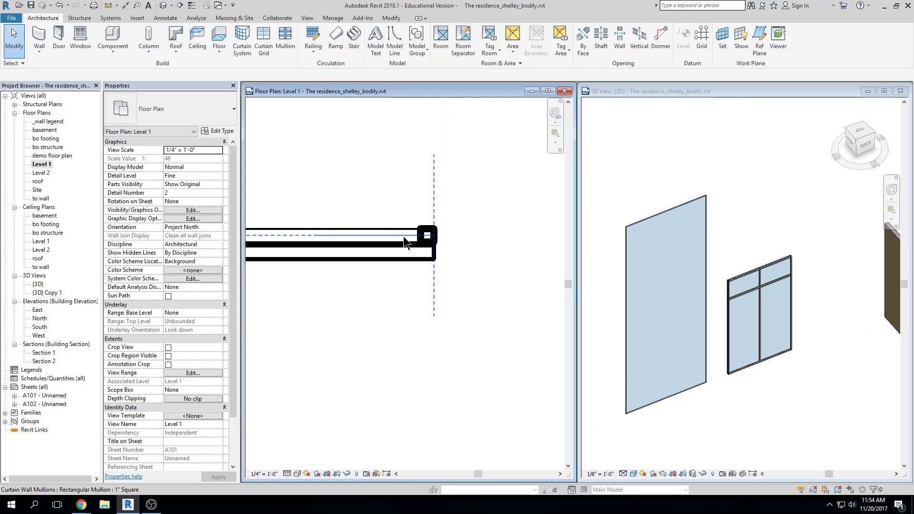
pyautogui.doubleClick(404, 240)
pyautogui.click(504, 343)
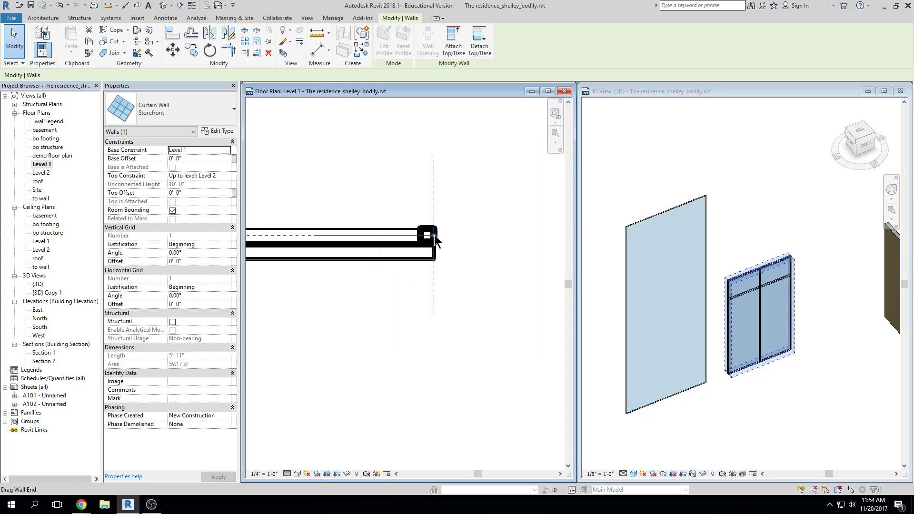
pyautogui.moveTo(434, 241); pyautogui.dragTo(534, 237)
pyautogui.scroll(-4, 424, 327)
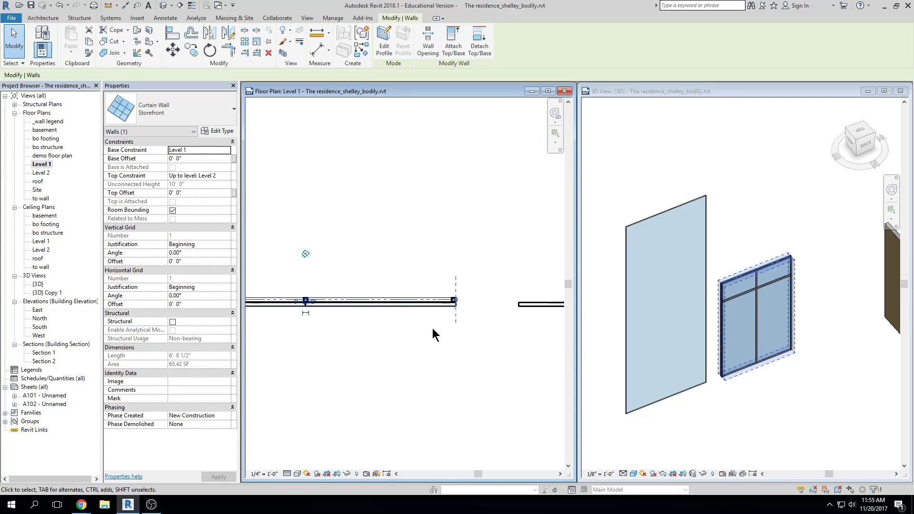
# - Set the storefront's length to 10' through its temporary dimension in the plan
pyautogui.scroll(5, 376, 289)
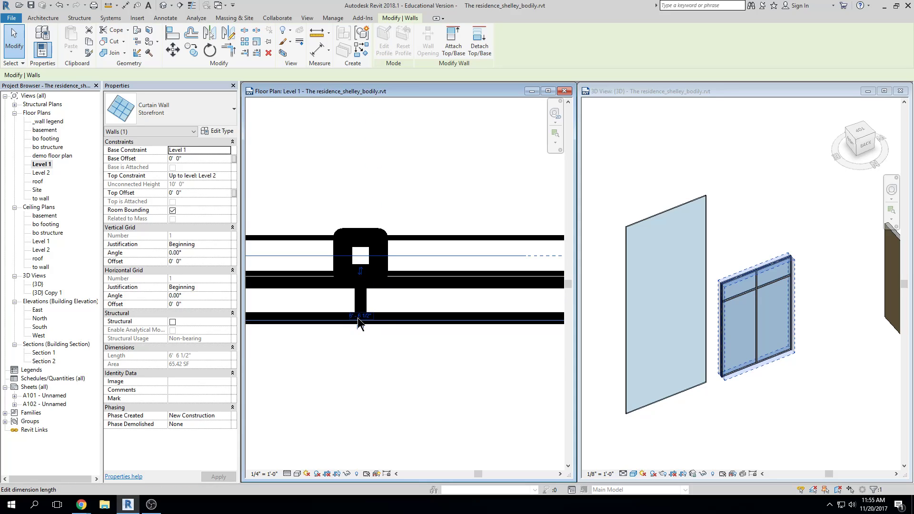
pyautogui.scroll(3, 358, 318)
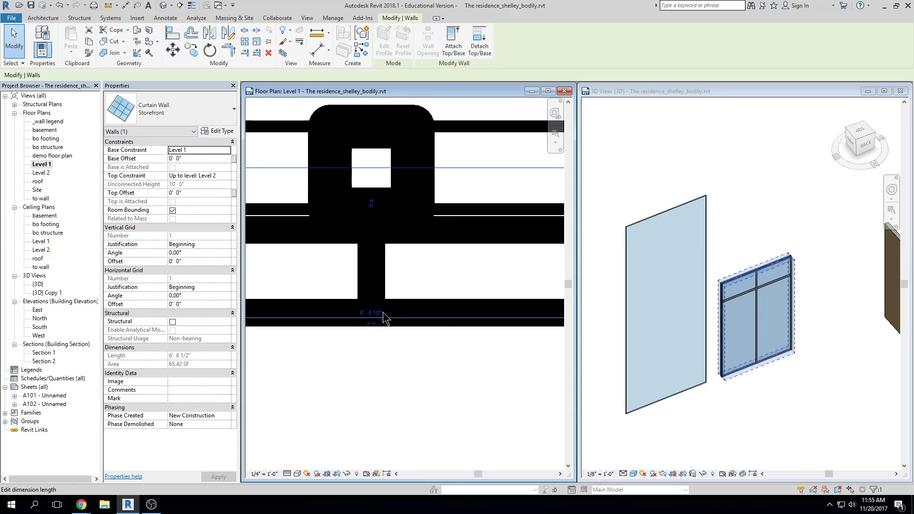
pyautogui.click(376, 314)
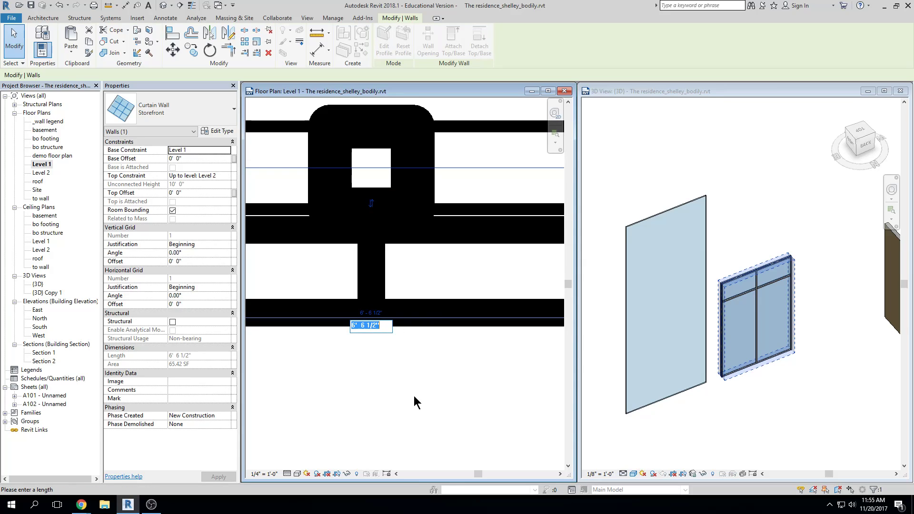
pyautogui.write('10')
pyautogui.press('Return')
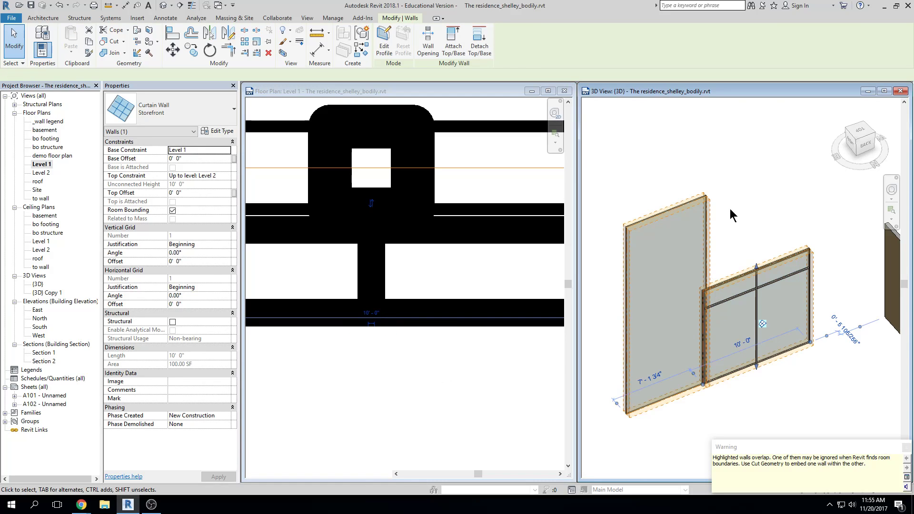
# - Delete the tall Curtain Wall 1 overlapping the storefront in the 3D view
pyautogui.click(678, 232)
pyautogui.press('Delete')
pyautogui.moveTo(724, 305); pyautogui.dragTo(702, 290, button='middle')
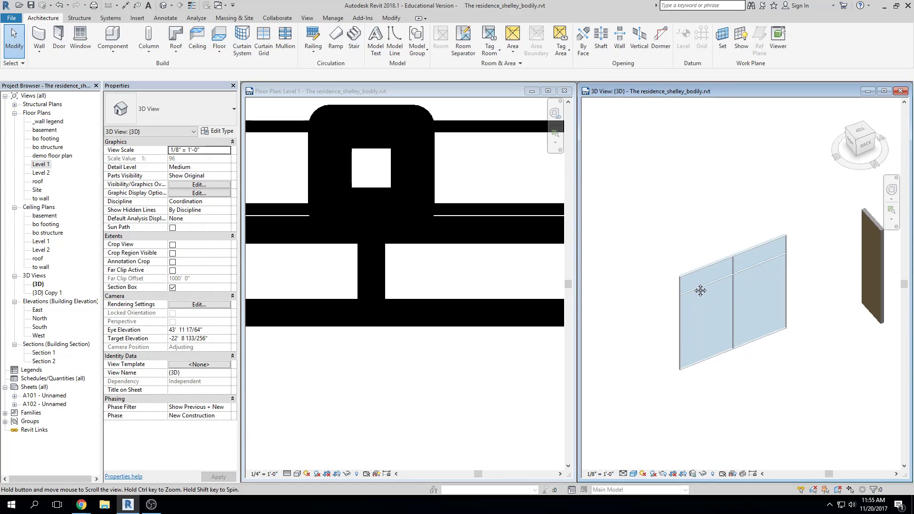
# - Set the Storefront type's vertical grid spacing to 2' and clear the wall selection
pyautogui.scroll(2, 735, 310)
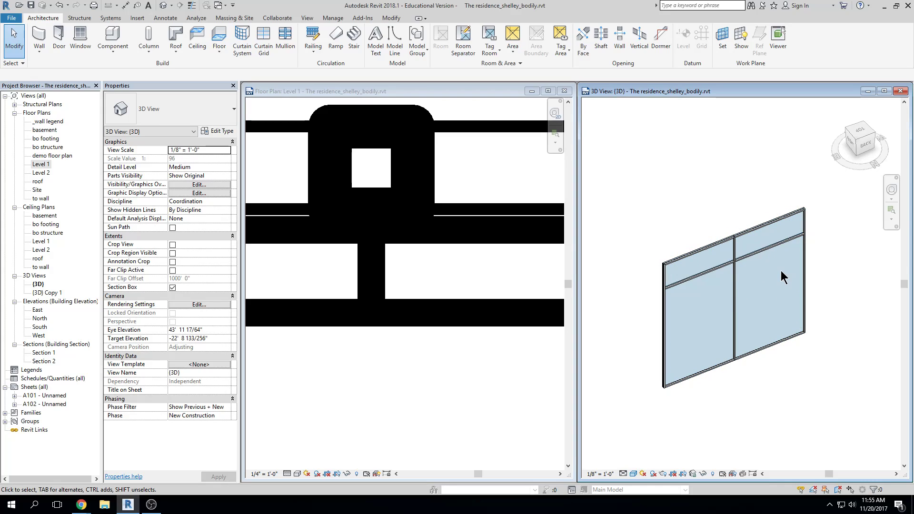
pyautogui.click(752, 229)
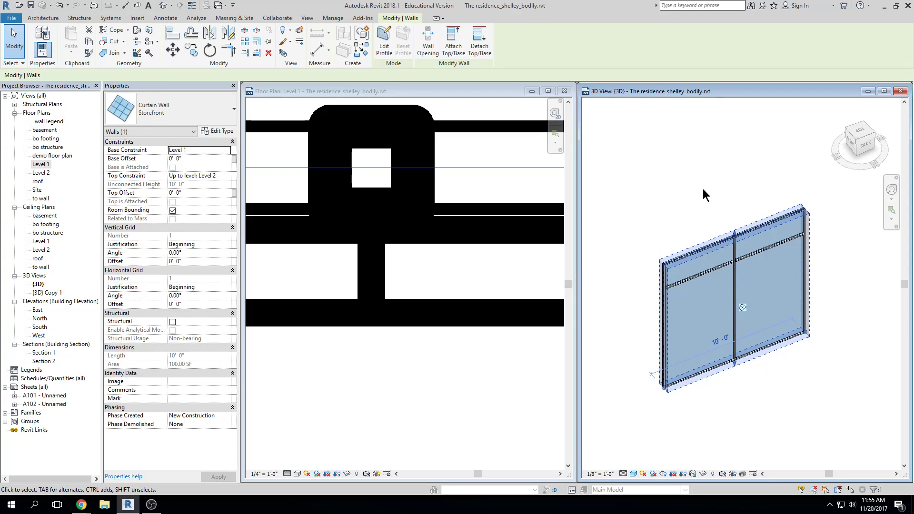
pyautogui.click(222, 131)
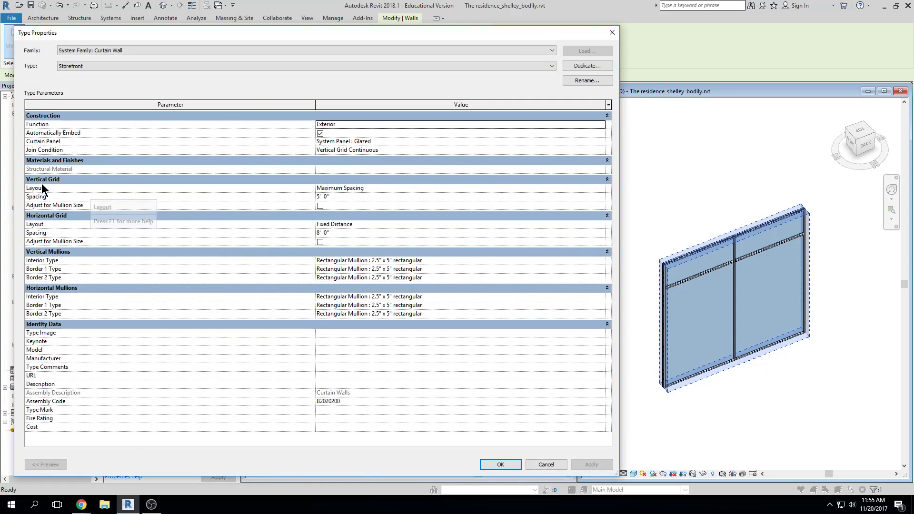
pyautogui.click(331, 196)
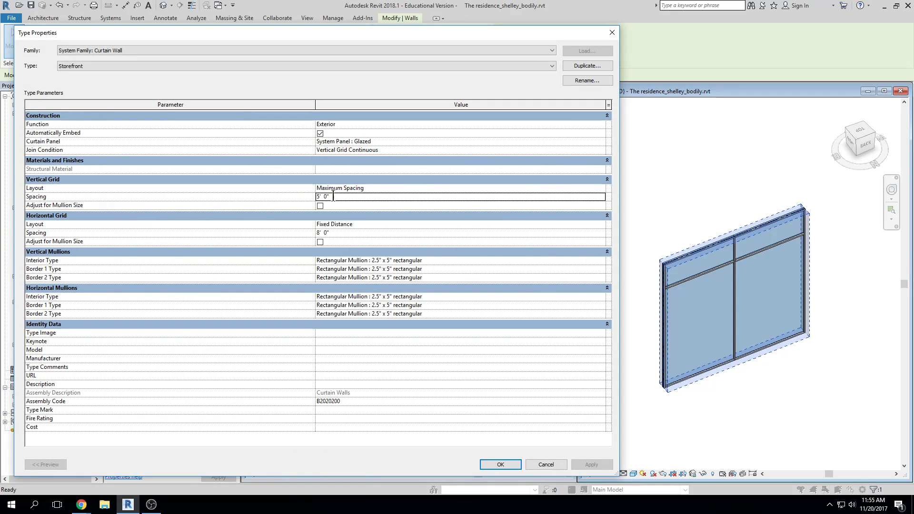
pyautogui.write('2')
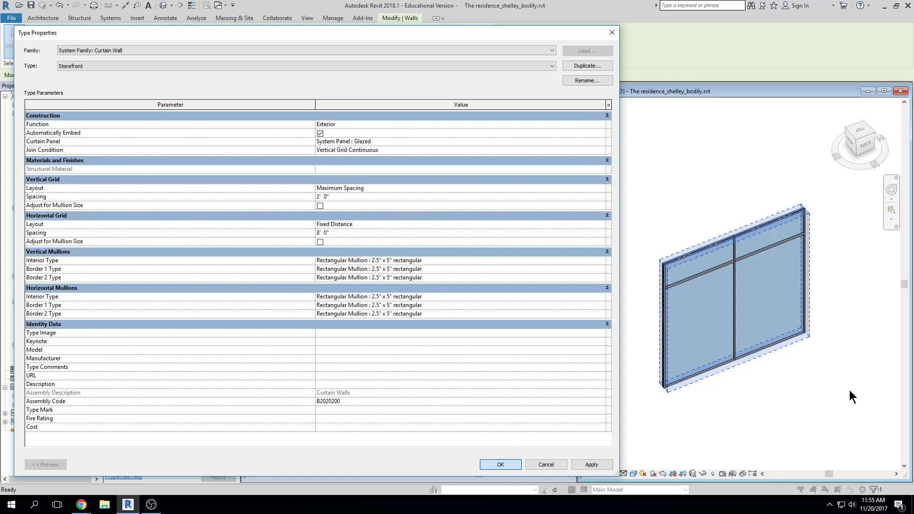
pyautogui.press('Return')
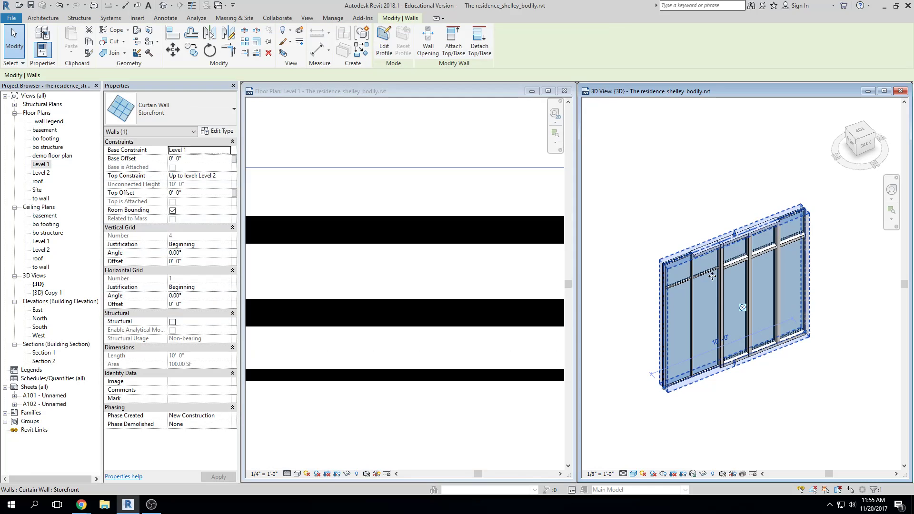
pyautogui.scroll(3, 750, 291)
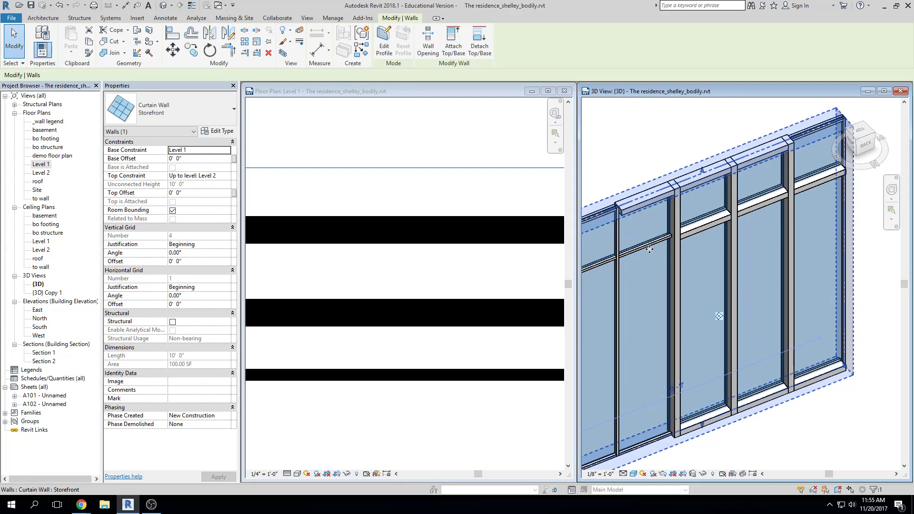
pyautogui.press('Escape')
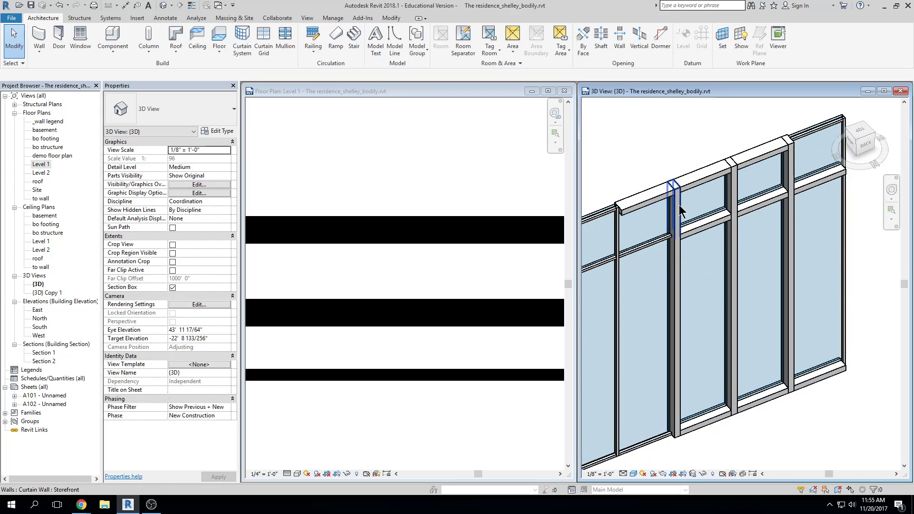
# - Examine the storefront's mullion layout from the adjusted 3D view and check the wall's instance properties
pyautogui.scroll(-3, 776, 360)
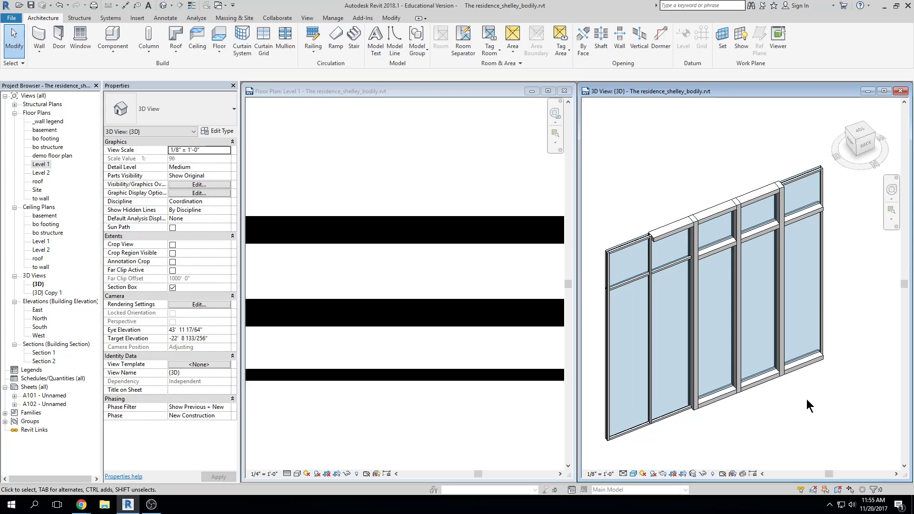
pyautogui.moveTo(806, 399); pyautogui.dragTo(810, 385, button='middle')
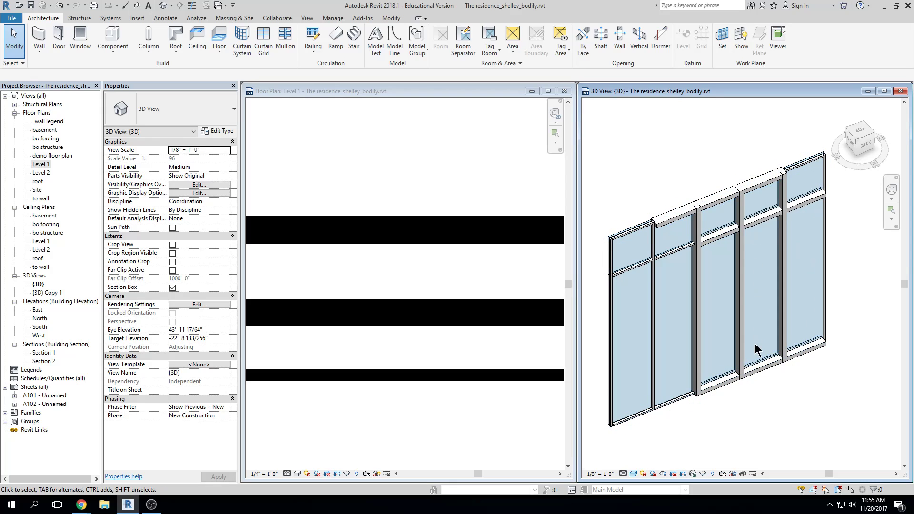
pyautogui.scroll(2, 718, 393)
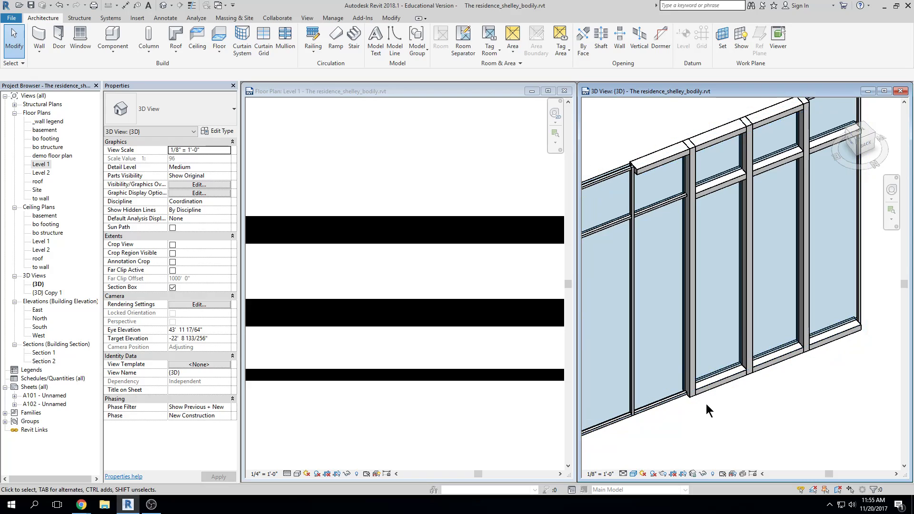
pyautogui.scroll(-3, 684, 341)
pyautogui.keyDown('shift'); pyautogui.moveTo(684, 341); pyautogui.dragTo(749, 282, button='middle'); pyautogui.keyUp('shift')
pyautogui.click(684, 282)
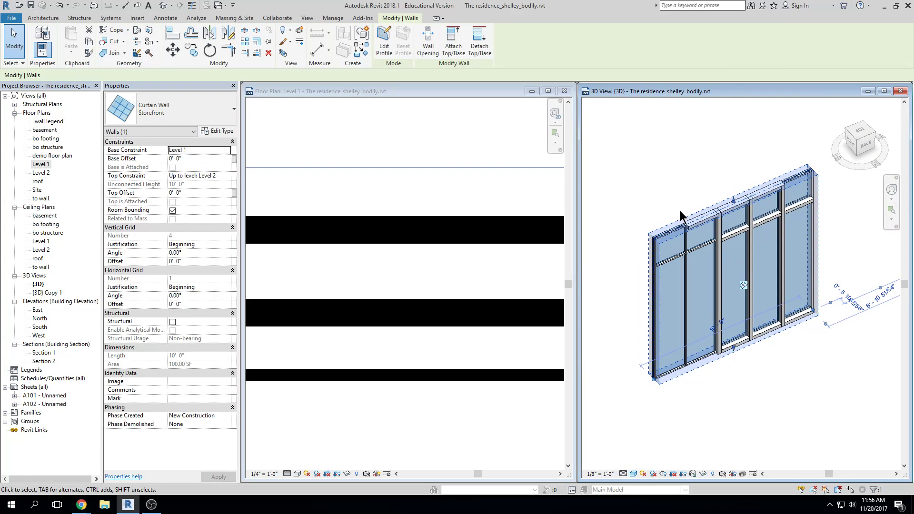
pyautogui.keyDown('shift'); pyautogui.moveTo(688, 214); pyautogui.dragTo(775, 350, button='middle'); pyautogui.keyUp('shift')
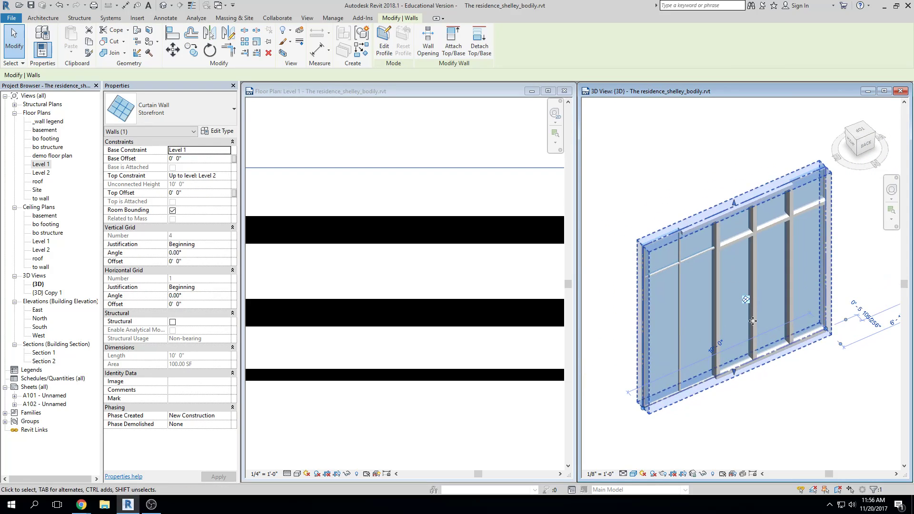
pyautogui.press('Escape')
# - Inspect the thick middle vertical mullion and the thin vertical mullion in turn, and clear the selection
pyautogui.click(756, 353)
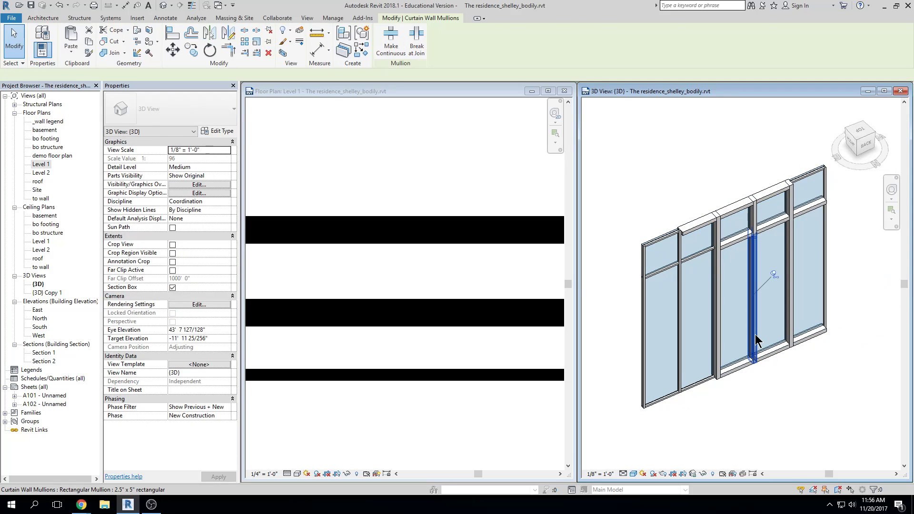
pyautogui.press('Escape')
pyautogui.click(679, 348)
pyautogui.press('Escape')
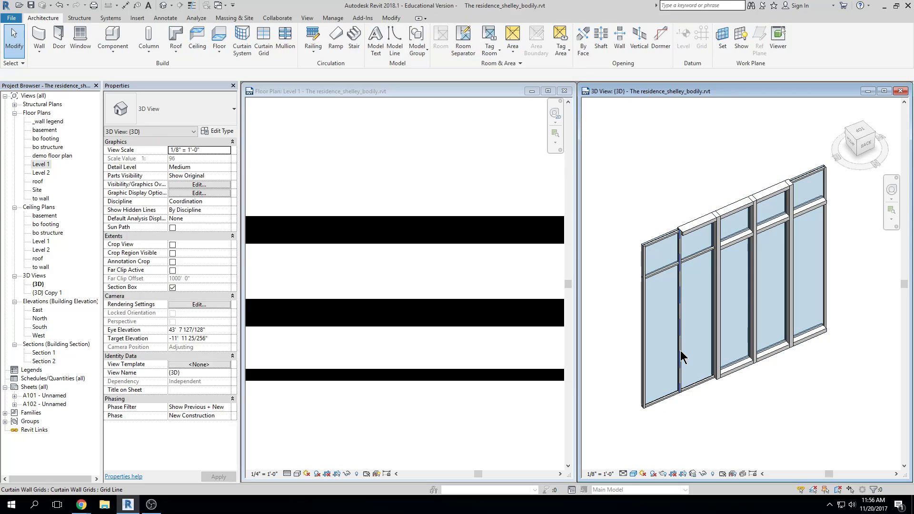
pyautogui.click(680, 349)
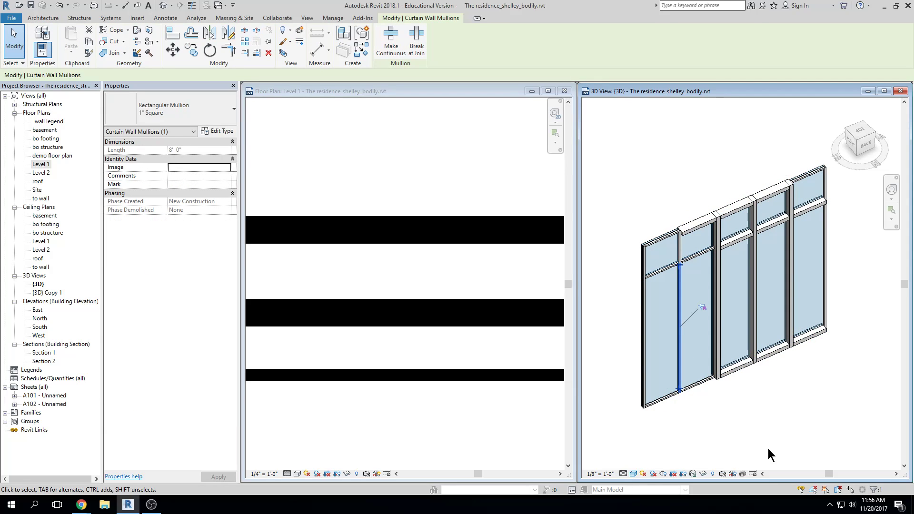
pyautogui.click(821, 376)
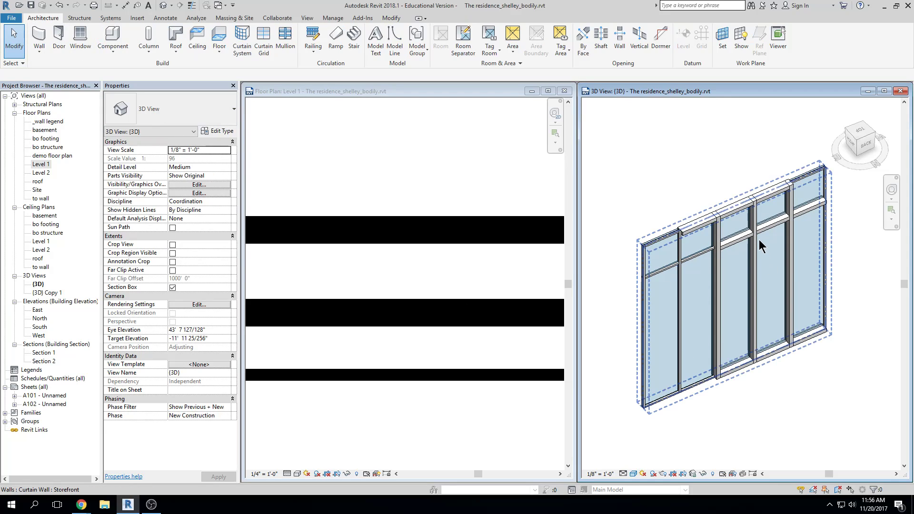
# - Compare the properties of the thick middle mullion with those of the whole storefront wall, and clear the selection
pyautogui.click(756, 255)
pyautogui.press('Escape')
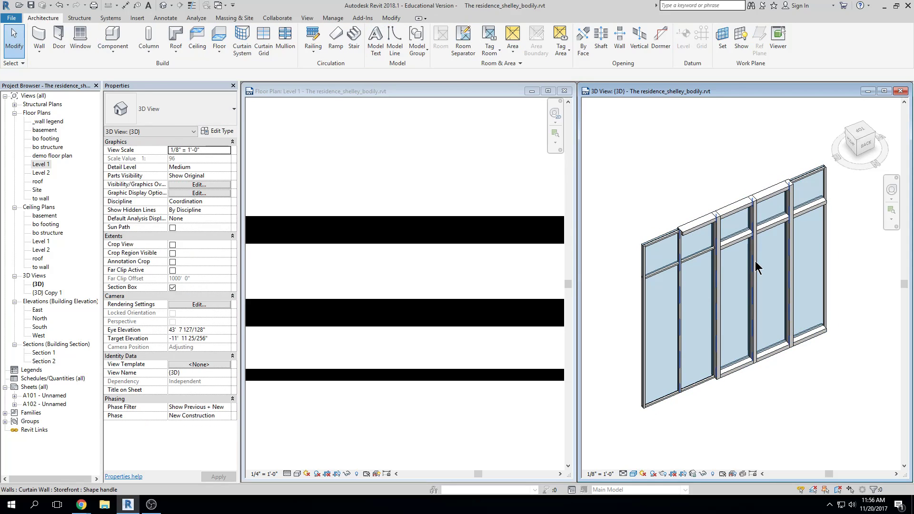
pyautogui.click(756, 267)
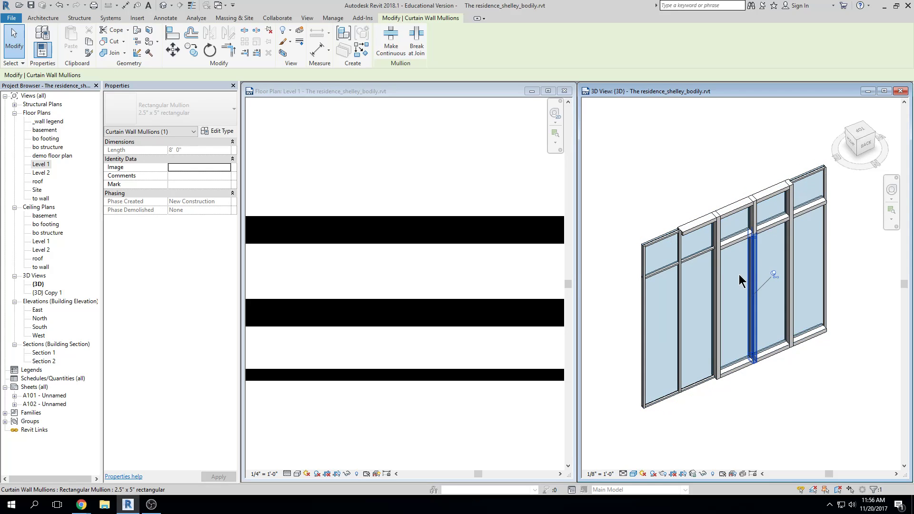
pyautogui.click(660, 236)
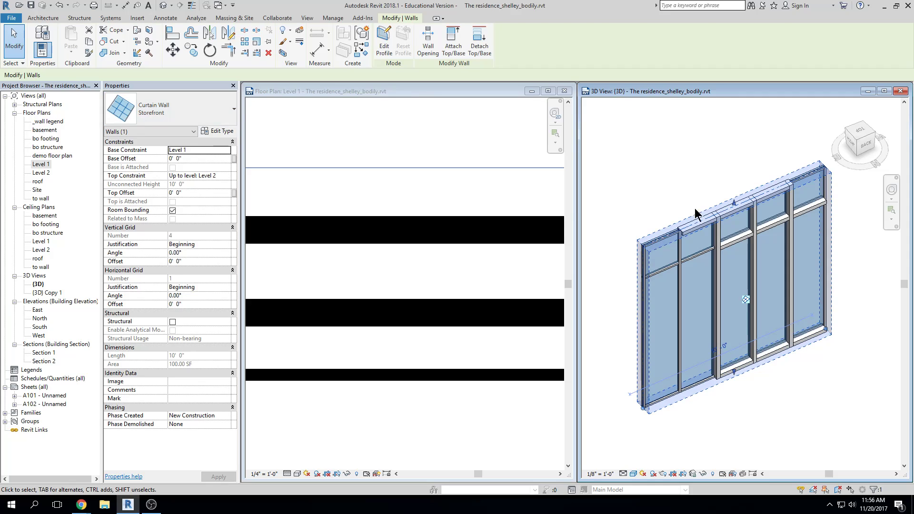
pyautogui.click(660, 192)
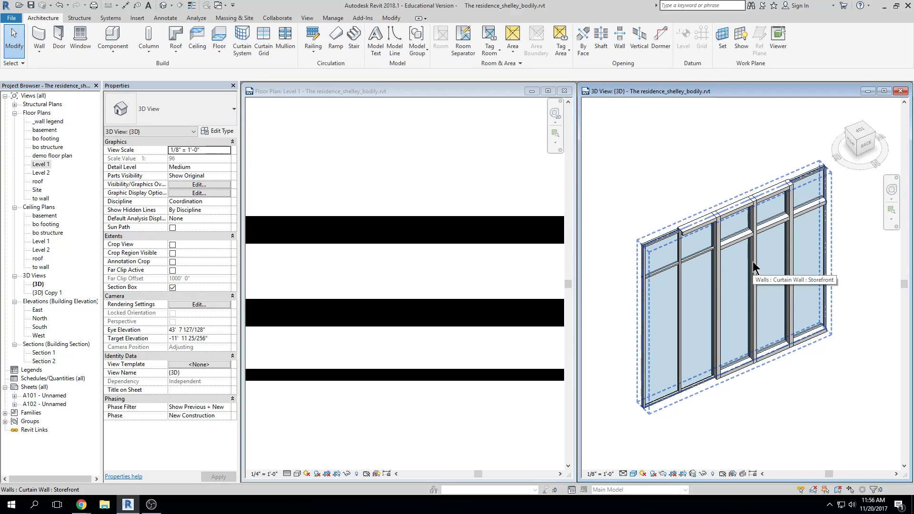
# - Check the type association and spacing of the vertical curtain grid line at the first thick mullion, and deselect it
pyautogui.click(716, 257)
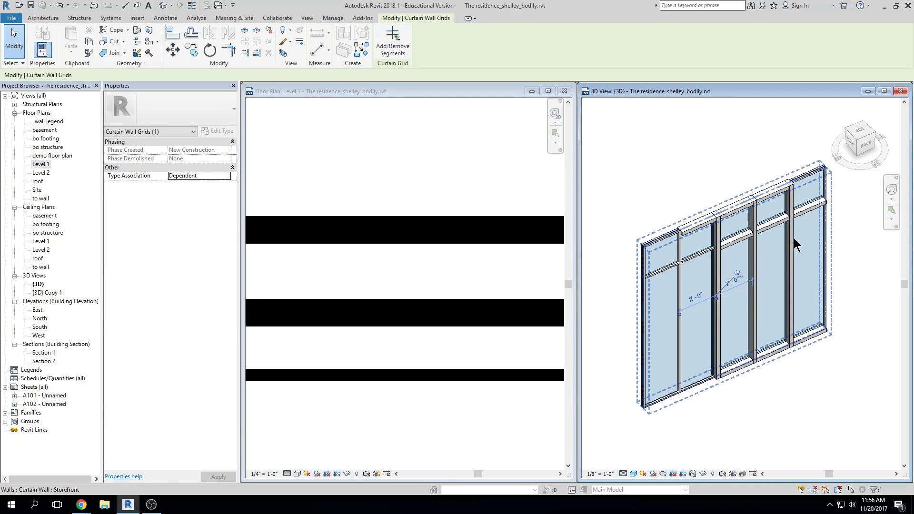
pyautogui.scroll(3, 766, 267)
pyautogui.moveTo(785, 362); pyautogui.dragTo(805, 353, button='middle')
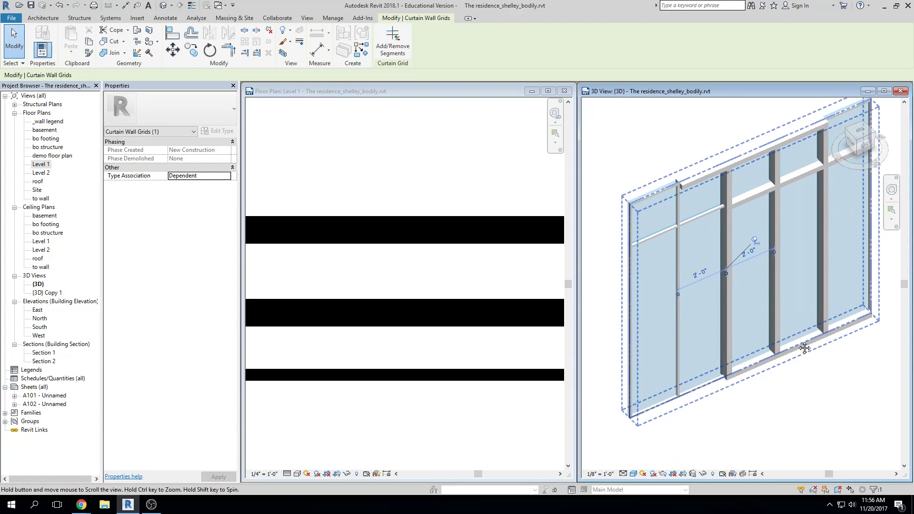
pyautogui.press('Escape')
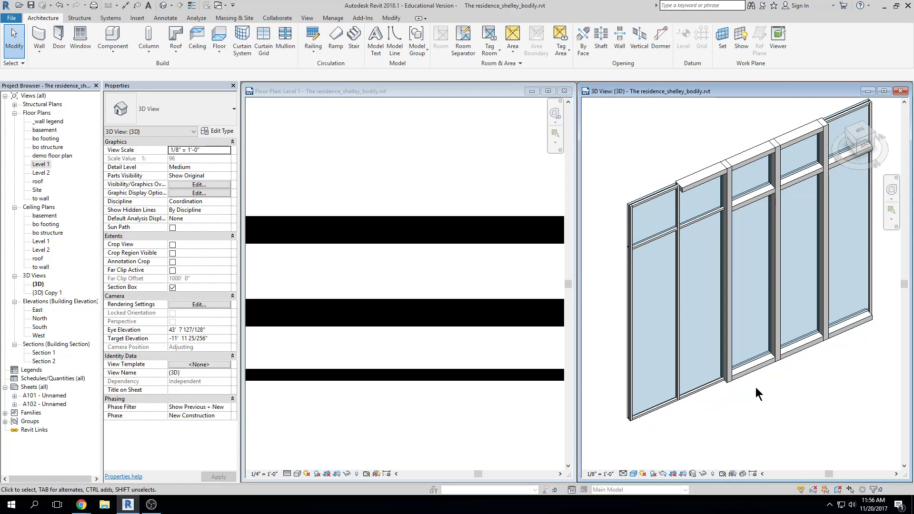
# - Examine the storefront's thick and thin mullions along the wall in the Level 1 floor plan
pyautogui.scroll(-5, 422, 195)
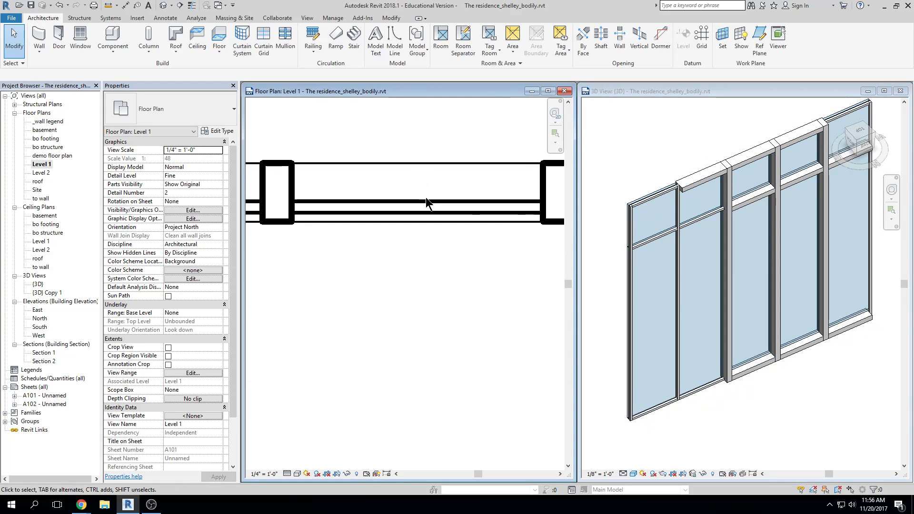
pyautogui.scroll(-3, 402, 204)
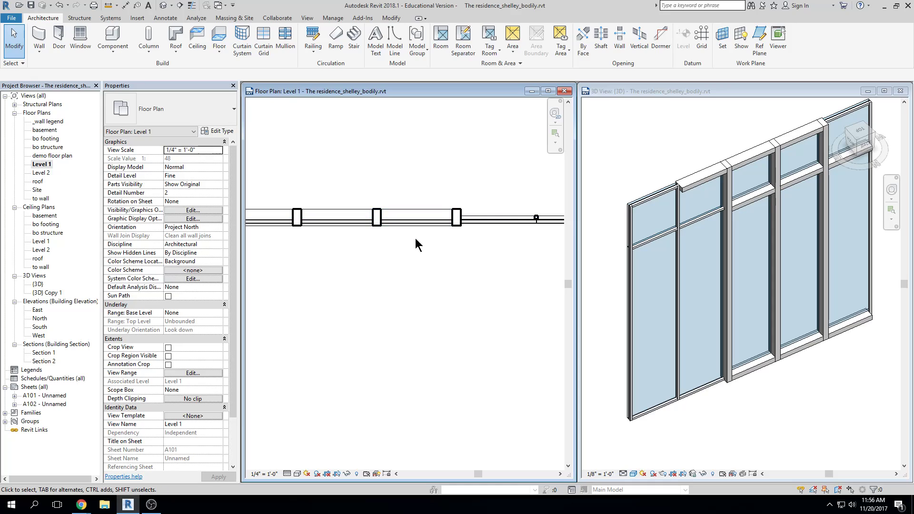
pyautogui.scroll(-1, 415, 237)
pyautogui.scroll(-1, 458, 253)
pyautogui.moveTo(469, 267); pyautogui.dragTo(463, 275, button='middle')
pyautogui.scroll(1, 399, 268)
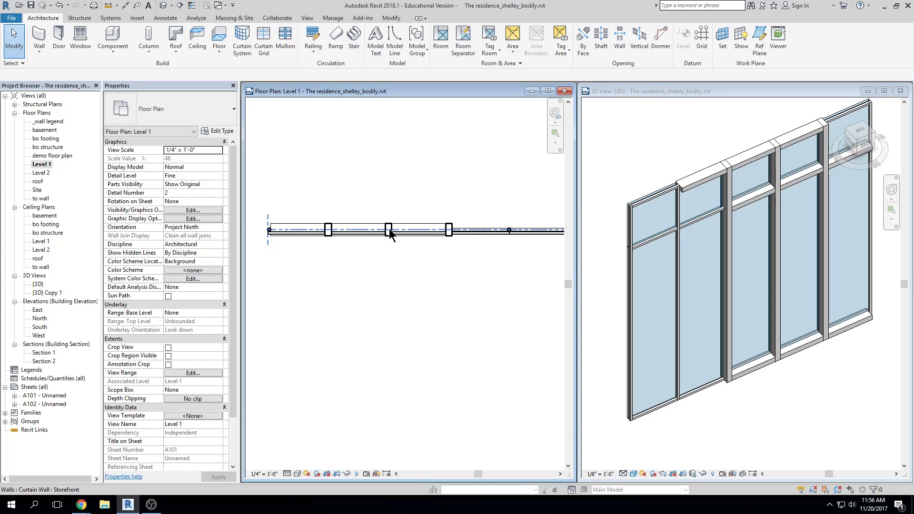
pyautogui.scroll(2, 388, 231)
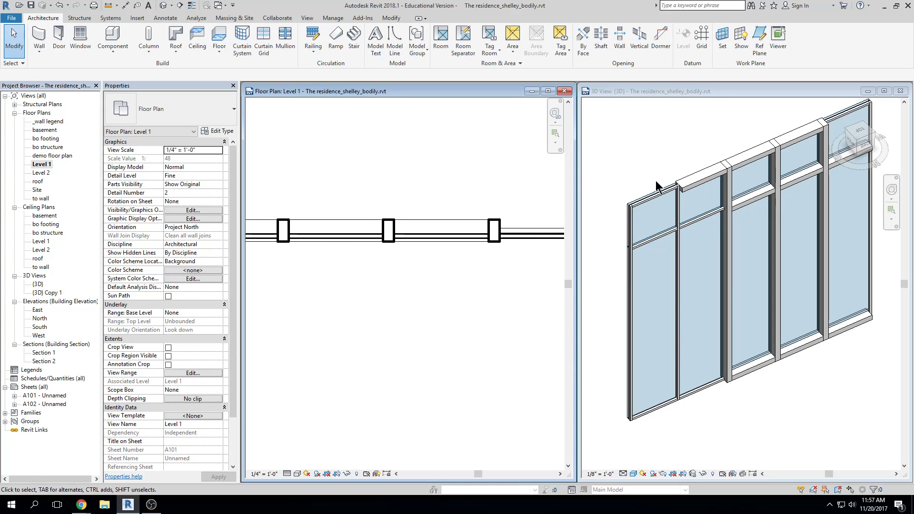
# - Select the storefront's horizontal curtain grid line at the thin mullions in the 3D view to inspect its properties
pyautogui.scroll(3, 659, 241)
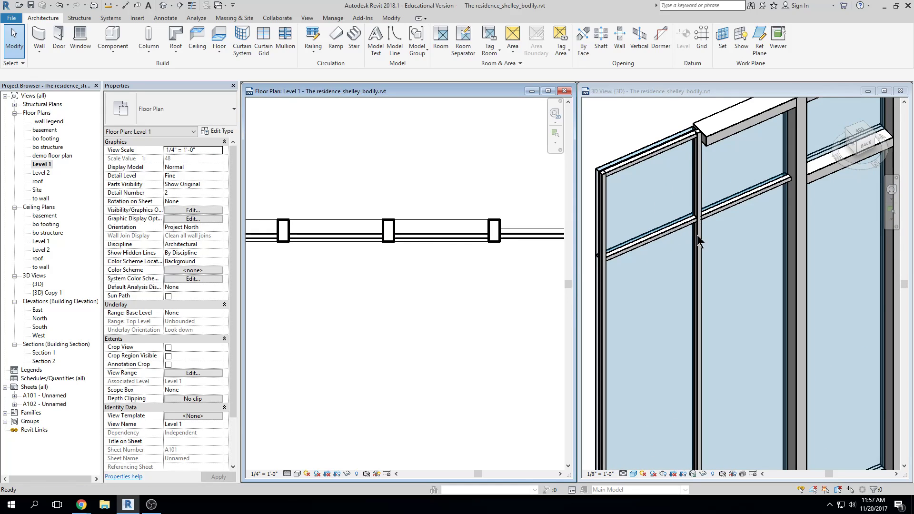
pyautogui.click(804, 276)
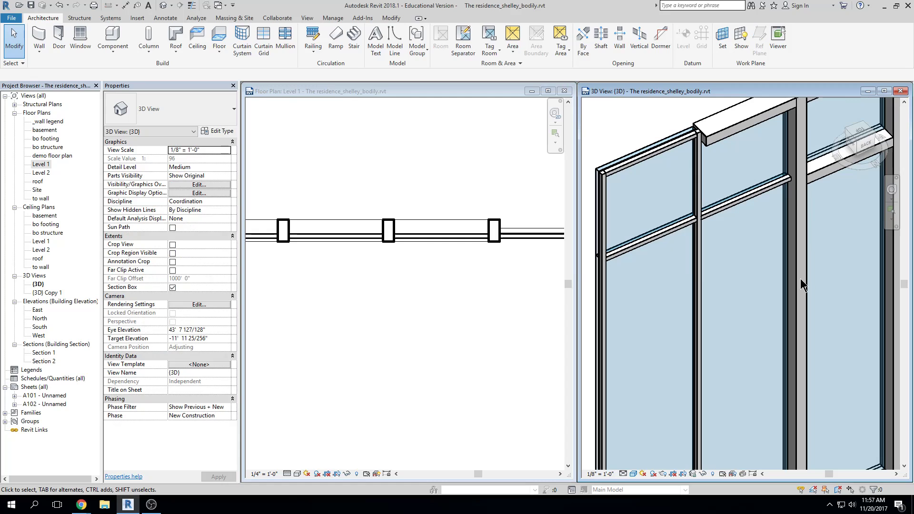
pyautogui.scroll(-3, 829, 153)
pyautogui.scroll(2, 660, 255)
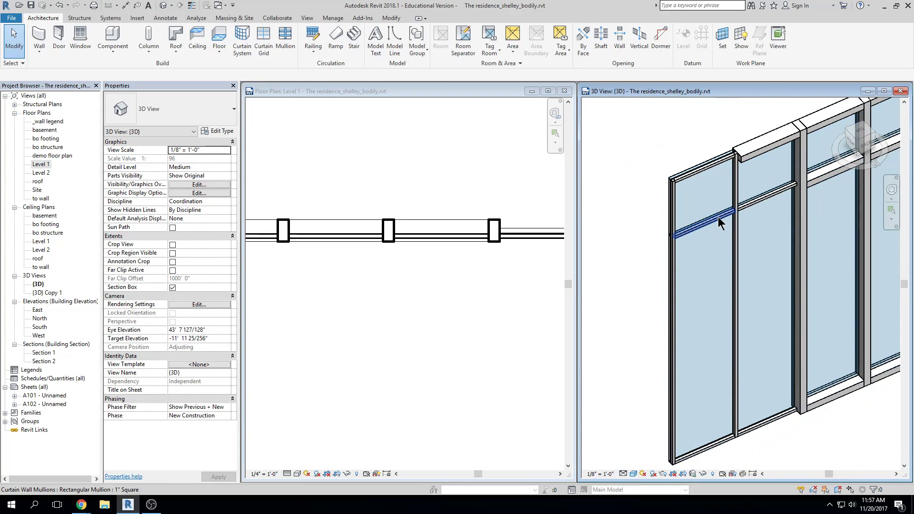
pyautogui.scroll(3, 719, 222)
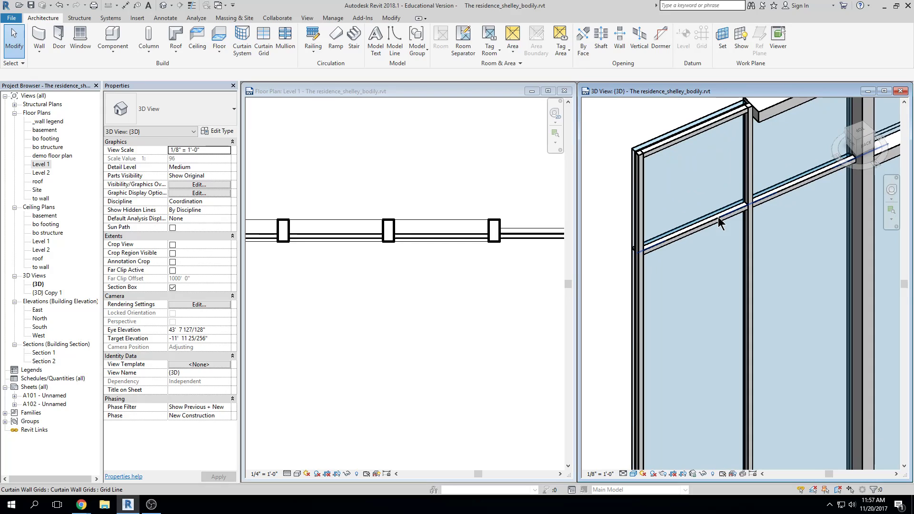
pyautogui.click(719, 222)
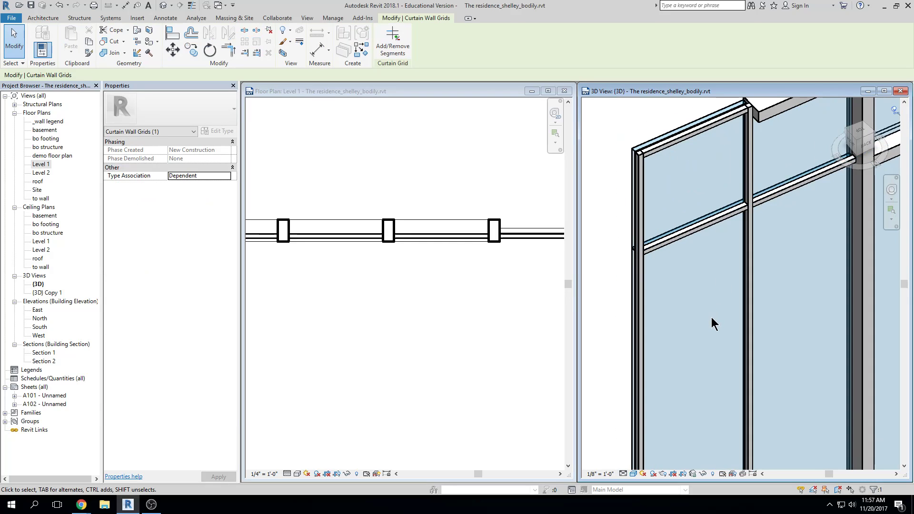
# - Select the Storefront curtain wall at its base in the 3D view, then clear the selection
pyautogui.scroll(-4, 711, 319)
pyautogui.press('Escape')
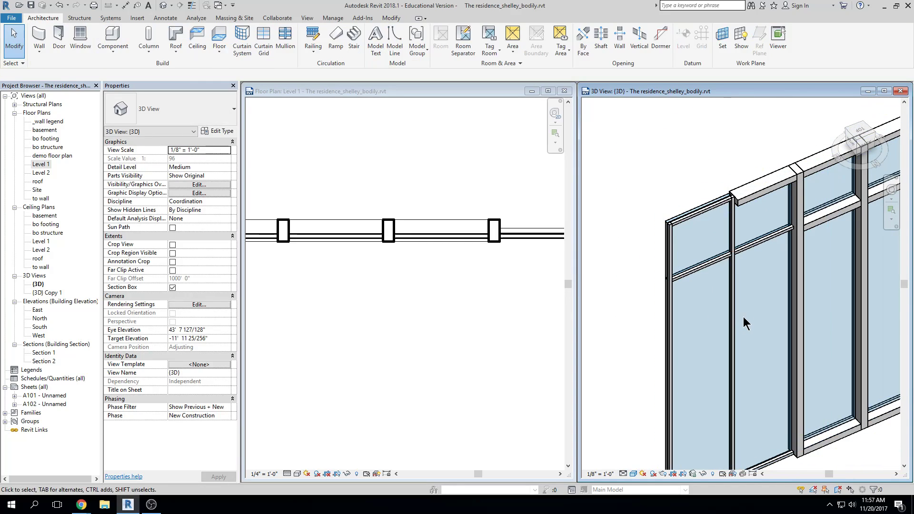
pyautogui.scroll(4, 684, 333)
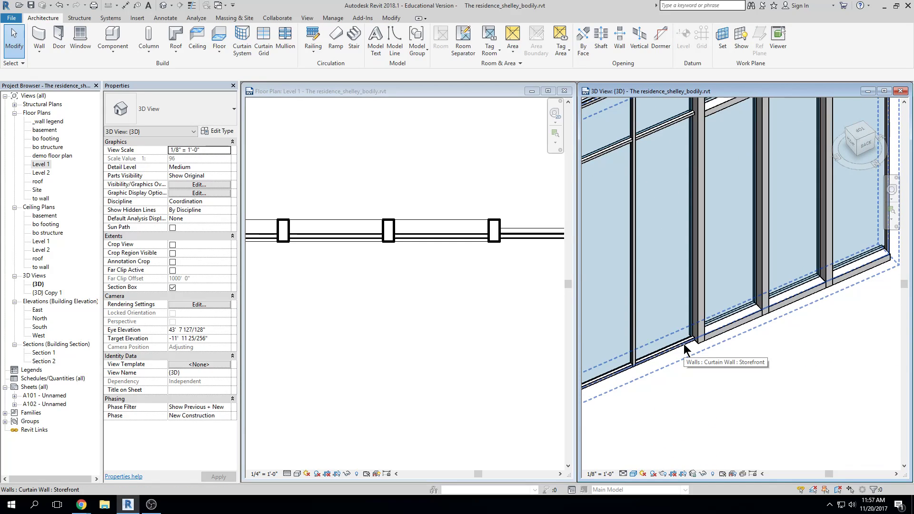
pyautogui.press('Tab')
pyautogui.press('Tab')
pyautogui.press('Tab')
pyautogui.press('Tab')
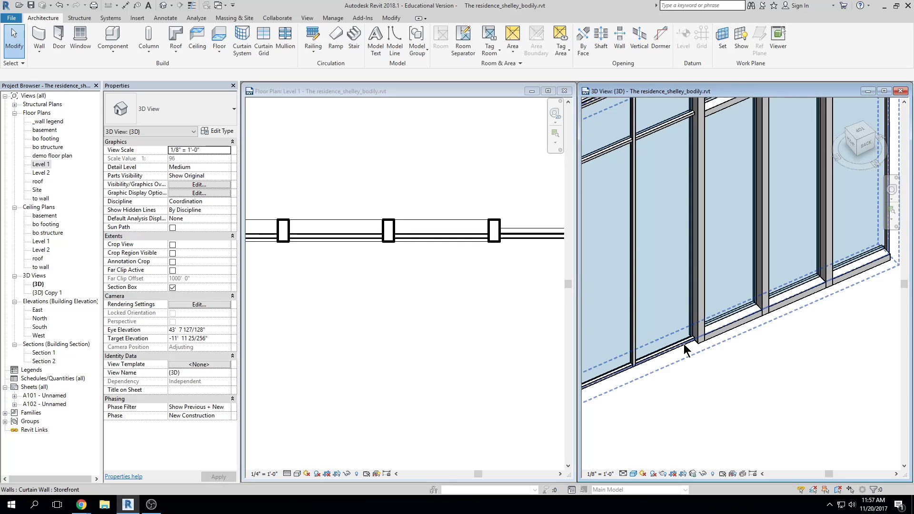
pyautogui.click(684, 344)
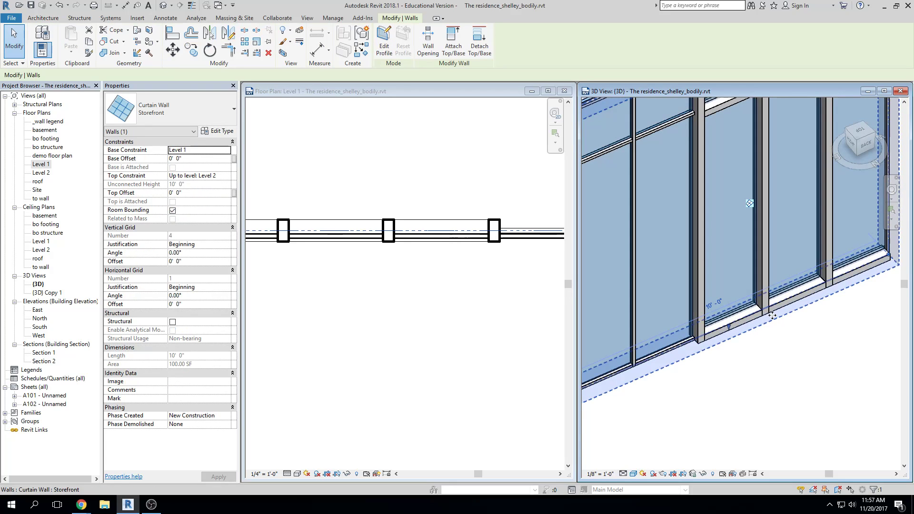
pyautogui.scroll(-1, 774, 316)
pyautogui.press('Escape')
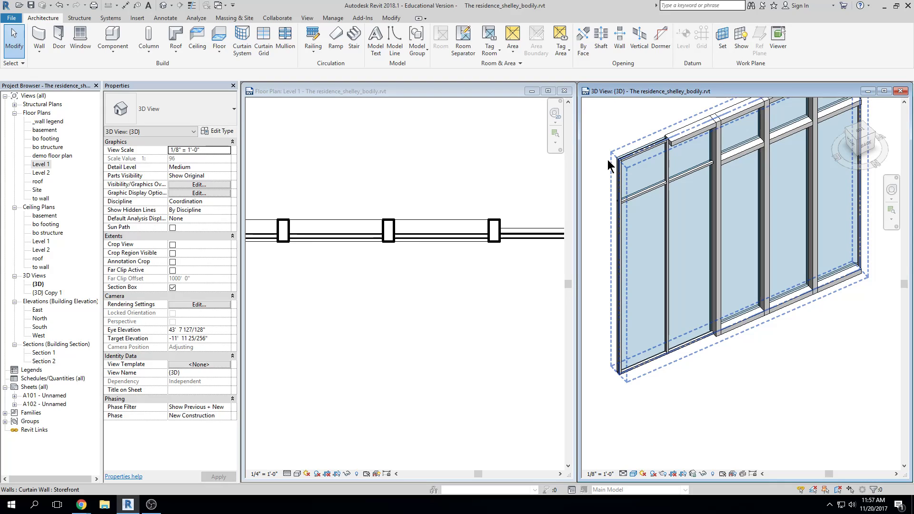
# - Change the tall glazed panel beside the thick mullion to the System Panel type Solid
pyautogui.click(710, 184)
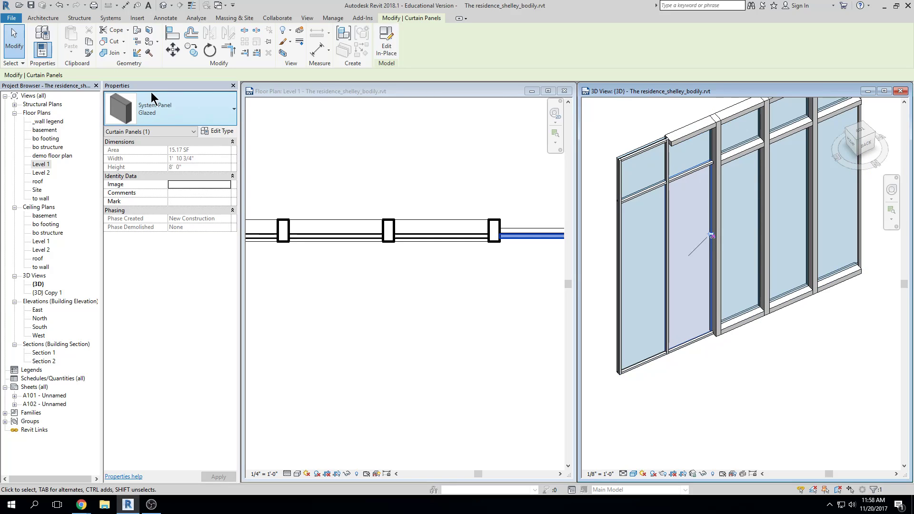
pyautogui.click(234, 109)
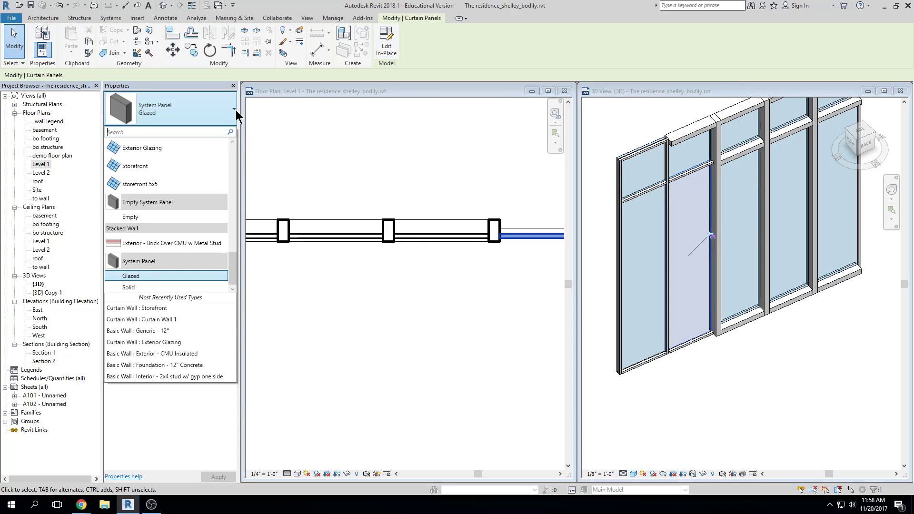
pyautogui.click(136, 288)
pyautogui.click(657, 380)
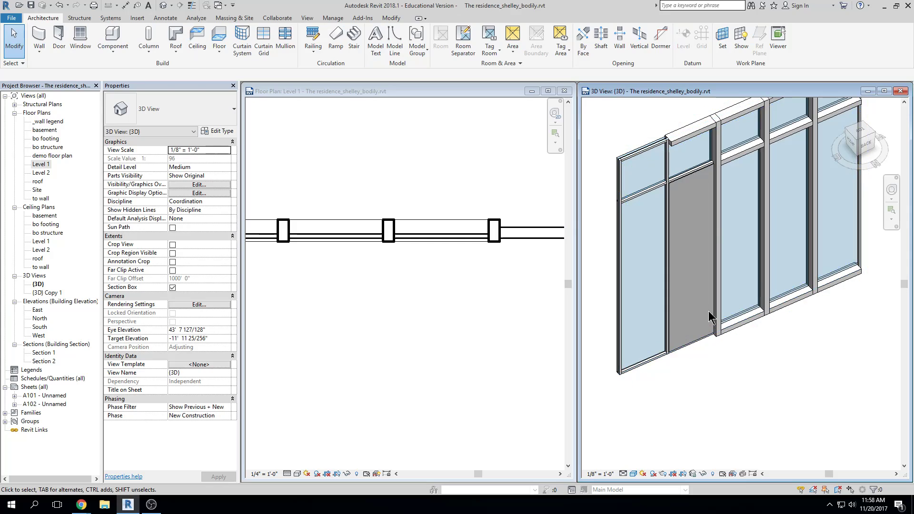
# - Examine the solid curtain panel and its bottom edge in the 3D view and the Level 1 plan
pyautogui.scroll(3, 712, 317)
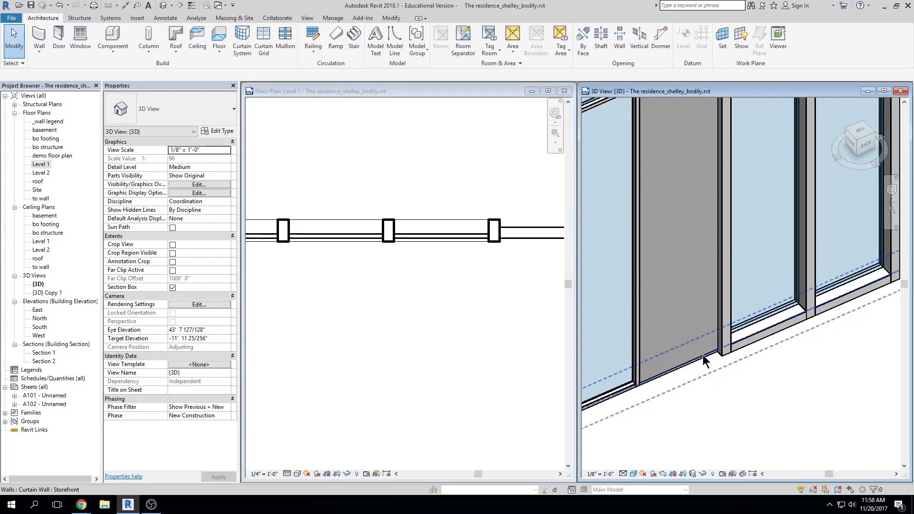
pyautogui.click(705, 362)
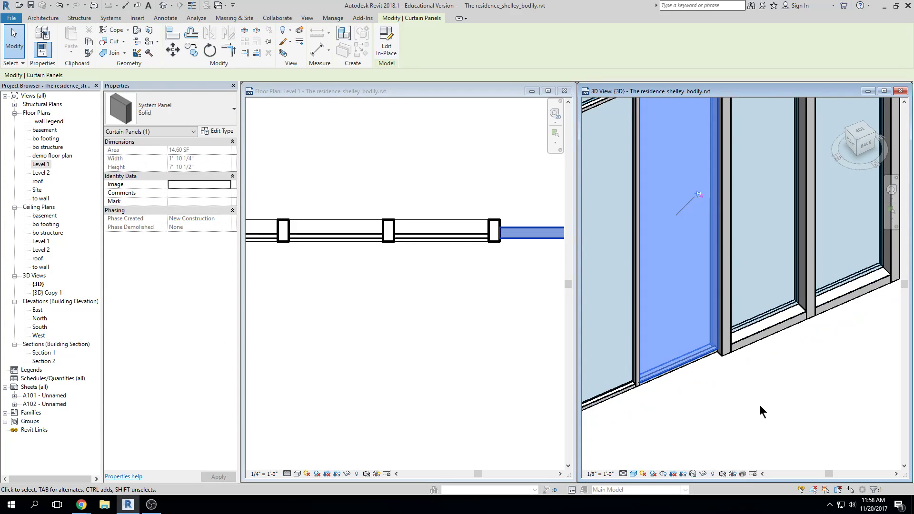
pyautogui.scroll(-1, 720, 380)
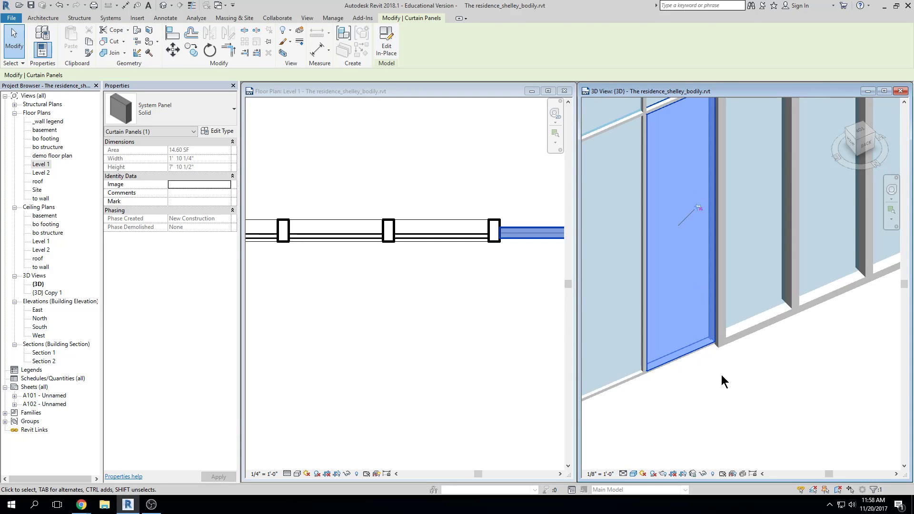
pyautogui.click(723, 377)
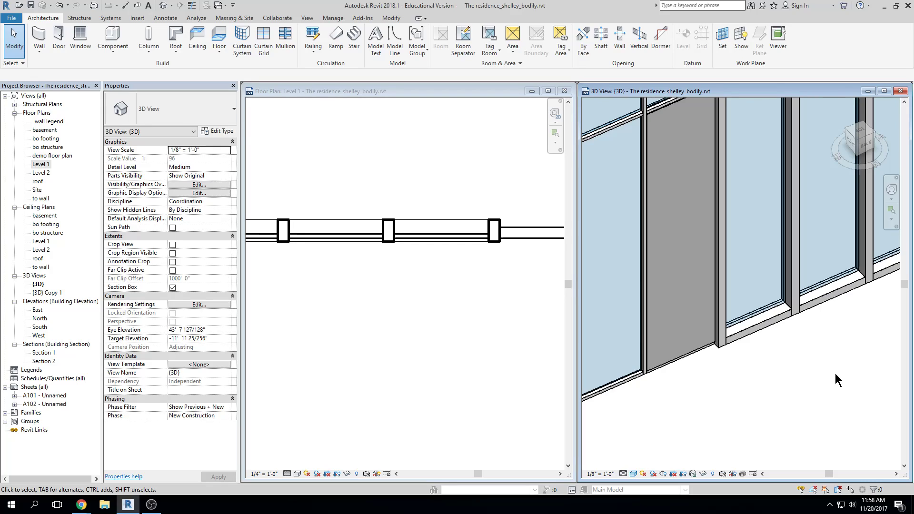
pyautogui.click(708, 351)
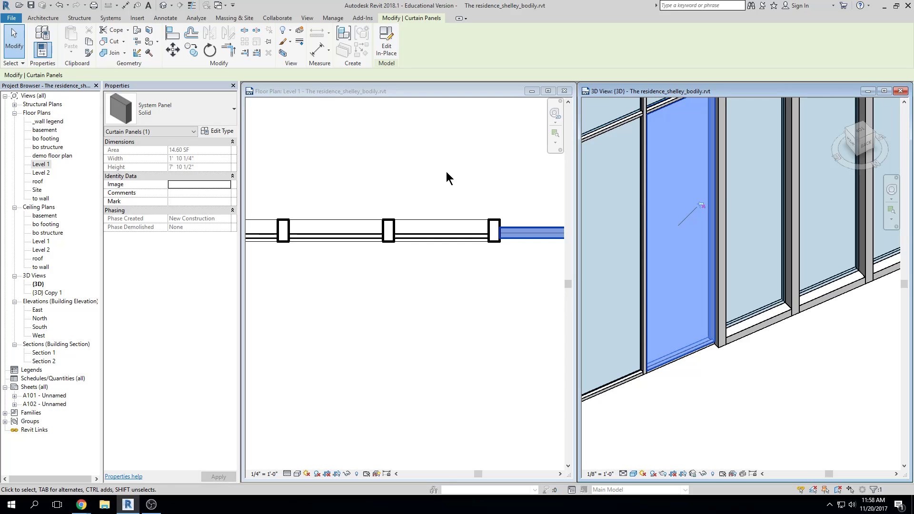
pyautogui.click(459, 261)
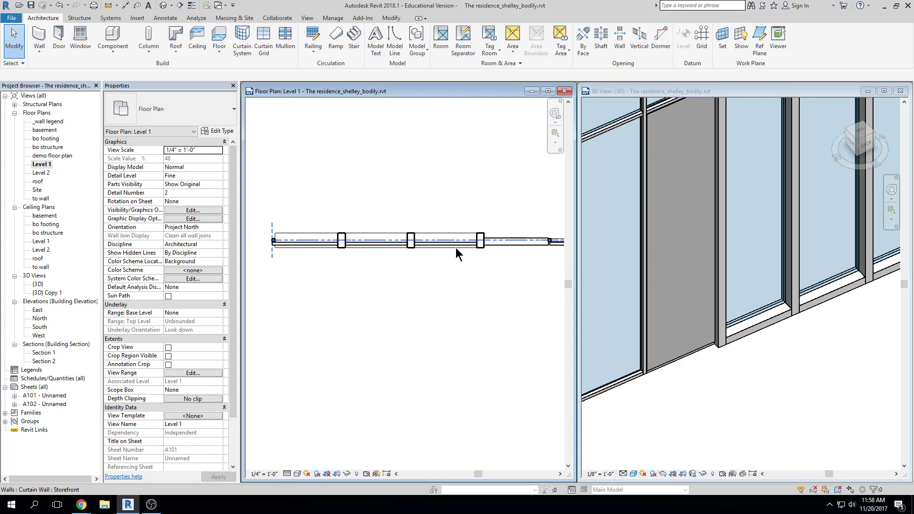
pyautogui.click(678, 396)
pyautogui.scroll(-3, 677, 396)
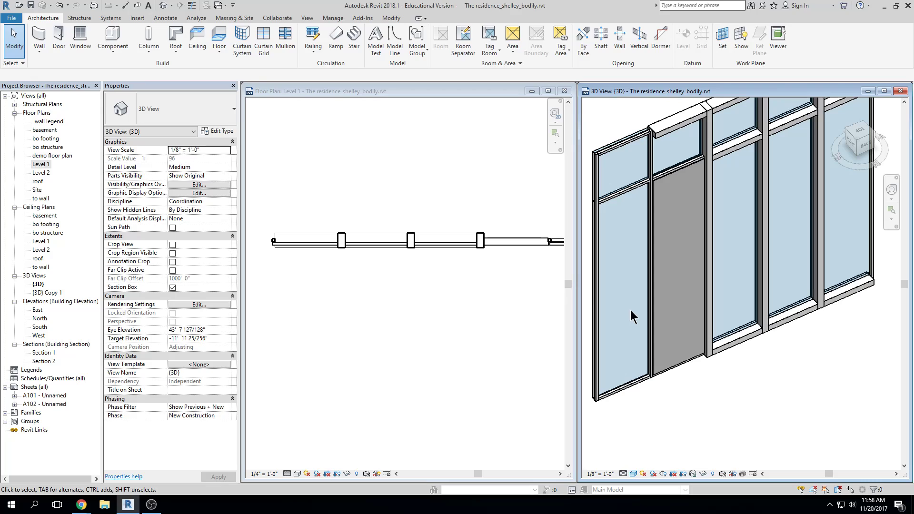
# - Open the family library for loading and preview the empty, glazed and solid families in the Curtain Wall Panels folder
pyautogui.click(530, 292)
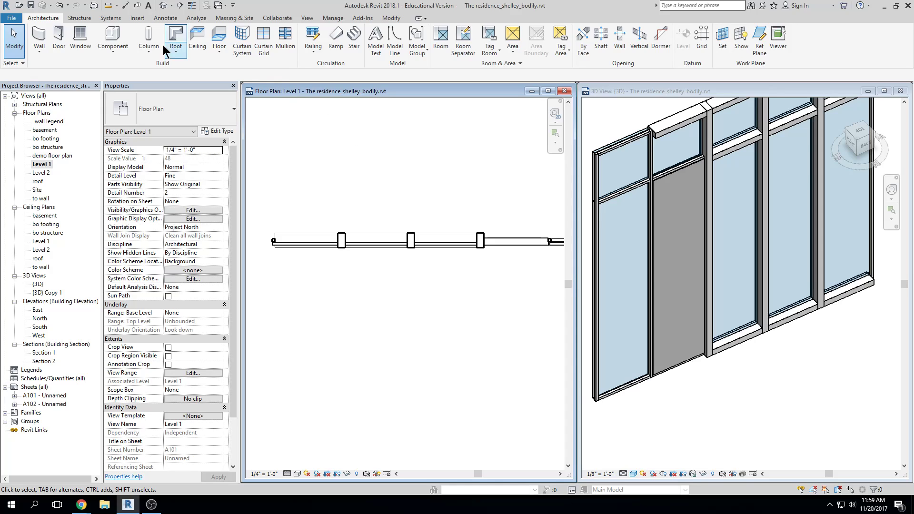
pyautogui.click(138, 19)
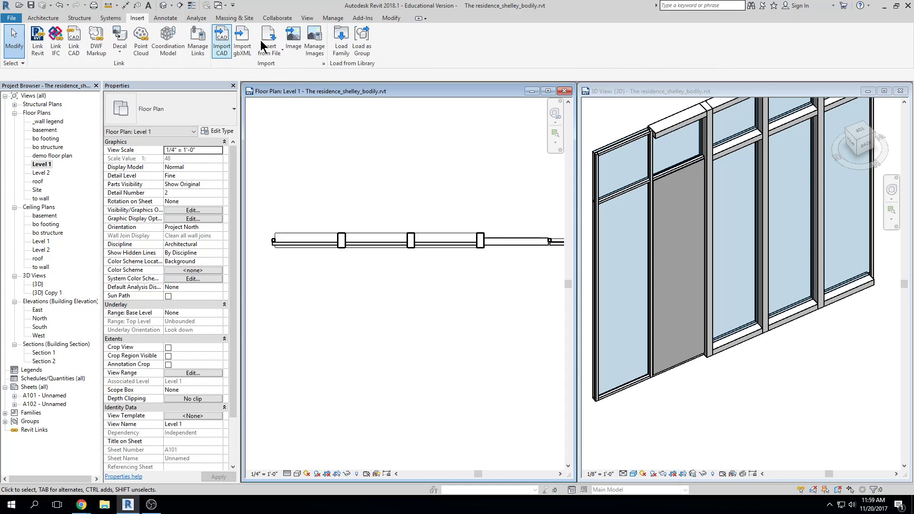
pyautogui.click(338, 48)
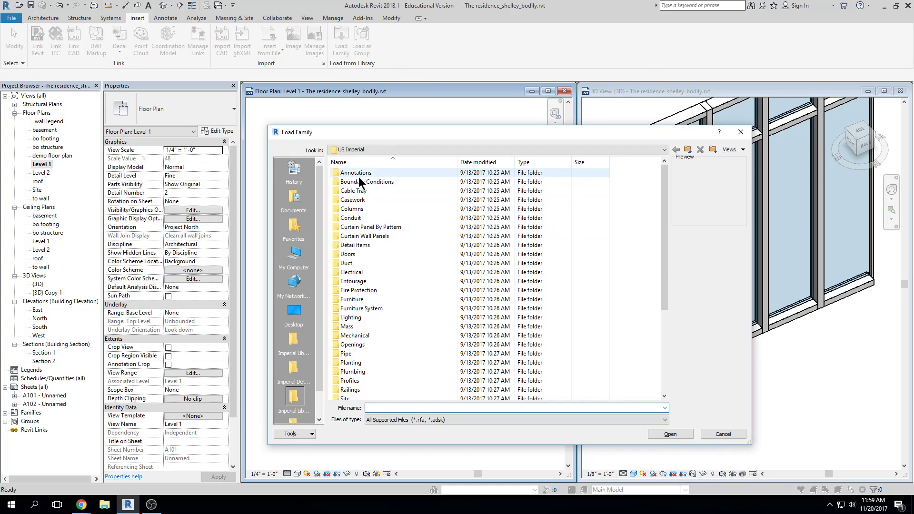
pyautogui.doubleClick(362, 236)
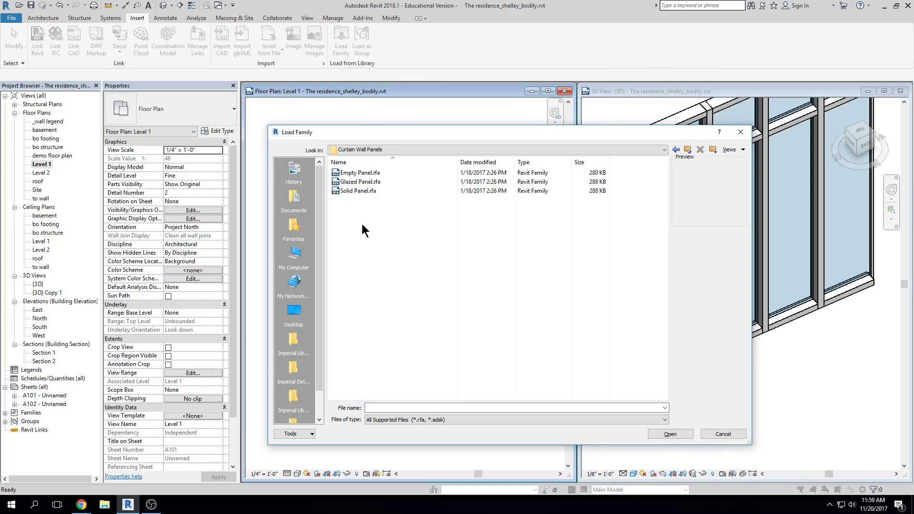
pyautogui.click(366, 174)
pyautogui.click(370, 182)
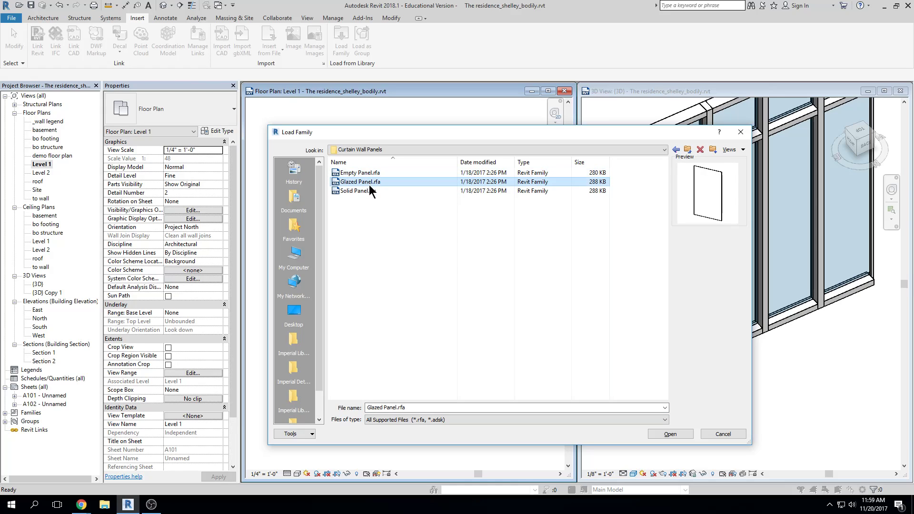
pyautogui.click(383, 190)
pyautogui.click(676, 150)
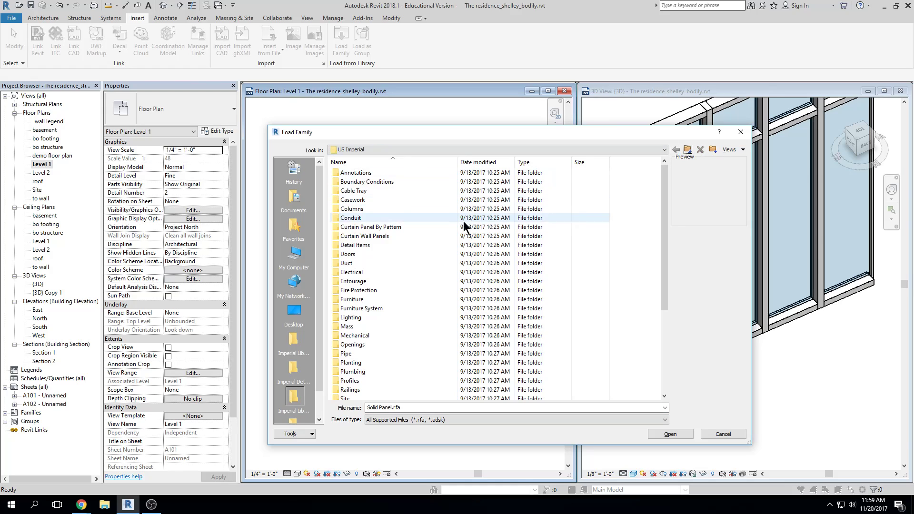
# - Preview the curtain wall, opening, double glass and double-acting door families in the library's Doors folder
pyautogui.scroll(3, 398, 322)
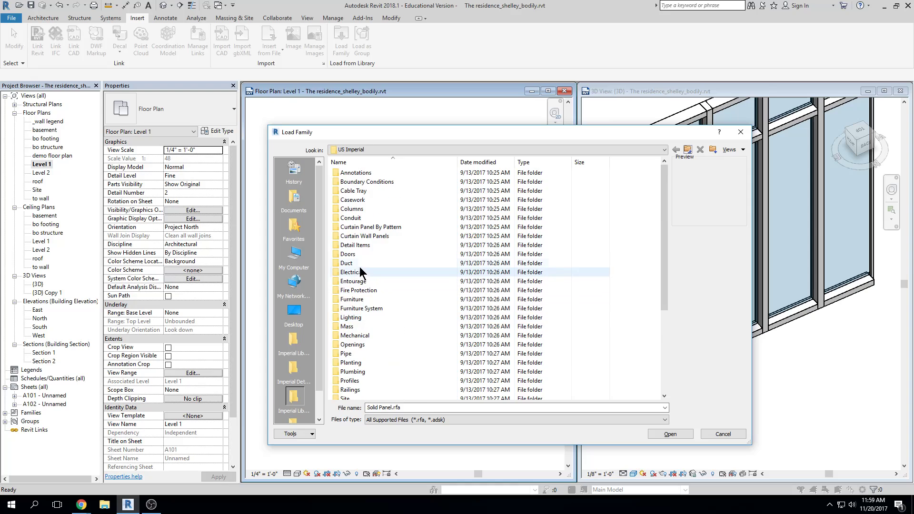
pyautogui.doubleClick(360, 253)
pyautogui.click(401, 201)
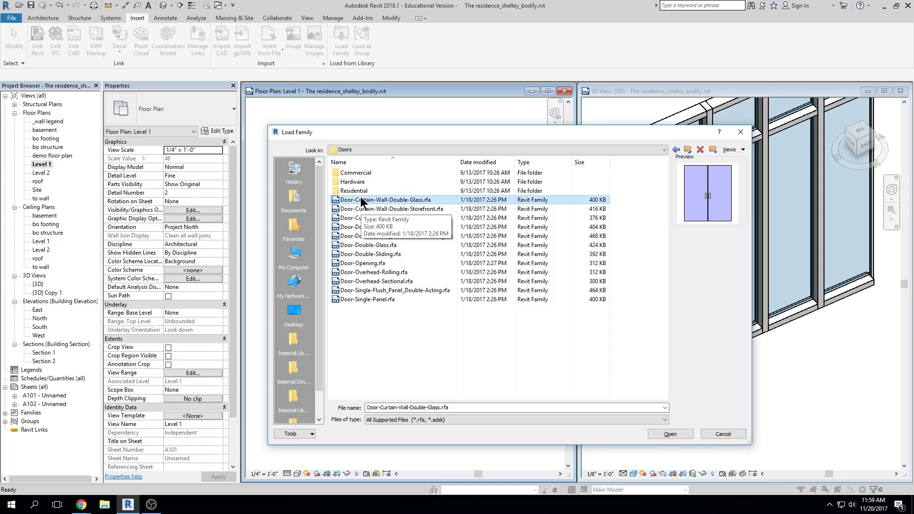
pyautogui.click(396, 209)
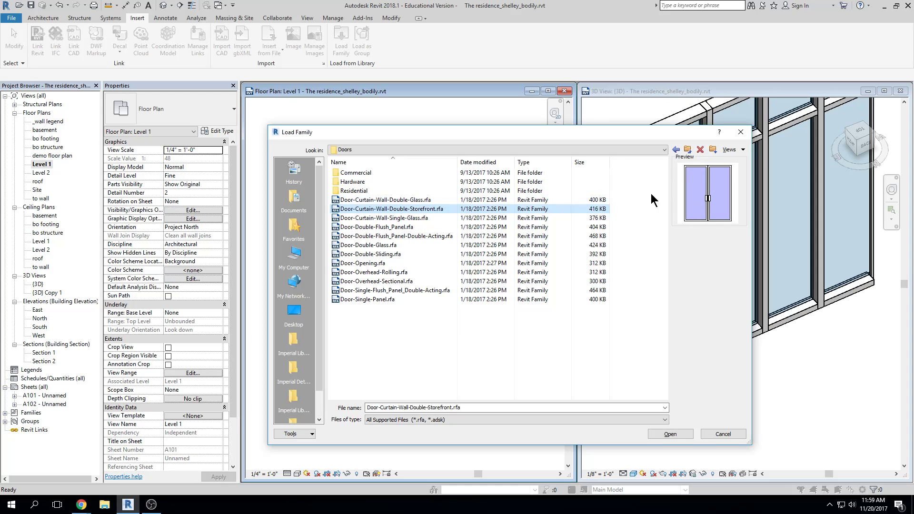
pyautogui.click(417, 200)
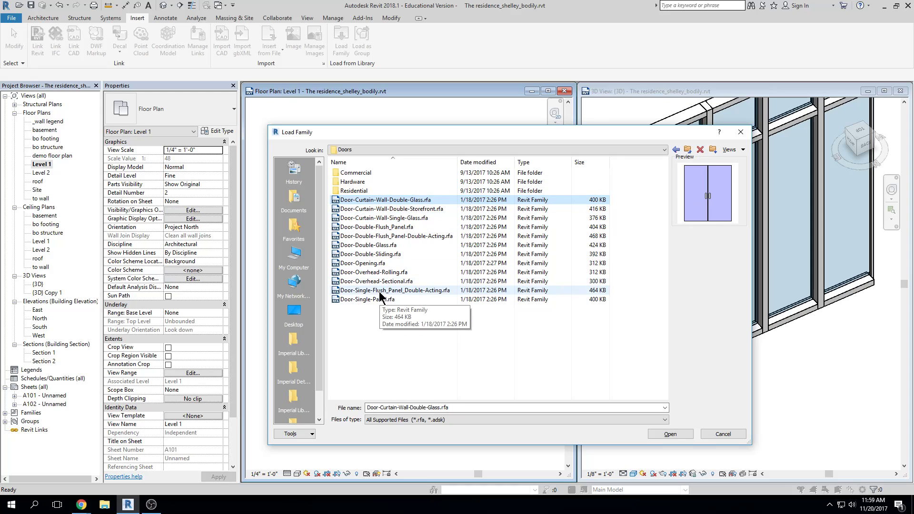
pyautogui.click(393, 209)
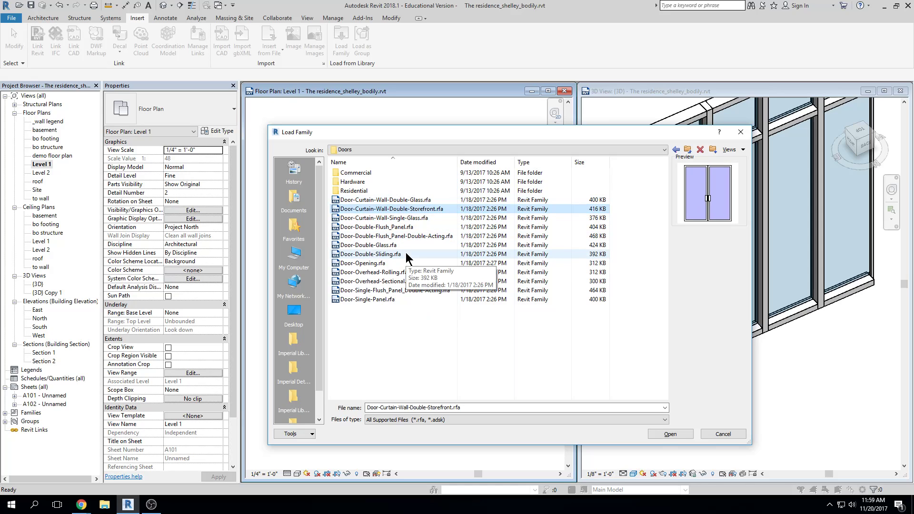
pyautogui.click(384, 264)
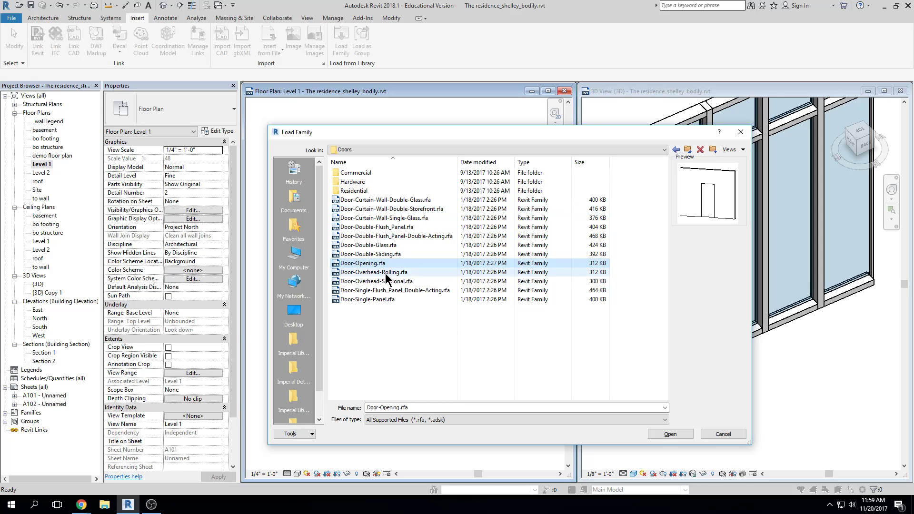
pyautogui.click(380, 246)
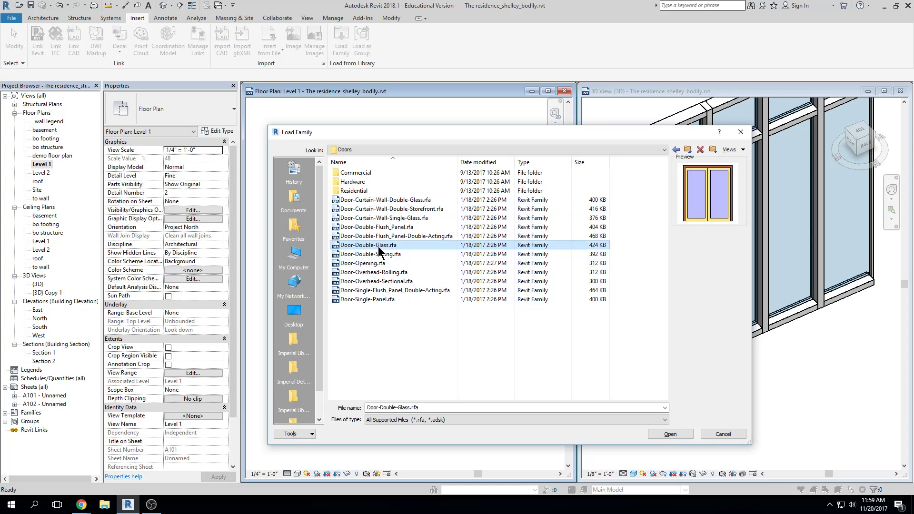
pyautogui.click(379, 237)
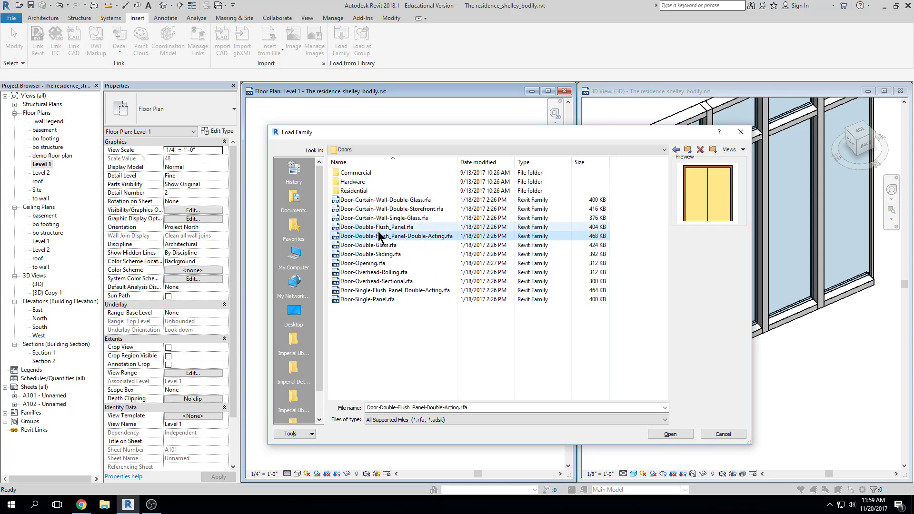
# - Load the families Door-Curtain-Wall-Double-Glass, Door-Curtain-Wall-Double-Storefront and Door-Curtain-Wall-Single-Glass into the project
pyautogui.click(381, 218)
pyautogui.keyDown('shift'); pyautogui.click(380, 201); pyautogui.keyUp('shift')
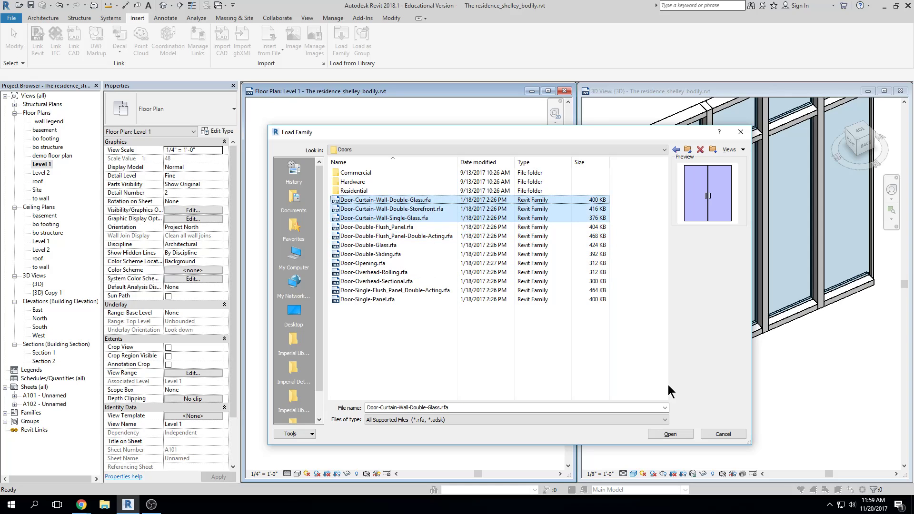
pyautogui.click(676, 433)
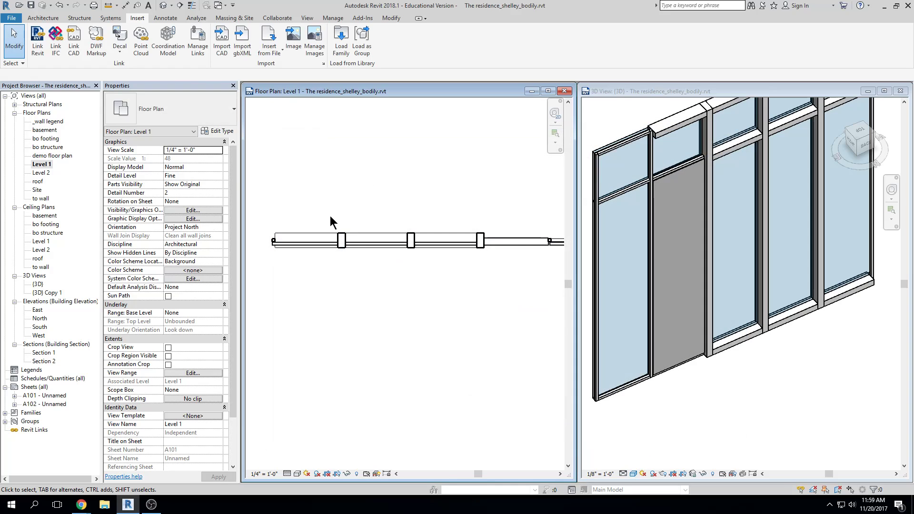
# - Change the tall glazed panel next to the solid panel in the 3D view to the Empty system panel type
pyautogui.click(53, 19)
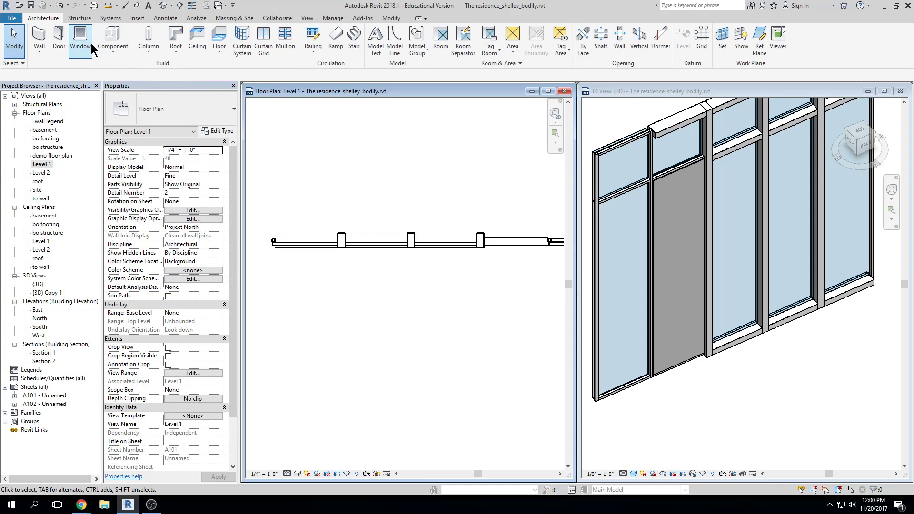
pyautogui.click(624, 253)
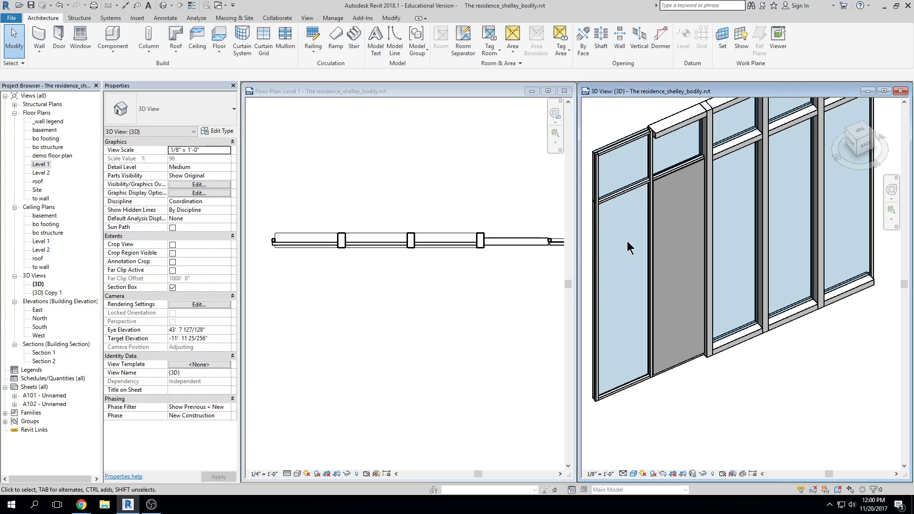
pyautogui.scroll(3, 657, 195)
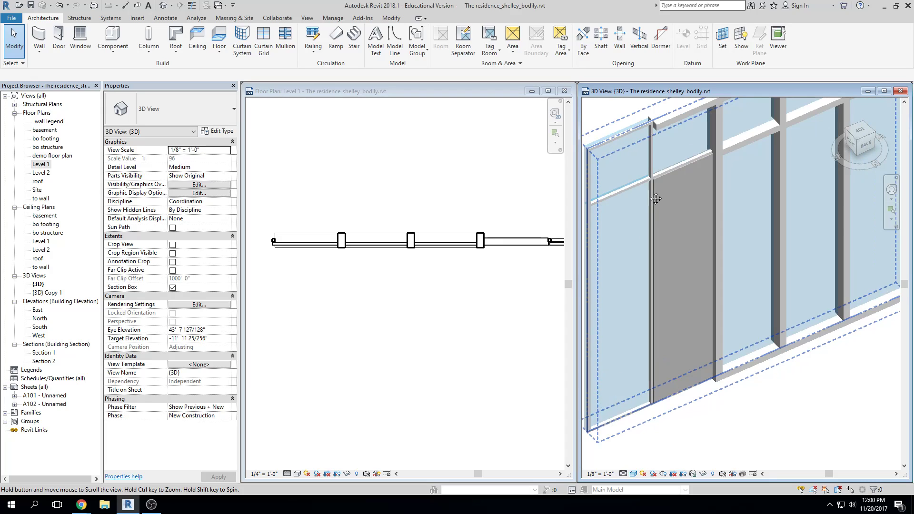
pyautogui.scroll(4, 667, 187)
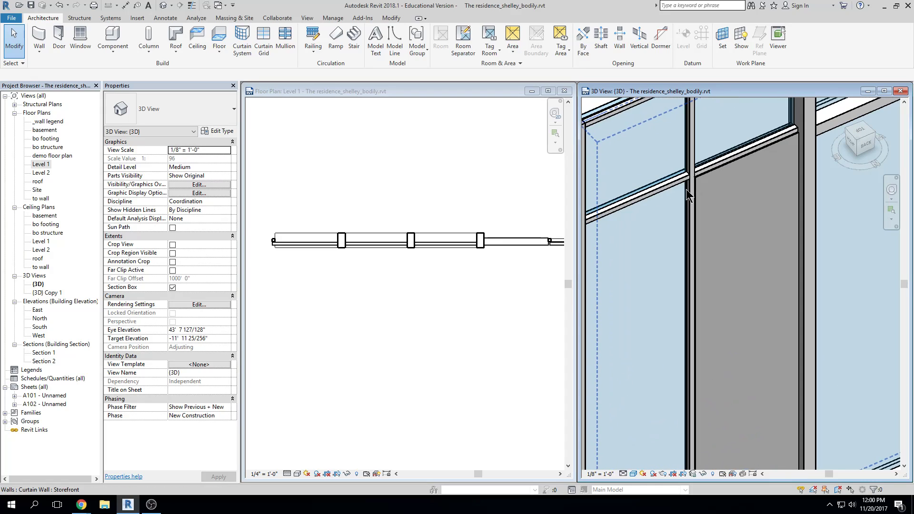
pyautogui.click(685, 191)
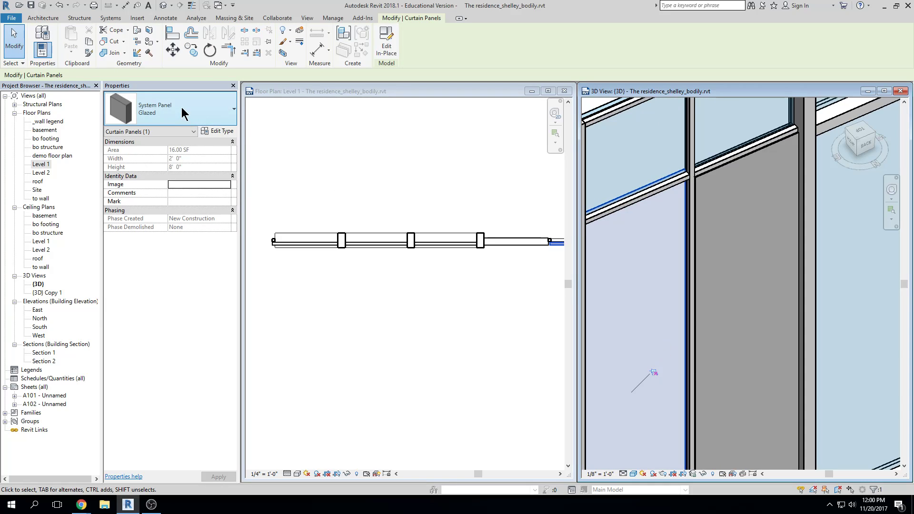
pyautogui.click(192, 113)
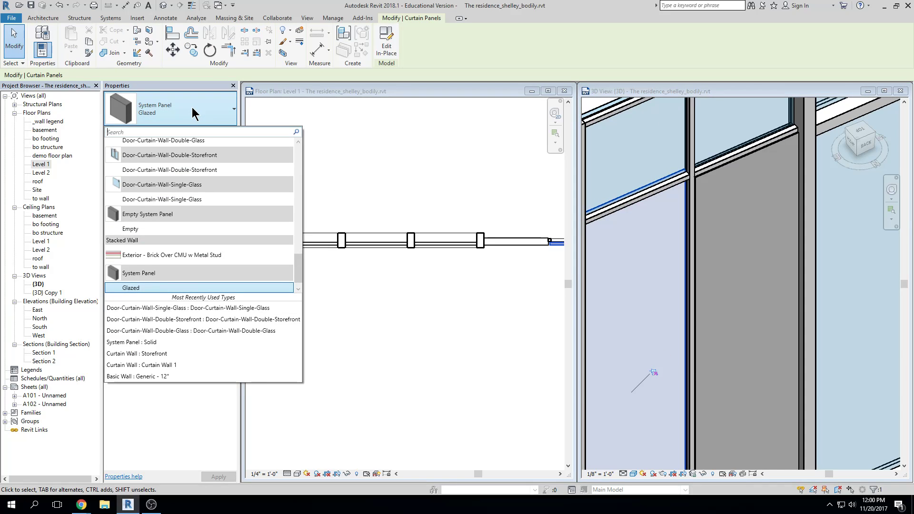
pyautogui.scroll(1, 233, 184)
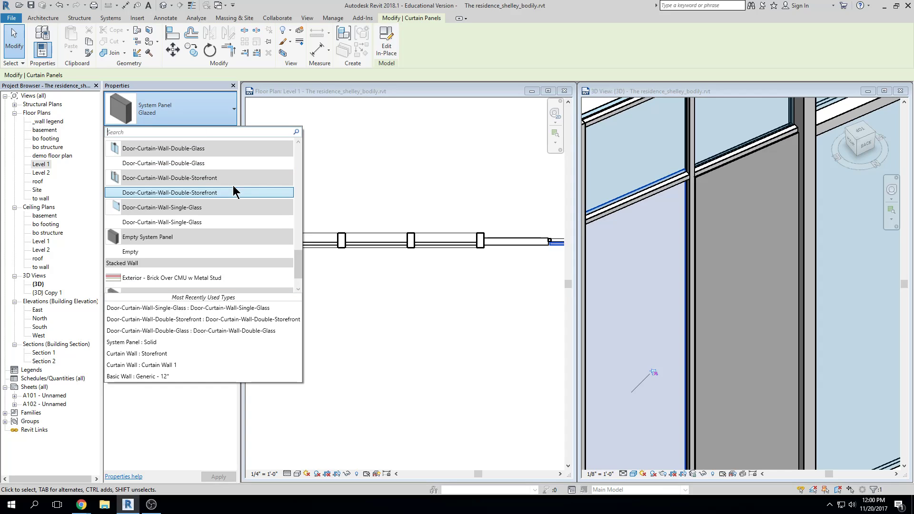
pyautogui.scroll(5, 266, 261)
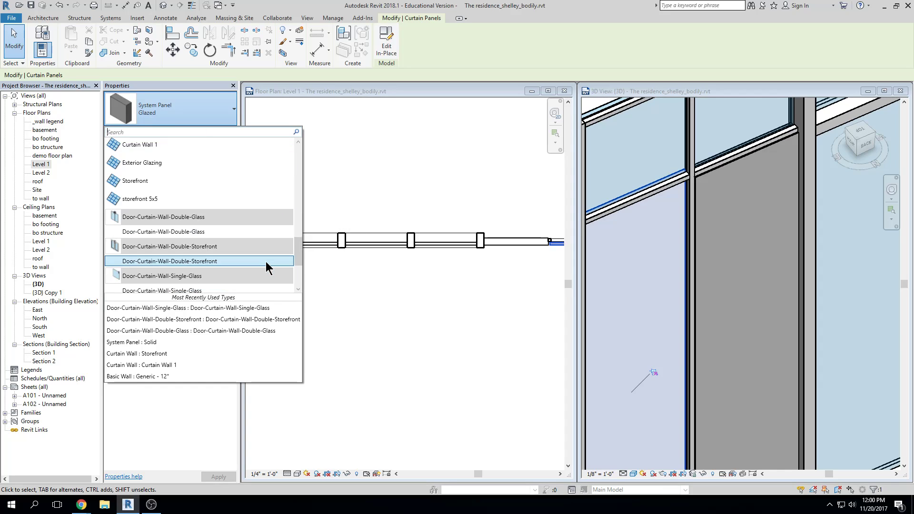
pyautogui.scroll(-3, 265, 262)
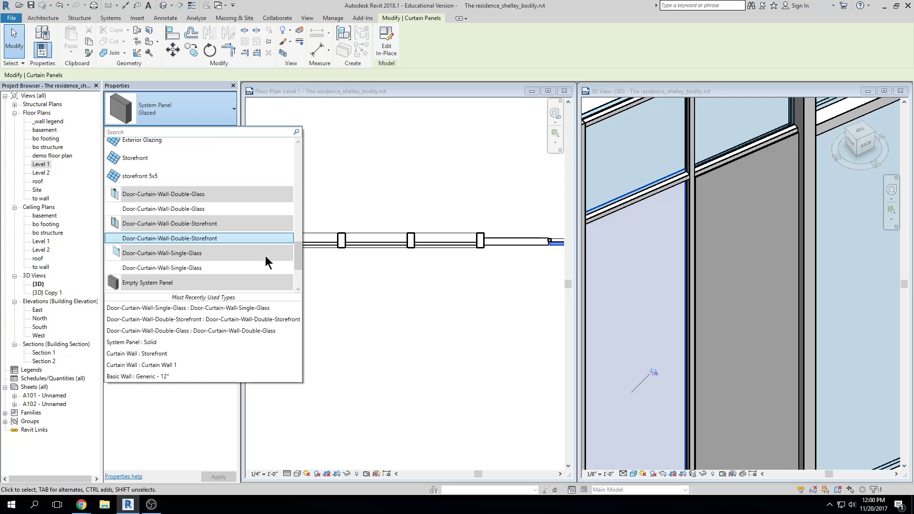
pyautogui.scroll(-4, 211, 258)
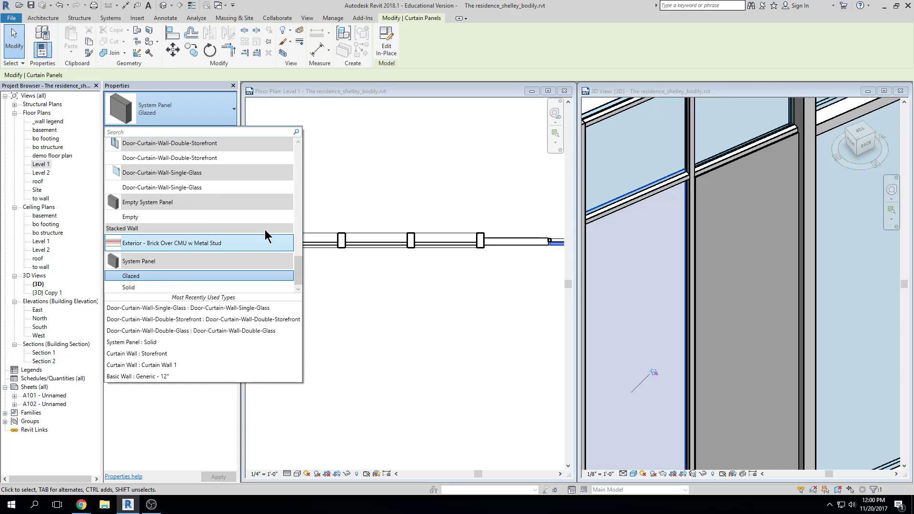
pyautogui.click(224, 217)
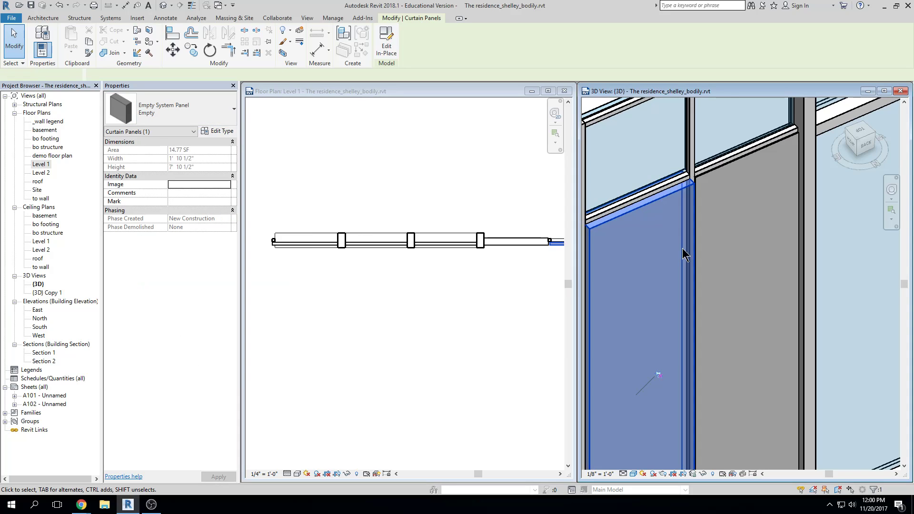
pyautogui.press('Escape')
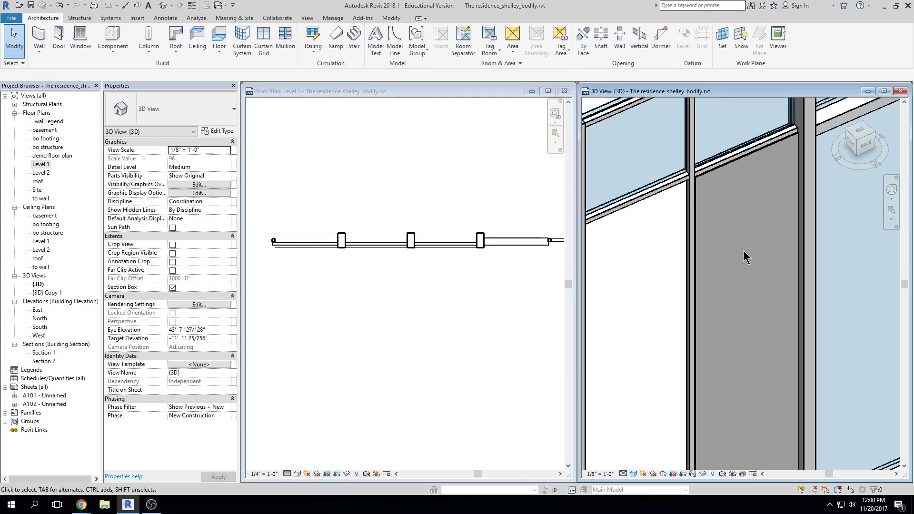
# - Change the empty end panel beside the solid panel to the Door-Curtain-Wall-Single-Glass family
pyautogui.keyDown('shift'); pyautogui.moveTo(892, 261); pyautogui.dragTo(822, 231, button='middle'); pyautogui.keyUp('shift')
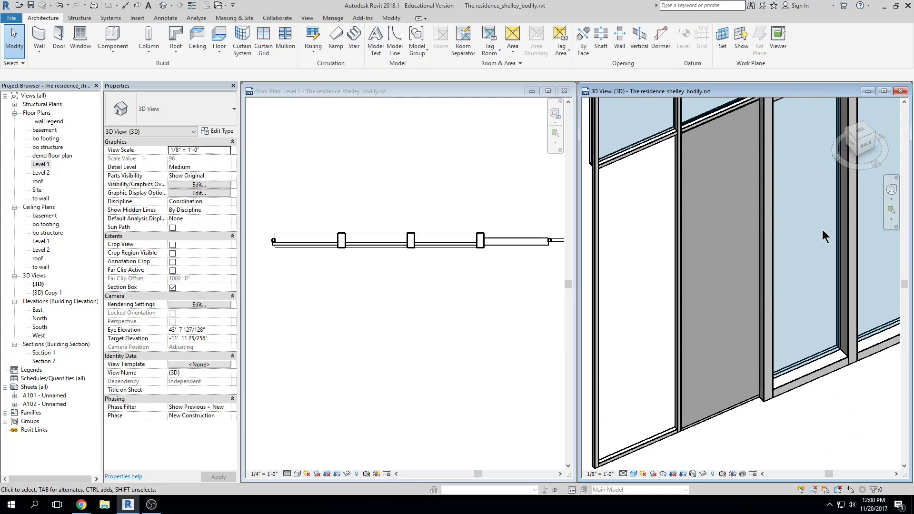
pyautogui.scroll(4, 650, 152)
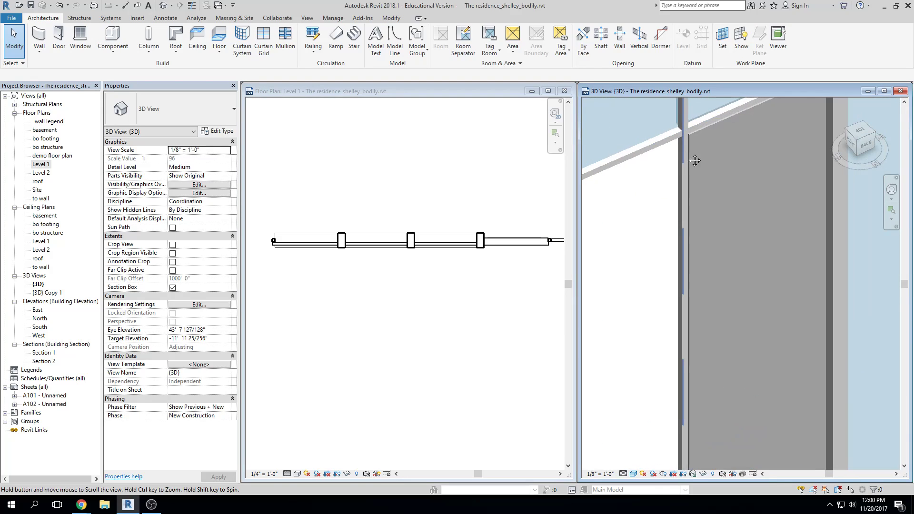
pyautogui.click(671, 151)
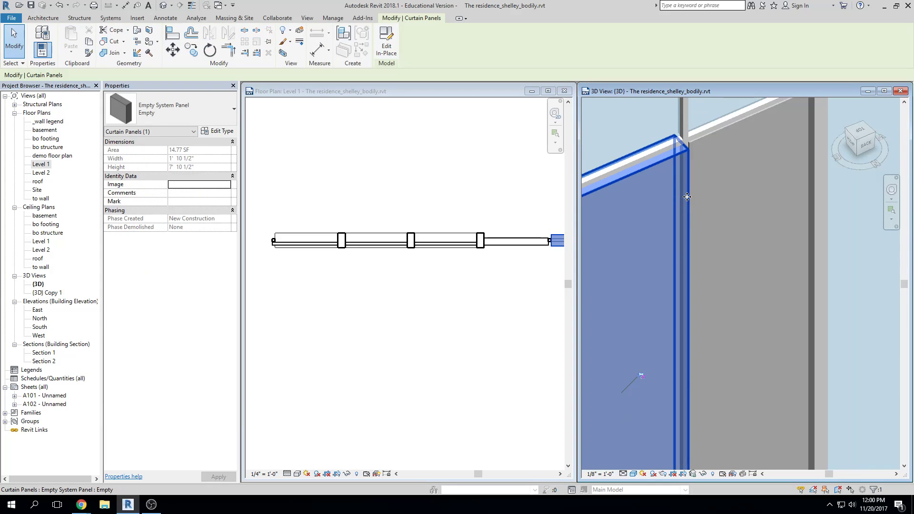
pyautogui.click(199, 113)
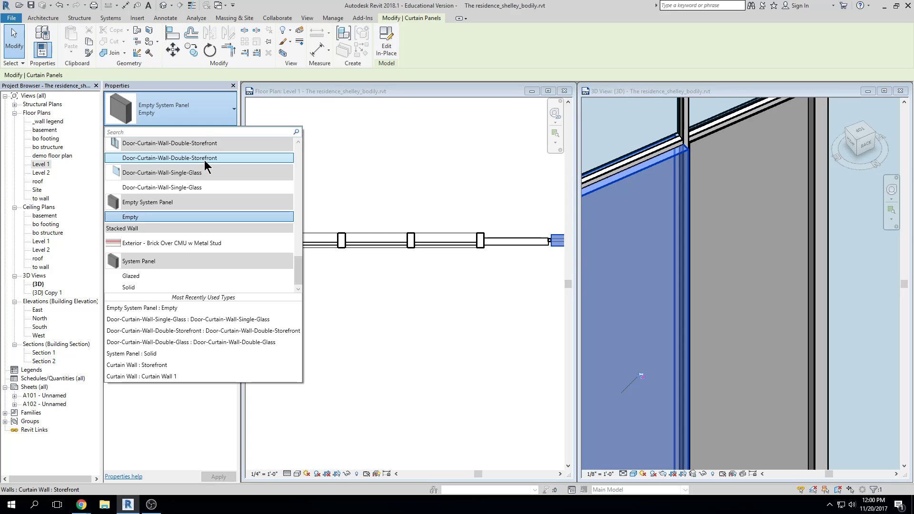
pyautogui.click(207, 184)
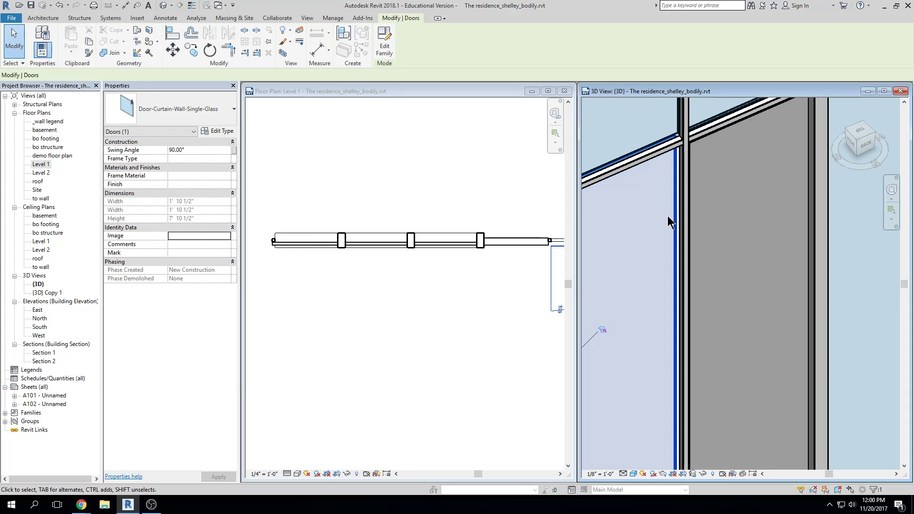
pyautogui.scroll(-5, 655, 233)
pyautogui.click(815, 415)
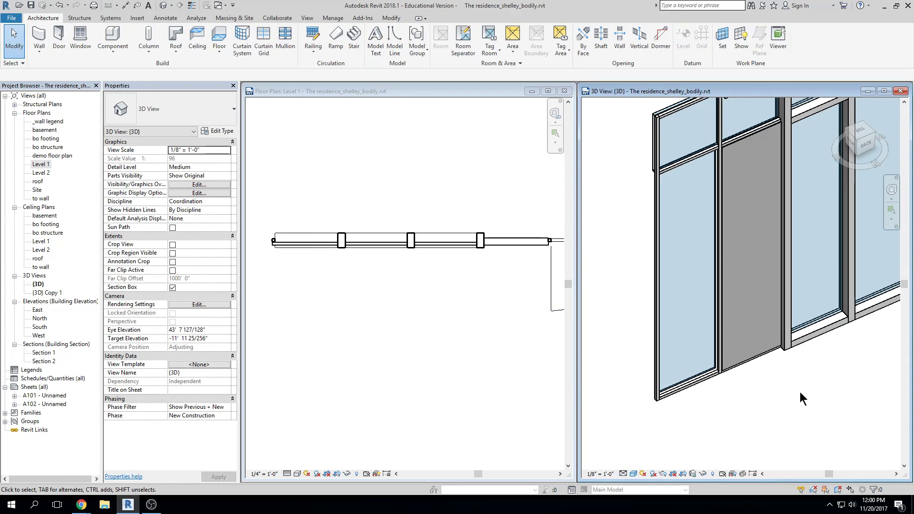
# - Flip the single glass door's hinge side and swing direction in the Level 1 plan, and save the project
pyautogui.scroll(-2, 396, 295)
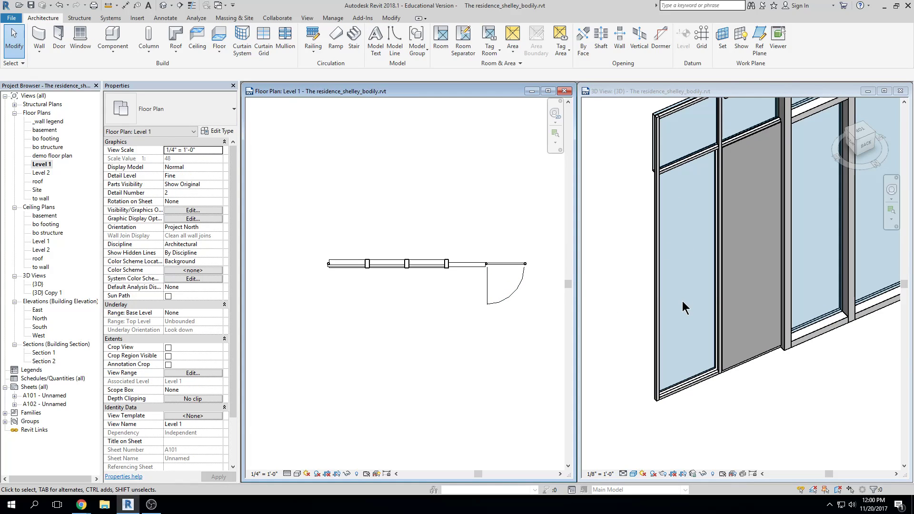
pyautogui.moveTo(479, 269); pyautogui.dragTo(425, 268, button='middle')
pyautogui.scroll(2, 425, 265)
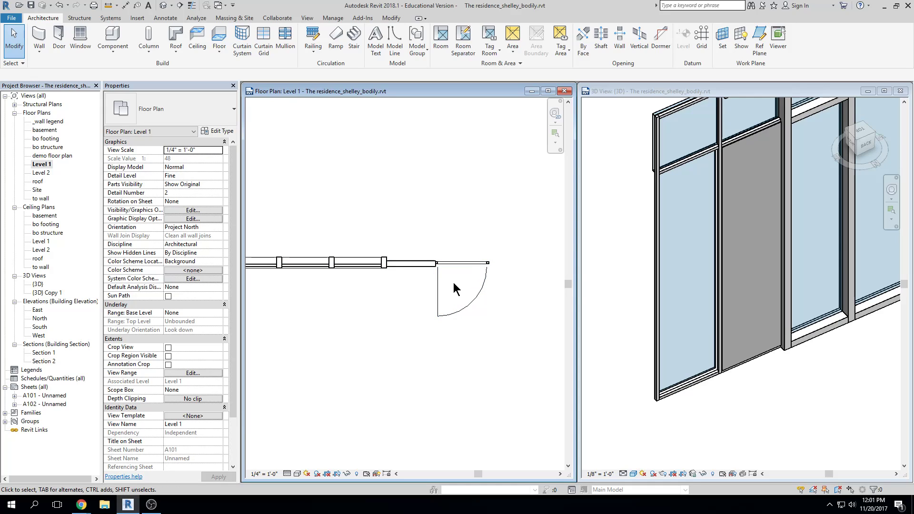
pyautogui.click(437, 287)
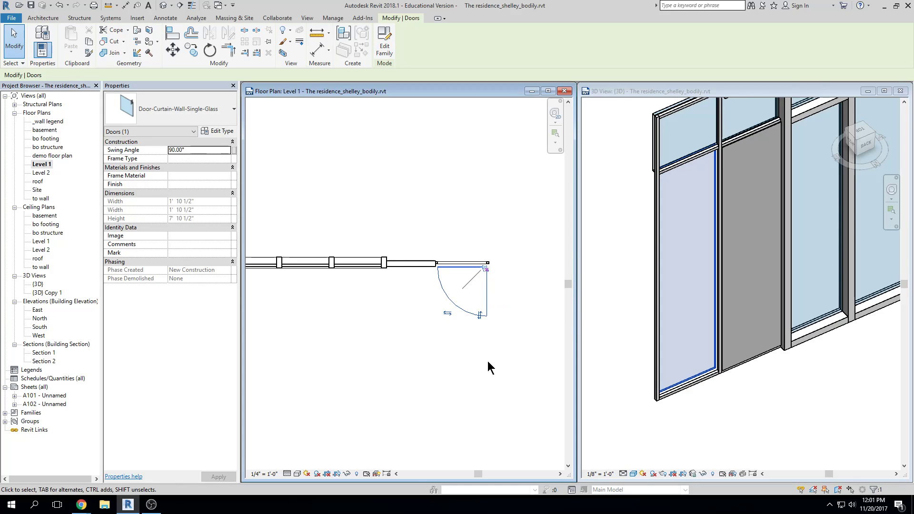
pyautogui.click(480, 316)
pyautogui.click(507, 376)
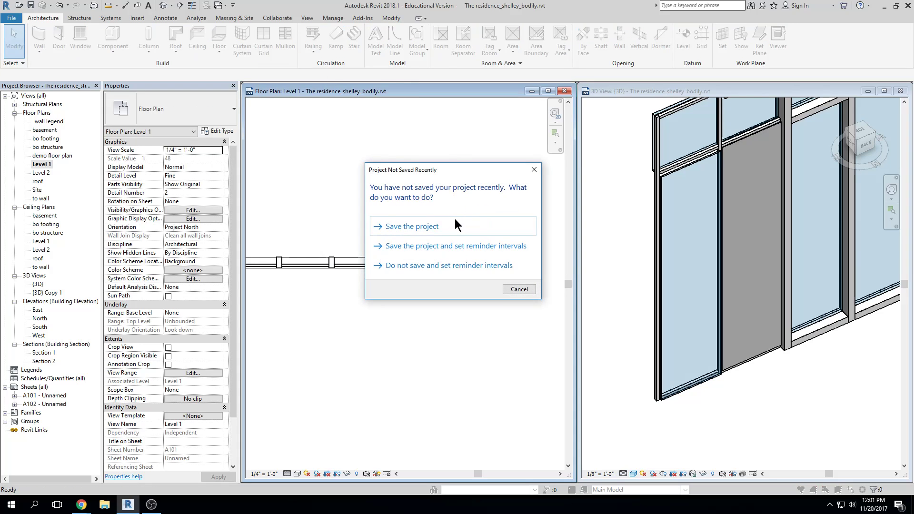
pyautogui.click(413, 226)
# - Tag the curtain wall door in the Level 1 plan and set its door number to 002
pyautogui.press('t')
pyautogui.press('g')
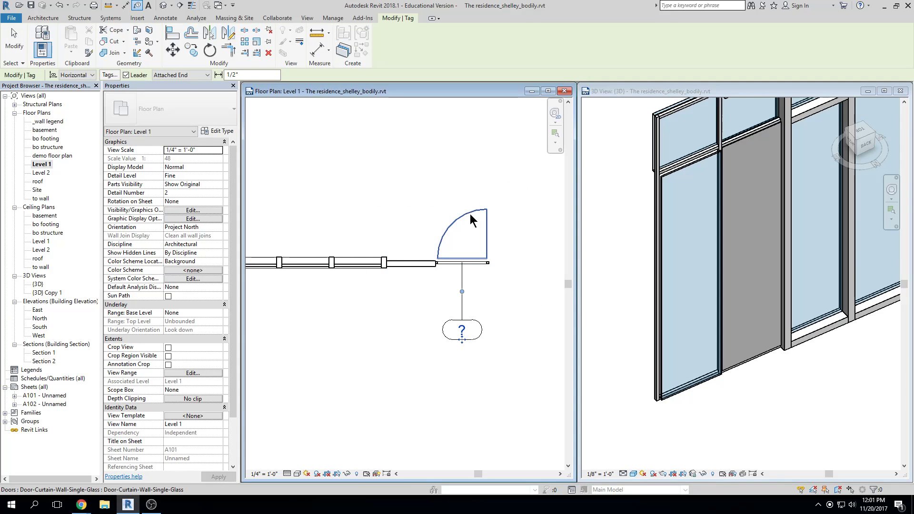
pyautogui.press('Escape')
pyautogui.click(463, 327)
pyautogui.click(463, 327)
pyautogui.write('002')
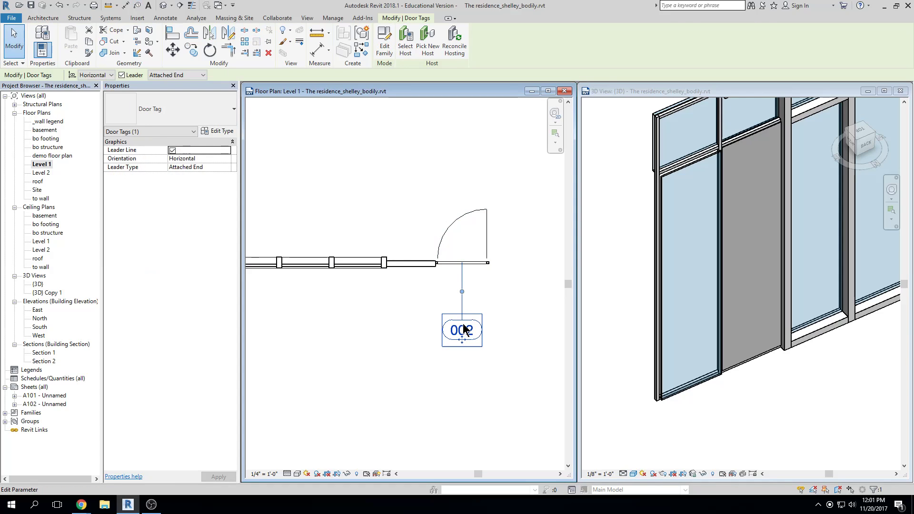
pyautogui.click(505, 330)
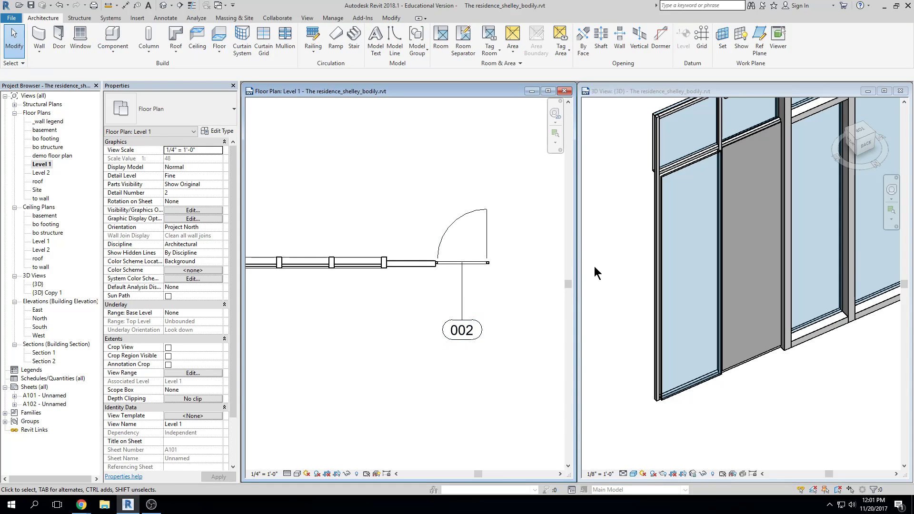
# - Swap the single glass door in the 3D view for the Door-Curtain-Wall-Double-Storefront type
pyautogui.click(614, 272)
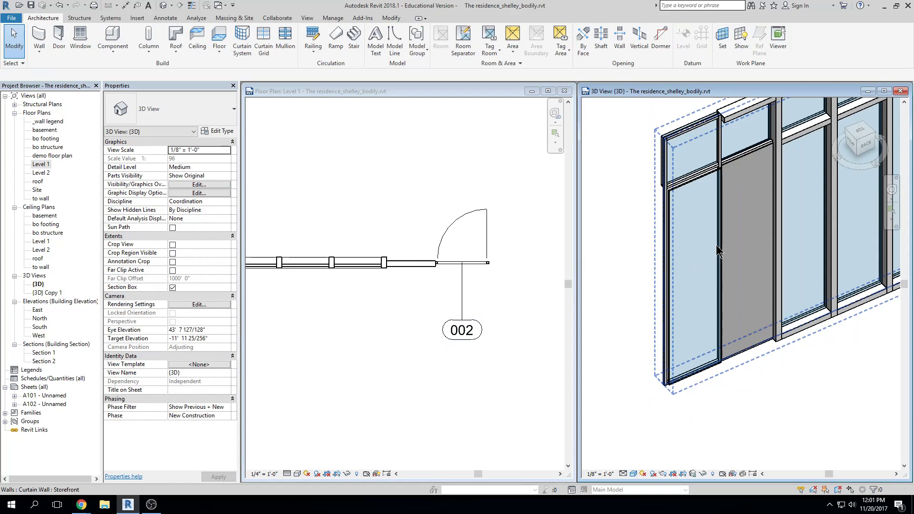
pyautogui.press('Tab')
pyautogui.press('Tab')
pyautogui.press('Tab')
pyautogui.press('Tab')
pyautogui.press('Tab')
pyautogui.press('Tab')
pyautogui.press('Tab')
pyautogui.press('Tab')
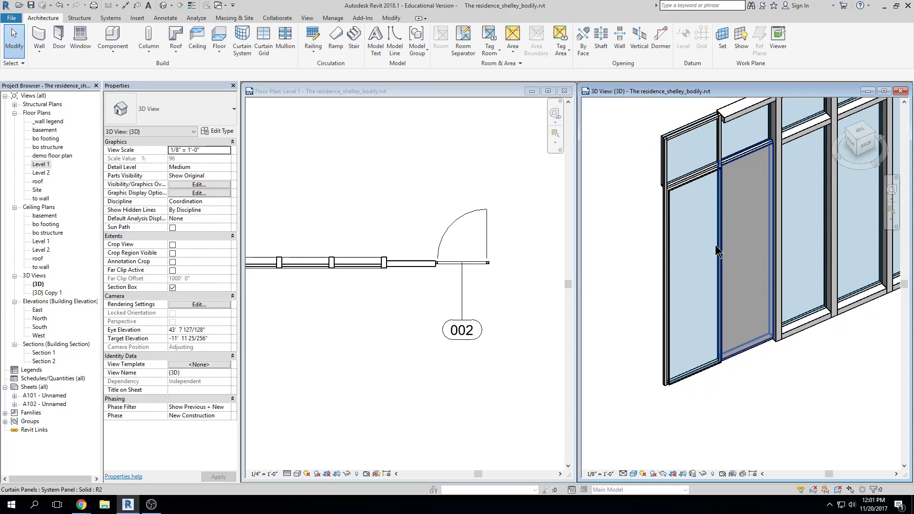
pyautogui.scroll(3, 707, 195)
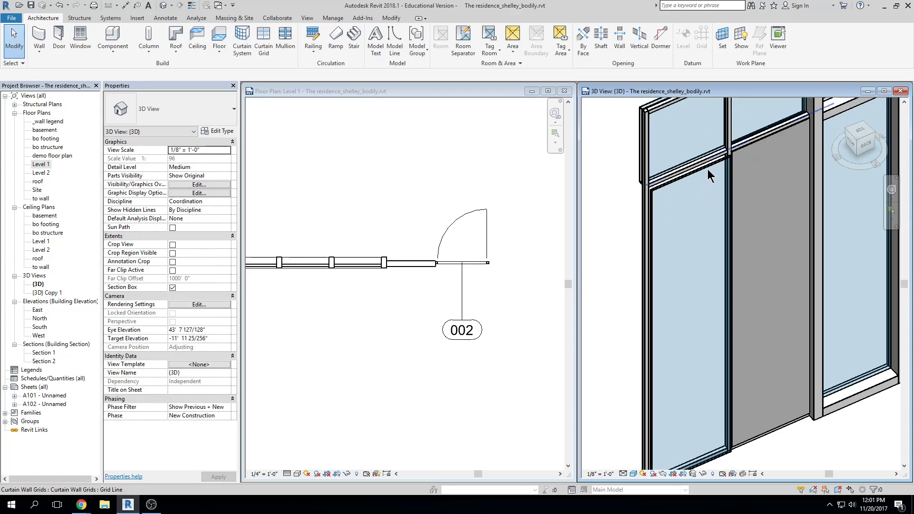
pyautogui.click(708, 170)
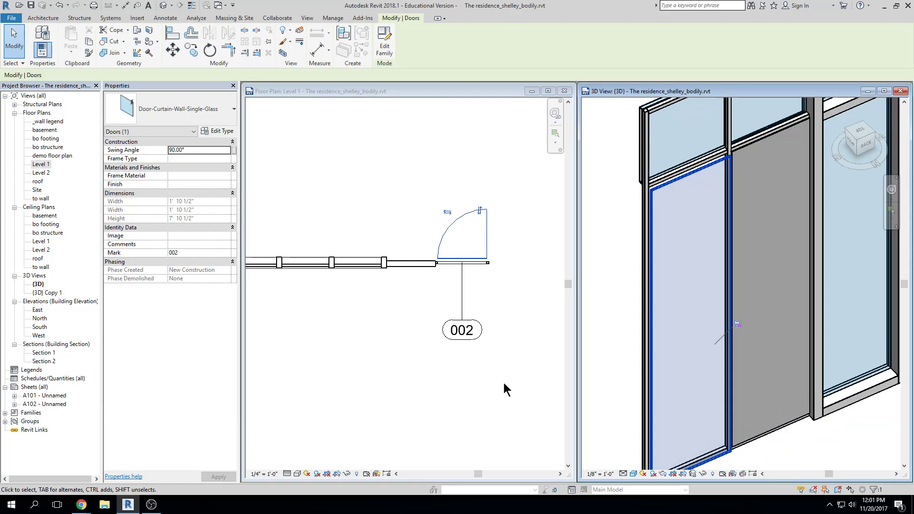
pyautogui.click(233, 110)
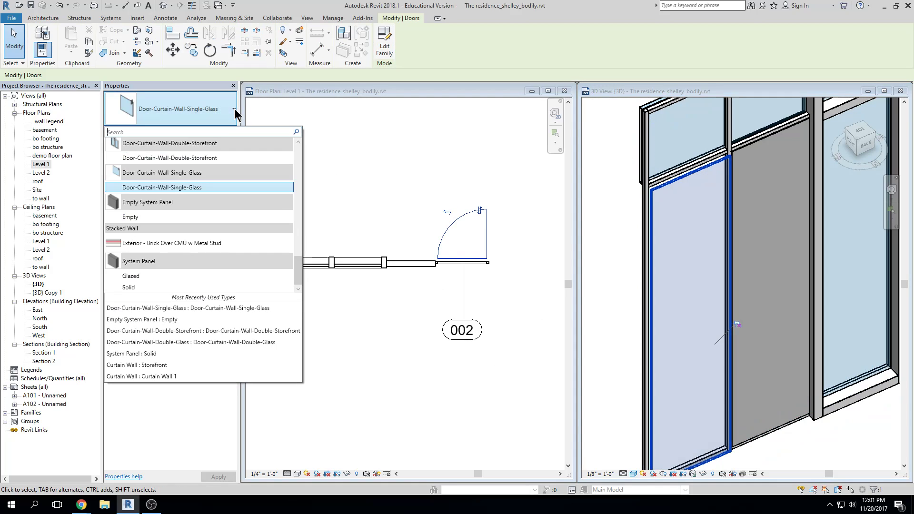
pyautogui.click(227, 156)
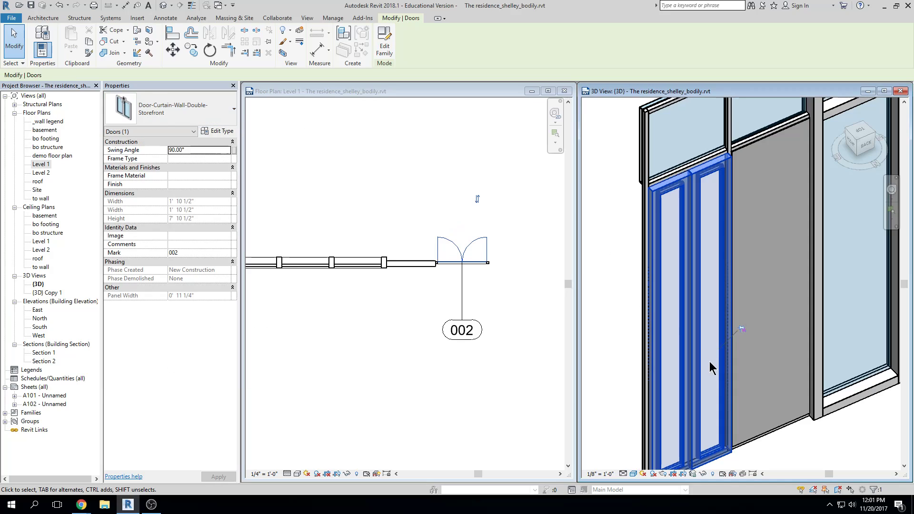
# - Lengthen the Storefront curtain wall in the Level 1 plan to 12' 6" by moving its end at the double door
pyautogui.scroll(3, 467, 233)
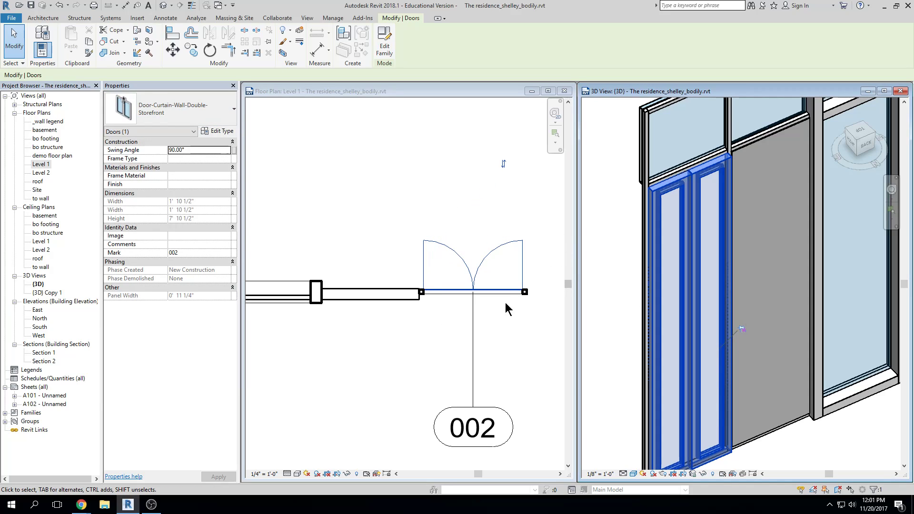
pyautogui.scroll(-2, 516, 293)
pyautogui.click(515, 320)
pyautogui.scroll(3, 438, 305)
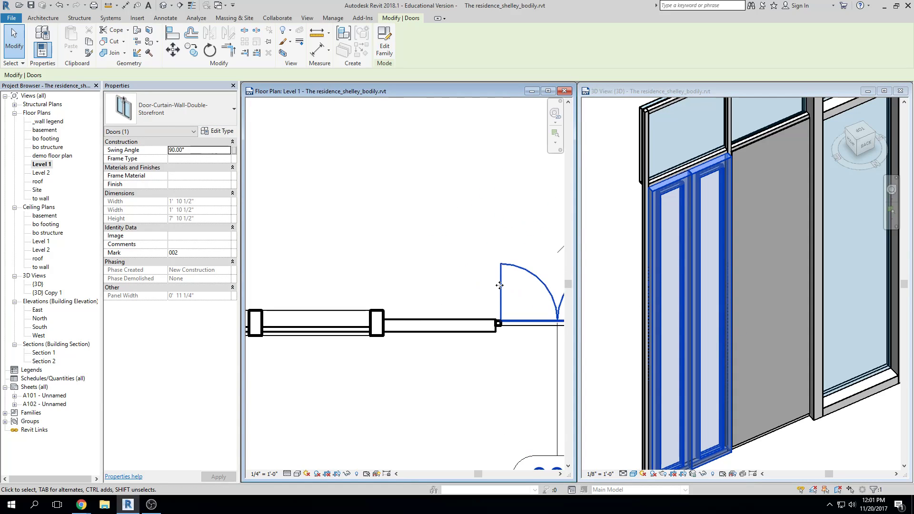
pyautogui.moveTo(527, 311); pyautogui.dragTo(421, 296, button='middle')
pyautogui.scroll(2, 421, 297)
pyautogui.click(422, 297)
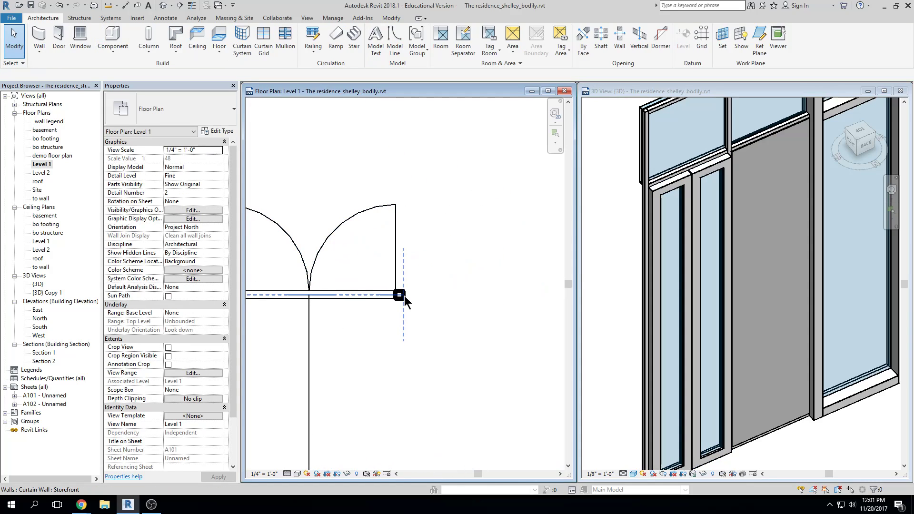
pyautogui.click(404, 295)
pyautogui.moveTo(403, 296); pyautogui.dragTo(501, 375)
pyautogui.scroll(-3, 502, 298)
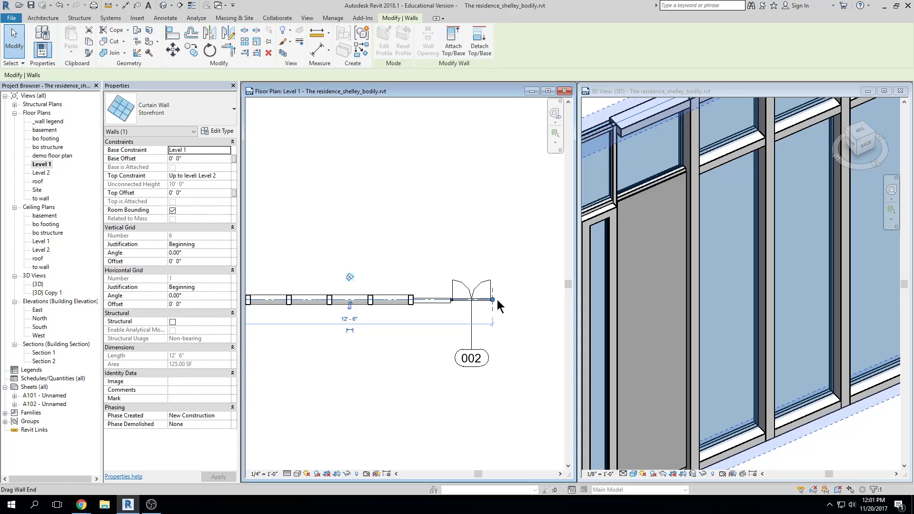
# - Delete the short 1" Square vertical mullion between the two upper glass panels above the double door in the 3D view
pyautogui.click(522, 312)
pyautogui.scroll(-5, 655, 291)
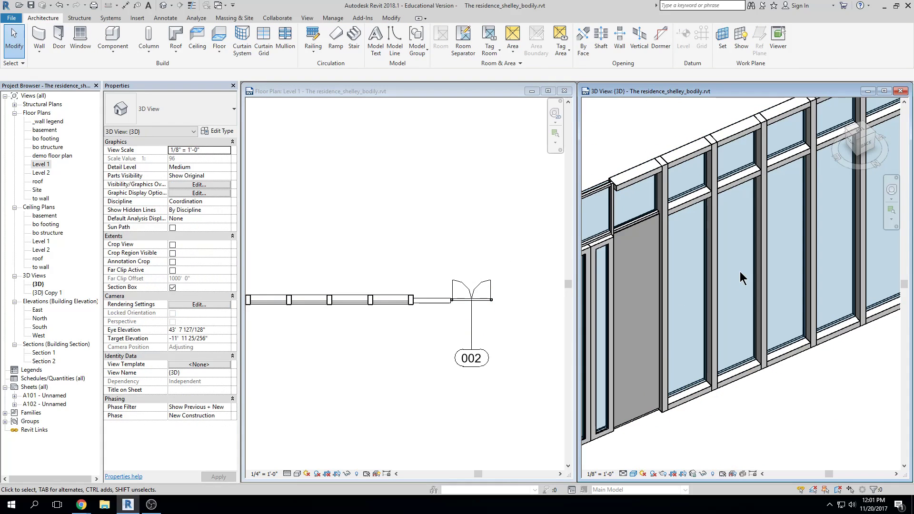
pyautogui.moveTo(702, 287); pyautogui.dragTo(751, 281, button='middle')
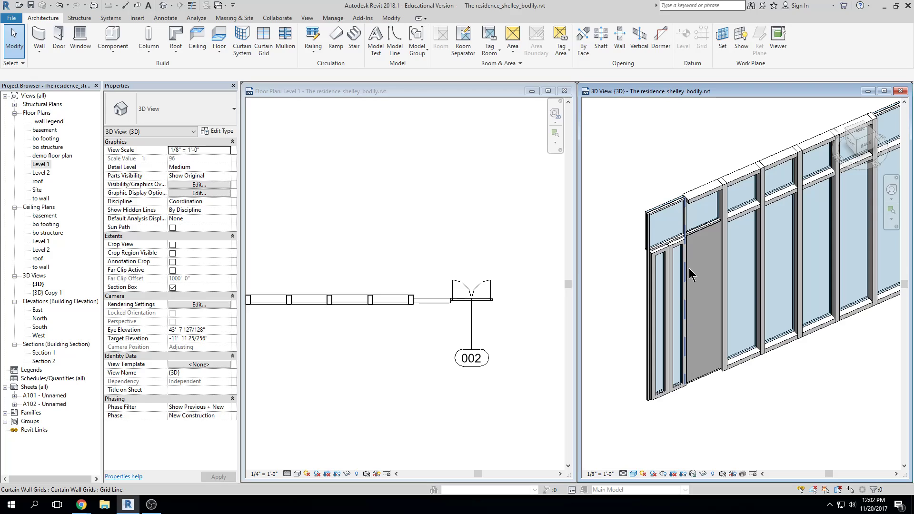
pyautogui.scroll(2, 689, 270)
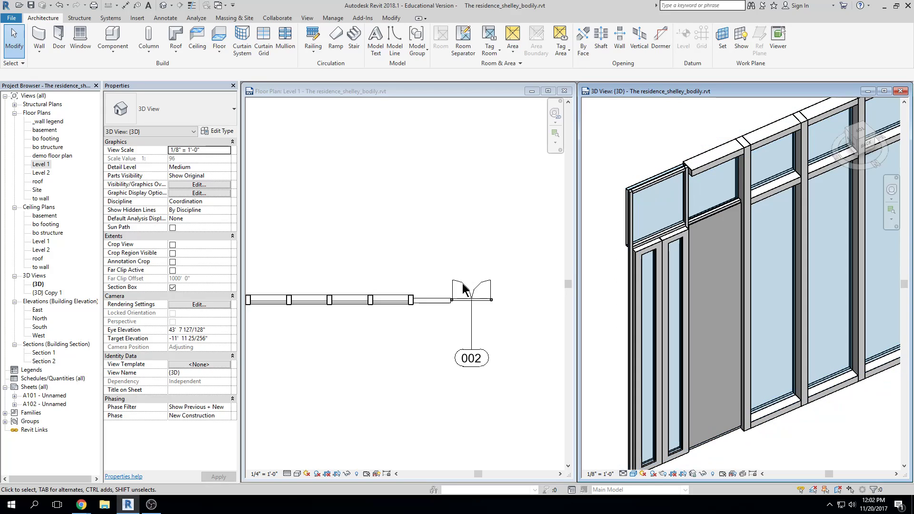
pyautogui.scroll(4, 454, 302)
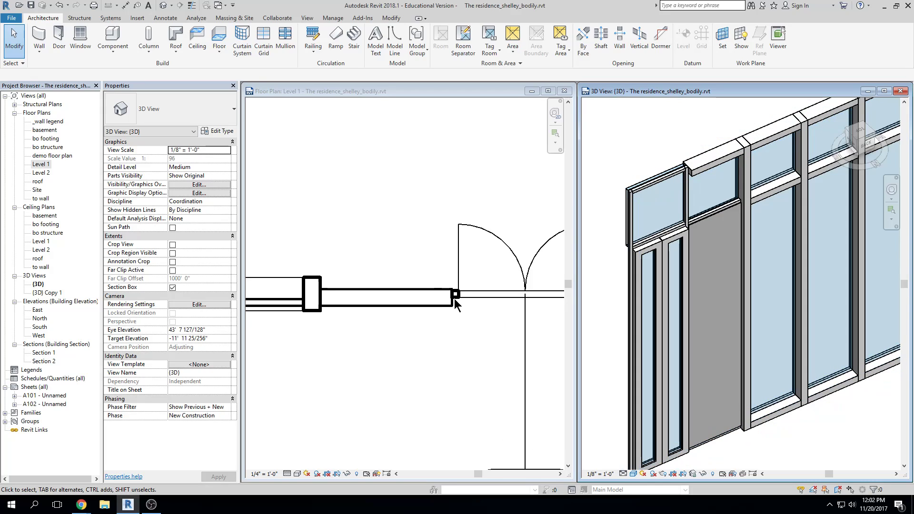
pyautogui.click(459, 303)
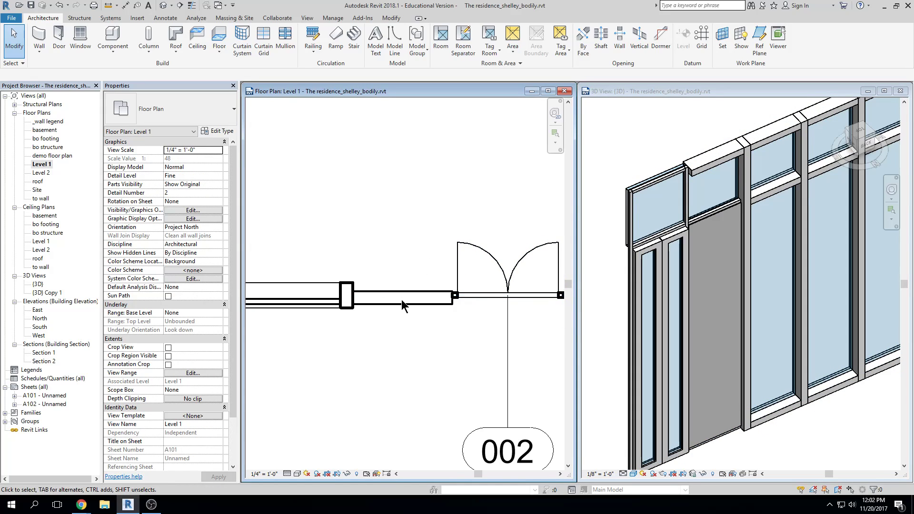
pyautogui.scroll(2, 709, 215)
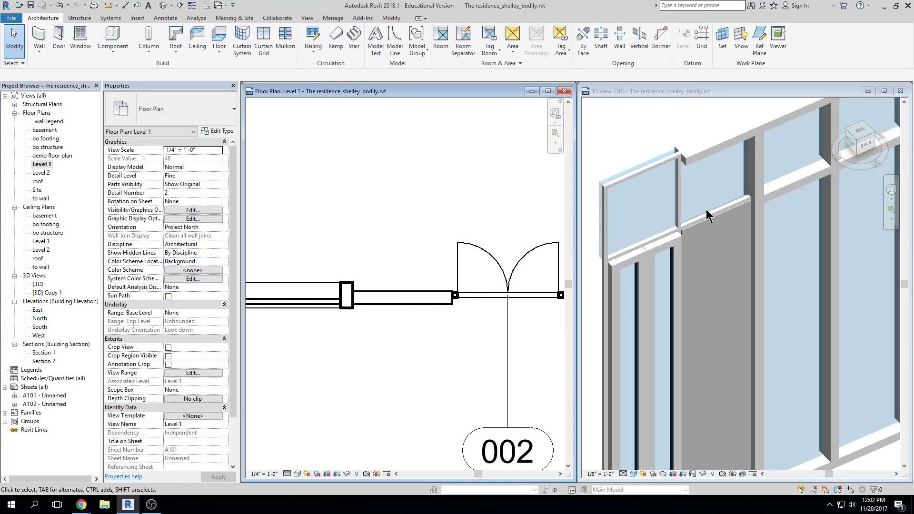
pyautogui.click(682, 214)
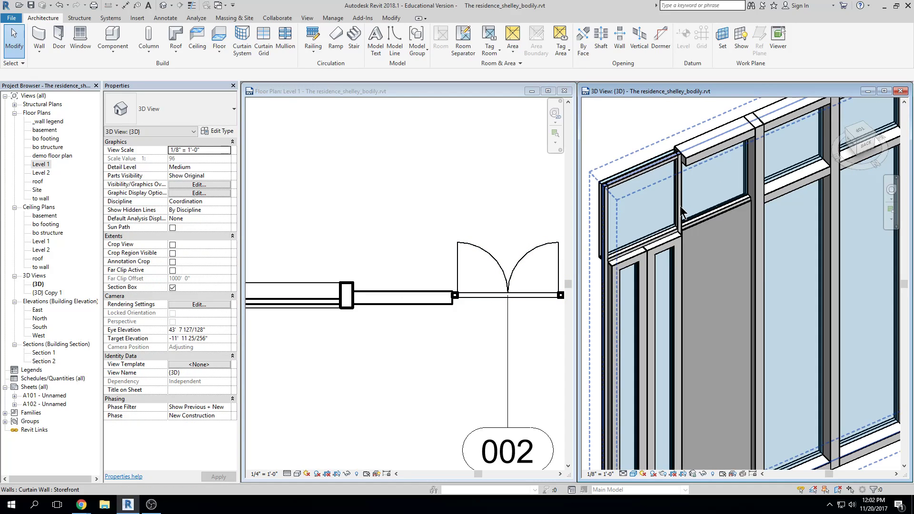
pyautogui.click(681, 214)
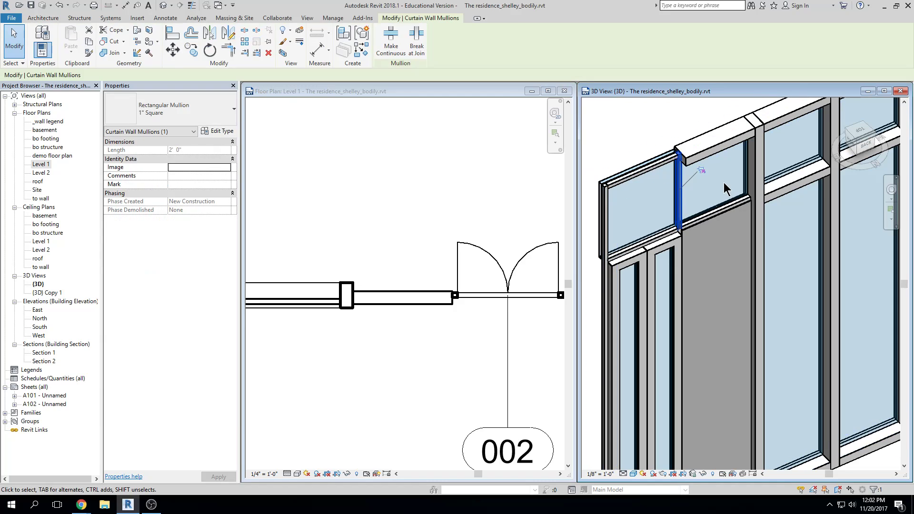
pyautogui.press('Escape')
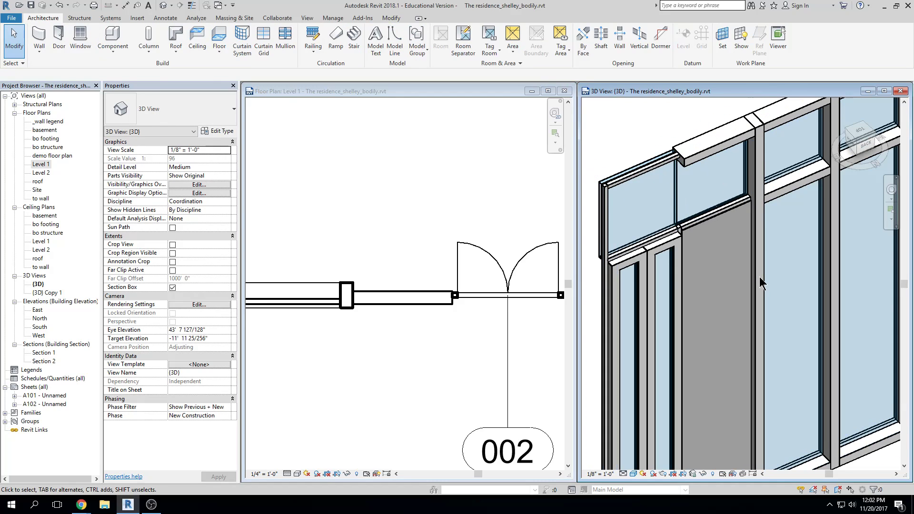
# - Unpin the vertical curtain grid line running along the edge of the double door
pyautogui.scroll(2, 676, 192)
pyautogui.click(674, 195)
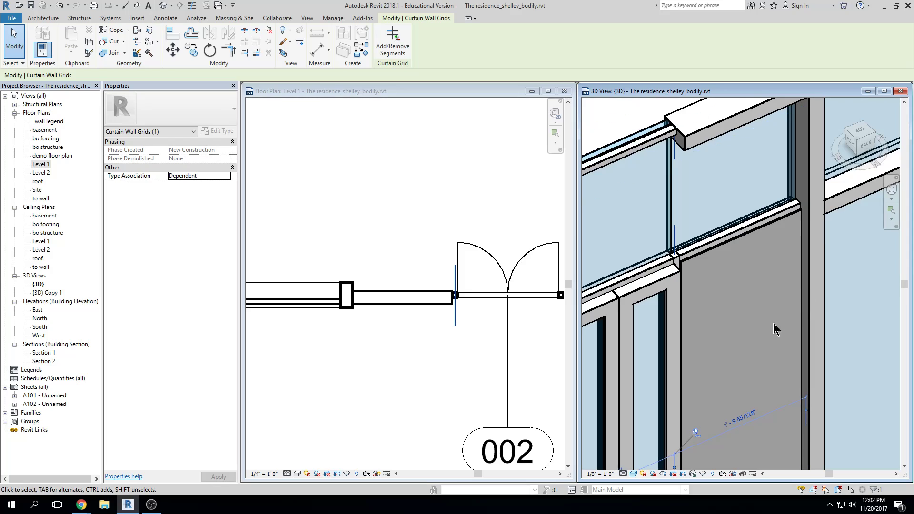
pyautogui.click(696, 433)
pyautogui.scroll(-3, 721, 275)
pyautogui.moveTo(670, 209); pyautogui.dragTo(669, 210, button='middle')
pyautogui.scroll(2, 669, 215)
pyautogui.scroll(3, 671, 223)
pyautogui.press('Escape')
# - Remove the unpinned vertical grid line's upper and lower segments, merging the glass panels above and widening the double door across both bays
pyautogui.click(698, 267)
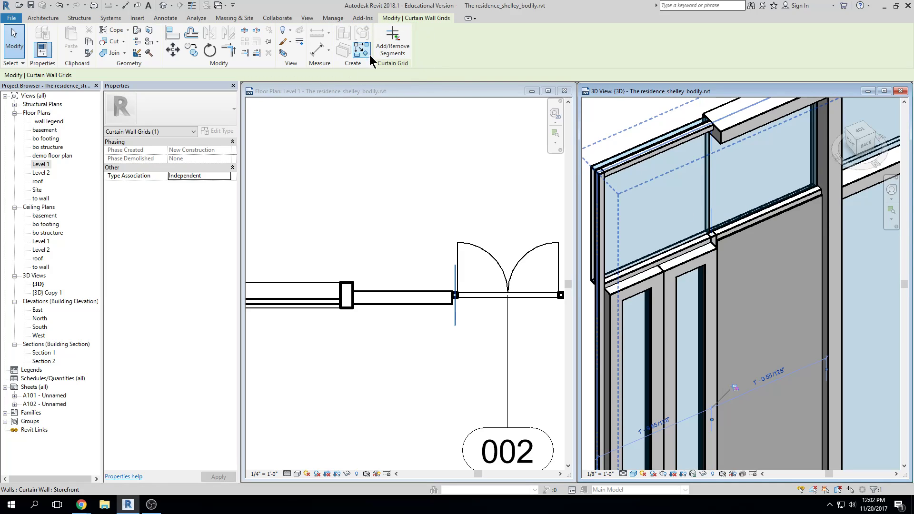
pyautogui.click(395, 46)
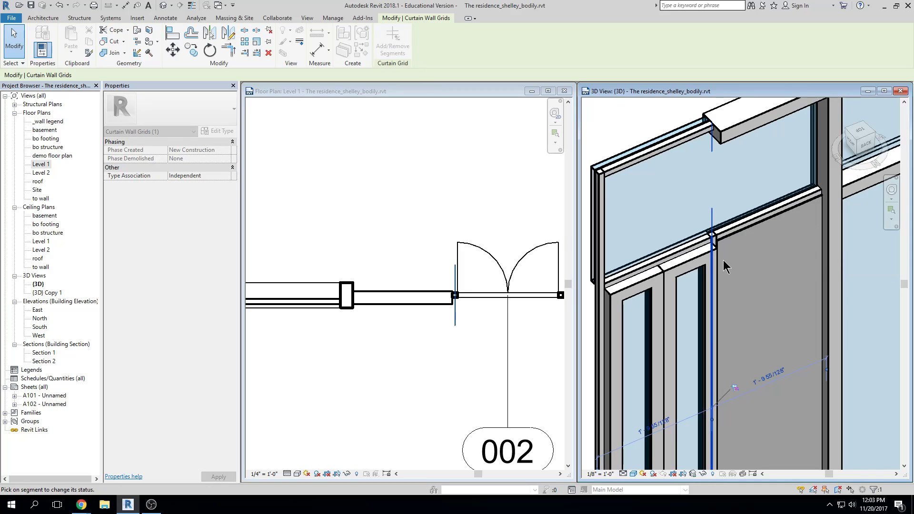
pyautogui.click(713, 248)
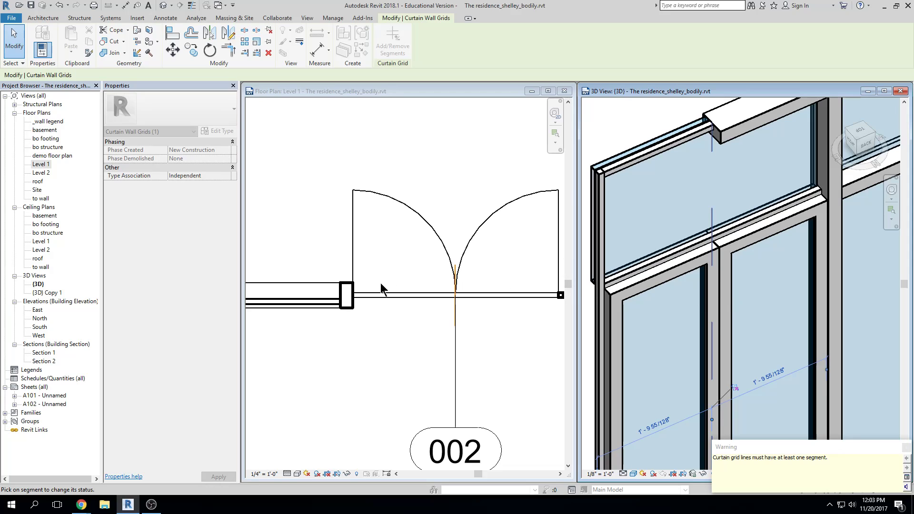
pyautogui.scroll(-1, 723, 355)
pyautogui.moveTo(729, 356); pyautogui.dragTo(737, 305, button='middle')
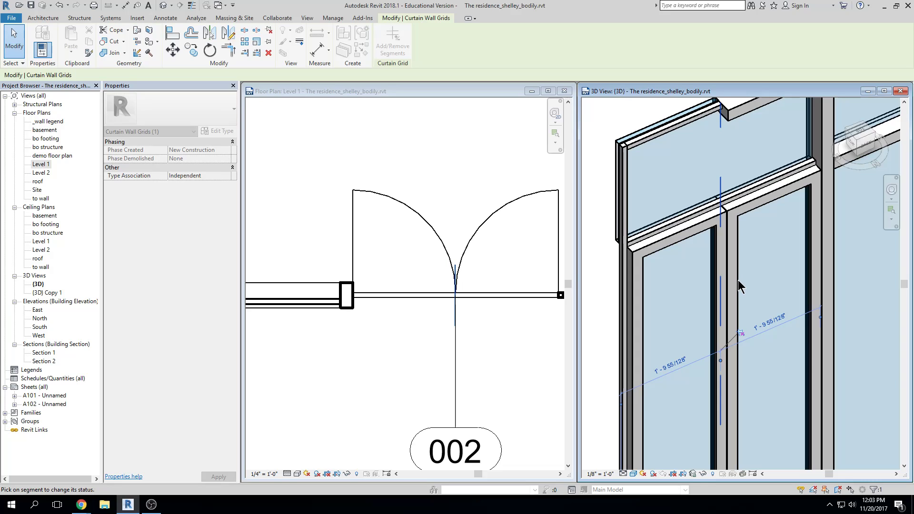
pyautogui.scroll(-2, 723, 241)
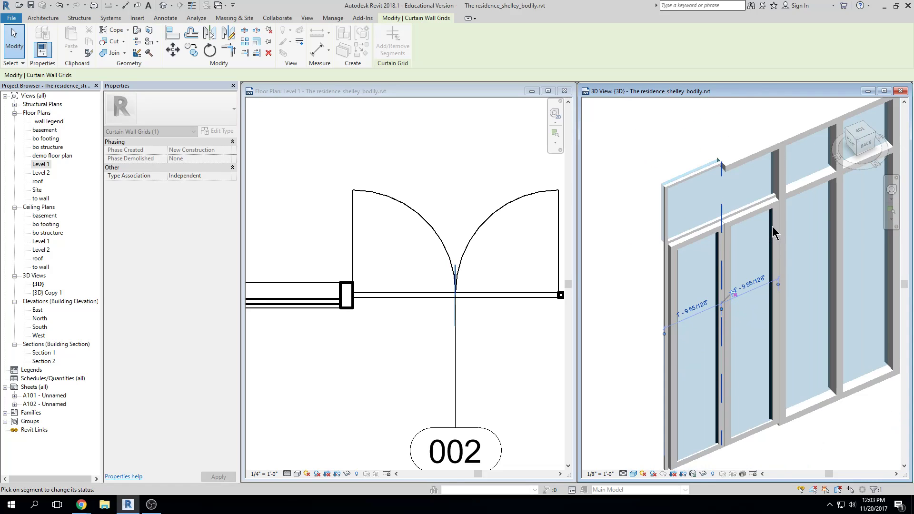
pyautogui.press('Escape')
pyautogui.scroll(3, 728, 200)
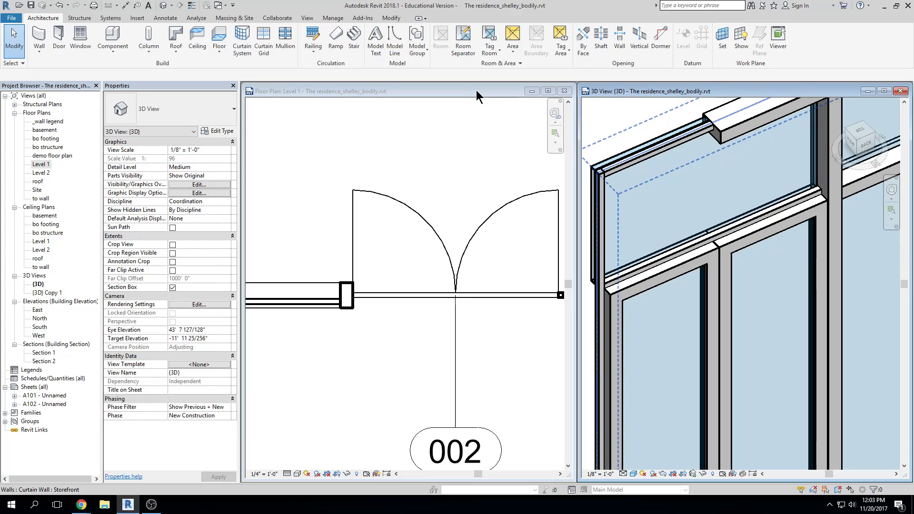
pyautogui.scroll(-1, 478, 333)
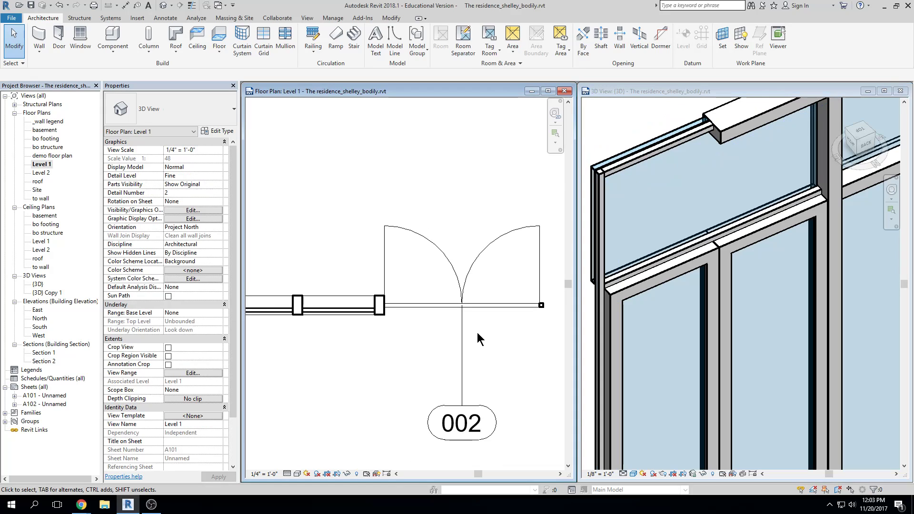
pyautogui.click(532, 246)
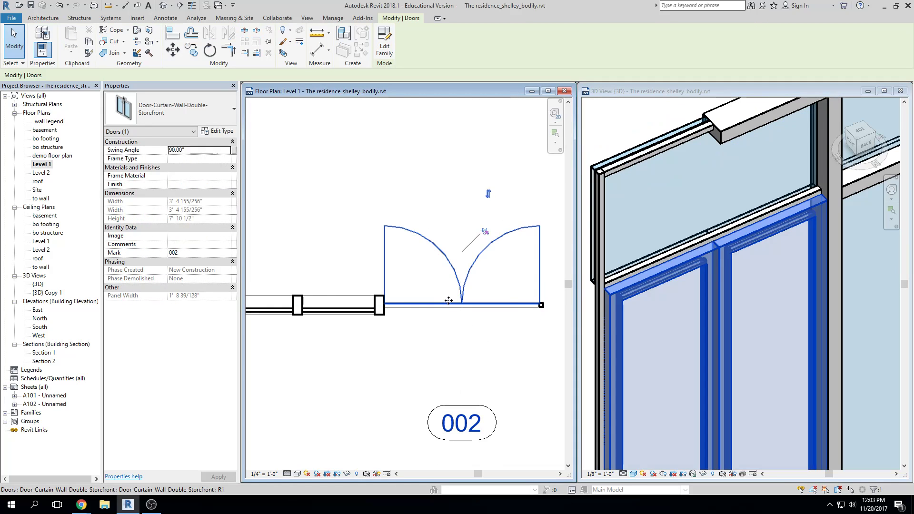
pyautogui.scroll(-3, 750, 351)
pyautogui.scroll(-3, 751, 351)
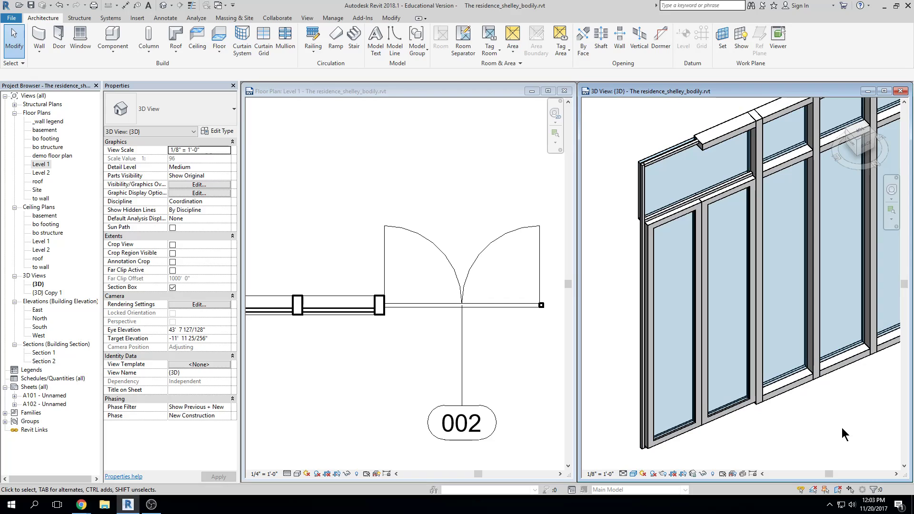
# - Swap the widened double door for the Basic Wall type Interior - 3 1/8" Partition (1-hr)
pyautogui.press('Tab')
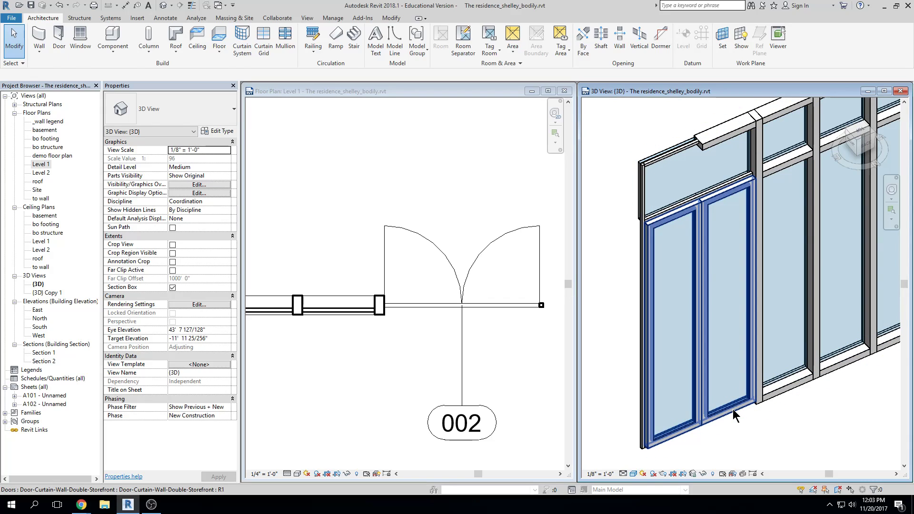
pyautogui.click(733, 411)
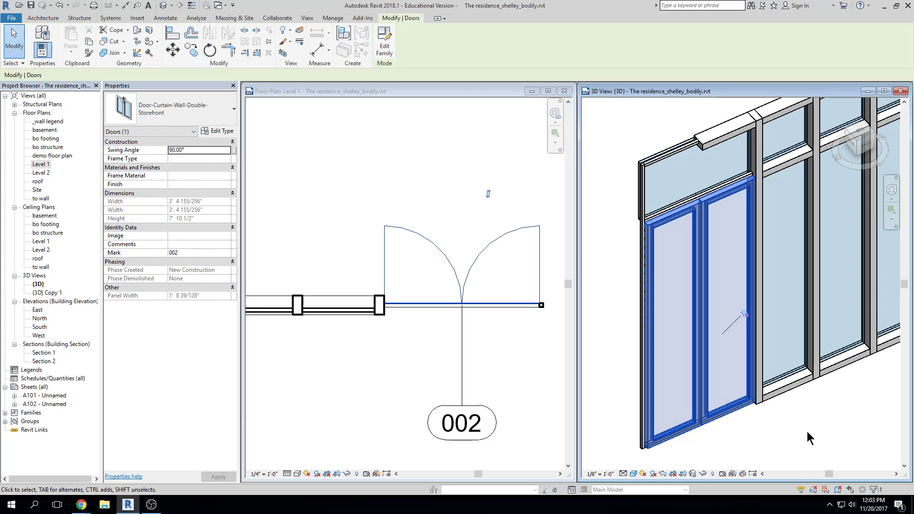
pyautogui.scroll(-3, 434, 221)
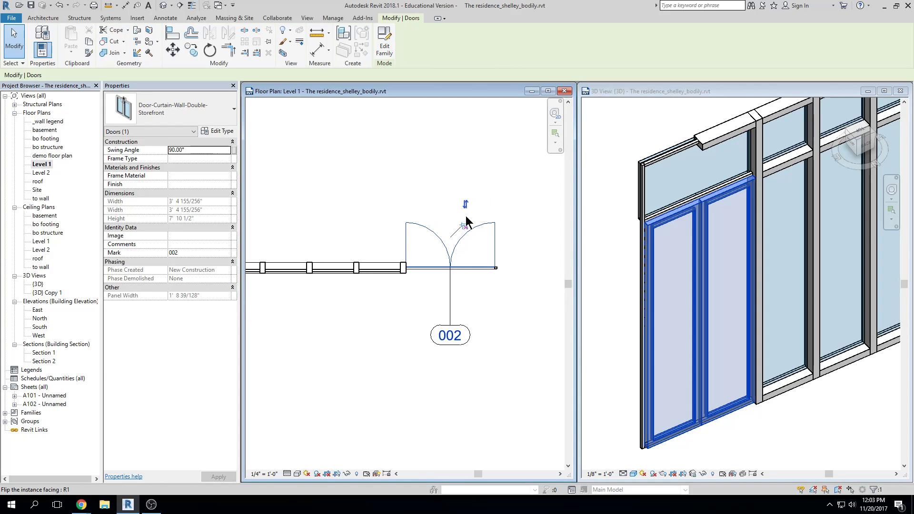
pyautogui.click(467, 216)
pyautogui.click(484, 223)
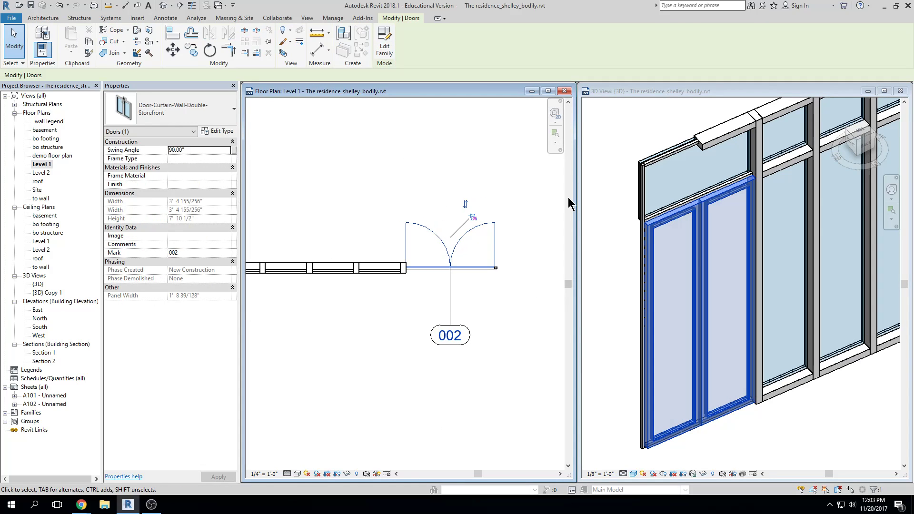
pyautogui.click(233, 114)
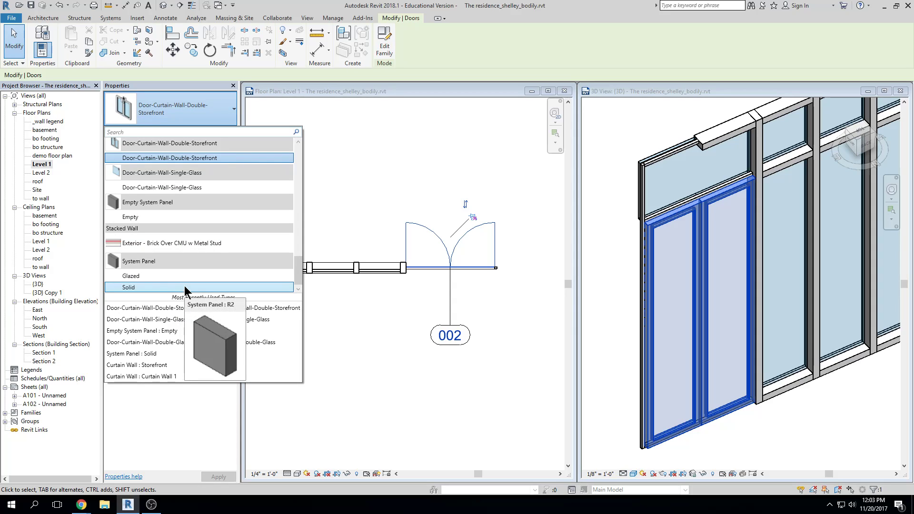
pyautogui.scroll(5, 204, 189)
pyautogui.scroll(5, 203, 185)
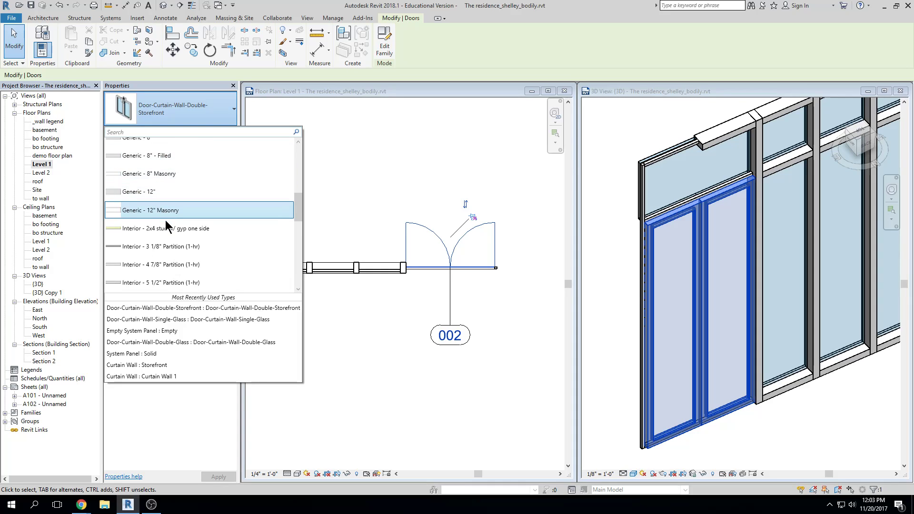
pyautogui.click(171, 246)
pyautogui.click(860, 366)
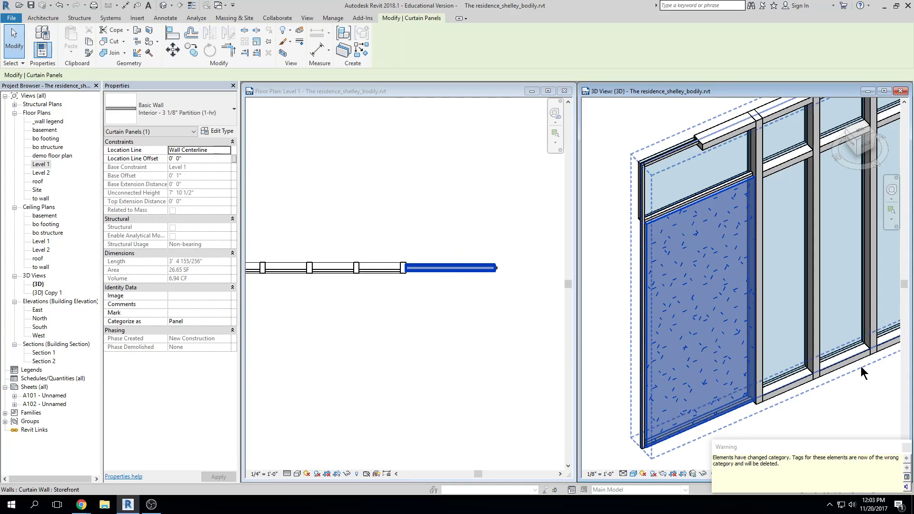
pyautogui.click(828, 409)
pyautogui.scroll(-1, 847, 200)
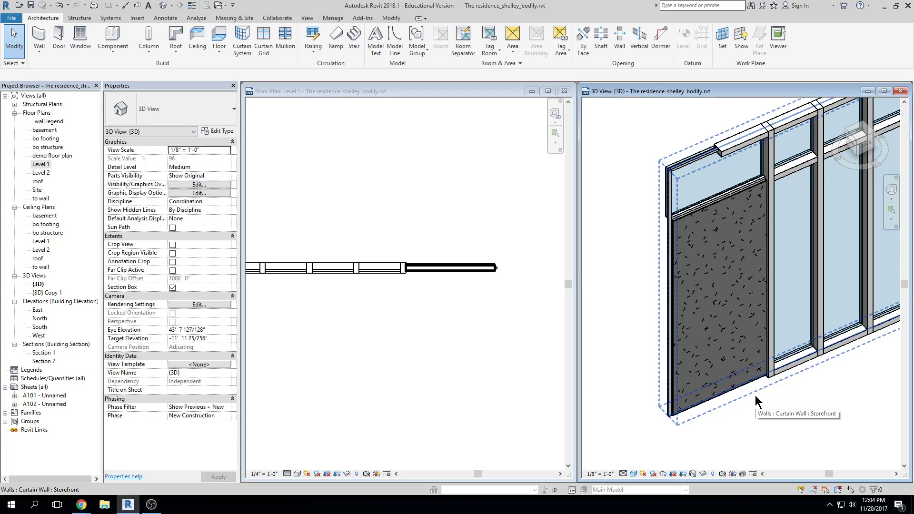
pyautogui.moveTo(786, 377); pyautogui.dragTo(728, 393, button='middle')
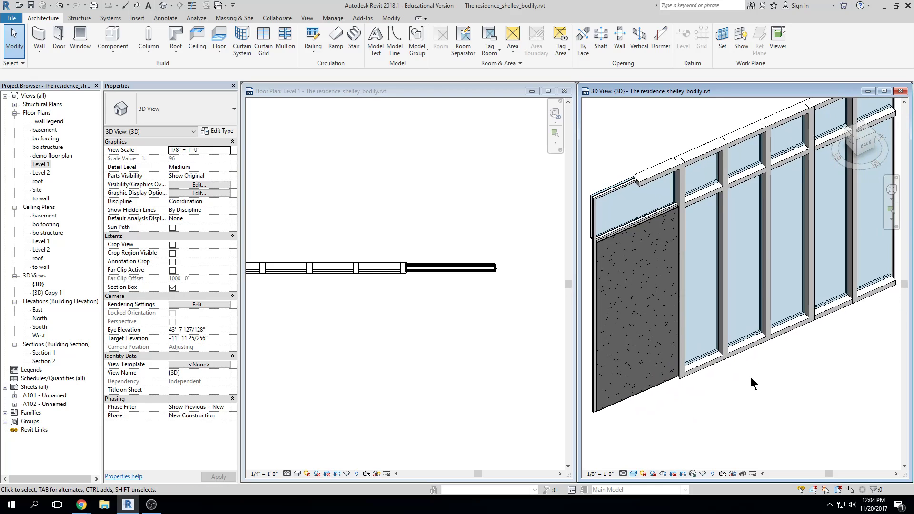
pyautogui.scroll(-1, 750, 371)
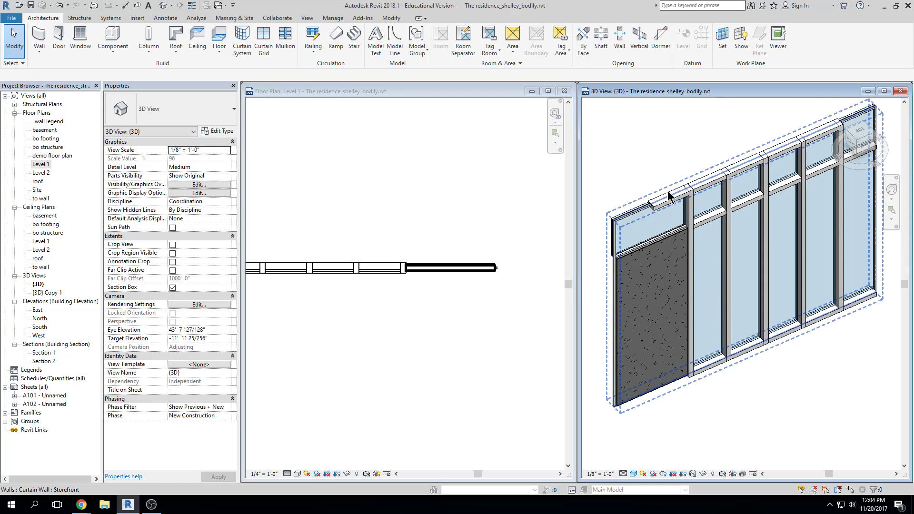
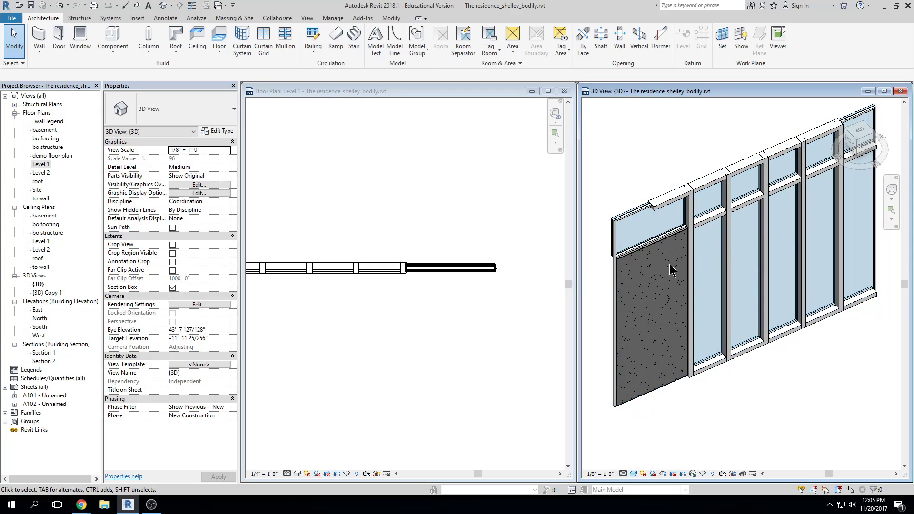
pyautogui.click(619, 288)
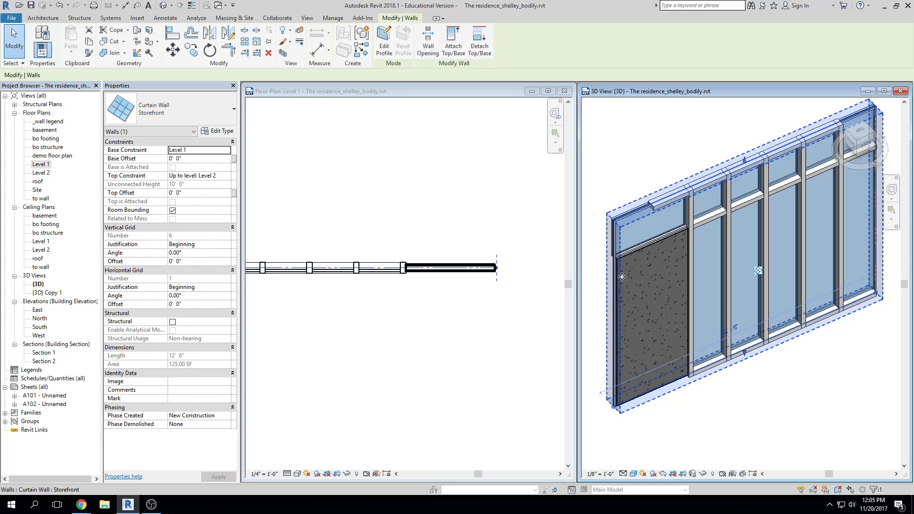
pyautogui.press('Escape')
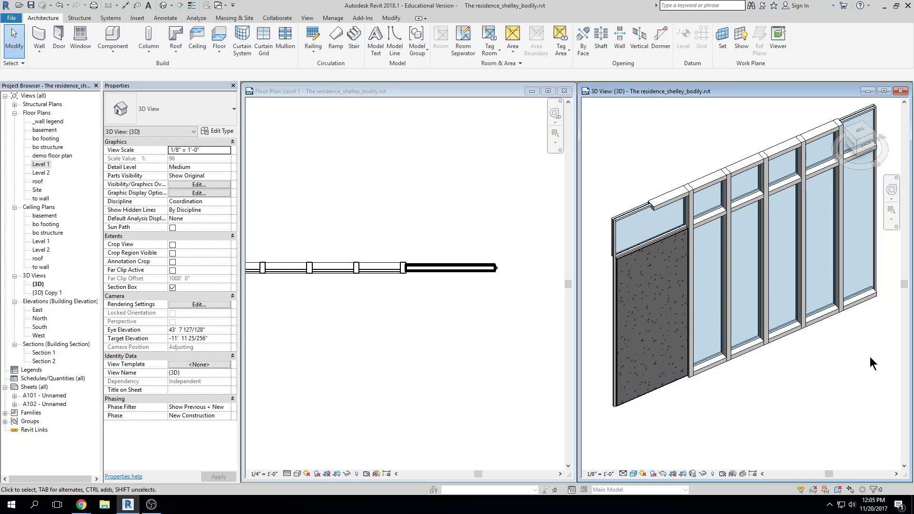
pyautogui.keyDown('shift'); pyautogui.moveTo(819, 400); pyautogui.dragTo(819, 375, button='middle'); pyautogui.keyUp('shift')
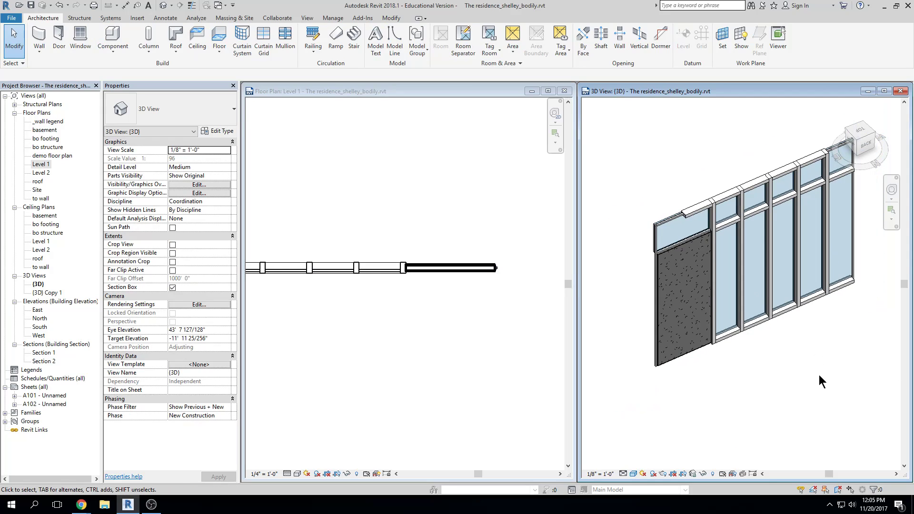
# - Delete the curtain wall embedded in the house's north exterior wall in the residence's Level 1 floor plan
pyautogui.click(439, 226)
pyautogui.scroll(-2, 422, 202)
pyautogui.scroll(-1, 421, 202)
pyautogui.press('z')
pyautogui.press('e')
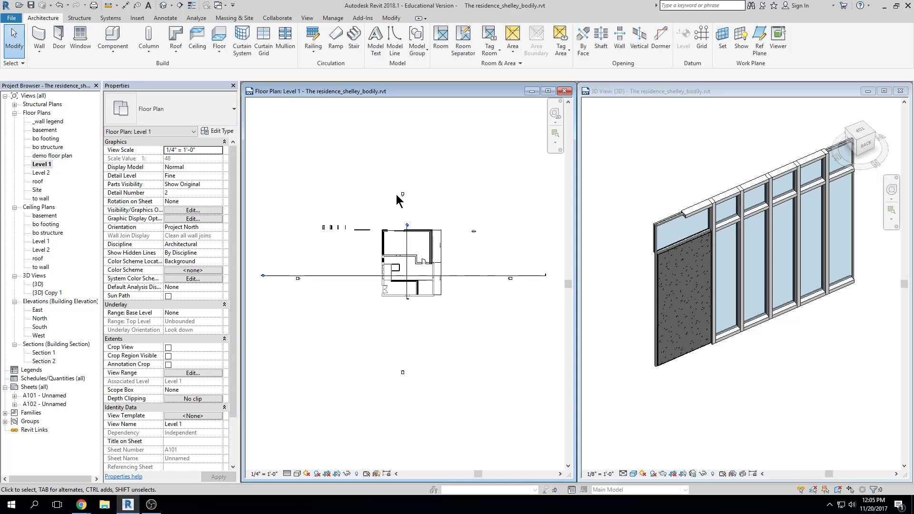
pyautogui.scroll(5, 421, 233)
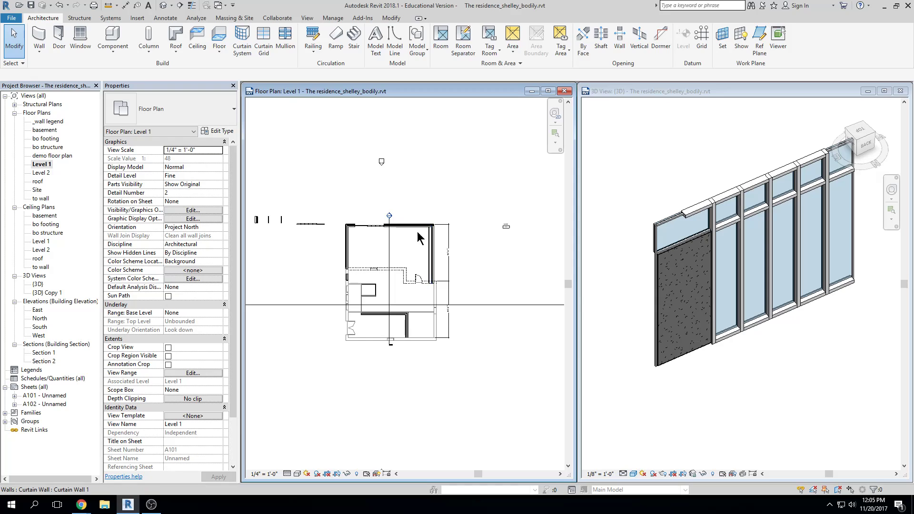
pyautogui.scroll(6, 355, 220)
pyautogui.click(355, 217)
pyautogui.press('Delete')
pyautogui.scroll(-5, 365, 218)
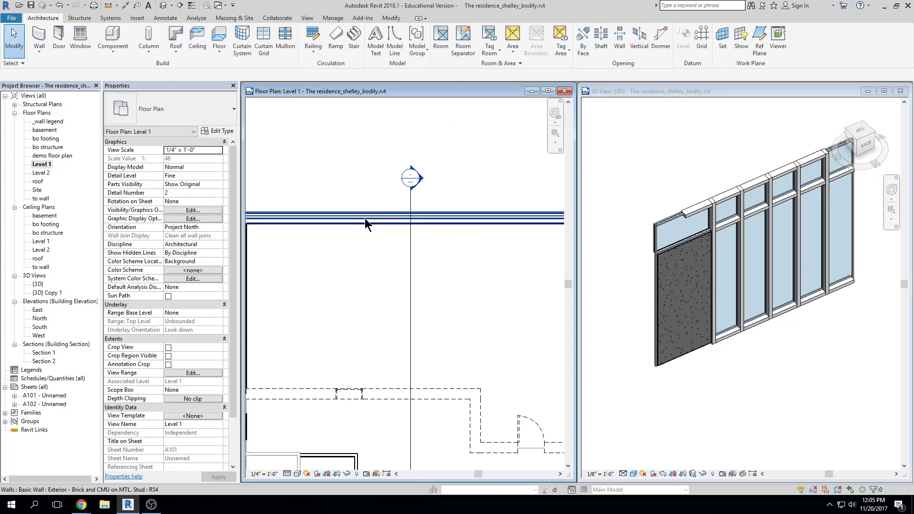
# - Create a new project based on the Architectural Template
pyautogui.click(706, 206)
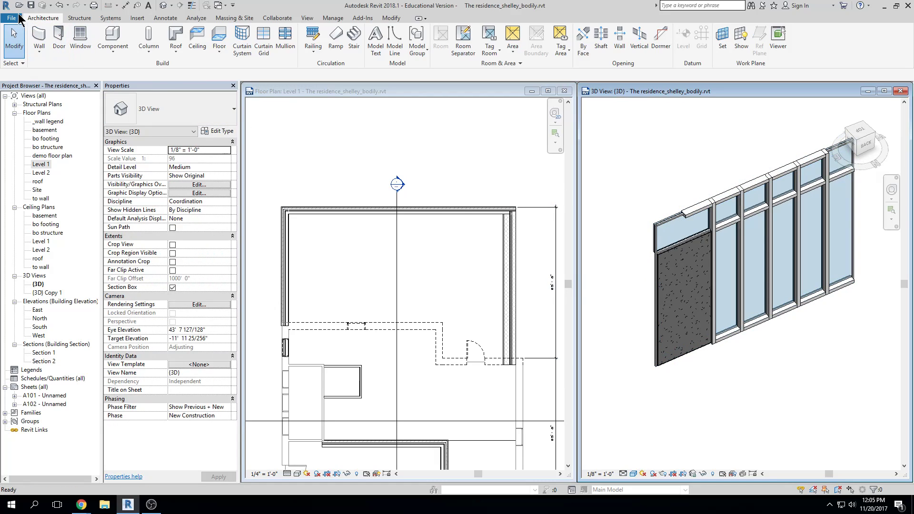
pyautogui.click(10, 17)
pyautogui.click(21, 55)
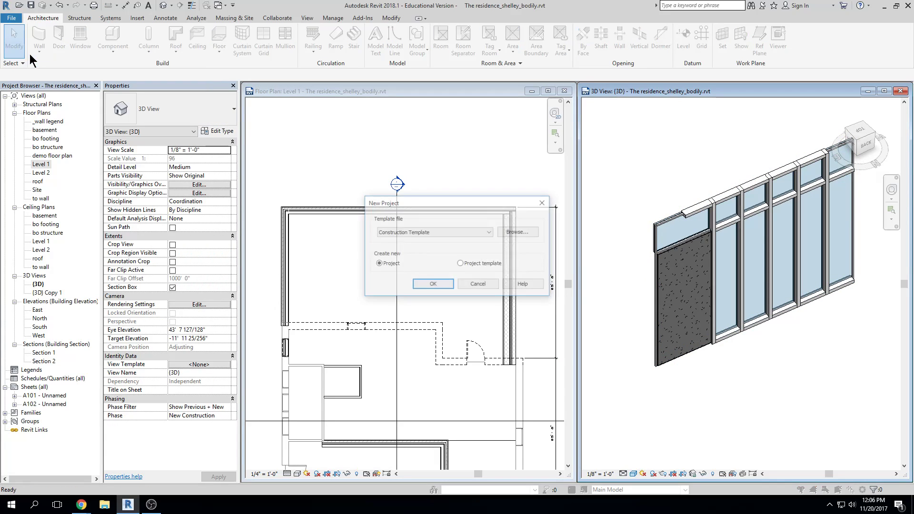
pyautogui.click(405, 233)
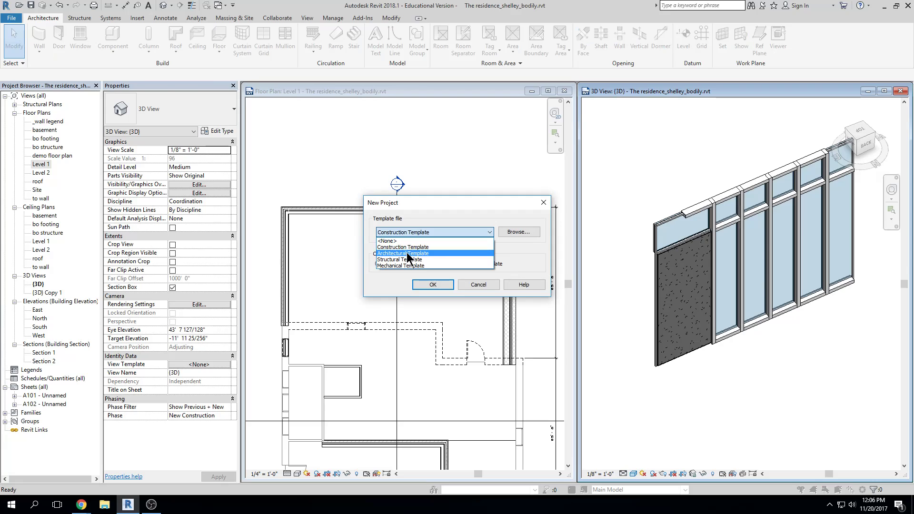
pyautogui.click(408, 248)
pyautogui.click(434, 285)
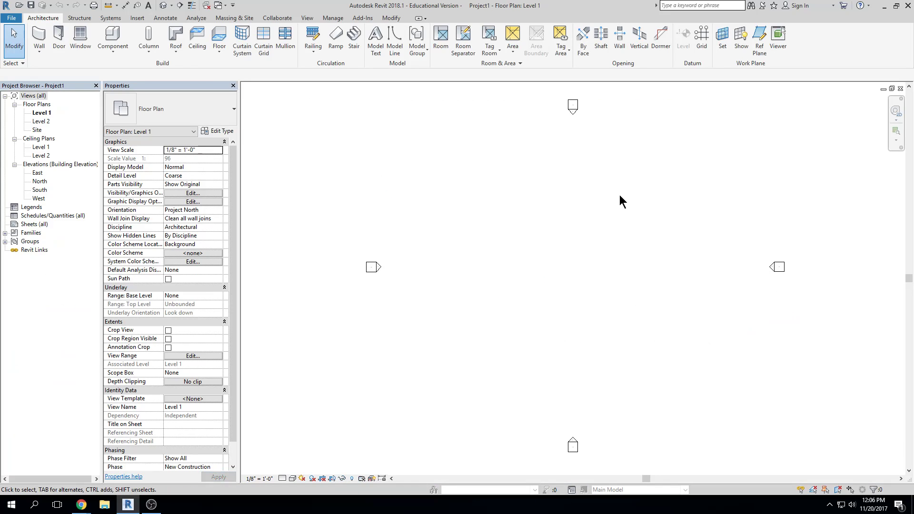
# - Load the door families Door-Curtain-Wall-Double-Glass, Door-Curtain-Wall-Double-Storefront and Door-Curtain-Wall-Single-Glass from the Doors library folder
pyautogui.click(137, 18)
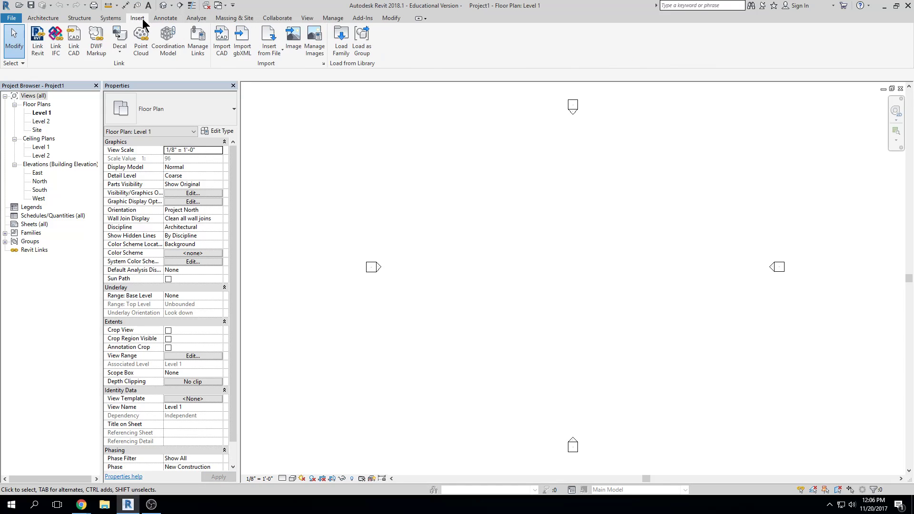
pyautogui.click(340, 39)
pyautogui.doubleClick(372, 257)
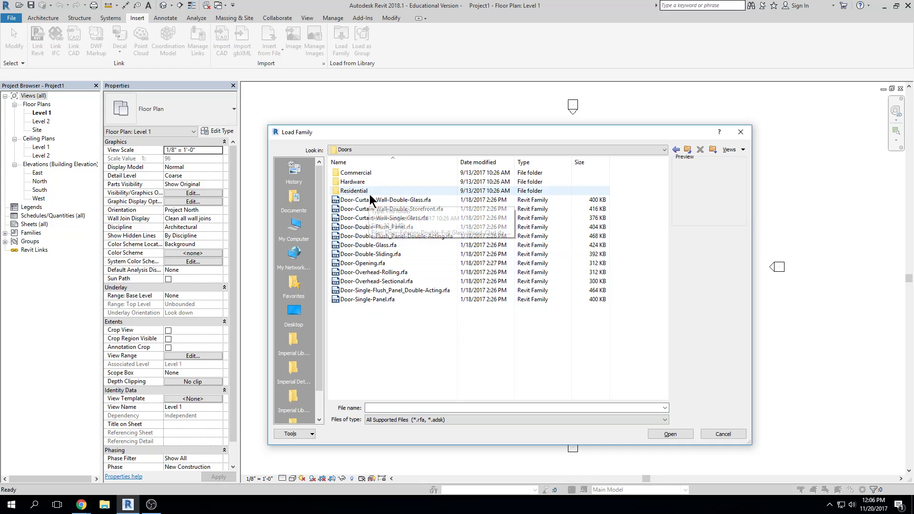
pyautogui.click(381, 200)
pyautogui.keyDown('shift'); pyautogui.click(393, 218); pyautogui.keyUp('shift')
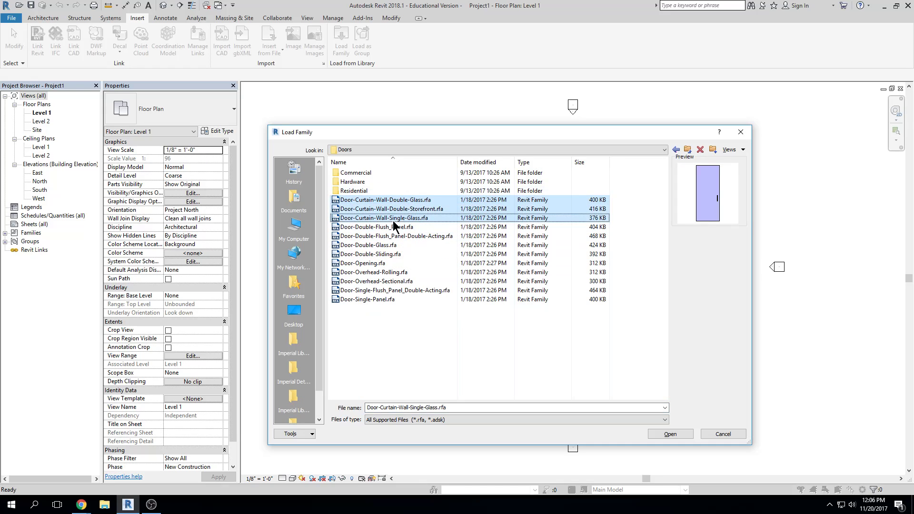
pyautogui.click(665, 434)
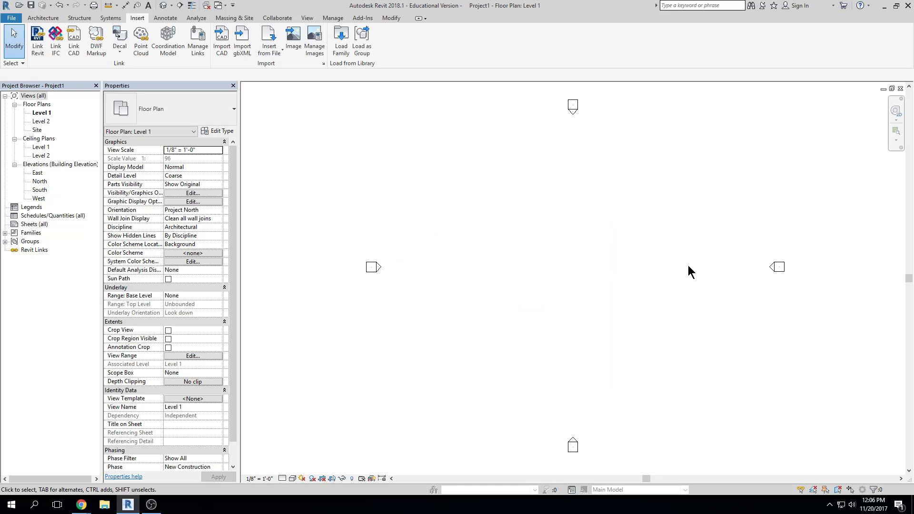
# - Draw a closed seven-sided outline of Generic - 8" walls on Level 1, with the top constraint set up to Level 2
pyautogui.click(41, 114)
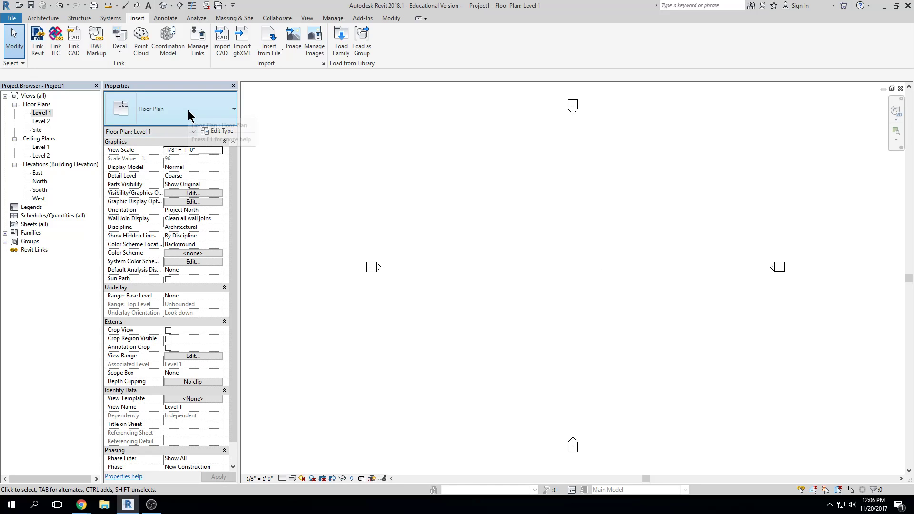
pyautogui.click(38, 20)
pyautogui.click(41, 38)
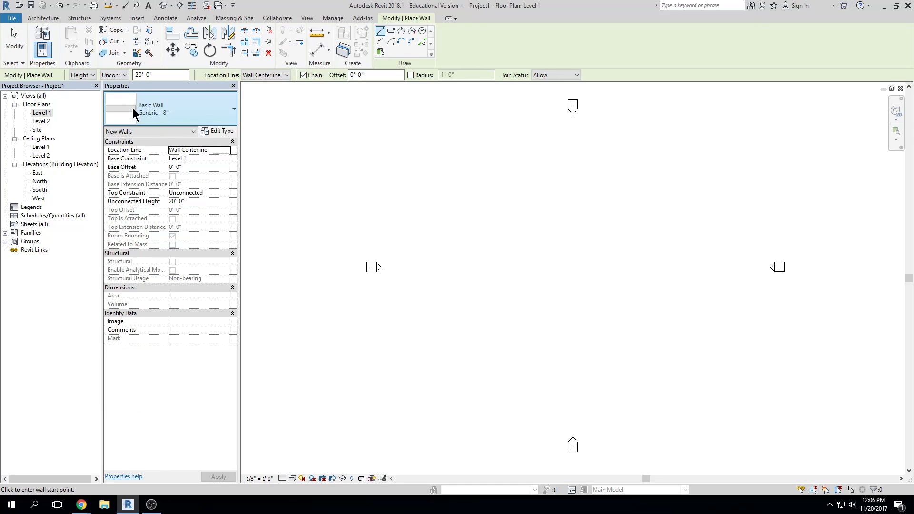
pyautogui.click(228, 193)
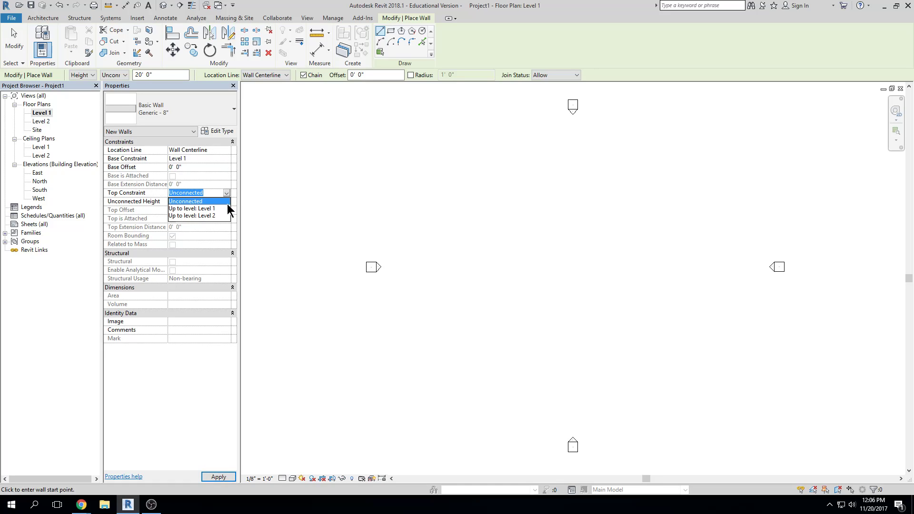
pyautogui.click(190, 215)
pyautogui.click(391, 31)
pyautogui.click(380, 31)
pyautogui.click(471, 202)
pyautogui.click(631, 202)
pyautogui.click(630, 250)
pyautogui.click(707, 250)
pyautogui.click(631, 388)
pyautogui.click(510, 389)
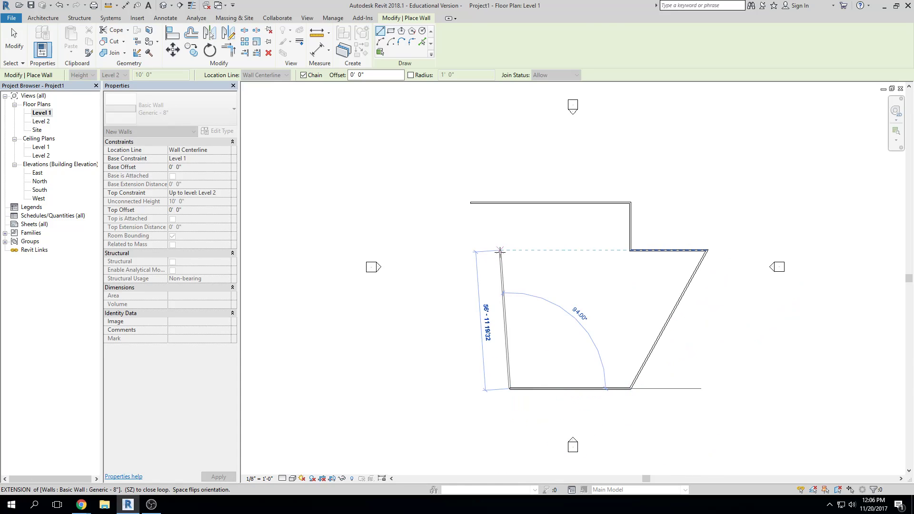
pyautogui.click(436, 300)
pyautogui.click(473, 205)
pyautogui.press('Escape')
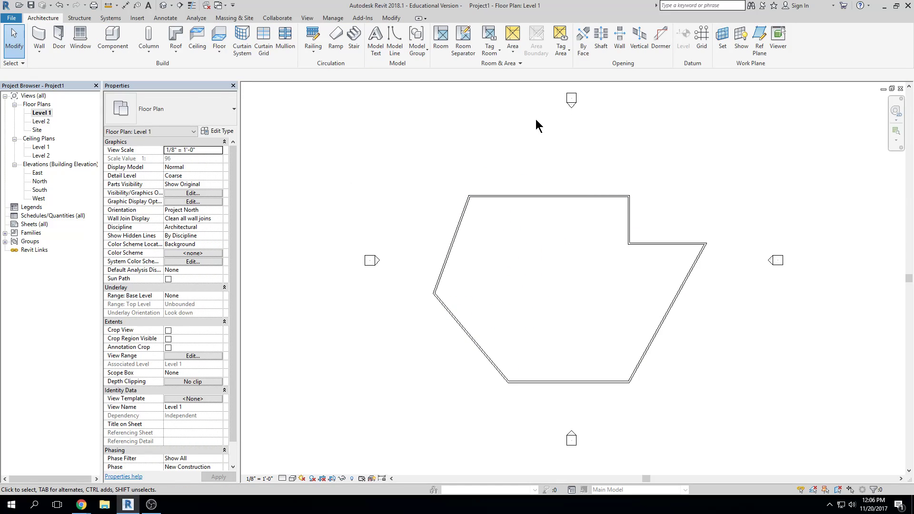
# - Open the default 3D view and select the entire chain of exterior walls
pyautogui.click(164, 5)
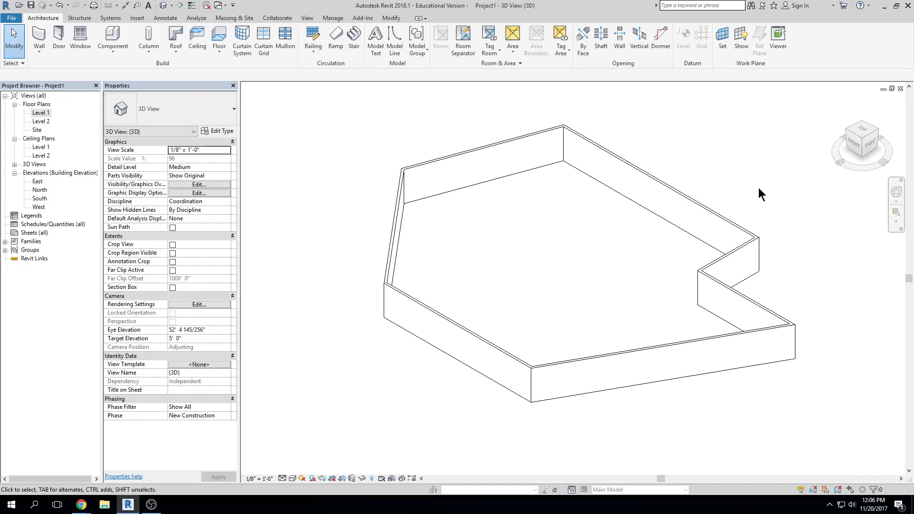
pyautogui.press('Tab')
pyautogui.click(718, 220)
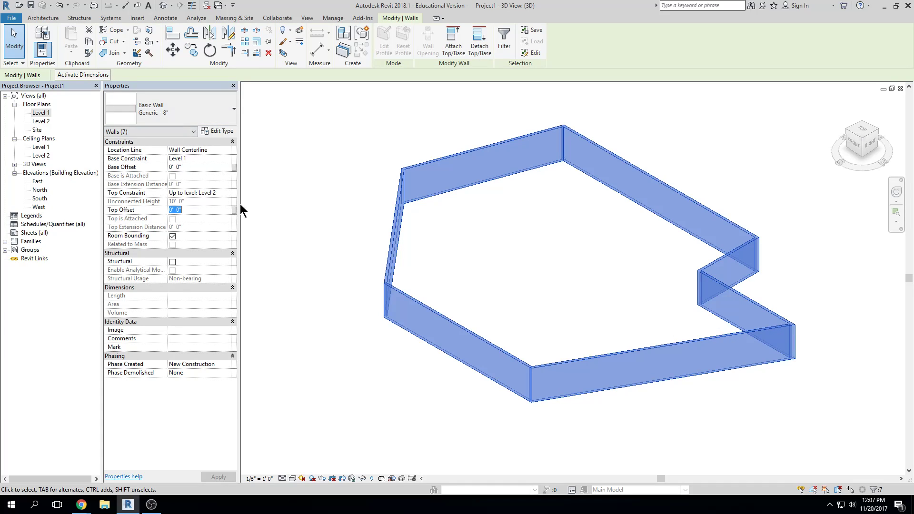
pyautogui.press('w')
pyautogui.press('a')
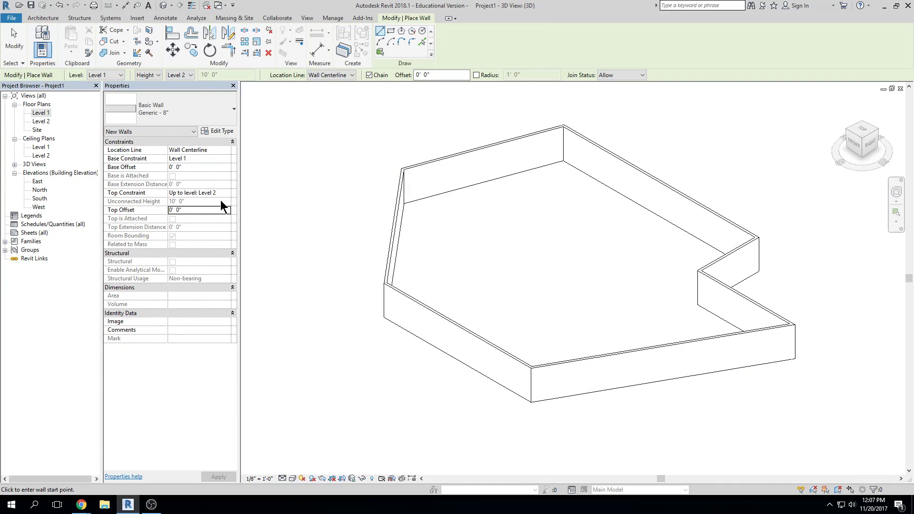
pyautogui.press('Escape')
pyautogui.press('Escape')
# - Select the whole chain of seven walls and set its top offset to 10'
pyautogui.press('Tab')
pyautogui.click(401, 180)
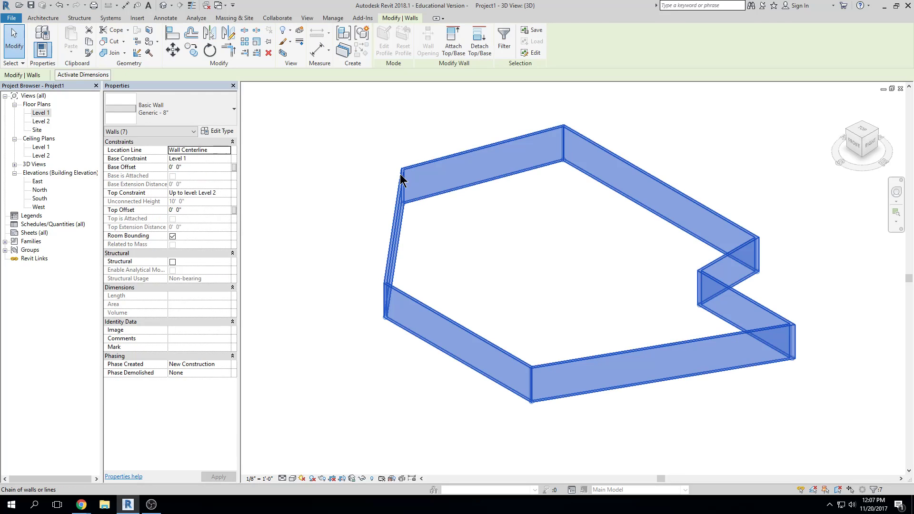
pyautogui.click(211, 210)
pyautogui.write('10')
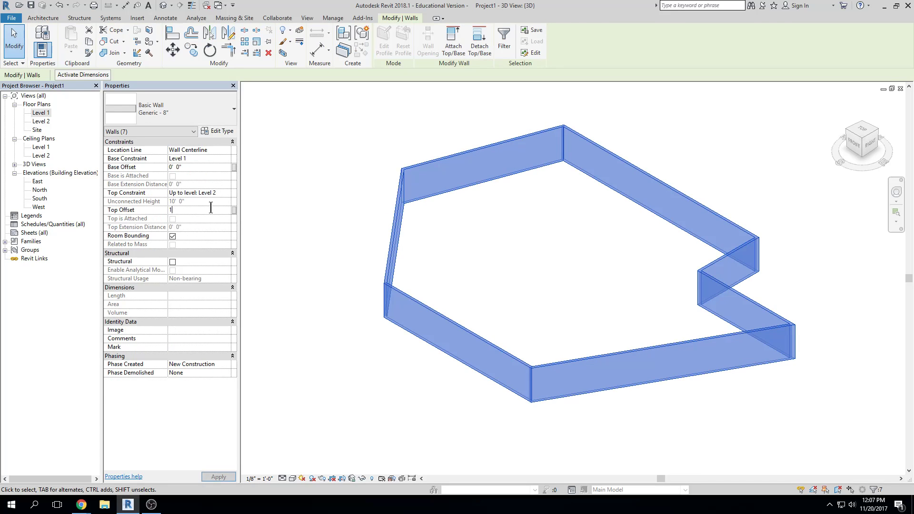
pyautogui.click(755, 175)
pyautogui.scroll(-1, 755, 174)
pyautogui.keyDown('shift'); pyautogui.moveTo(826, 242); pyautogui.dragTo(888, 90, button='middle'); pyautogui.keyUp('shift')
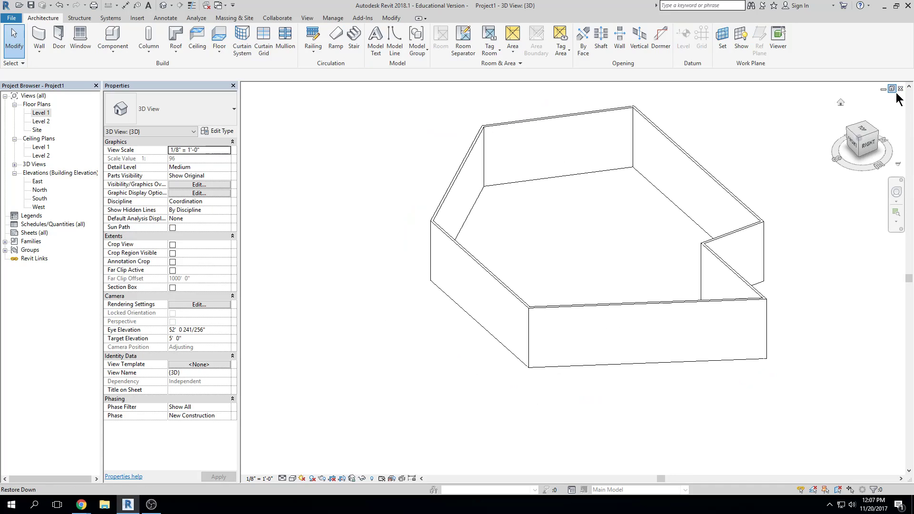
# - Close both residence project views and tile the new project's 3D view beside its Level 1 floor plan
pyautogui.press('w')
pyautogui.press('t')
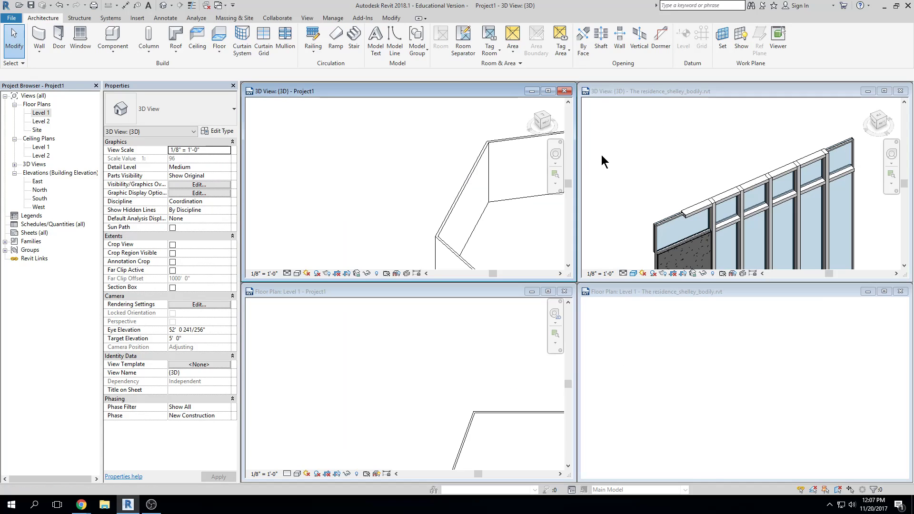
pyautogui.click(899, 91)
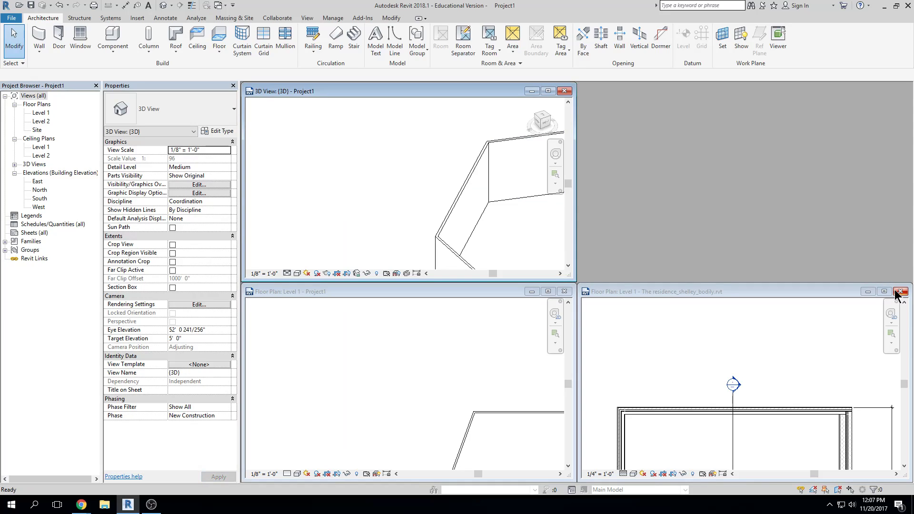
pyautogui.click(900, 292)
pyautogui.click(476, 258)
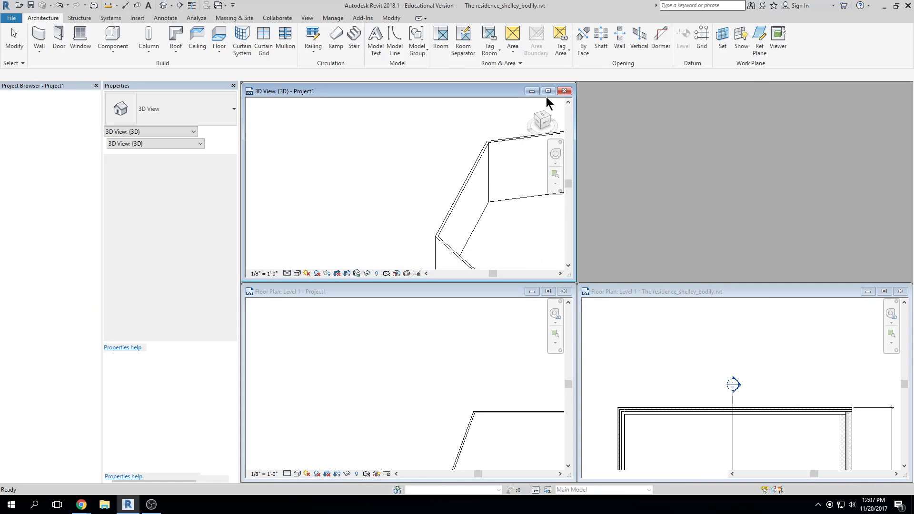
pyautogui.press('w')
pyautogui.press('t')
pyautogui.scroll(-1, 474, 213)
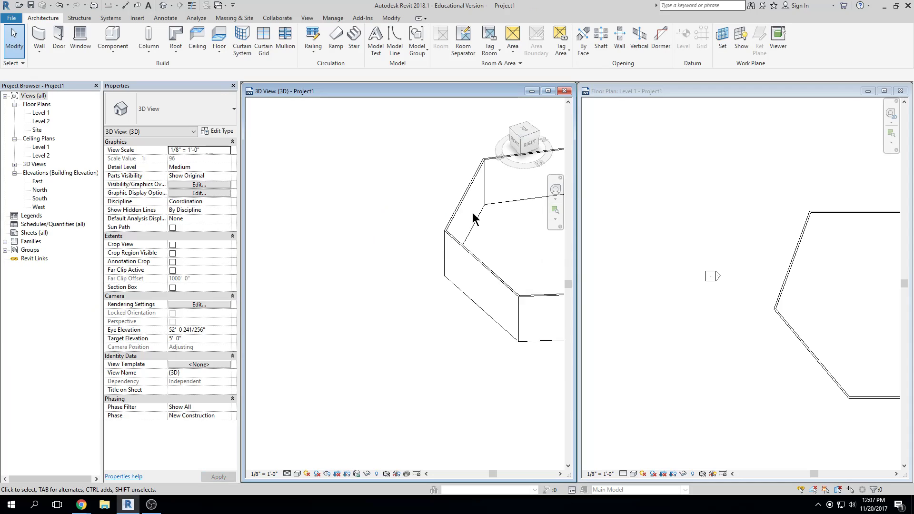
# - Place three Single-Flush 36" x 84" doors in the Level 1 plan: in the north wall, the vertical notch wall and the slanted east wall
pyautogui.moveTo(468, 219); pyautogui.dragTo(325, 282, button='middle')
pyautogui.click(704, 233)
pyautogui.moveTo(753, 240); pyautogui.dragTo(650, 215, button='middle')
pyautogui.moveTo(787, 210); pyautogui.dragTo(734, 215, button='middle')
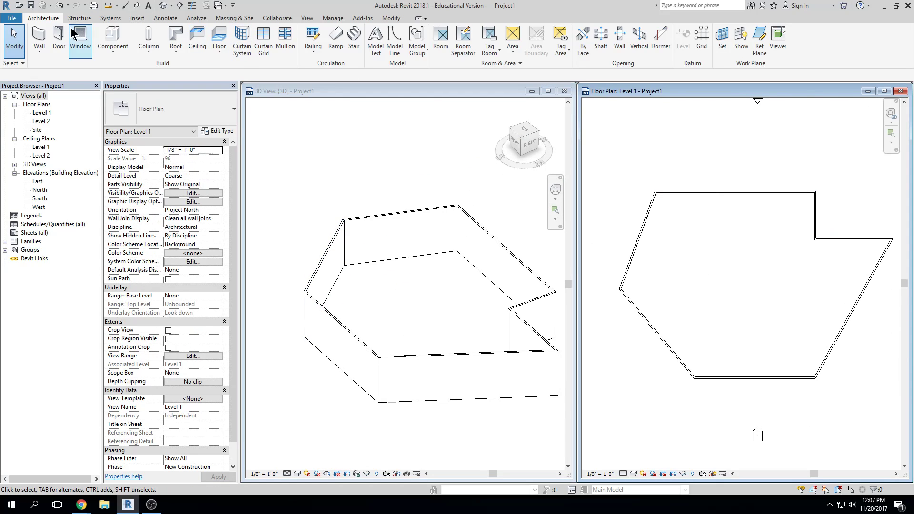
pyautogui.click(59, 37)
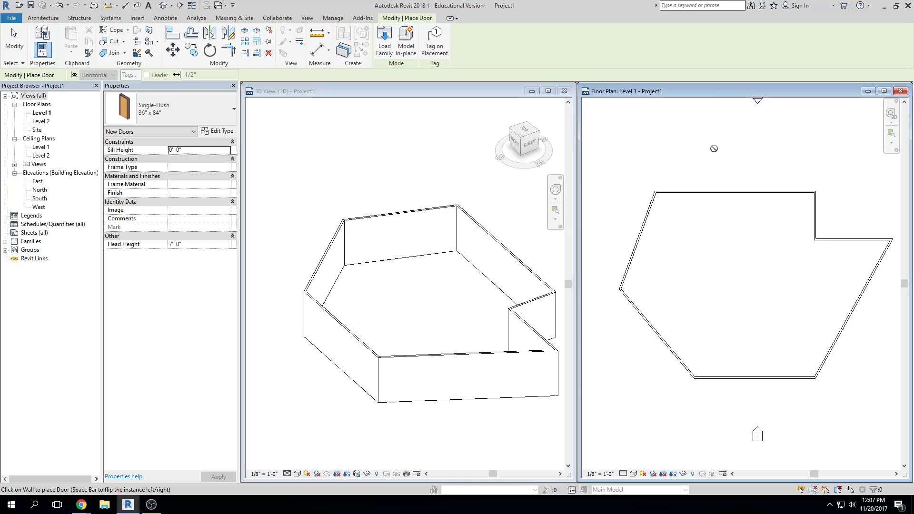
pyautogui.click(676, 188)
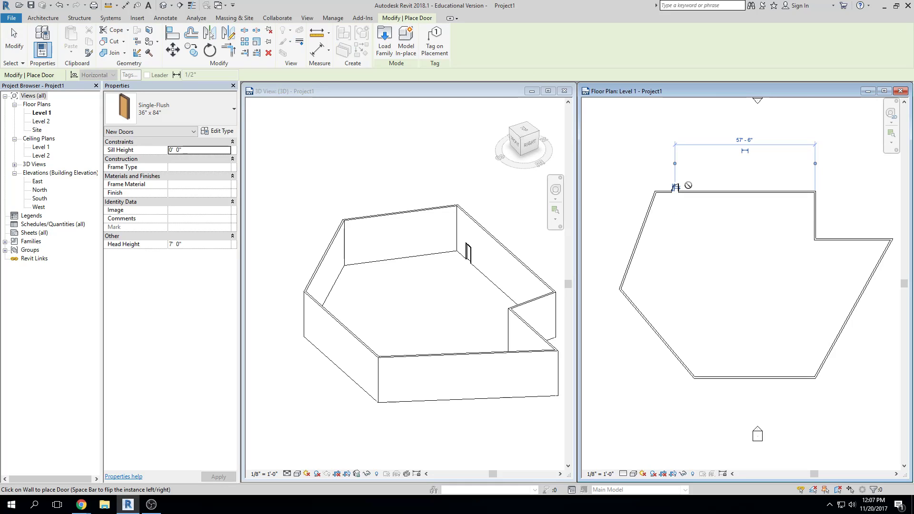
pyautogui.click(816, 215)
pyautogui.click(852, 314)
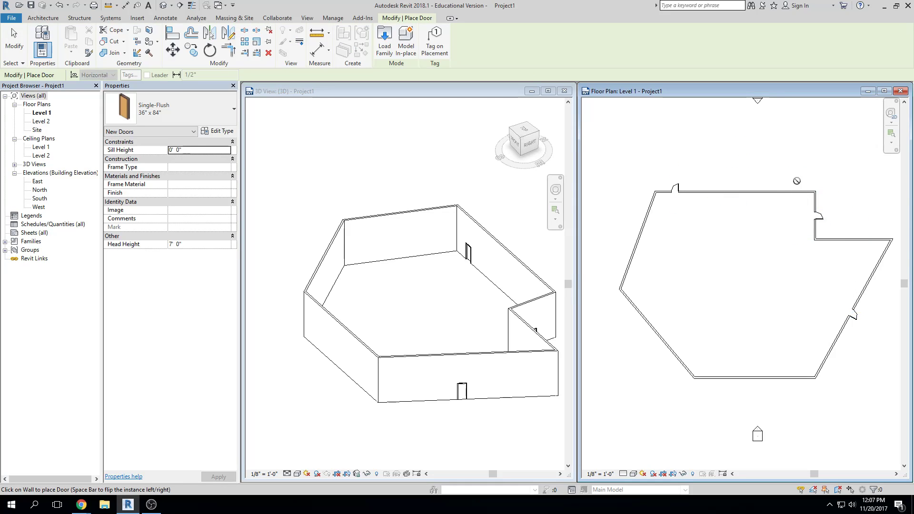
pyautogui.press('Escape')
pyautogui.press('Escape')
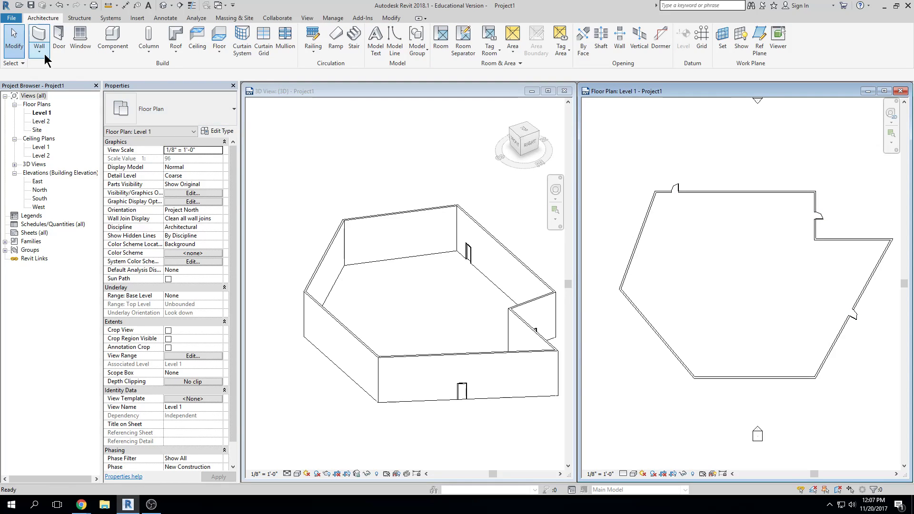
# - Place a Fixed 36" x 48" window beside each of the three doors in the Level 1 plan
pyautogui.click(79, 46)
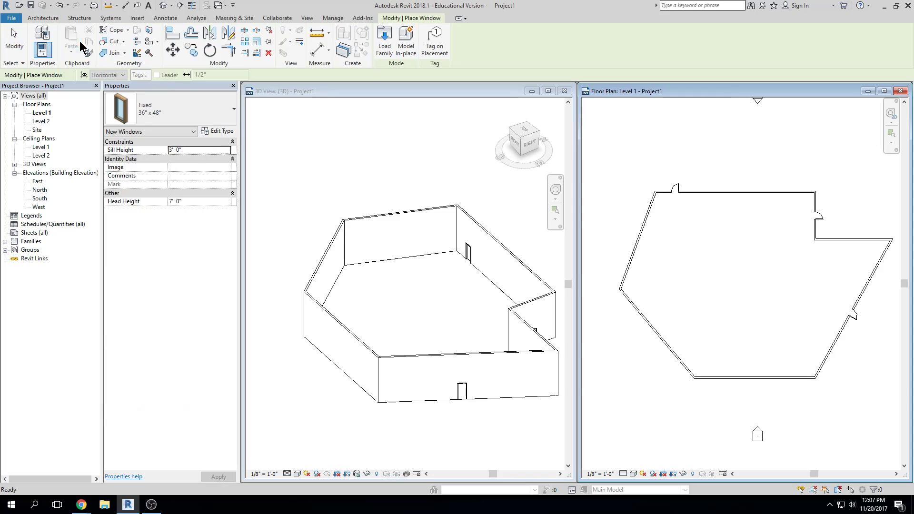
pyautogui.scroll(3, 493, 230)
pyautogui.moveTo(707, 184); pyautogui.dragTo(710, 186, button='middle')
pyautogui.scroll(2, 695, 191)
pyautogui.click(695, 198)
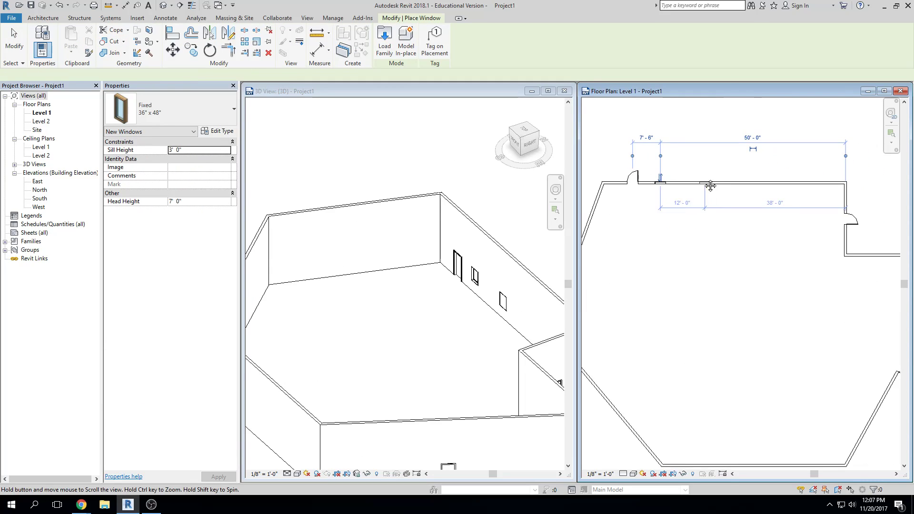
pyautogui.click(846, 238)
pyautogui.moveTo(846, 237); pyautogui.dragTo(765, 221, button='middle')
pyautogui.click(831, 333)
pyautogui.press('Escape')
pyautogui.scroll(-2, 489, 234)
pyautogui.moveTo(536, 238); pyautogui.dragTo(447, 228, button='middle')
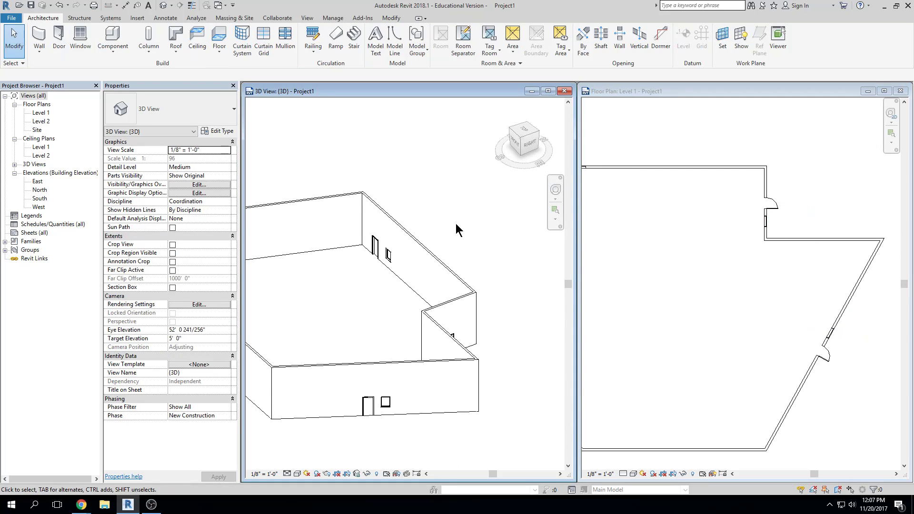
pyautogui.moveTo(308, 263); pyautogui.dragTo(419, 257, button='middle')
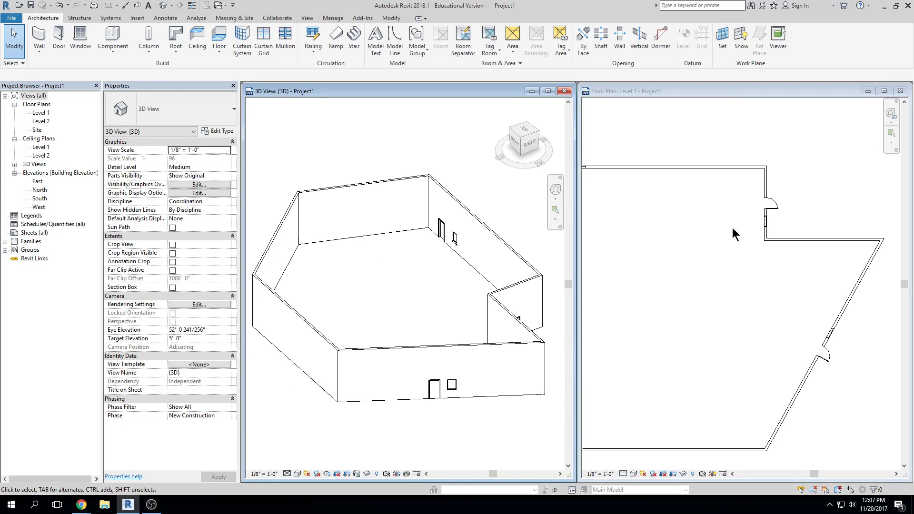
# - Examine the Level 1 plan's wall outline and the free stretch of north wall east of its window
pyautogui.click(681, 225)
pyautogui.scroll(-3, 681, 224)
pyautogui.moveTo(681, 224); pyautogui.dragTo(748, 222, button='middle')
pyautogui.scroll(1, 747, 222)
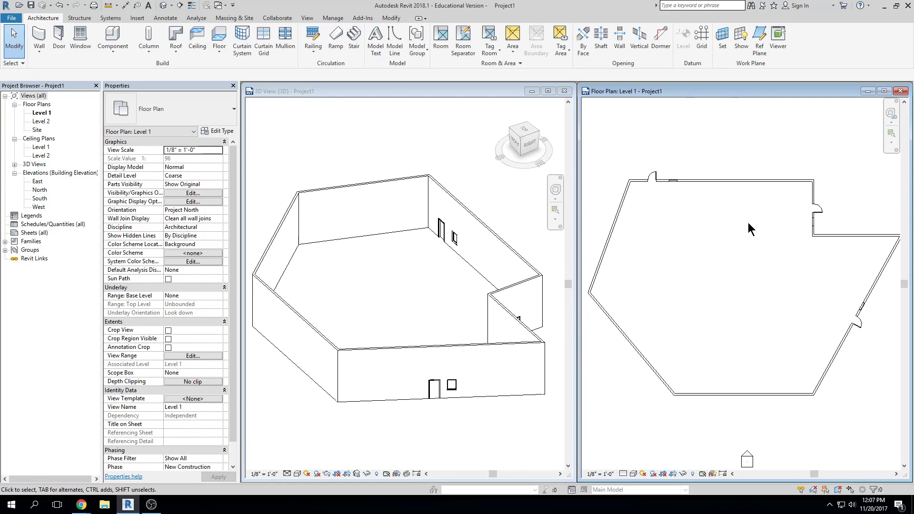
pyautogui.scroll(-1, 746, 219)
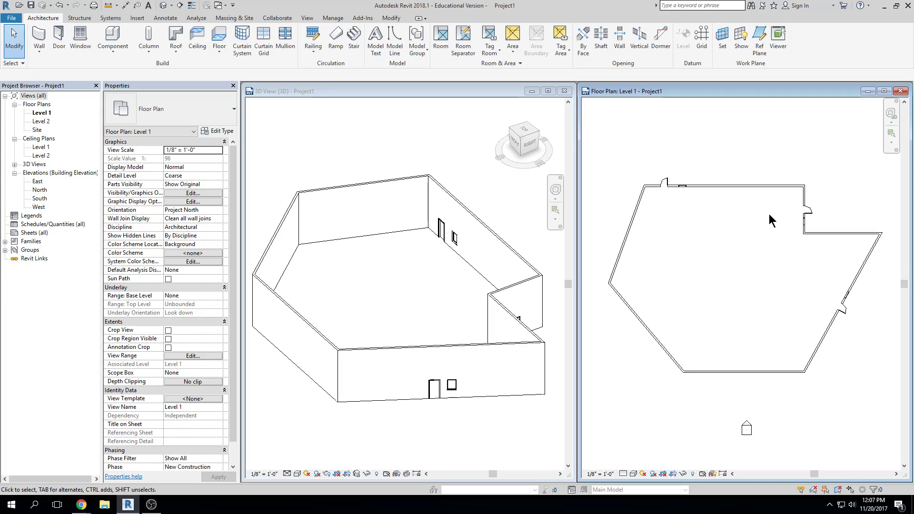
pyautogui.scroll(5, 714, 215)
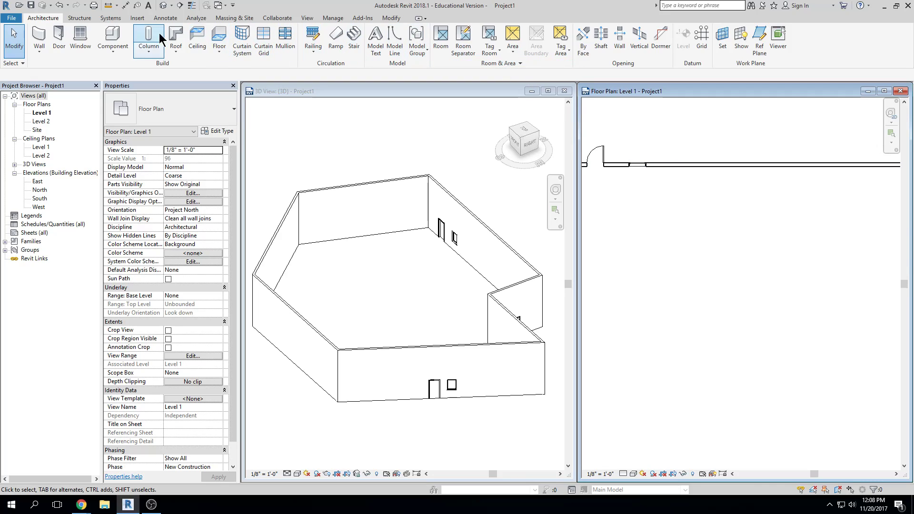
pyautogui.click(40, 49)
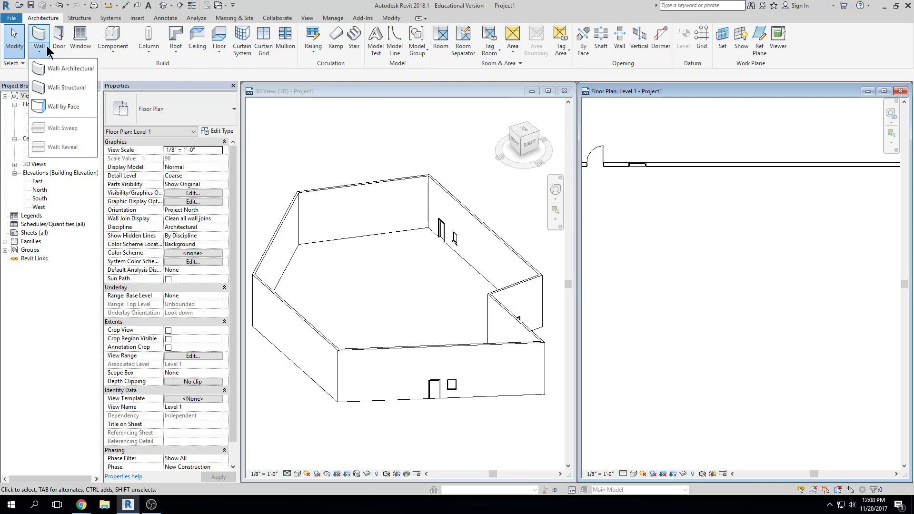
pyautogui.click(669, 193)
pyautogui.scroll(-2, 670, 193)
pyautogui.moveTo(670, 193); pyautogui.dragTo(685, 239, button='middle')
pyautogui.scroll(3, 646, 210)
pyautogui.moveTo(750, 221); pyautogui.dragTo(629, 227, button='middle')
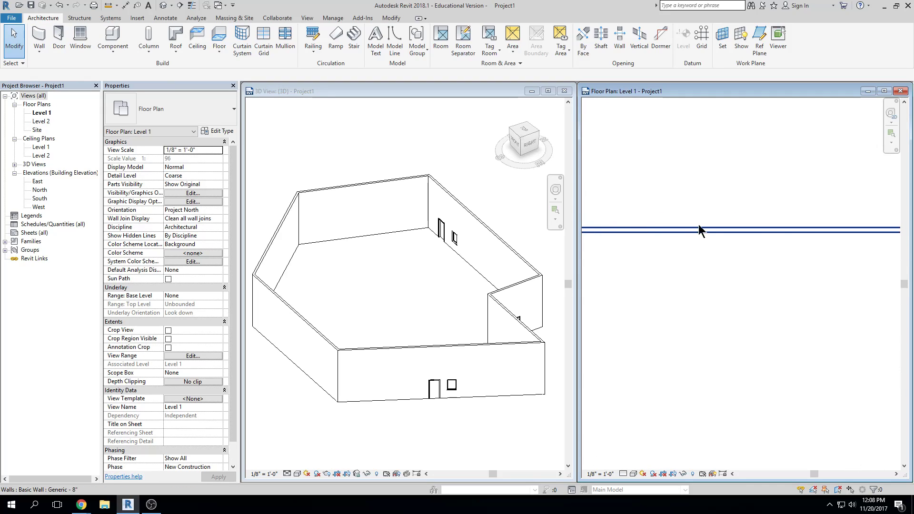
pyautogui.scroll(-3, 808, 232)
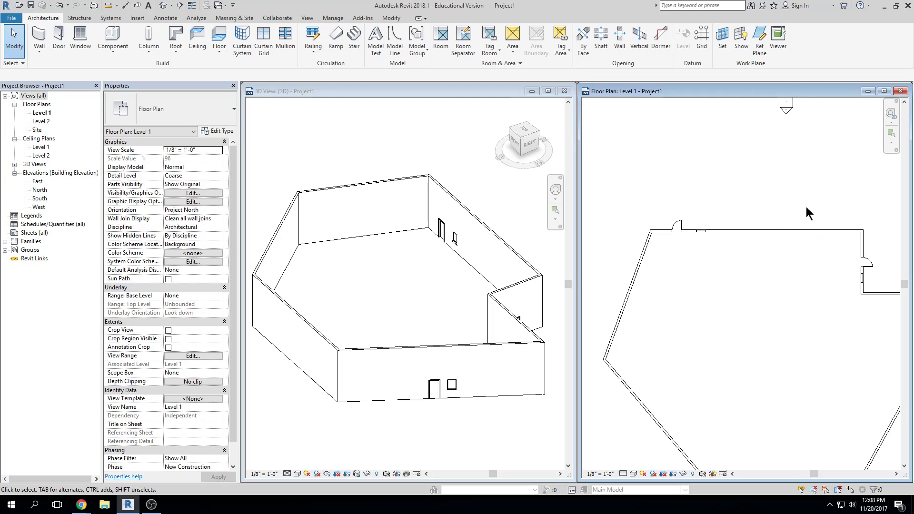
# - Draw a Storefront curtain wall about 13'-10" long within the north wall, just east of the window, in the Level 1 plan
pyautogui.scroll(2, 738, 230)
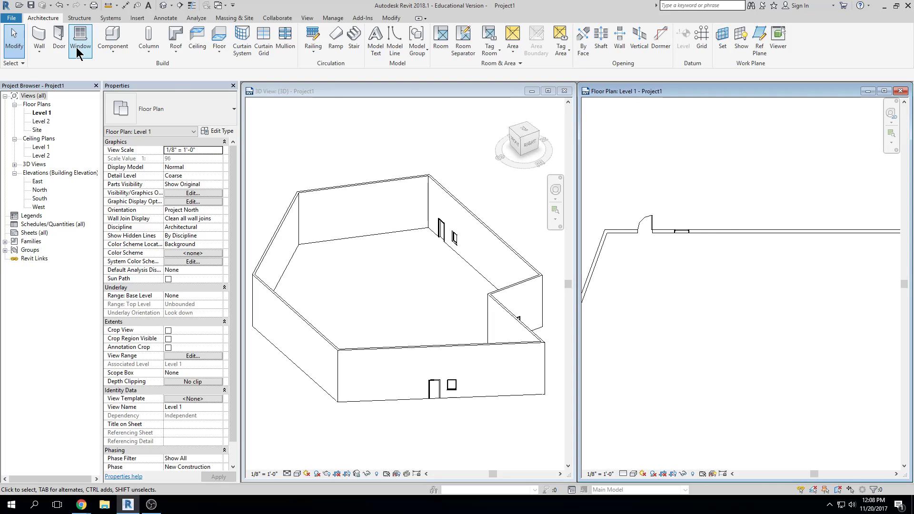
pyautogui.click(47, 50)
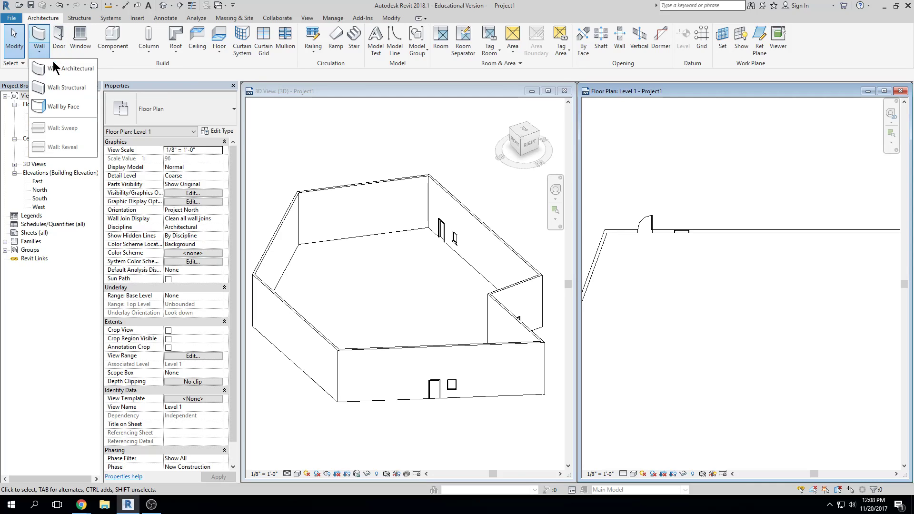
pyautogui.click(54, 68)
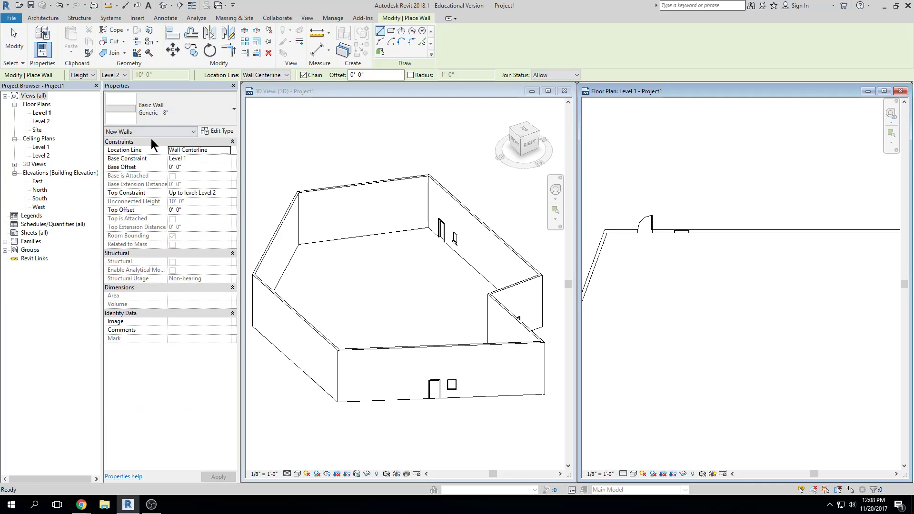
pyautogui.click(205, 108)
pyautogui.scroll(-3, 174, 199)
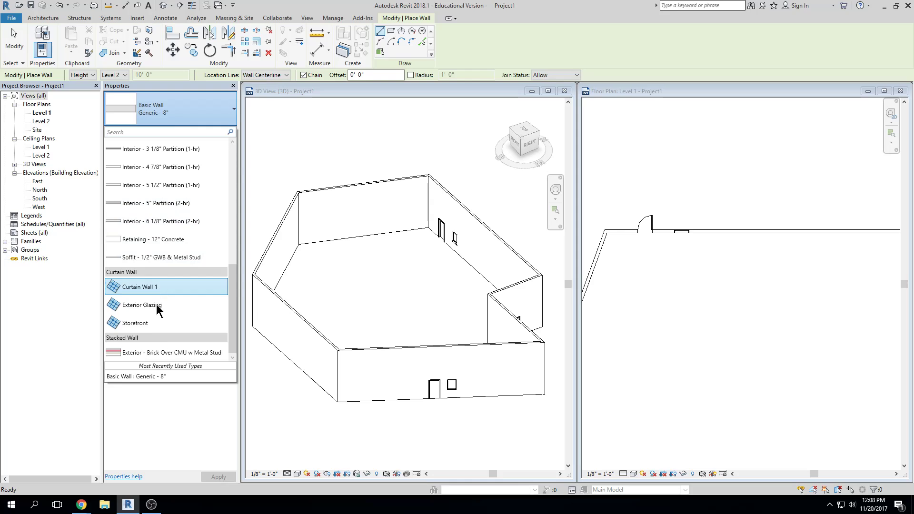
pyautogui.click(162, 323)
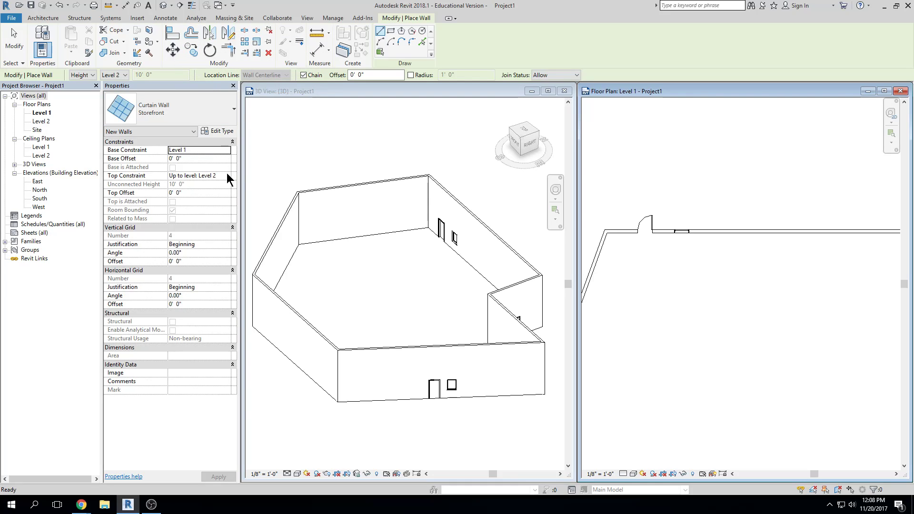
pyautogui.scroll(5, 658, 220)
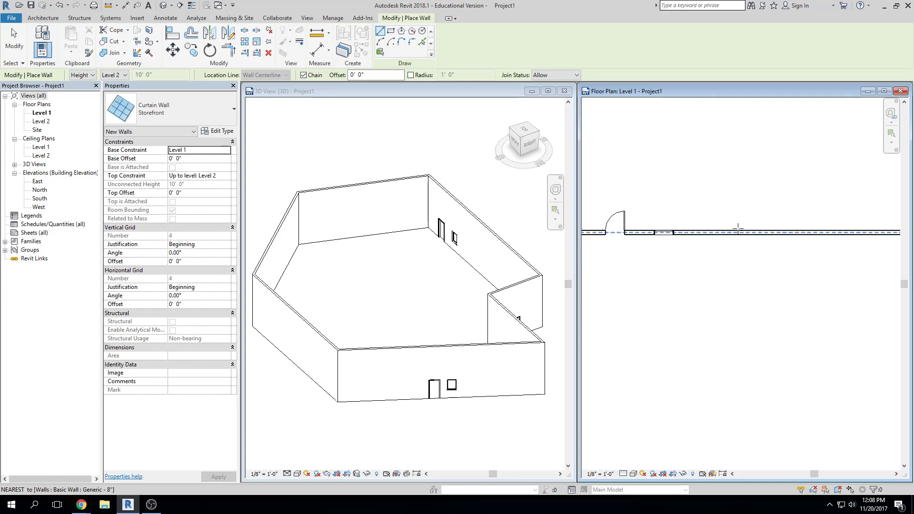
pyautogui.scroll(2, 658, 221)
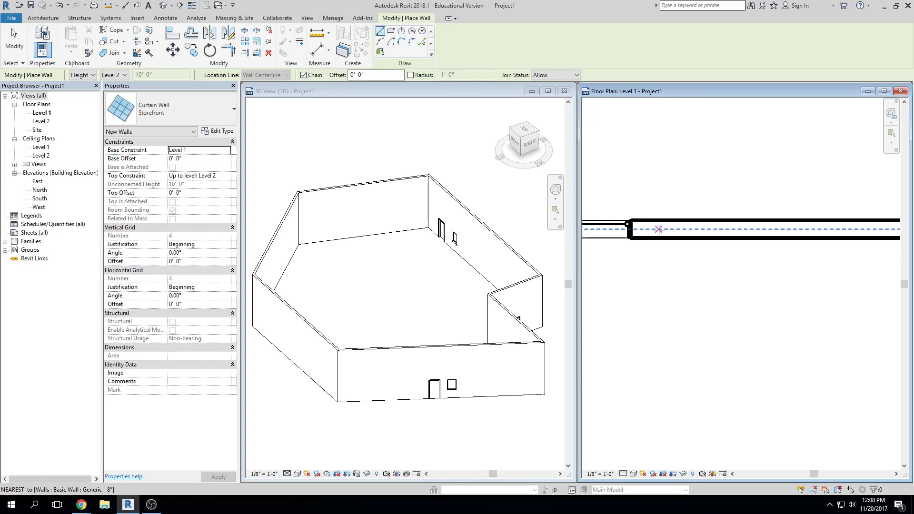
pyautogui.click(662, 229)
pyautogui.moveTo(673, 229); pyautogui.dragTo(630, 234, button='middle')
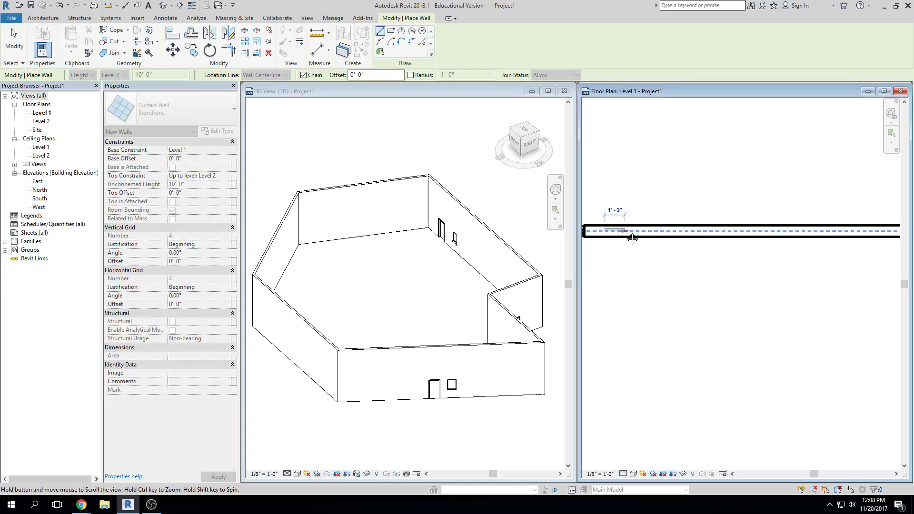
pyautogui.click(841, 231)
pyautogui.press('Escape')
pyautogui.scroll(-2, 781, 310)
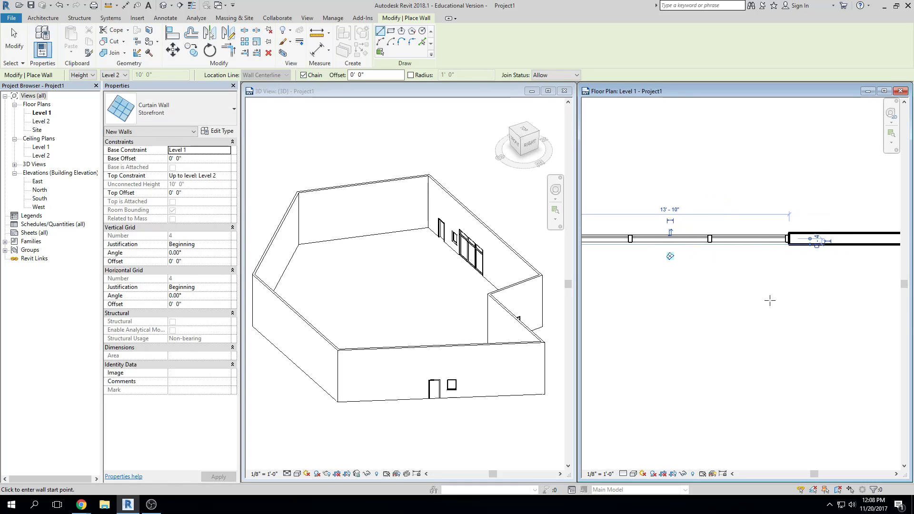
pyautogui.press('Escape')
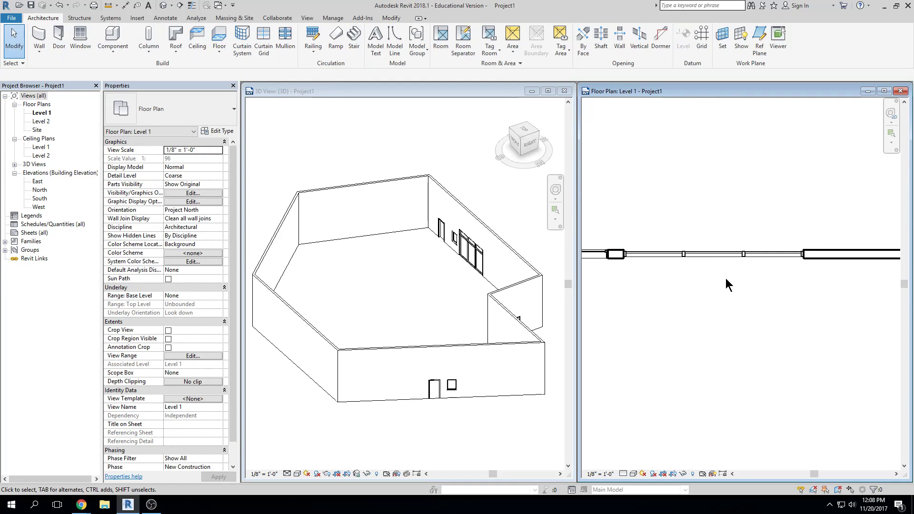
# - Set the length of the storefront curtain wall in the north wall to 15'
pyautogui.click(724, 254)
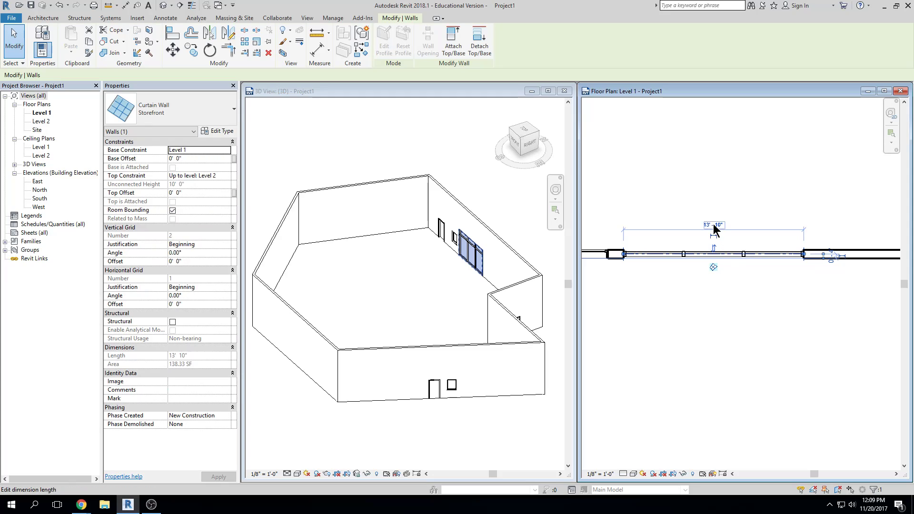
pyautogui.click(714, 225)
pyautogui.write('15')
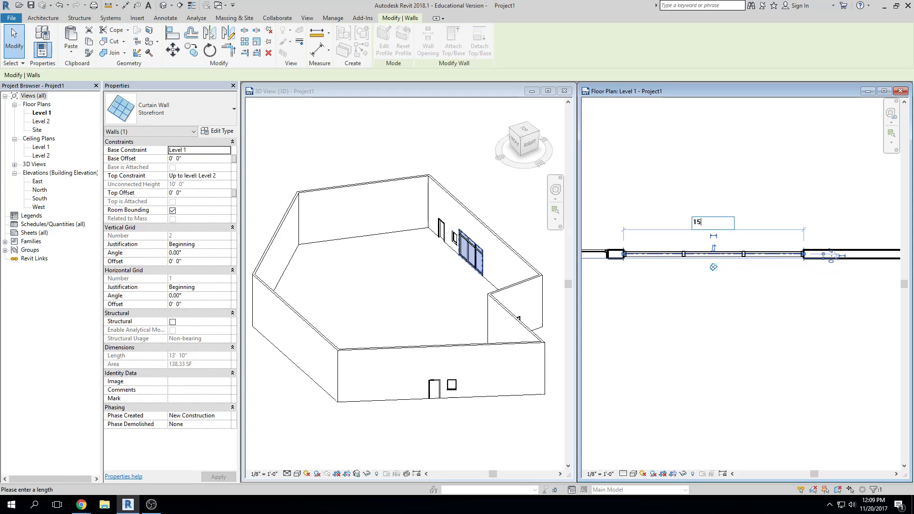
pyautogui.press('Return')
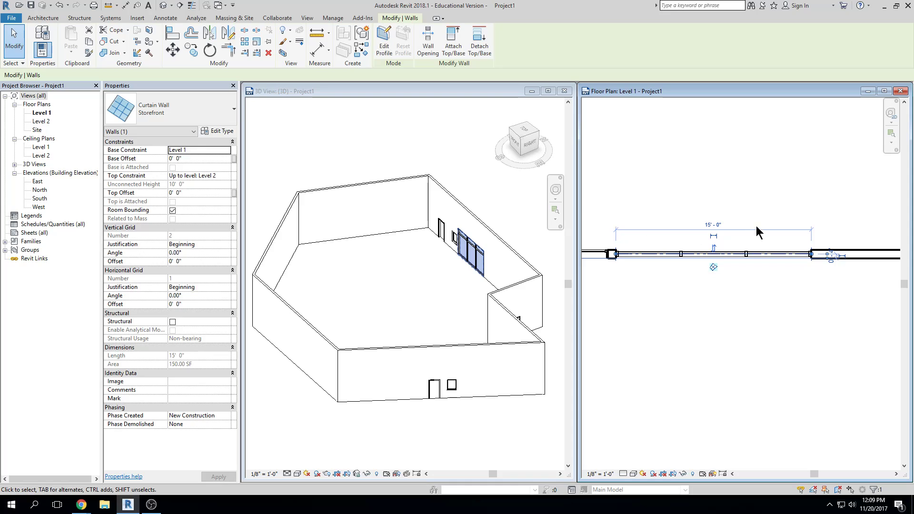
pyautogui.click(750, 324)
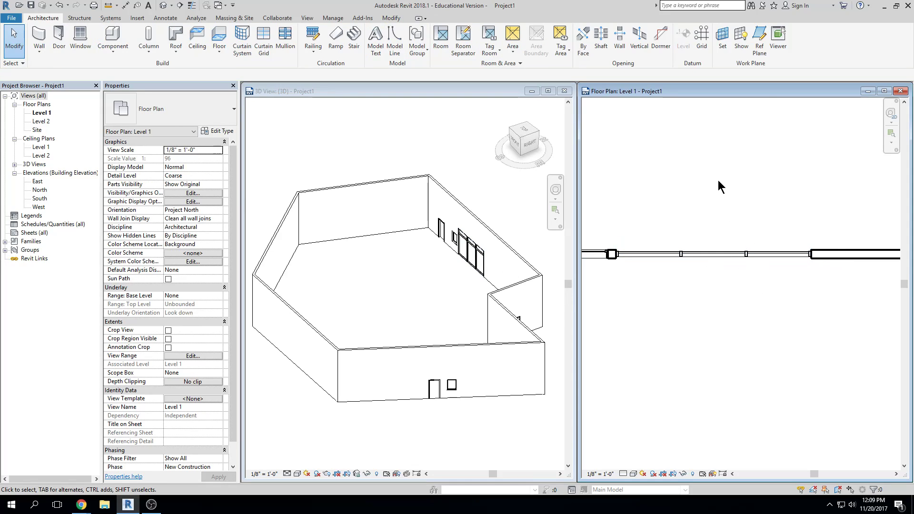
# - Open the North elevation from its marker in the Level 1 plan, framing the storefront, window and door
pyautogui.scroll(-5, 722, 195)
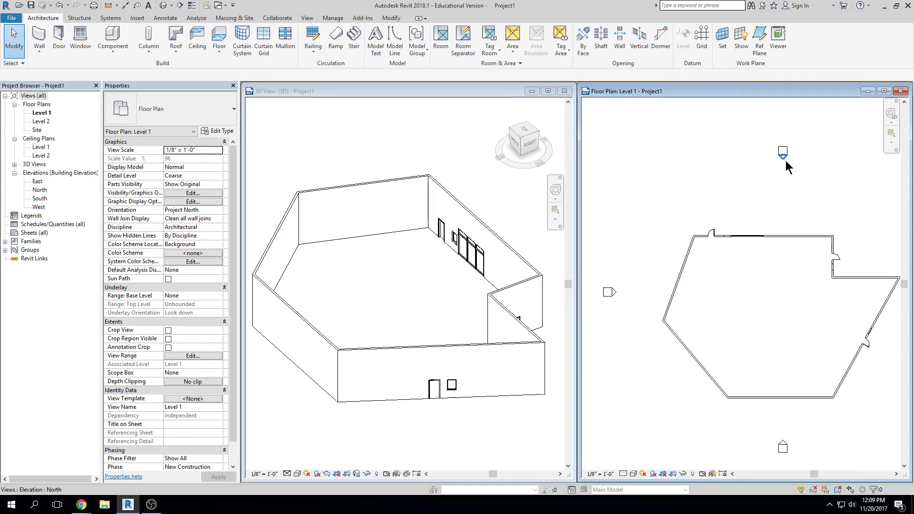
pyautogui.doubleClick(784, 154)
pyautogui.moveTo(770, 211); pyautogui.dragTo(686, 129)
pyautogui.doubleClick(687, 128)
pyautogui.scroll(3, 595, 257)
pyautogui.scroll(2, 593, 295)
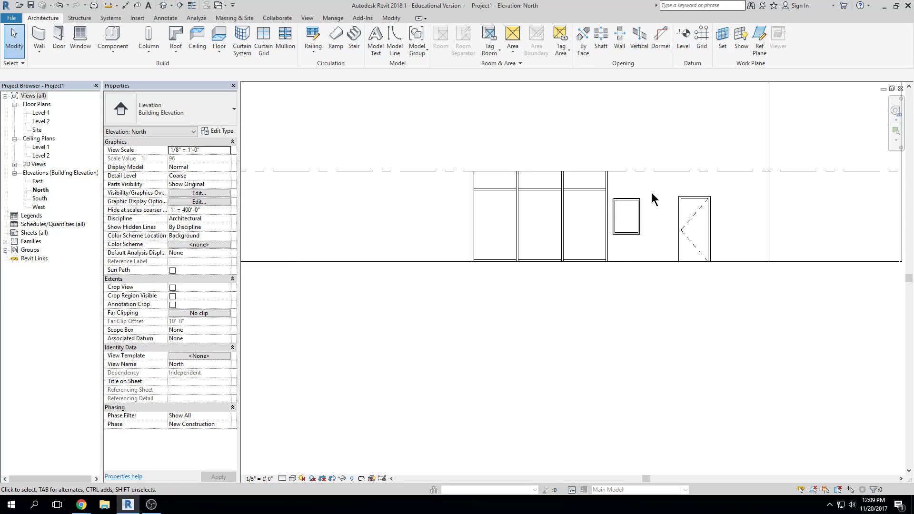
# - Set the North elevation's visual style to Shaded and tile it with the Level 1 plan and 3D view
pyautogui.press('s')
pyautogui.press('d')
pyautogui.scroll(-2, 622, 349)
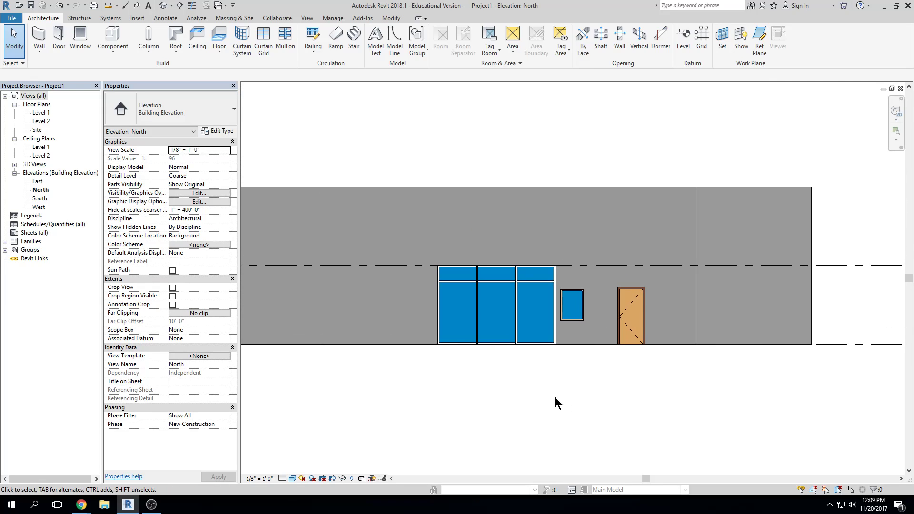
pyautogui.press('w')
pyautogui.press('t')
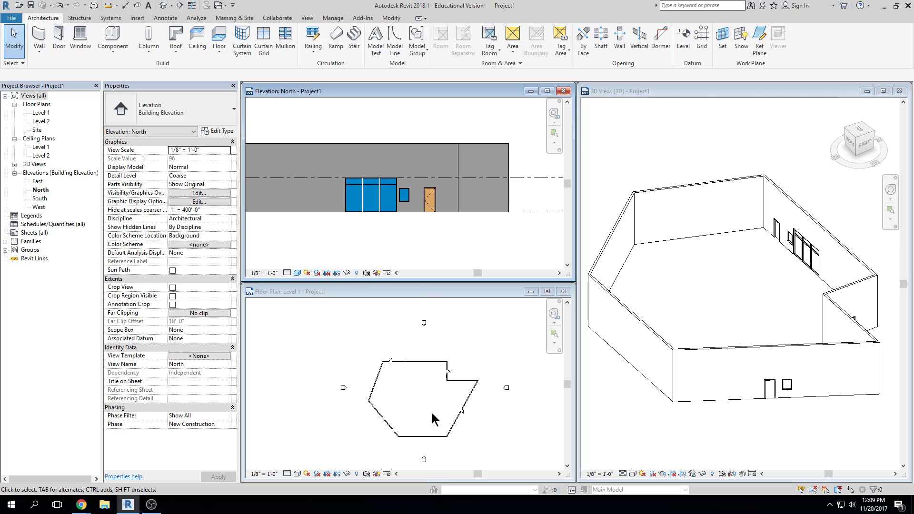
# - Stretch the east end of the storefront wall along the north wall far enough to add a fourth bay
pyautogui.scroll(4, 350, 338)
pyautogui.moveTo(351, 338); pyautogui.dragTo(391, 387, button='middle')
pyautogui.scroll(6, 372, 364)
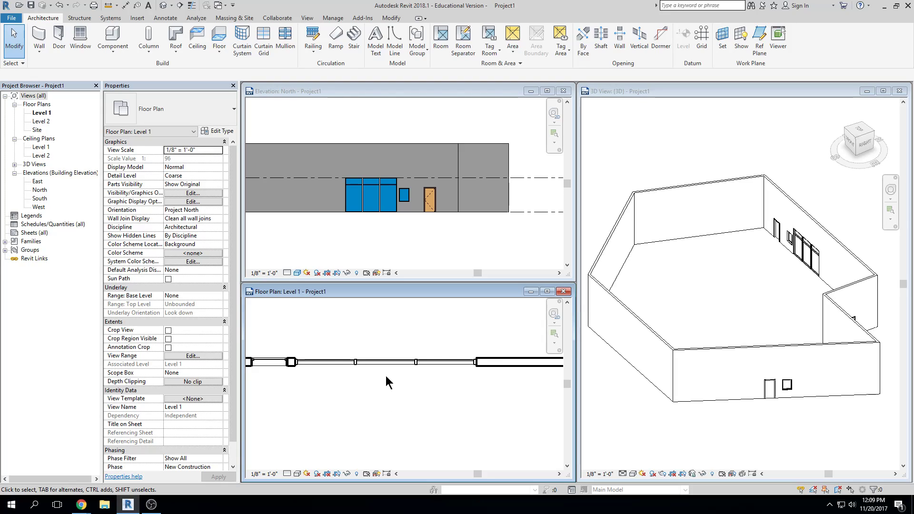
pyautogui.scroll(1, 386, 376)
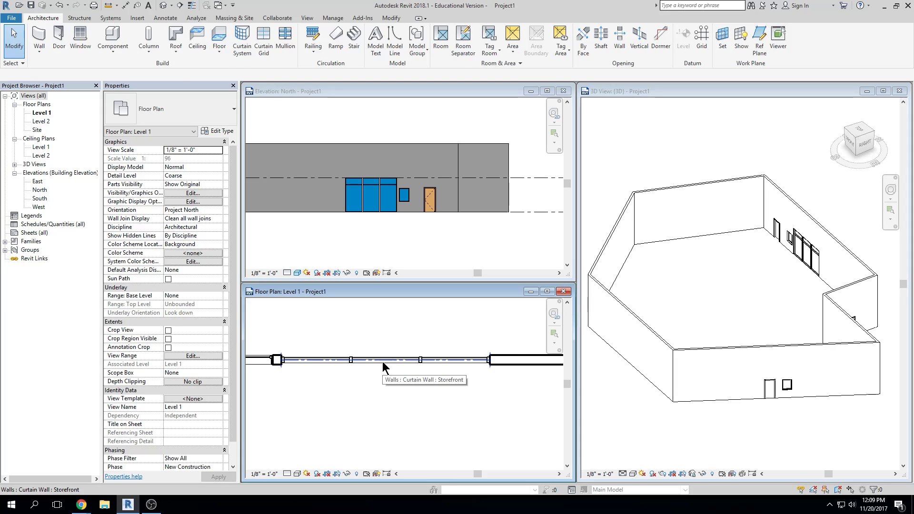
pyautogui.click(382, 361)
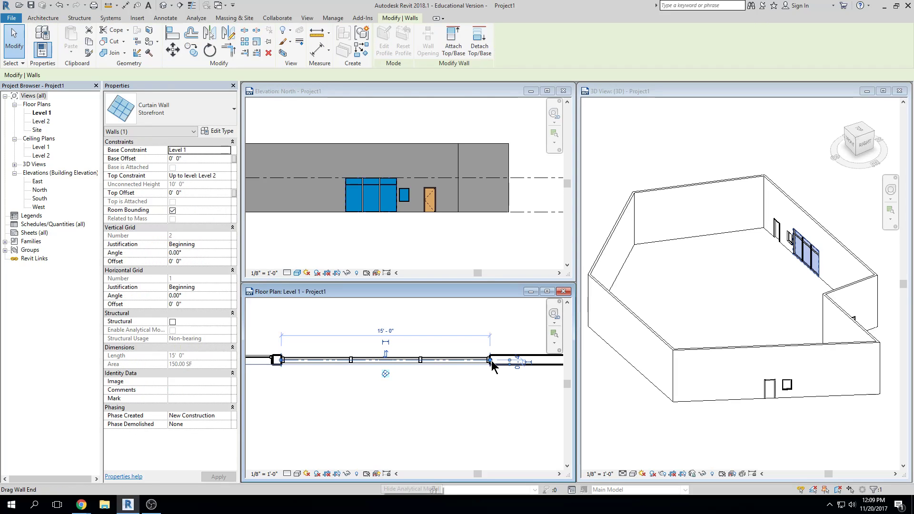
pyautogui.moveTo(489, 361); pyautogui.dragTo(546, 361)
pyautogui.click(509, 433)
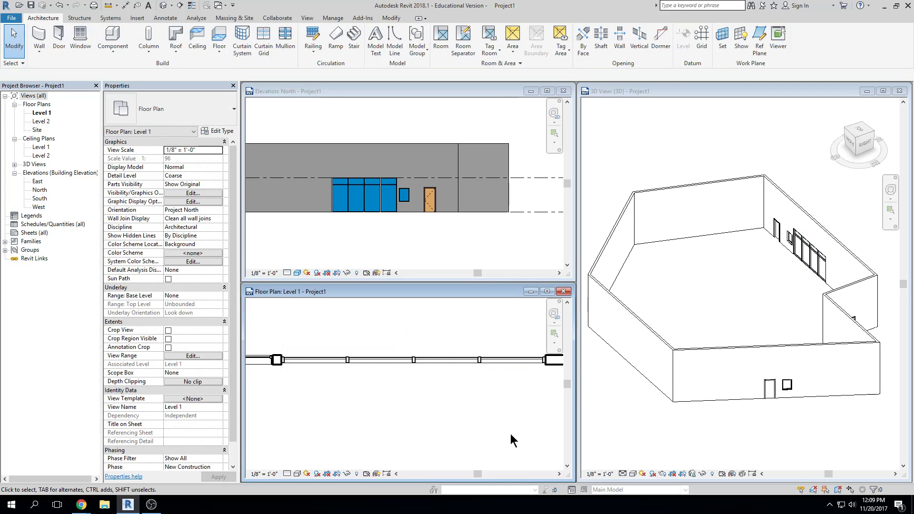
# - Change the westernmost intermediate vertical mullion of the storefront to the 1.5" x 2.5" rectangular type
pyautogui.scroll(5, 349, 364)
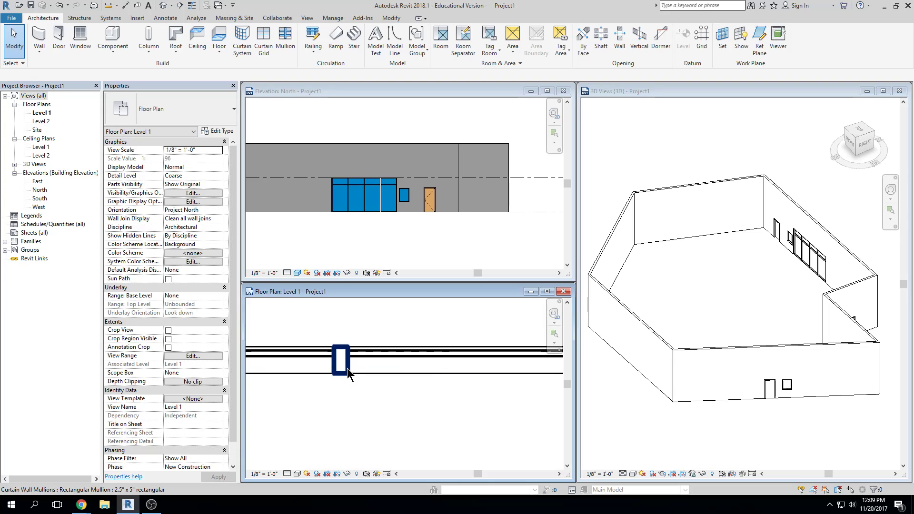
pyautogui.click(347, 368)
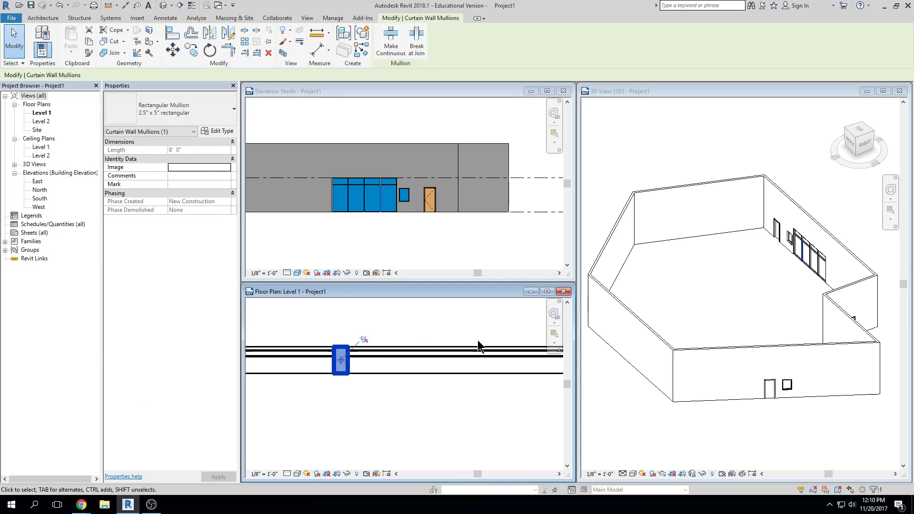
pyautogui.click(222, 118)
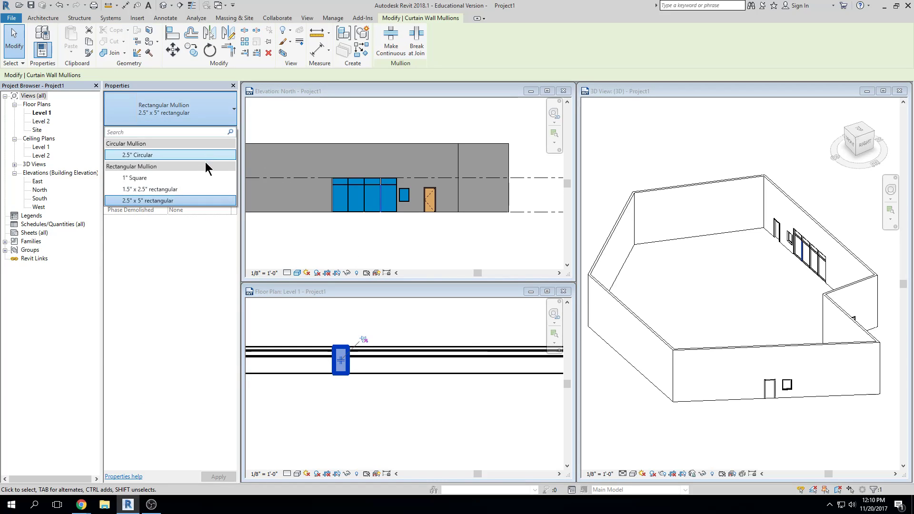
pyautogui.click(202, 188)
pyautogui.click(430, 428)
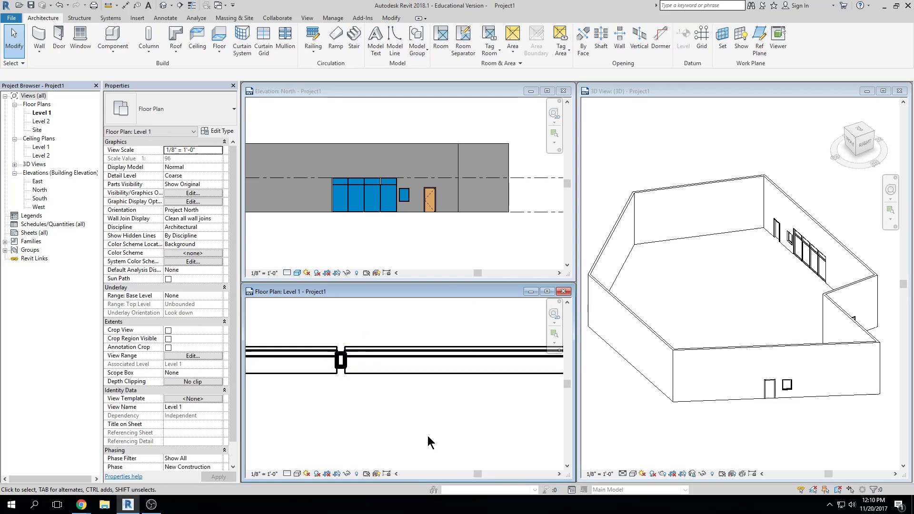
pyautogui.scroll(2, 391, 209)
pyautogui.scroll(4, 390, 210)
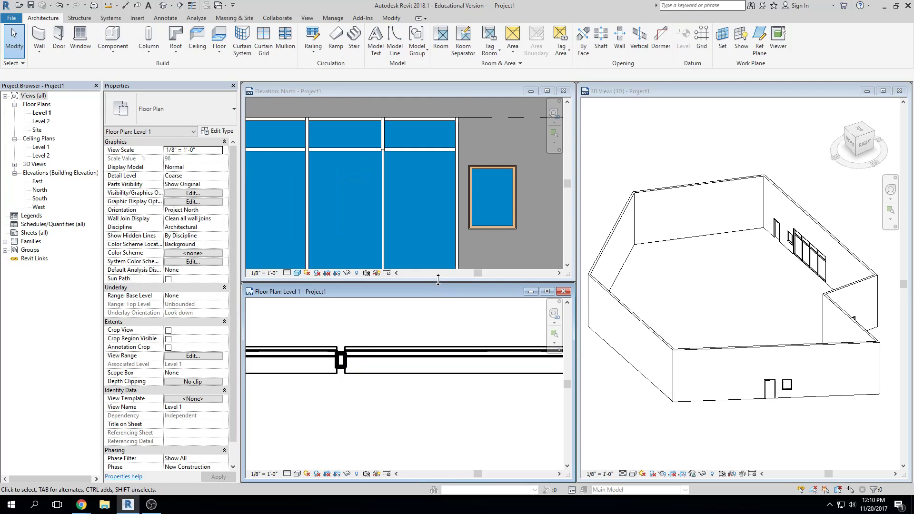
pyautogui.scroll(-3, 402, 407)
pyautogui.moveTo(402, 407)
pyautogui.mouseDown(button='middle')
pyautogui.moveTo(410, 413)
pyautogui.moveTo(396, 408)
pyautogui.mouseUp(button='middle')
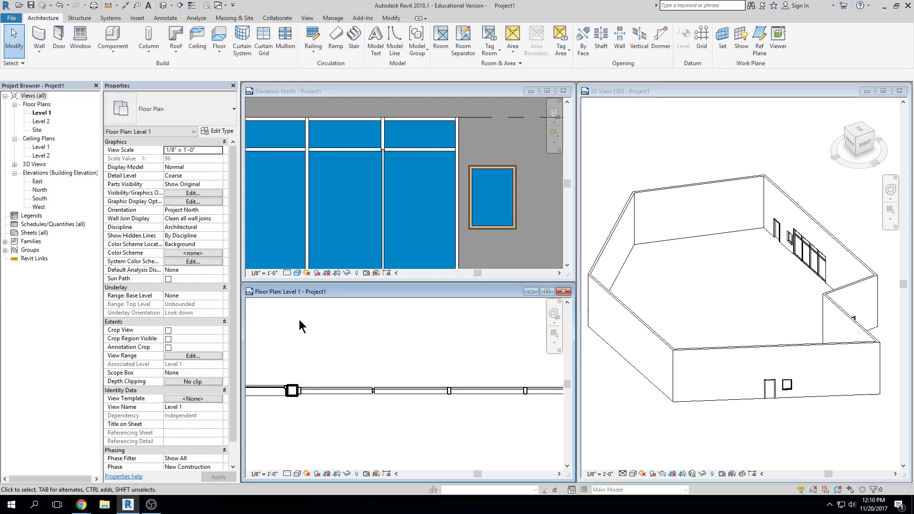
pyautogui.scroll(-2, 281, 362)
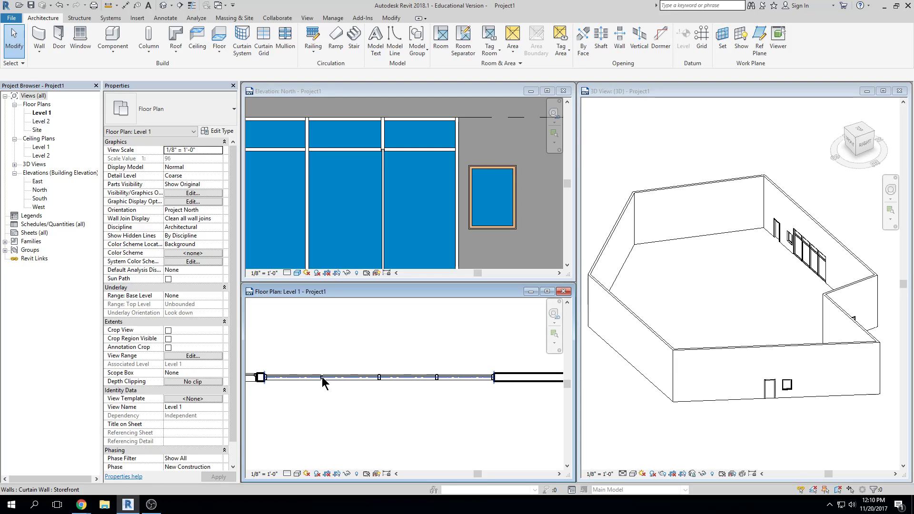
# - Edit the storefront curtain wall's type, setting the vertical interior mullions to Circular Mullion : 2.5" Circular
pyautogui.click(350, 378)
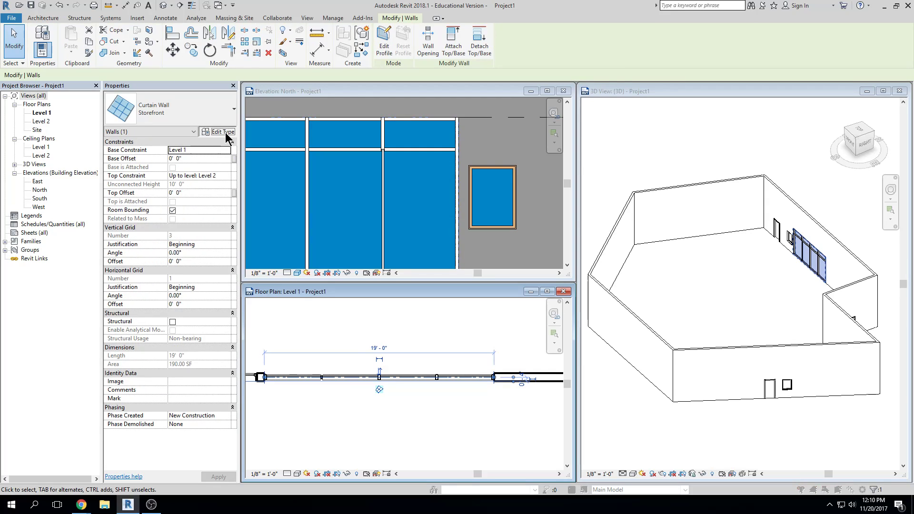
pyautogui.click(225, 132)
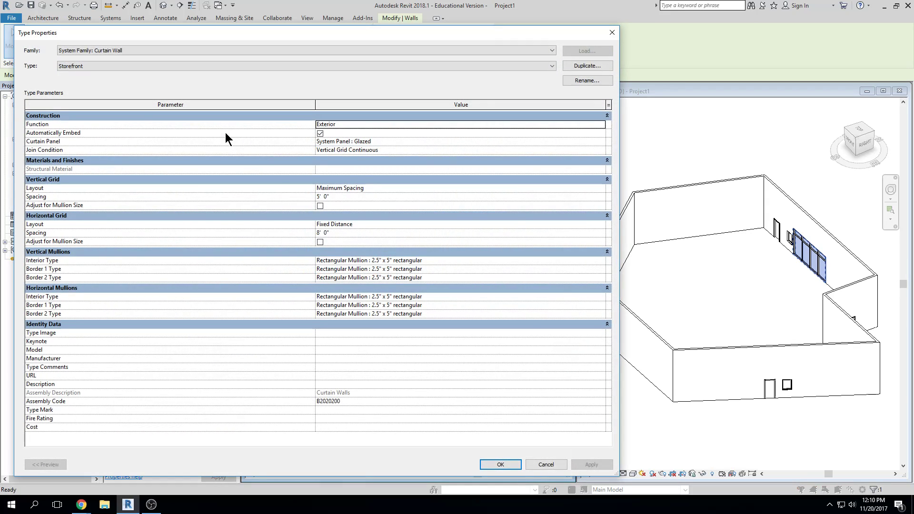
pyautogui.click(588, 261)
pyautogui.click(366, 276)
# - Set the storefront type's vertical Border 1 and Border 2 mullions to Circular Mullion : 2.5" Circular
pyautogui.click(431, 269)
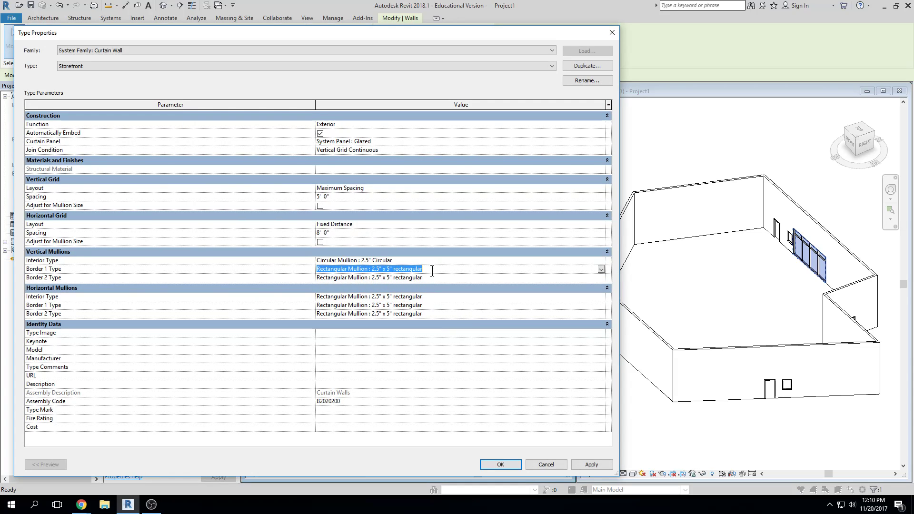
pyautogui.click(601, 270)
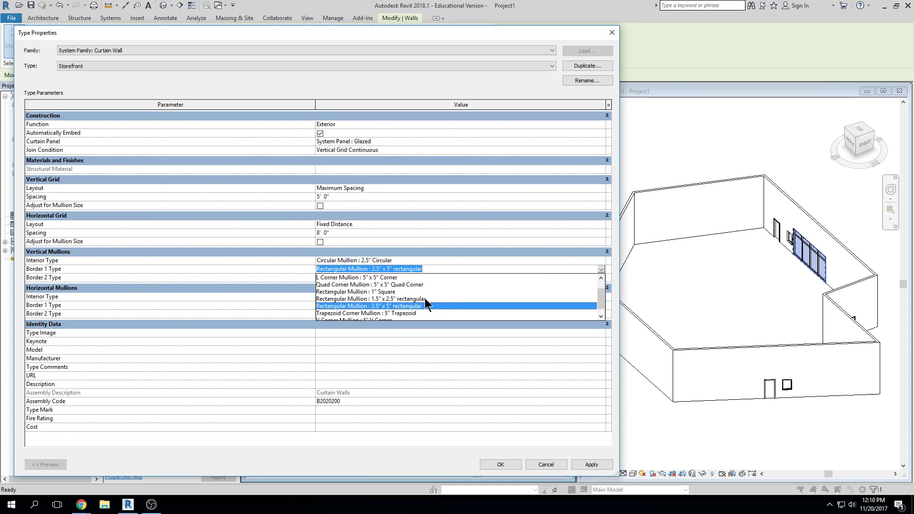
pyautogui.scroll(-1, 424, 299)
pyautogui.scroll(1, 388, 310)
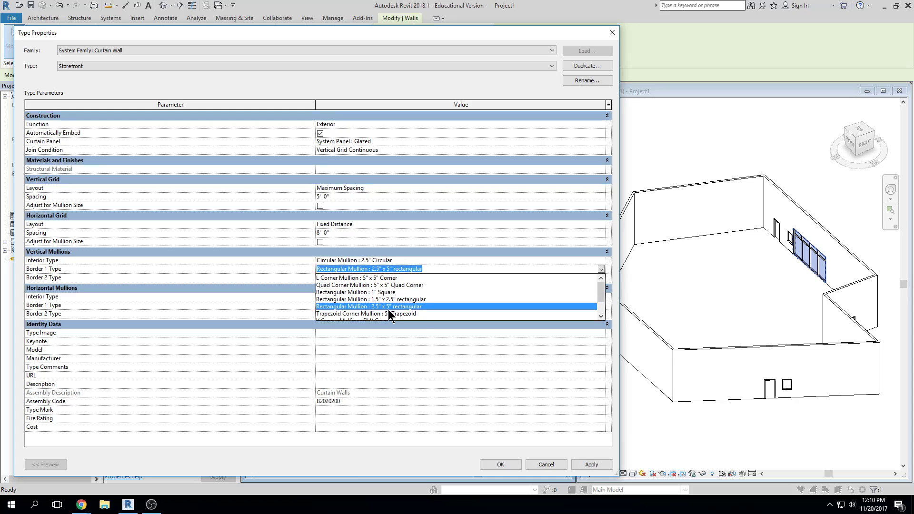
pyautogui.scroll(1, 387, 314)
pyautogui.click(376, 285)
pyautogui.click(590, 278)
pyautogui.click(590, 279)
pyautogui.click(378, 286)
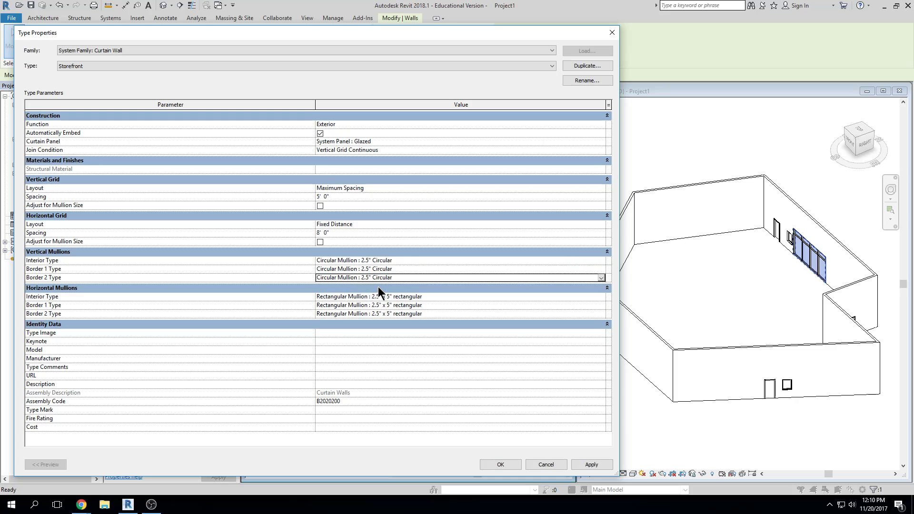
# - Set the storefront type's horizontal interior and Border 1 mullions to Circular Mullion : 2.5" Circular
pyautogui.click(424, 296)
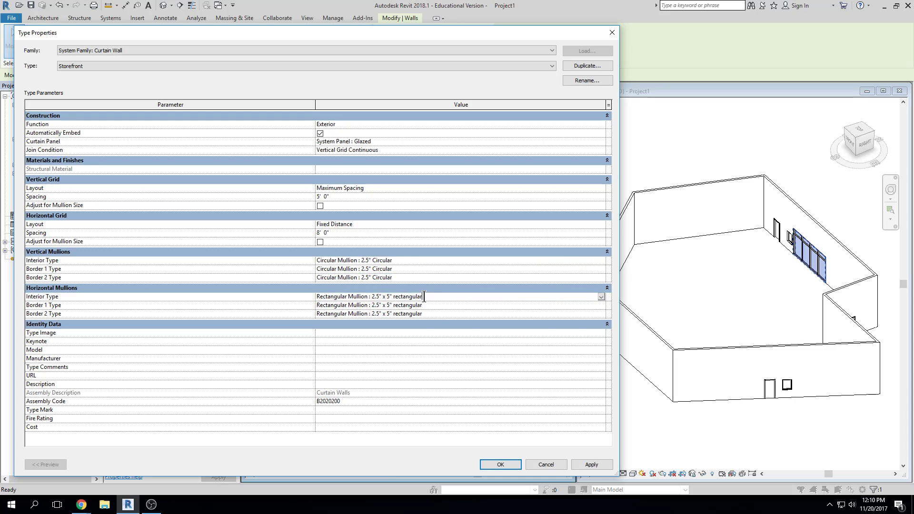
pyautogui.click(600, 297)
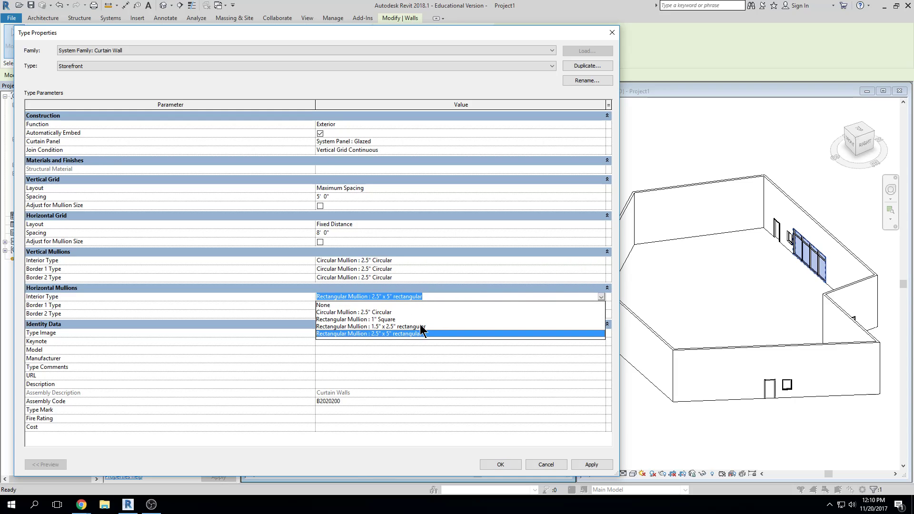
pyautogui.click(362, 312)
pyautogui.click(602, 306)
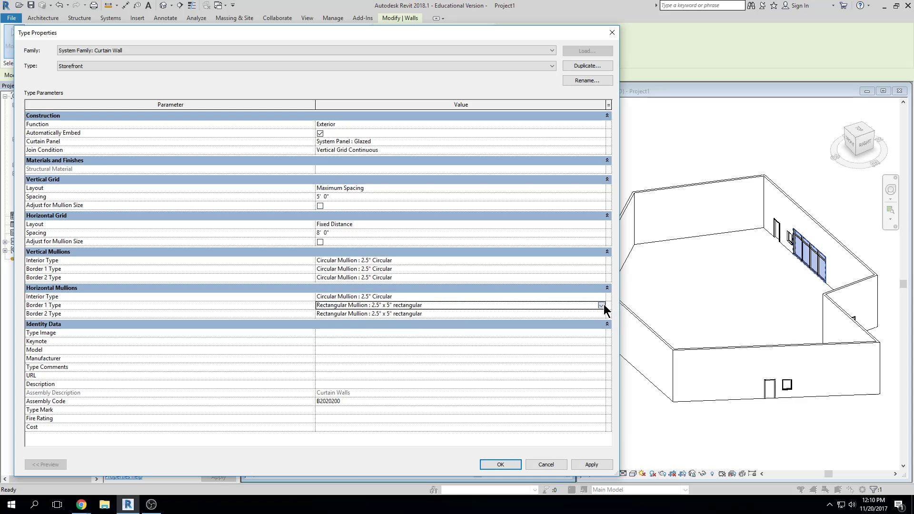
pyautogui.click(601, 305)
pyautogui.scroll(1, 386, 315)
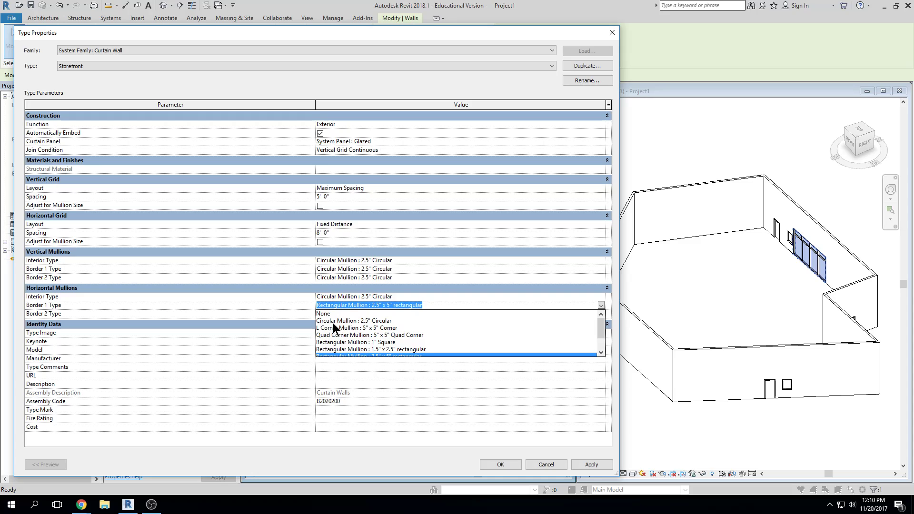
pyautogui.click(332, 322)
# - Set the horizontal Border 2 mullions to Circular Mullion : 2.5" Circular and accept the storefront type changes
pyautogui.click(602, 314)
pyautogui.click(602, 314)
pyautogui.scroll(1, 381, 331)
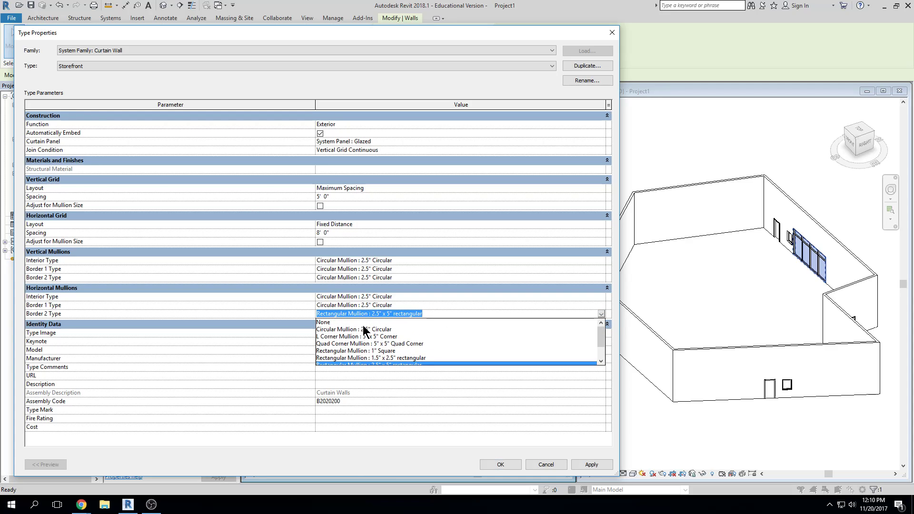
pyautogui.click(362, 324)
pyautogui.click(366, 306)
pyautogui.click(601, 313)
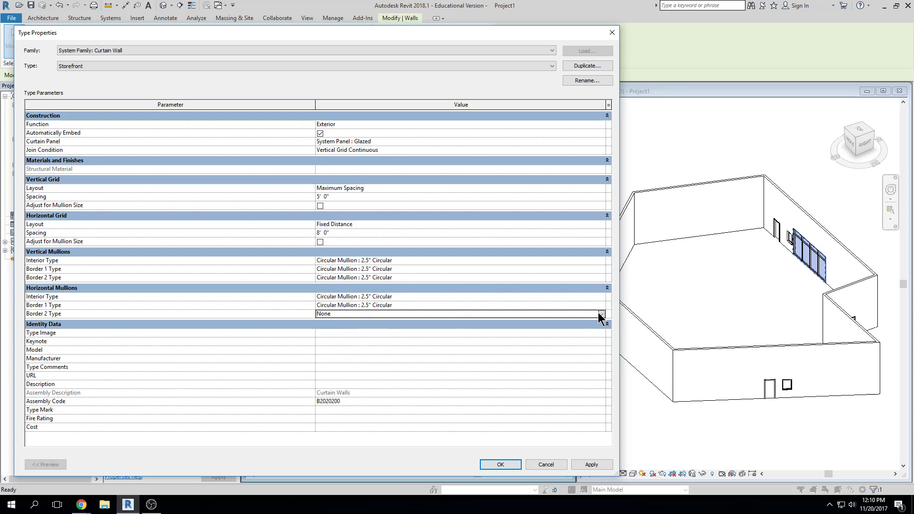
pyautogui.click(601, 313)
pyautogui.click(367, 329)
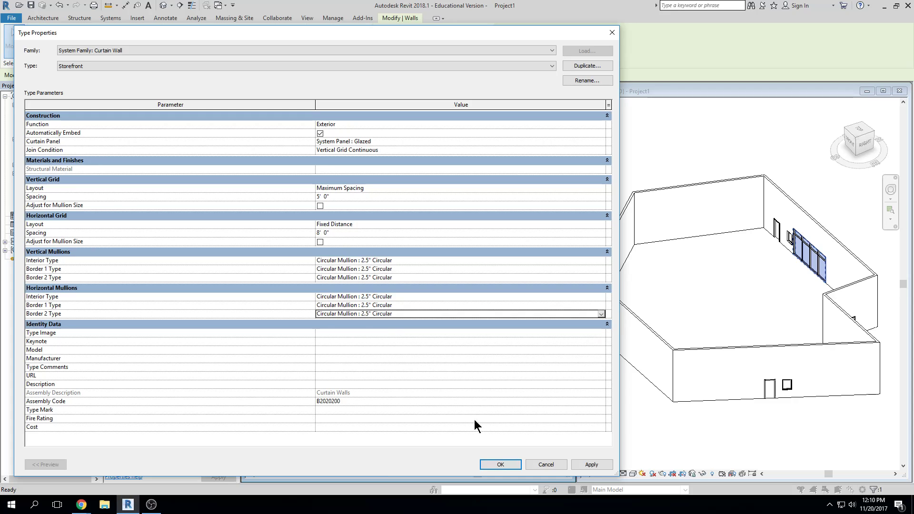
pyautogui.click(500, 465)
# - Examine the mullion profiles along the storefront wall in the Level 1 plan, including the westernmost intermediate mullion
pyautogui.scroll(7, 318, 375)
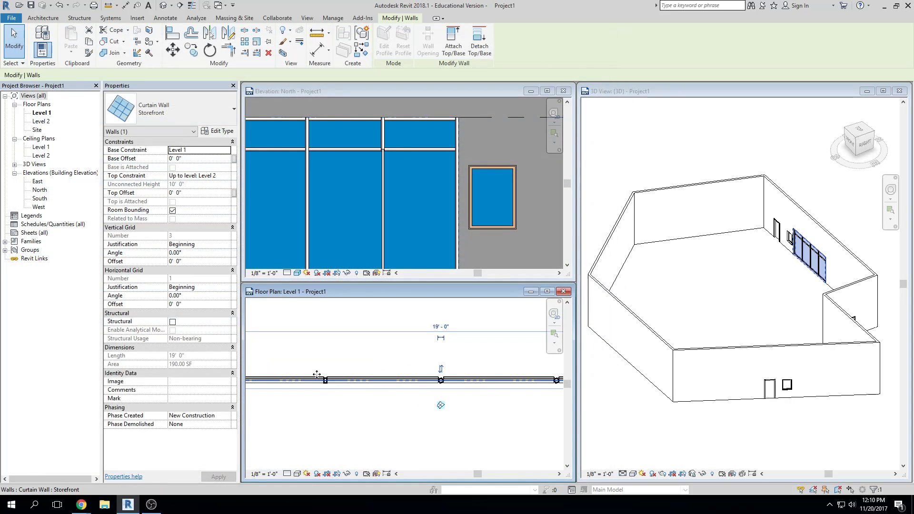
pyautogui.scroll(-2, 337, 379)
pyautogui.moveTo(415, 387); pyautogui.dragTo(359, 386, button='middle')
pyautogui.scroll(3, 446, 381)
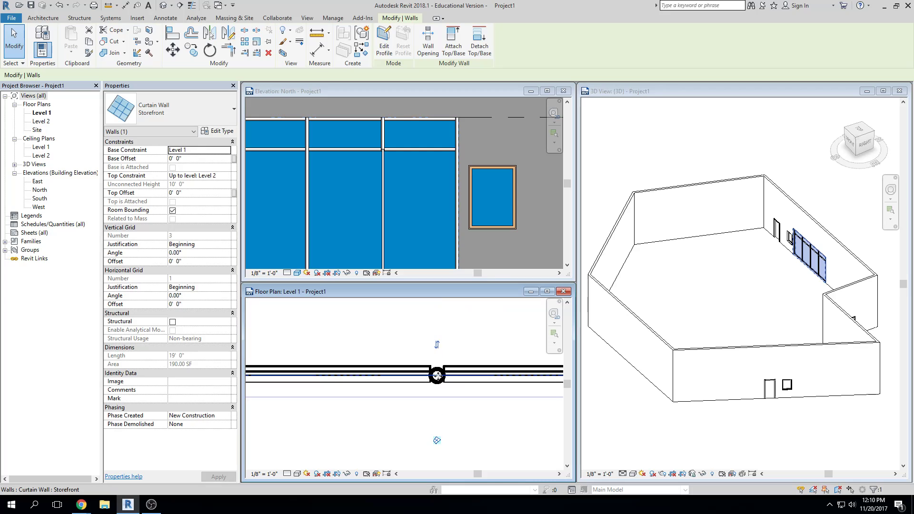
pyautogui.click(476, 436)
pyautogui.scroll(-2, 433, 425)
pyautogui.moveTo(394, 420); pyautogui.dragTo(393, 394, button='middle')
pyautogui.scroll(4, 394, 381)
pyautogui.click(385, 365)
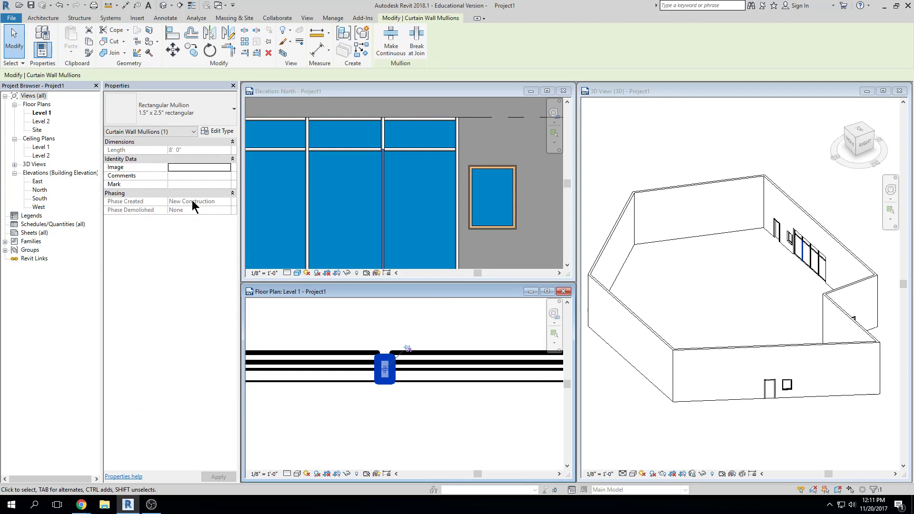
pyautogui.click(210, 111)
pyautogui.click(210, 111)
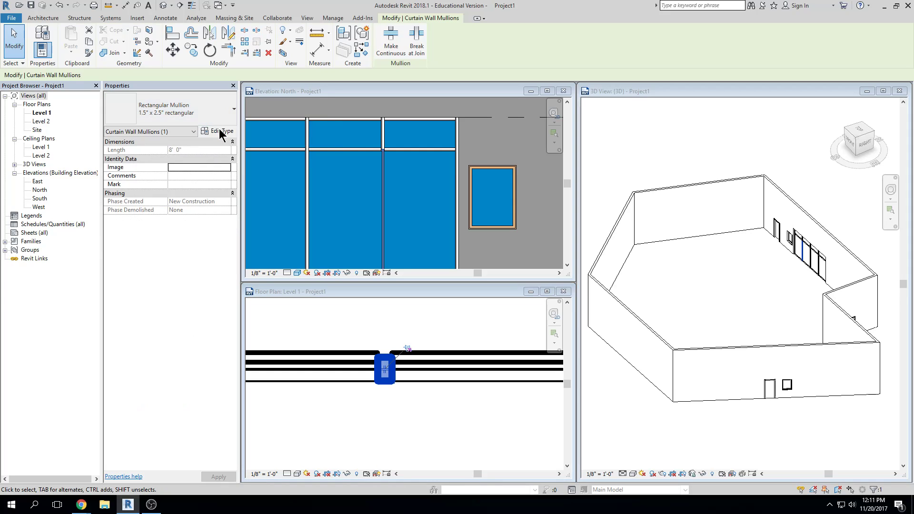
pyautogui.click(219, 129)
pyautogui.press('Escape')
pyautogui.press('Escape')
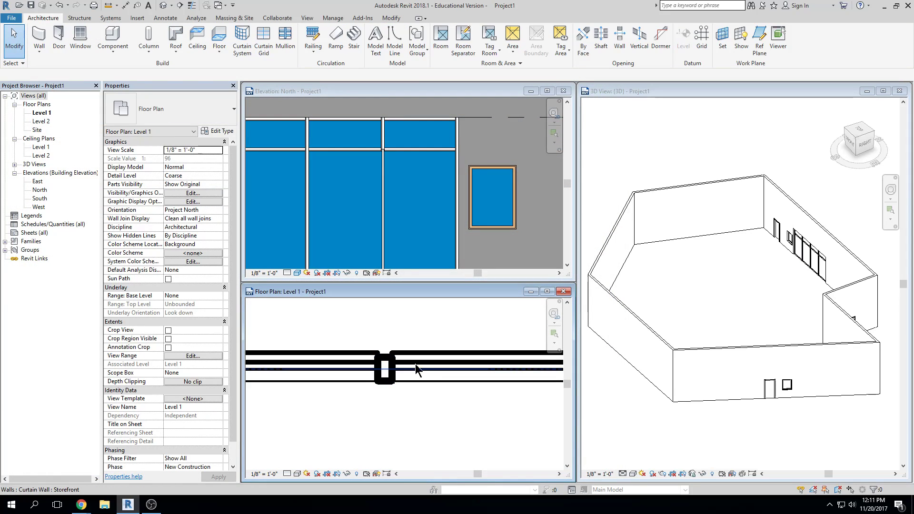
pyautogui.click(424, 370)
pyautogui.click(222, 131)
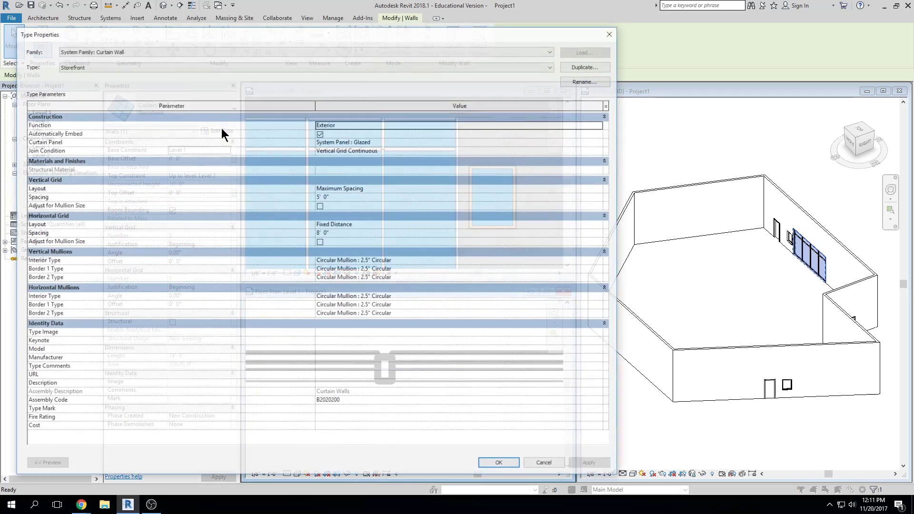
pyautogui.press('Escape')
pyautogui.press('Escape')
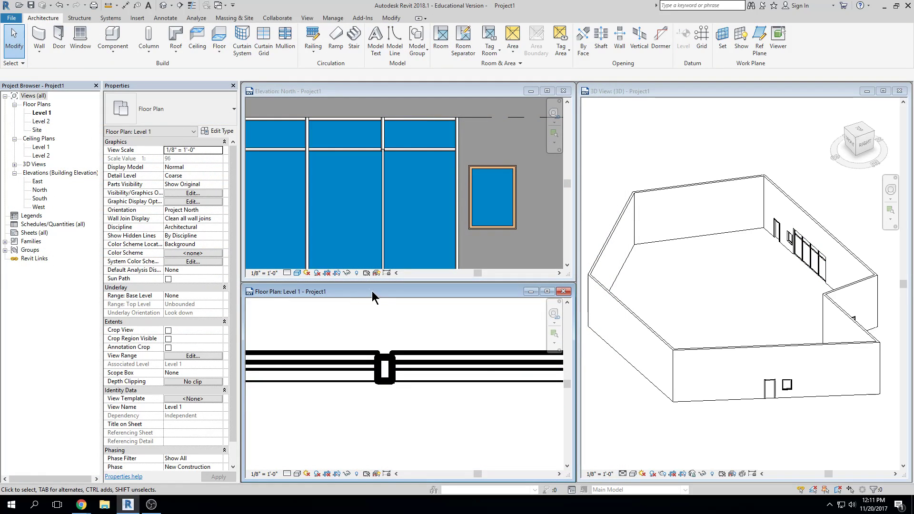
# - Change the lower segment of the westernmost intermediate vertical mullion to 2.5" Circular from the North elevation
pyautogui.scroll(5, 390, 167)
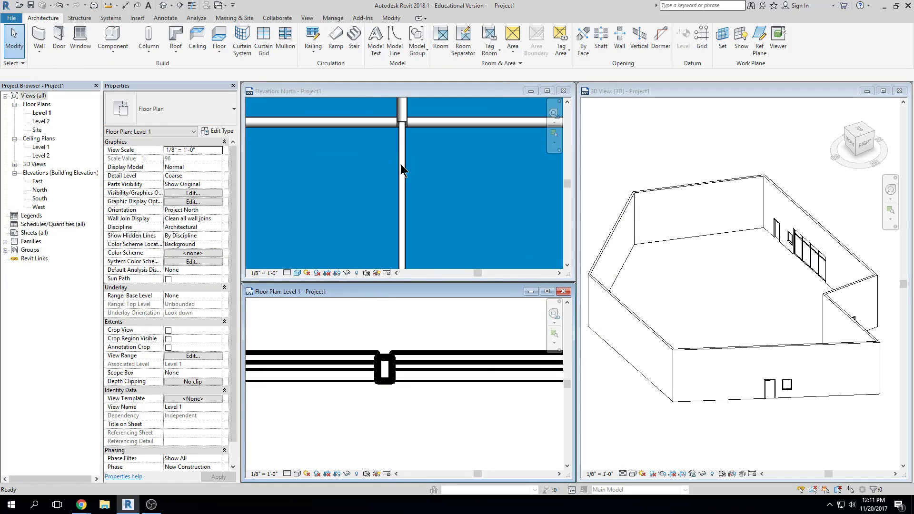
pyautogui.click(401, 170)
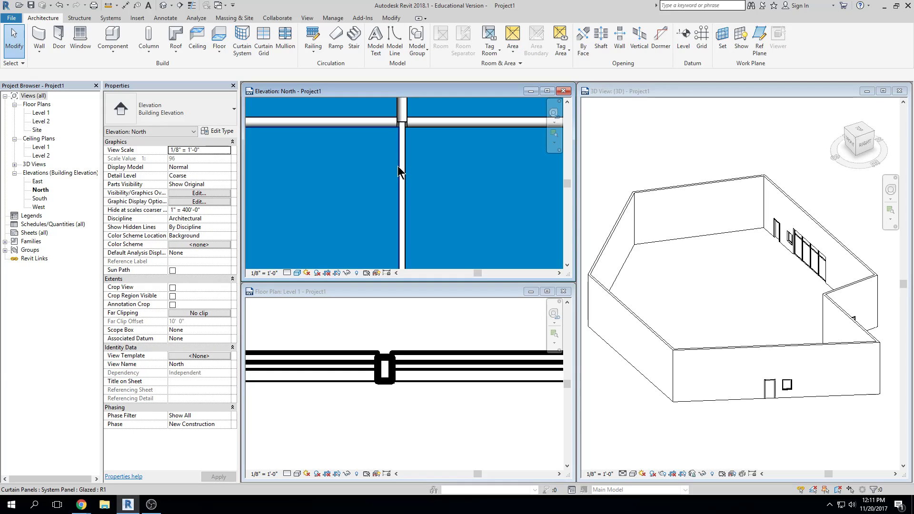
pyautogui.click(403, 172)
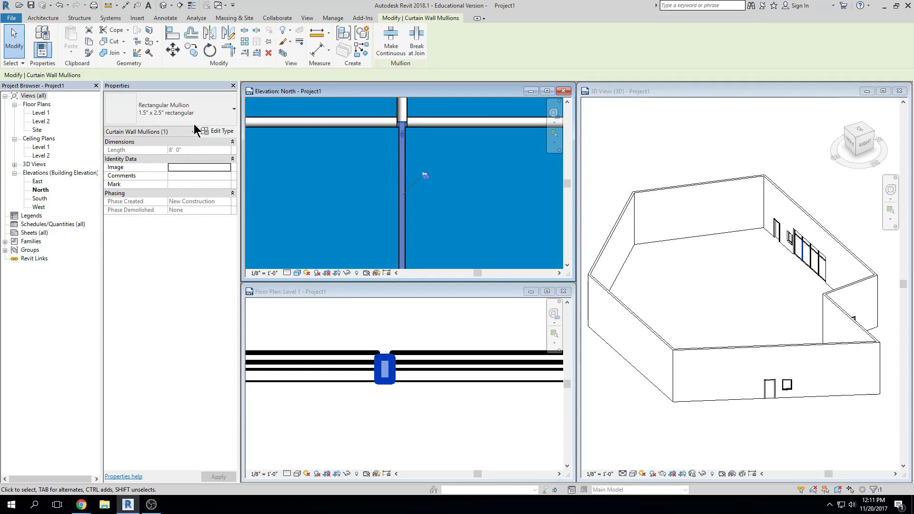
pyautogui.click(227, 116)
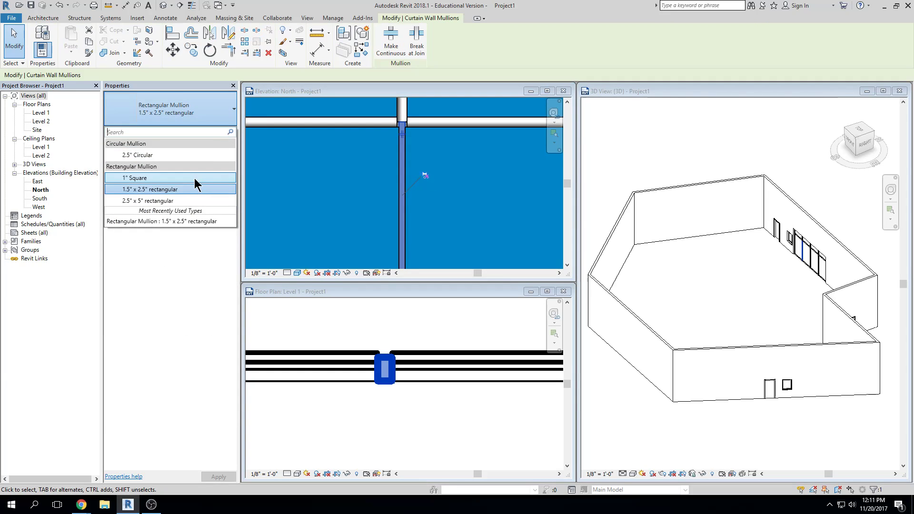
pyautogui.click(183, 156)
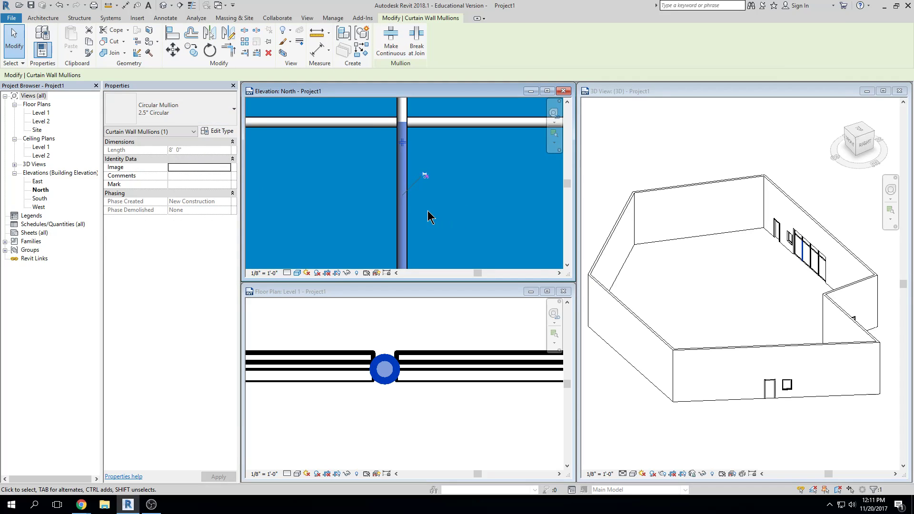
pyautogui.press('Escape')
pyautogui.scroll(-5, 432, 207)
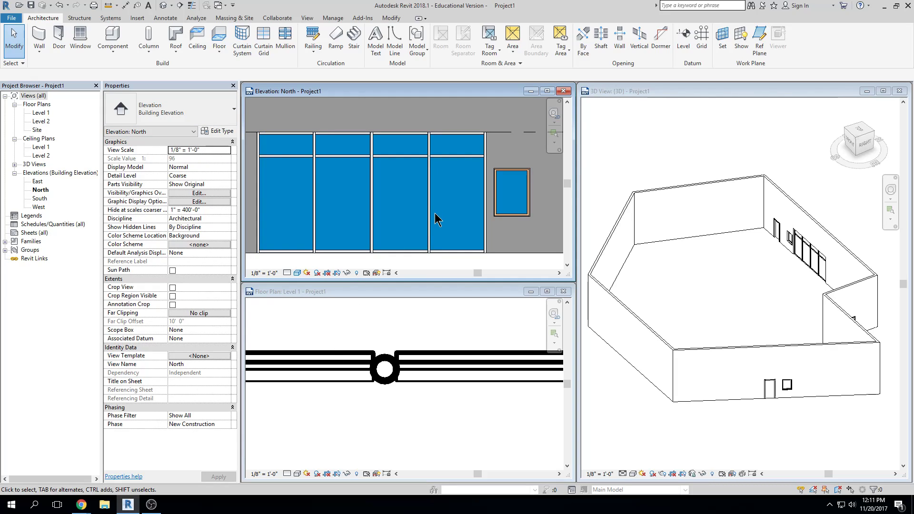
# - Check the westernmost intermediate mullion's profile in the Level 1 plan and locate the same mullion in the North elevation
pyautogui.scroll(-3, 410, 375)
pyautogui.click(505, 411)
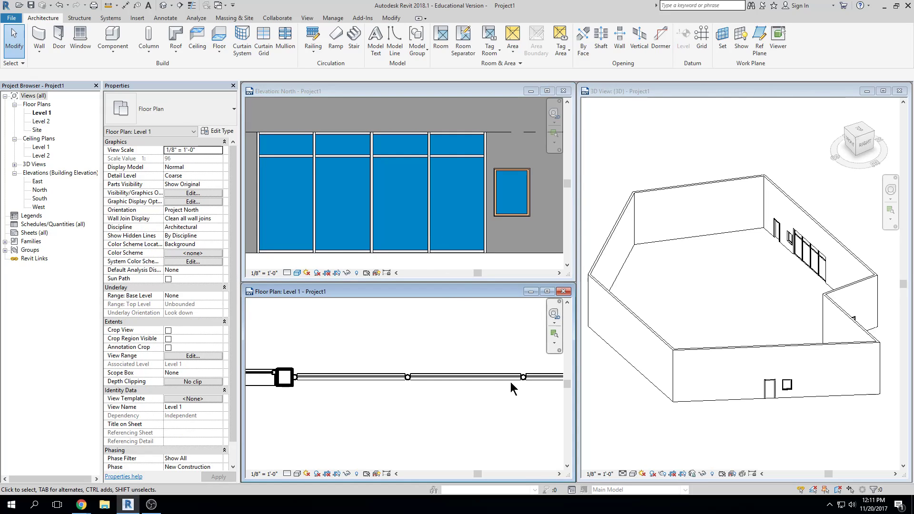
pyautogui.click(460, 122)
pyautogui.click(378, 341)
pyautogui.scroll(5, 409, 376)
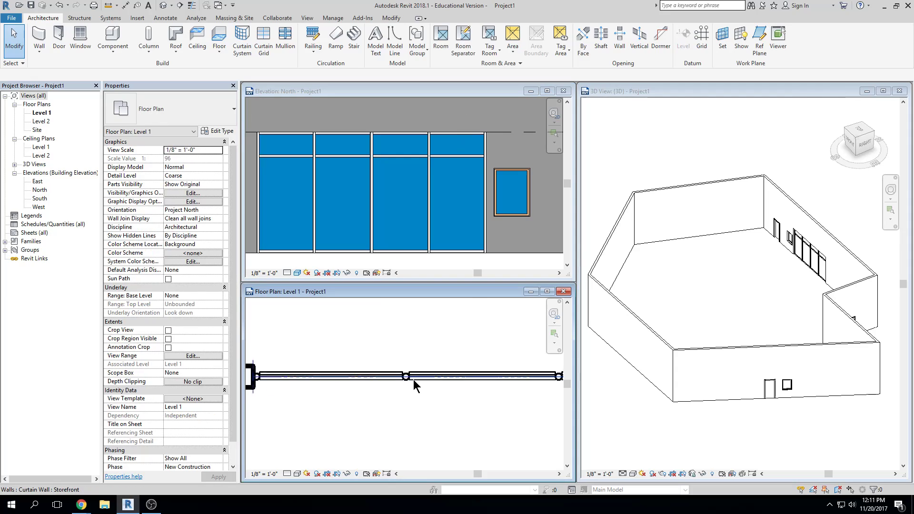
pyautogui.click(402, 389)
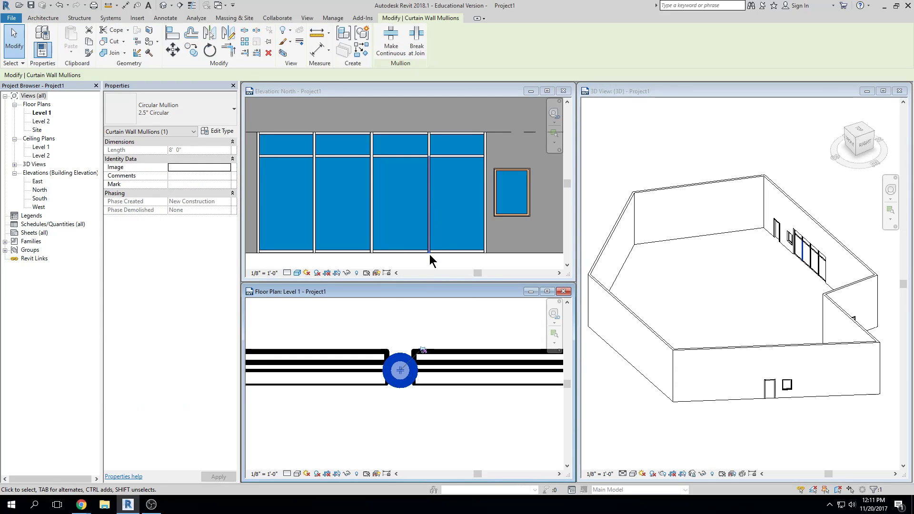
pyautogui.scroll(3, 451, 119)
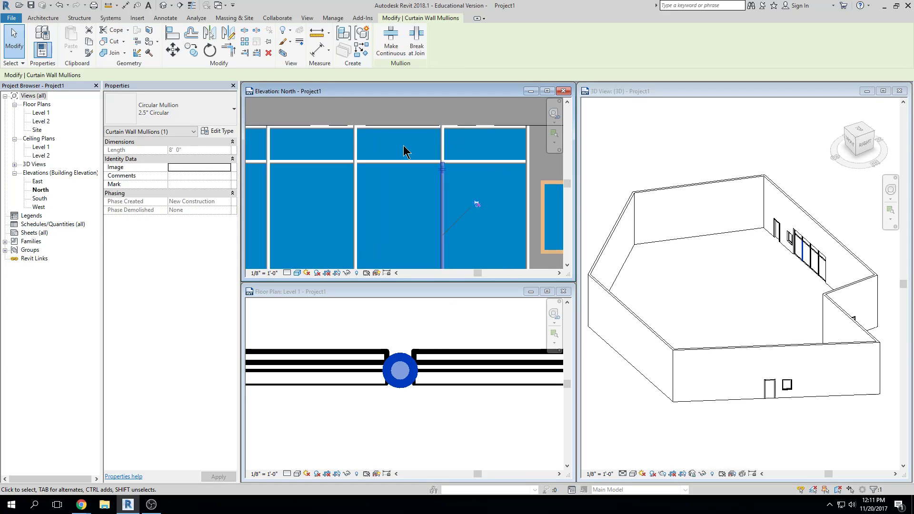
pyautogui.scroll(-1, 470, 136)
pyautogui.moveTo(474, 136); pyautogui.dragTo(466, 105, button='middle')
pyautogui.click(465, 111)
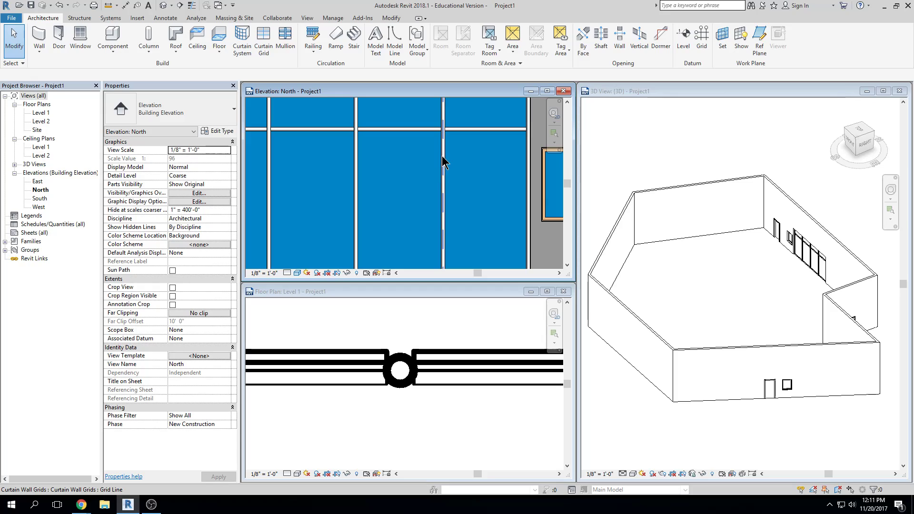
# - Select the lower and upper segments of the westernmost intermediate mullion together in the North elevation and clear the selection
pyautogui.press('Tab')
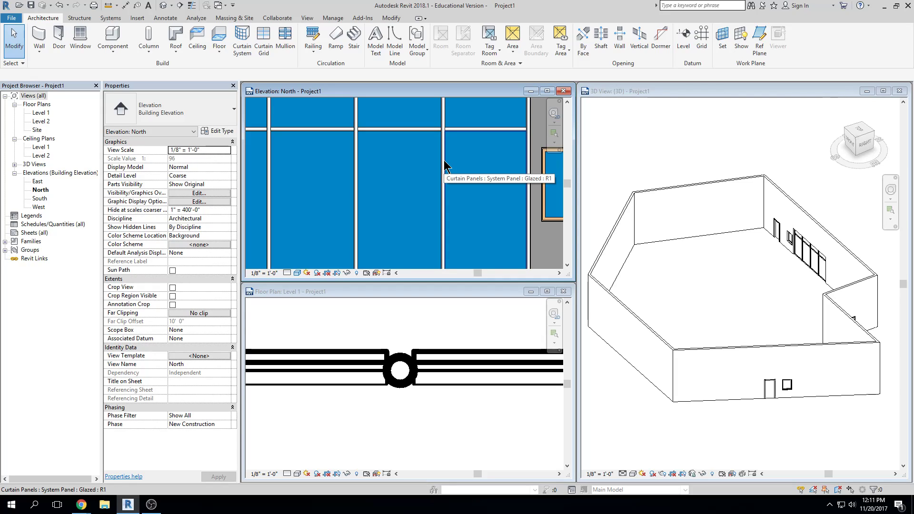
pyautogui.click(444, 161)
pyautogui.moveTo(452, 129); pyautogui.dragTo(451, 212, button='middle')
pyautogui.scroll(1, 449, 186)
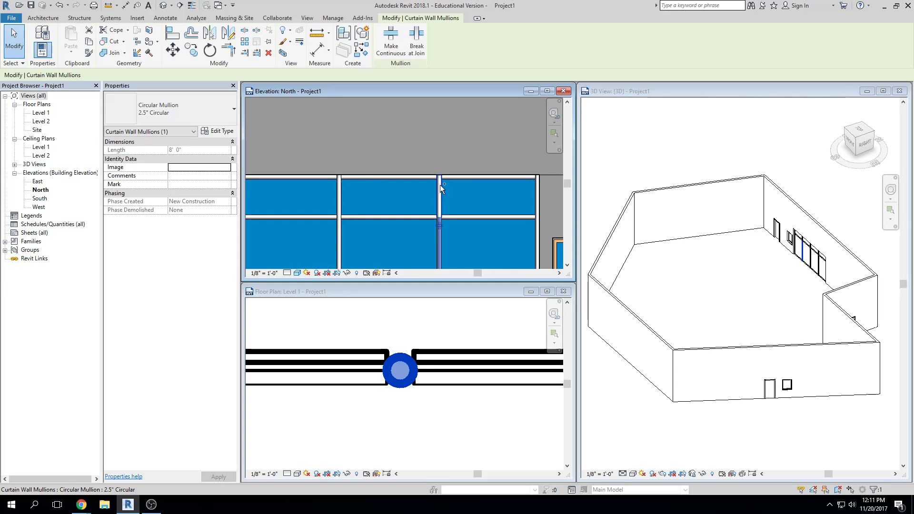
pyautogui.keyDown('ctrl'); pyautogui.click(440, 185); pyautogui.keyUp('ctrl')
pyautogui.scroll(-1, 473, 128)
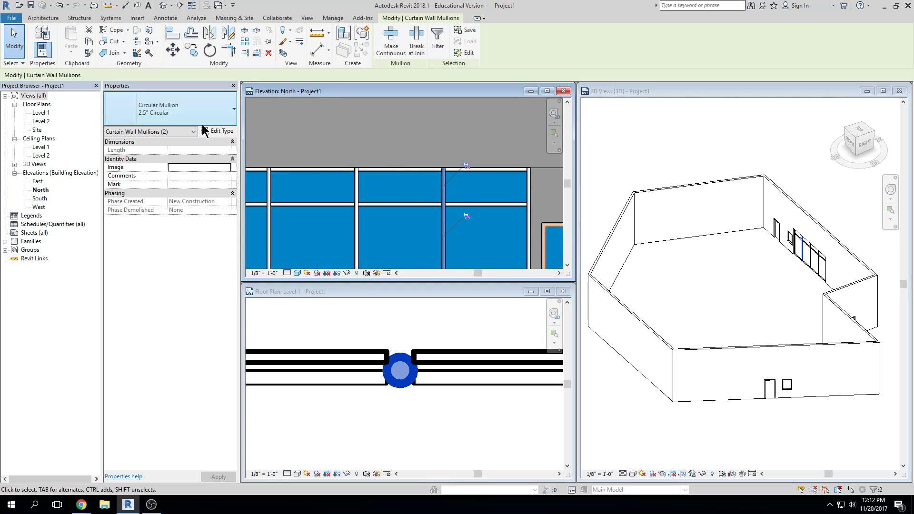
pyautogui.press('Delete')
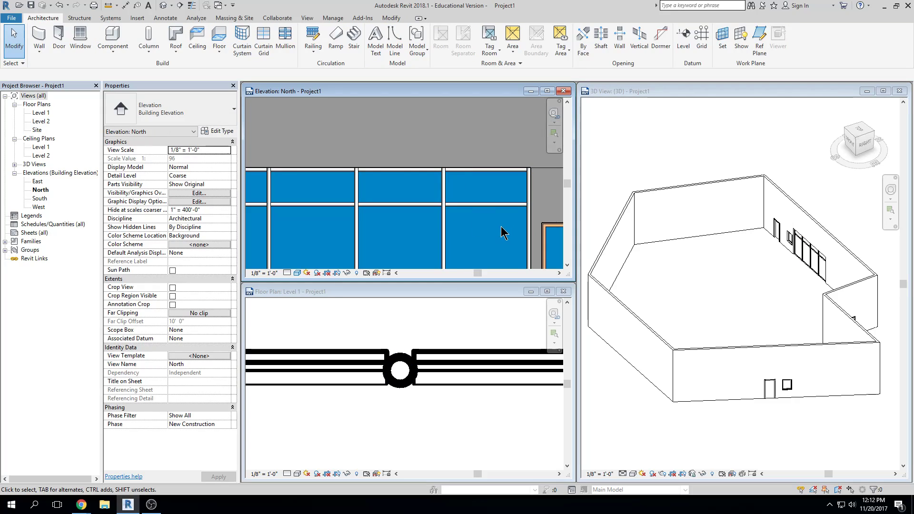
# - Delete the lower segment of the westernmost intermediate vertical mullion in the North elevation
pyautogui.scroll(-3, 452, 200)
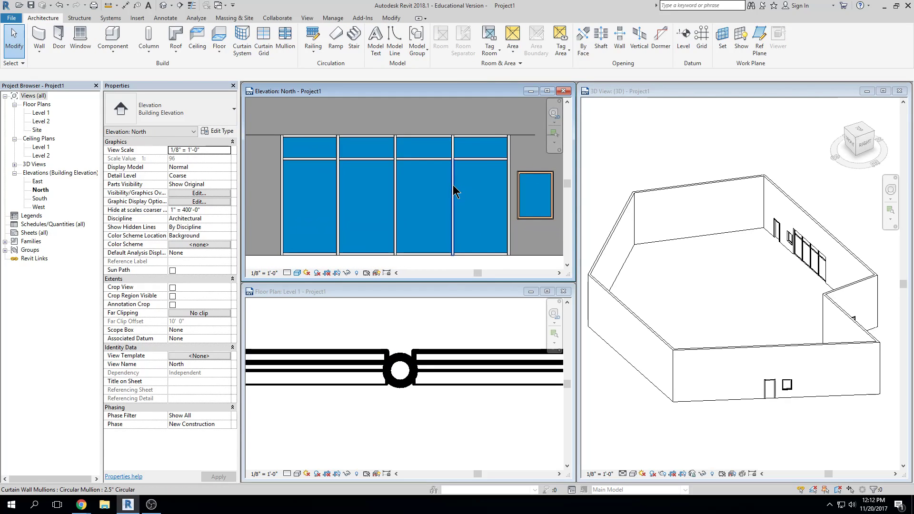
pyautogui.scroll(3, 456, 193)
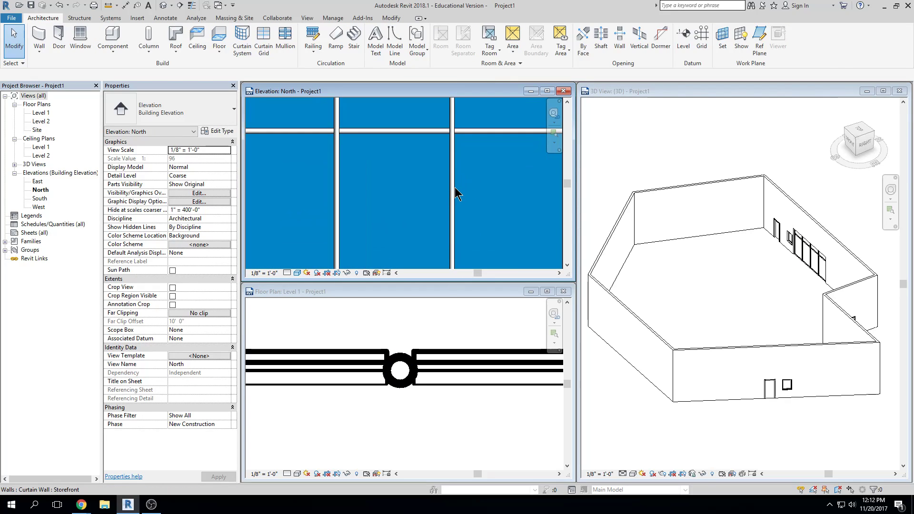
pyautogui.press('Tab')
pyautogui.click(453, 188)
pyautogui.press('Escape')
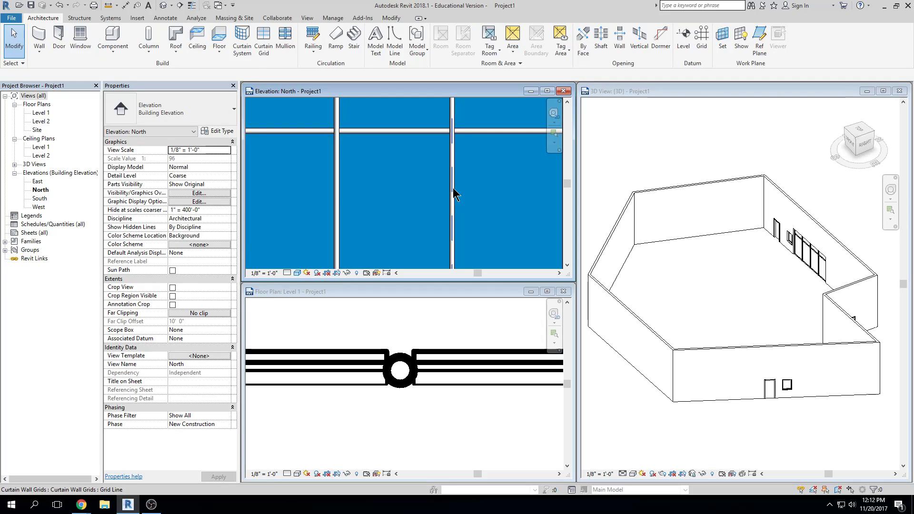
pyautogui.scroll(-2, 456, 186)
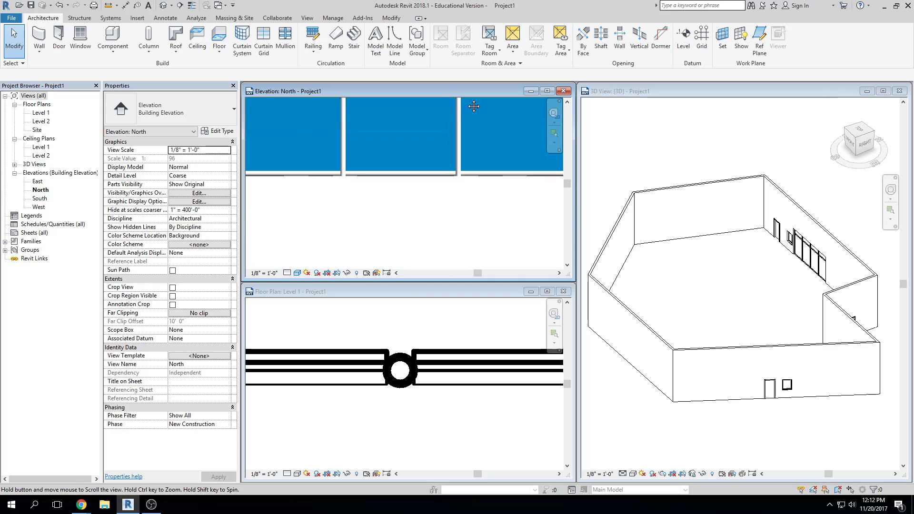
pyautogui.scroll(3, 460, 175)
pyautogui.click(458, 174)
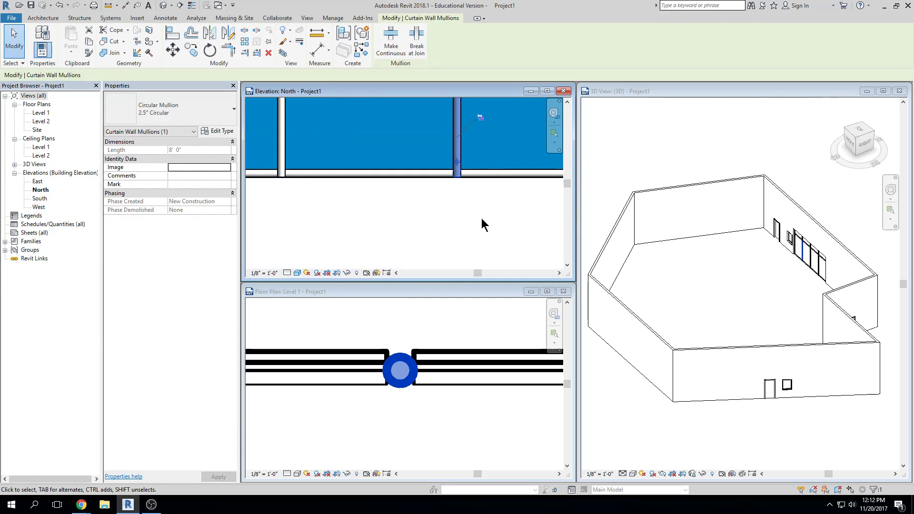
pyautogui.scroll(-1, 481, 218)
pyautogui.press('Delete')
pyautogui.scroll(-2, 481, 215)
pyautogui.moveTo(486, 216); pyautogui.dragTo(484, 267, button='middle')
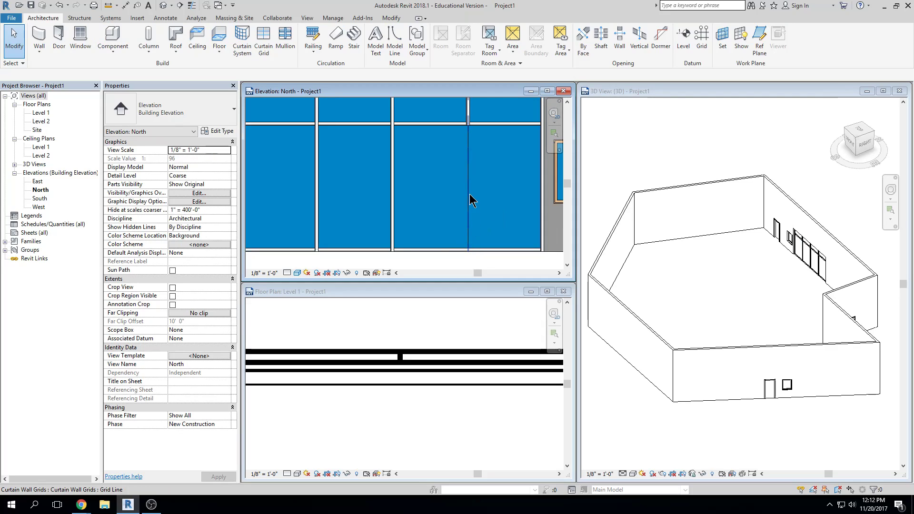
# - Delete the upper segment of the westernmost intermediate vertical mullion above the horizontal mullion
pyautogui.moveTo(467, 137); pyautogui.dragTo(470, 199, button='middle')
pyautogui.scroll(2, 470, 198)
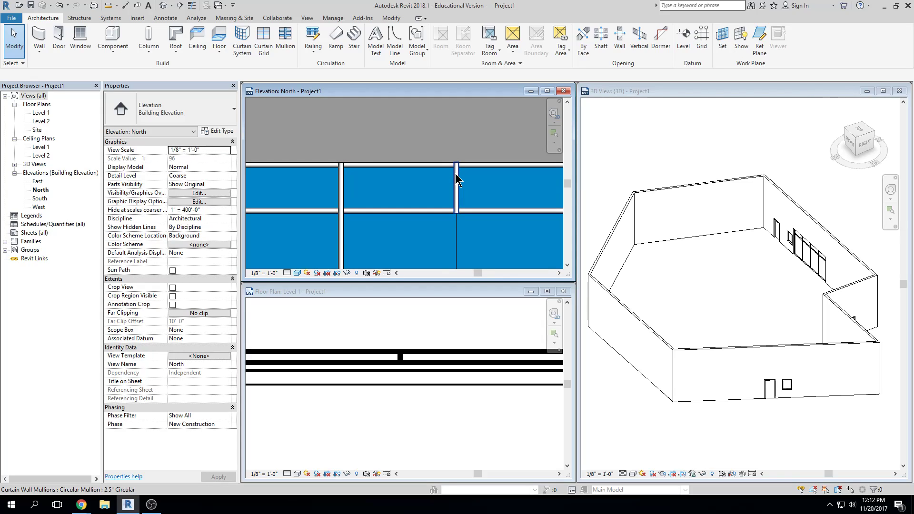
pyautogui.click(457, 180)
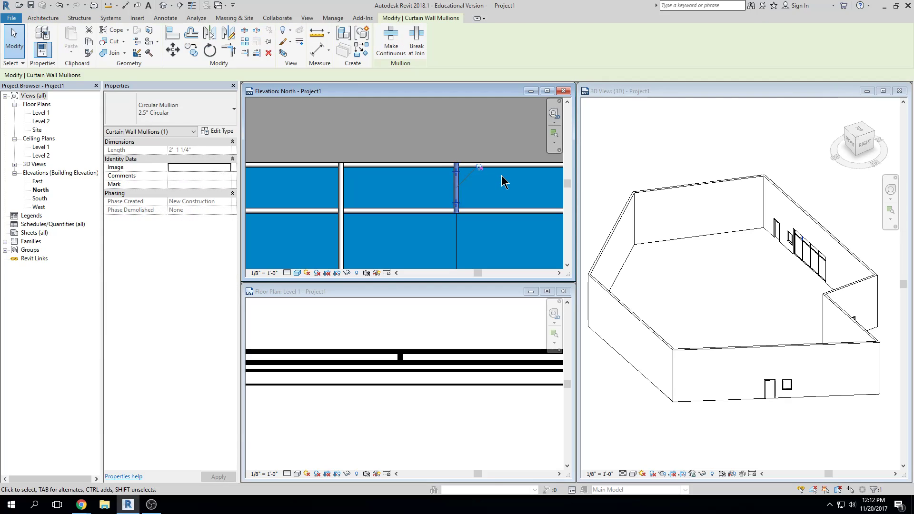
pyautogui.press('Delete')
pyautogui.scroll(-2, 490, 195)
pyautogui.scroll(-1, 495, 210)
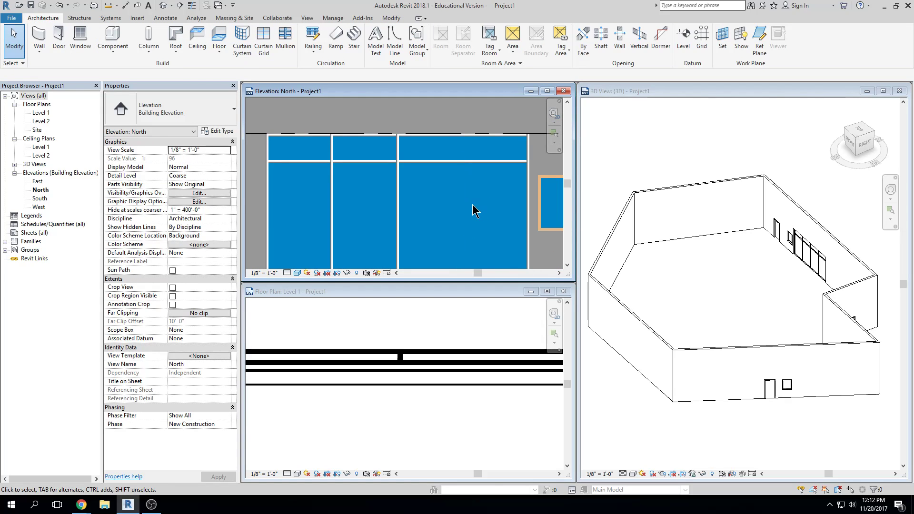
pyautogui.scroll(2, 468, 201)
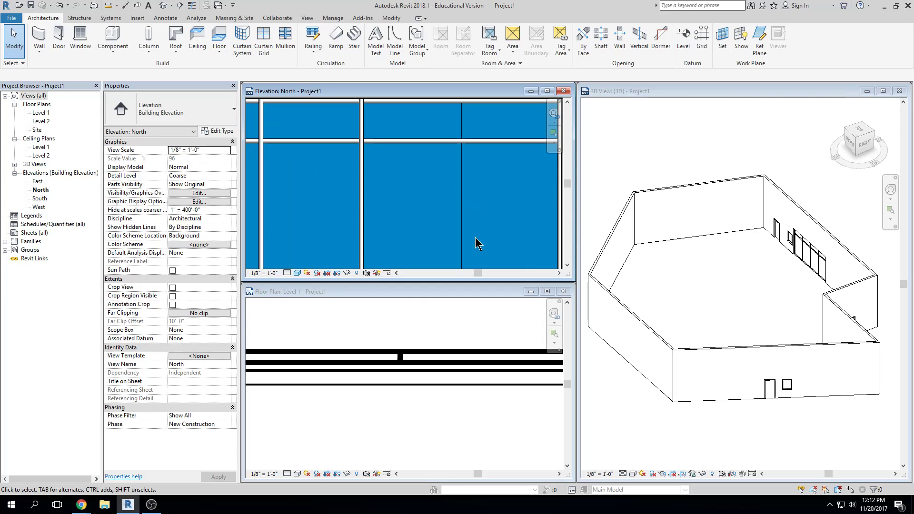
# - Check the spot of the deleted mullion in the Level 1 plan and inspect its bare grid line in the North elevation
pyautogui.click(406, 346)
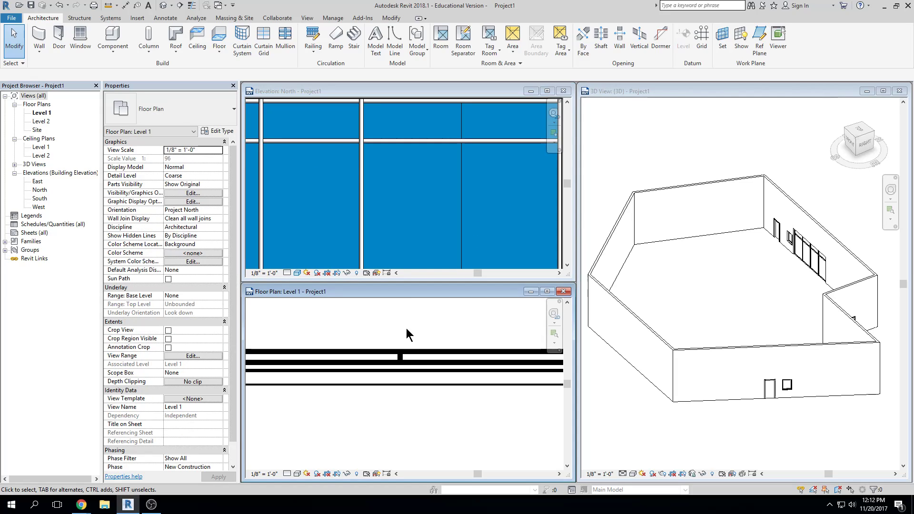
pyautogui.click(456, 233)
pyautogui.scroll(-2, 460, 228)
pyautogui.click(458, 219)
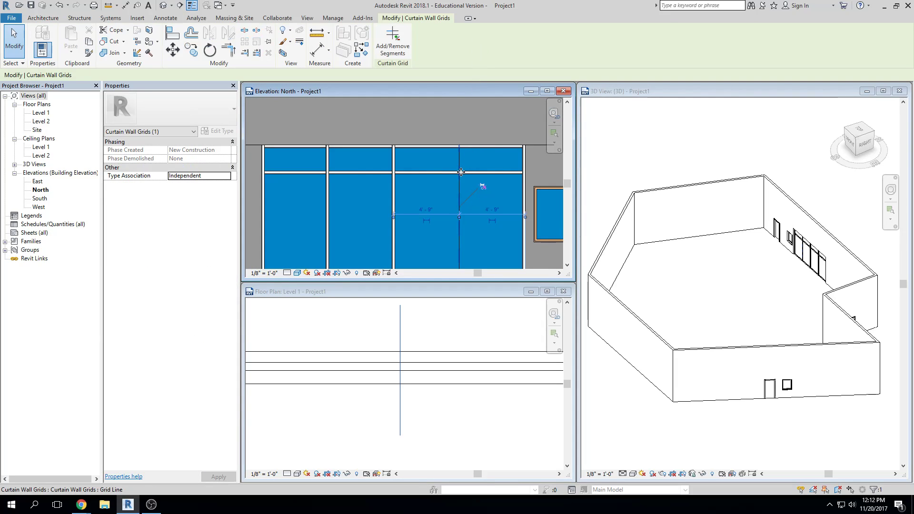
pyautogui.press('Escape')
# - Remove both the lower and upper segments of the bare westernmost vertical grid line with Add/Remove Segments
pyautogui.click(459, 189)
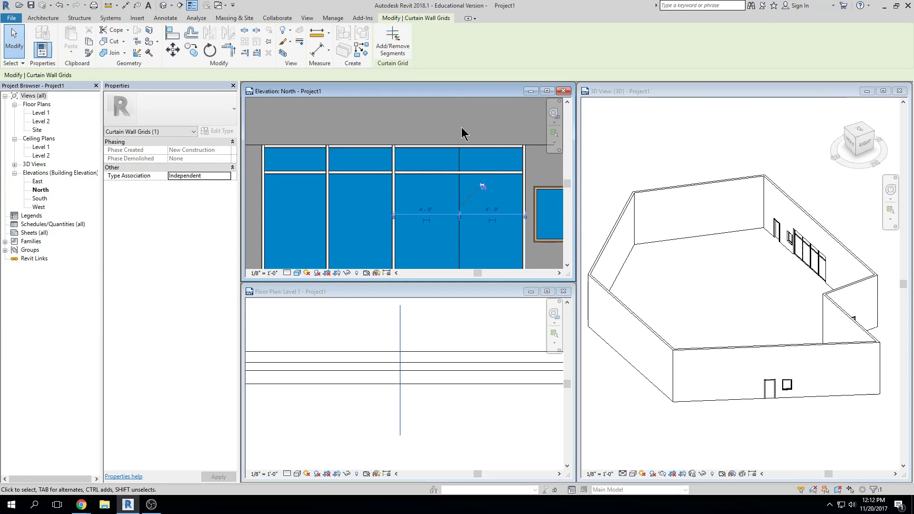
pyautogui.scroll(2, 466, 183)
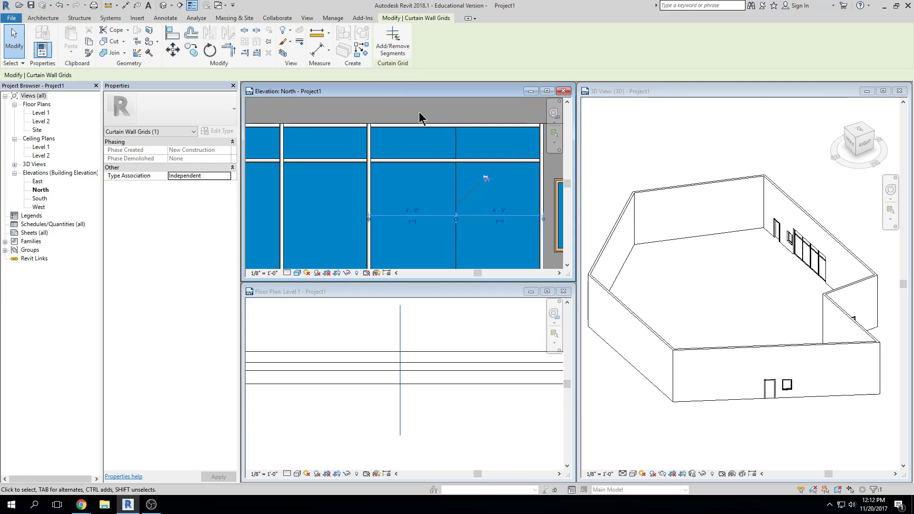
pyautogui.click(398, 54)
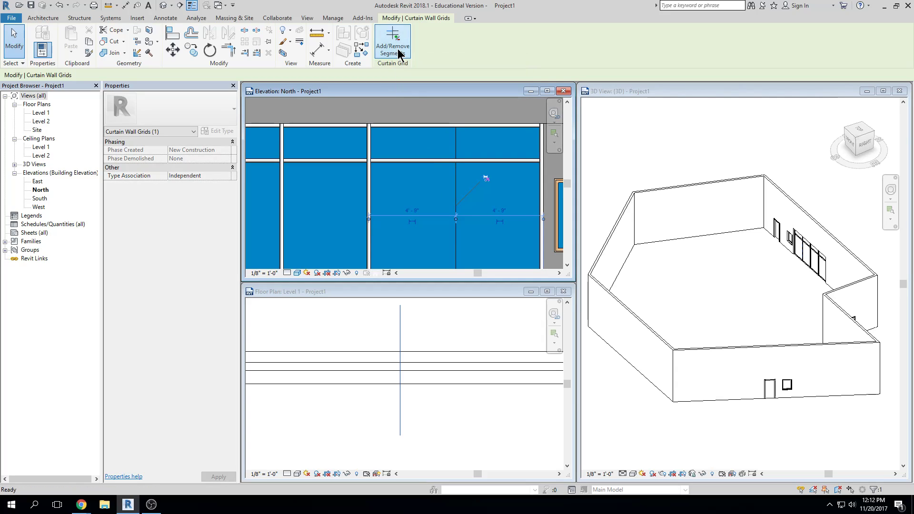
pyautogui.click(456, 179)
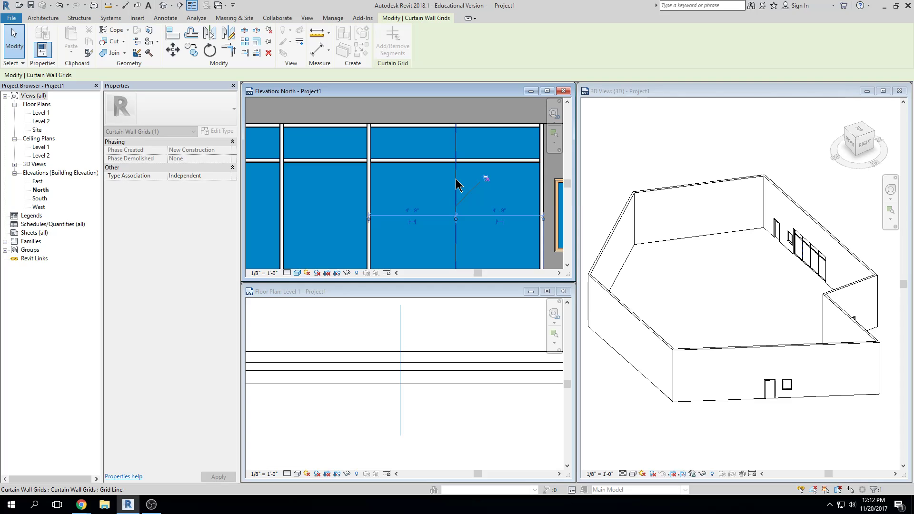
pyautogui.click(456, 147)
pyautogui.press('Escape')
pyautogui.press('Escape')
pyautogui.scroll(-3, 529, 191)
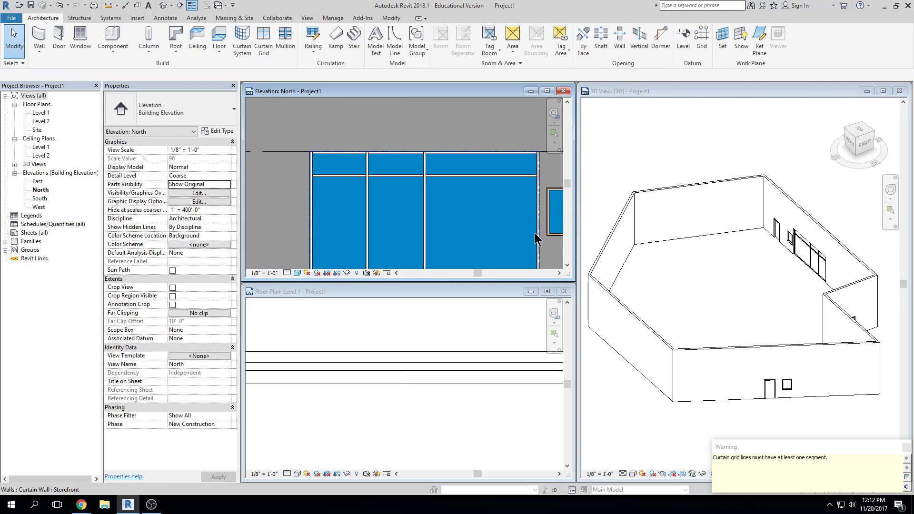
pyautogui.scroll(-2, 532, 225)
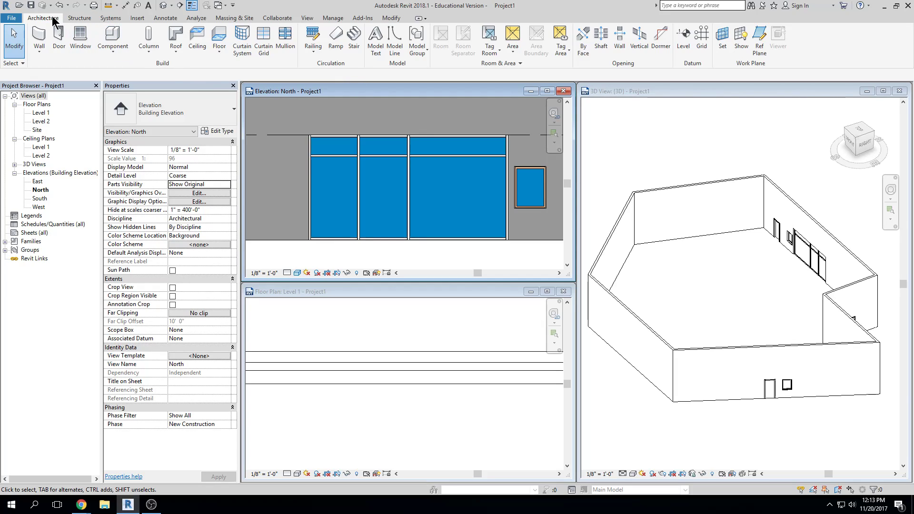
# - Add an all-segments horizontal grid line midway up the lower panels and a one-segment vertical grid line in the wide west bay's top panel
pyautogui.click(263, 48)
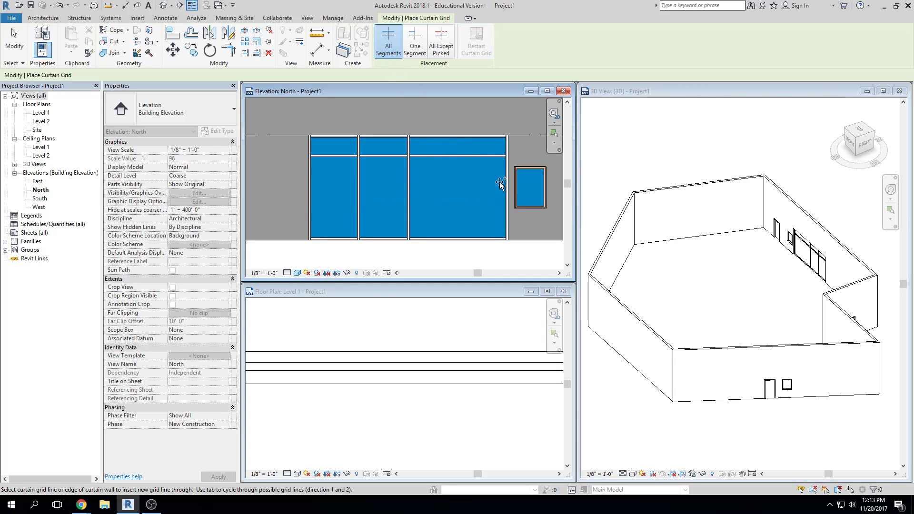
pyautogui.click(504, 193)
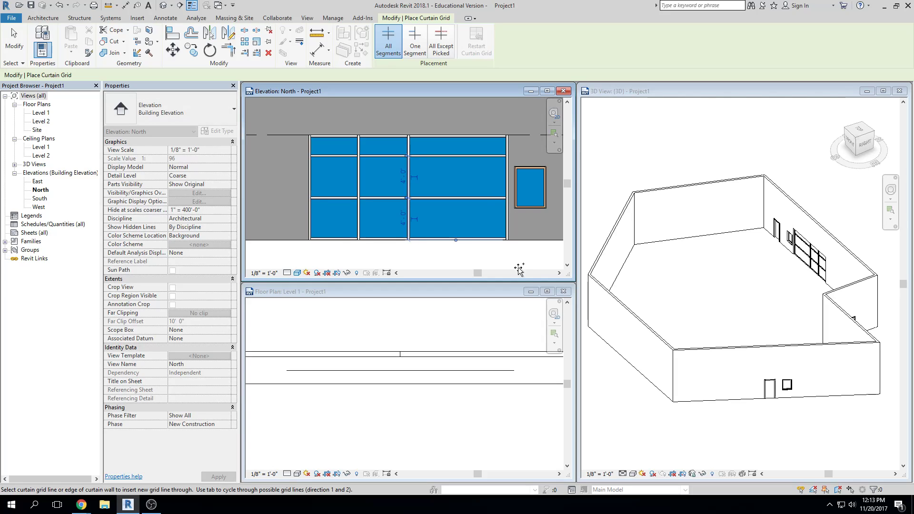
pyautogui.click(416, 47)
pyautogui.click(452, 153)
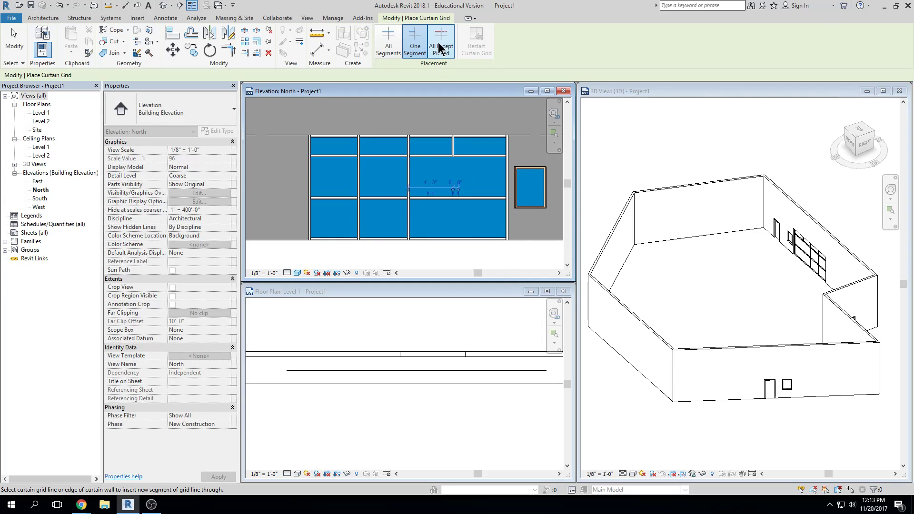
# - Add three vertical grid lines through all segments: one in the wide west bay and one midway in each of the two narrower bays
pyautogui.click(389, 45)
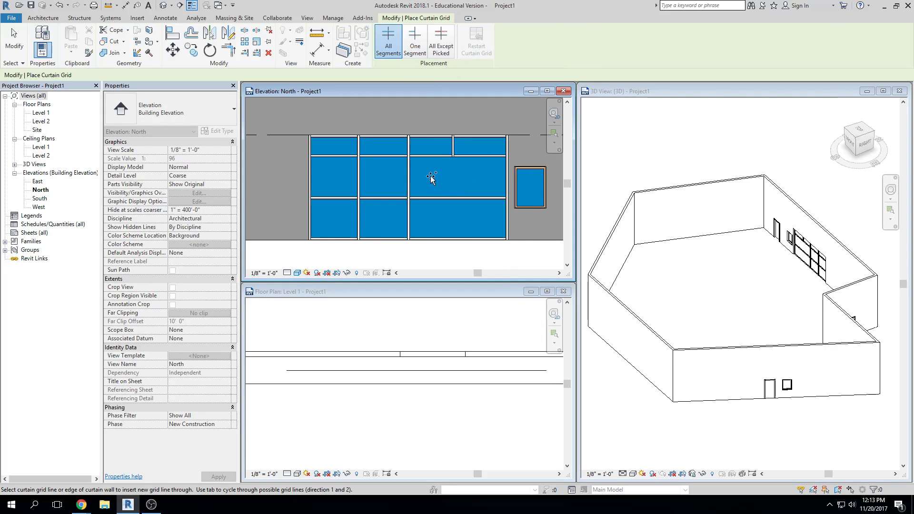
pyautogui.click(430, 172)
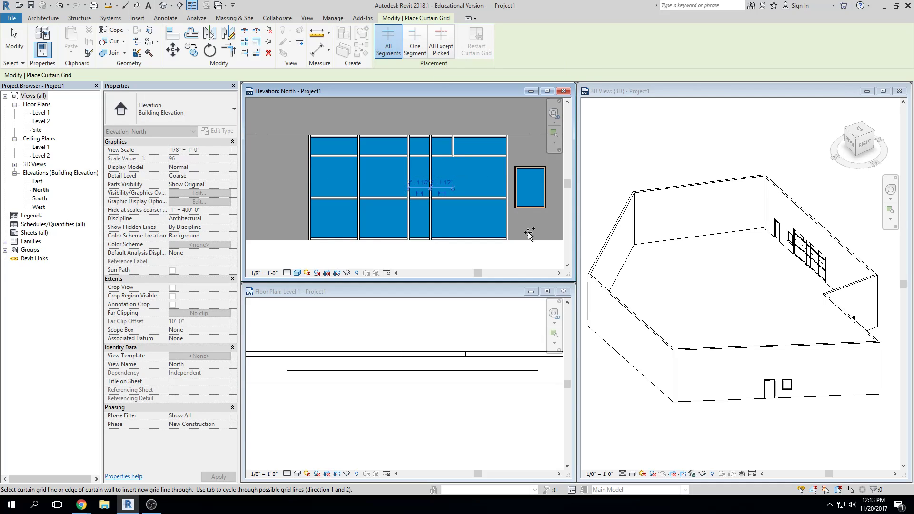
pyautogui.click(384, 164)
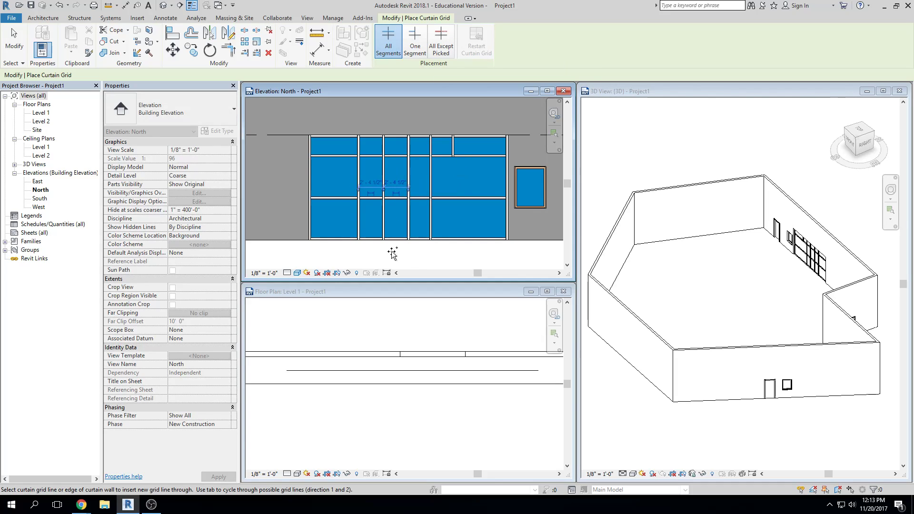
pyautogui.click(334, 195)
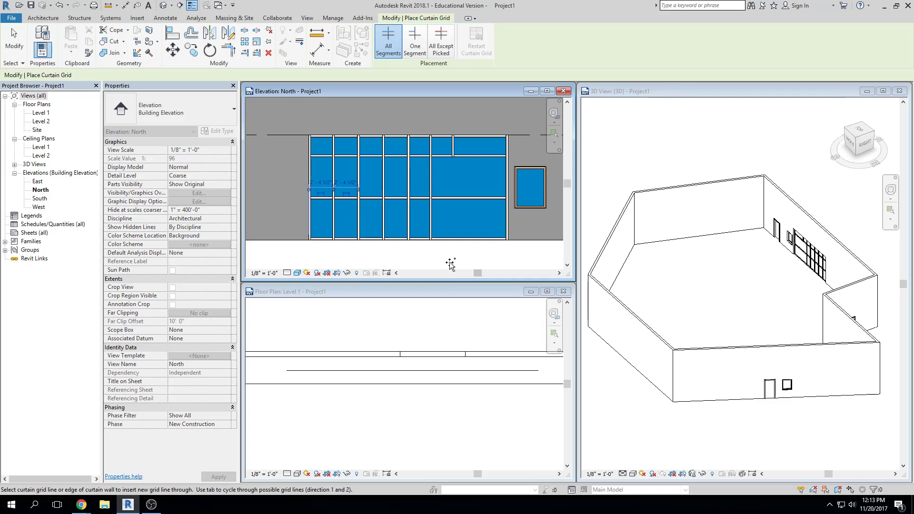
pyautogui.press('Escape')
pyautogui.press('Escape')
# - Examine the added mullions and their grid lines up close in the North elevation
pyautogui.scroll(3, 348, 200)
pyautogui.scroll(-4, 388, 335)
pyautogui.click(414, 156)
pyautogui.scroll(5, 414, 157)
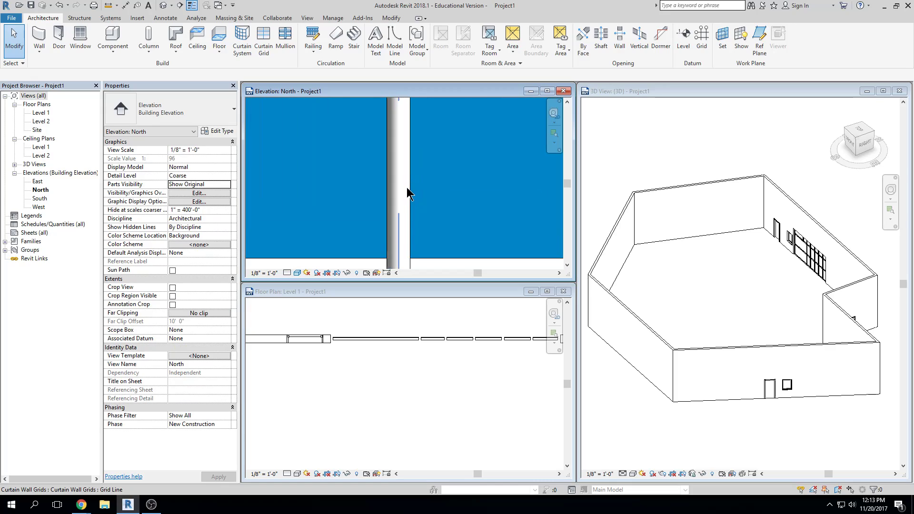
pyautogui.scroll(-2, 408, 193)
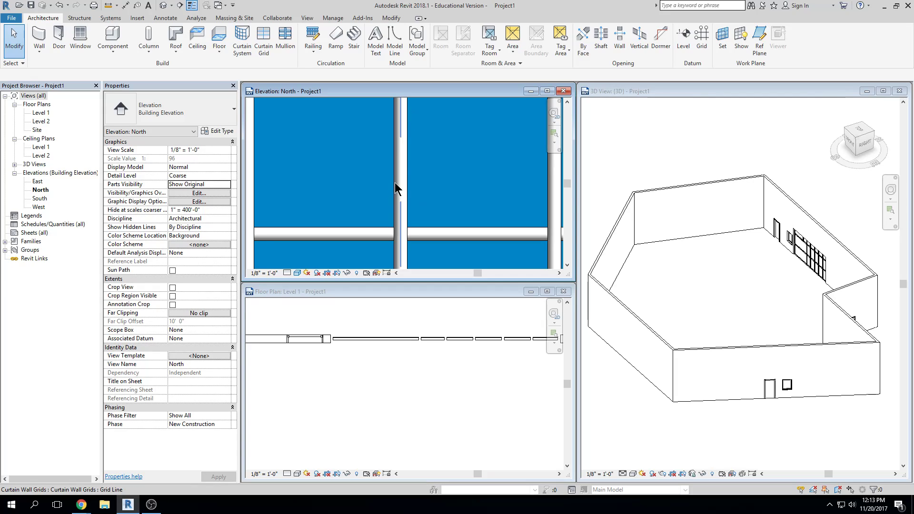
pyautogui.scroll(-4, 431, 124)
pyautogui.scroll(-2, 444, 165)
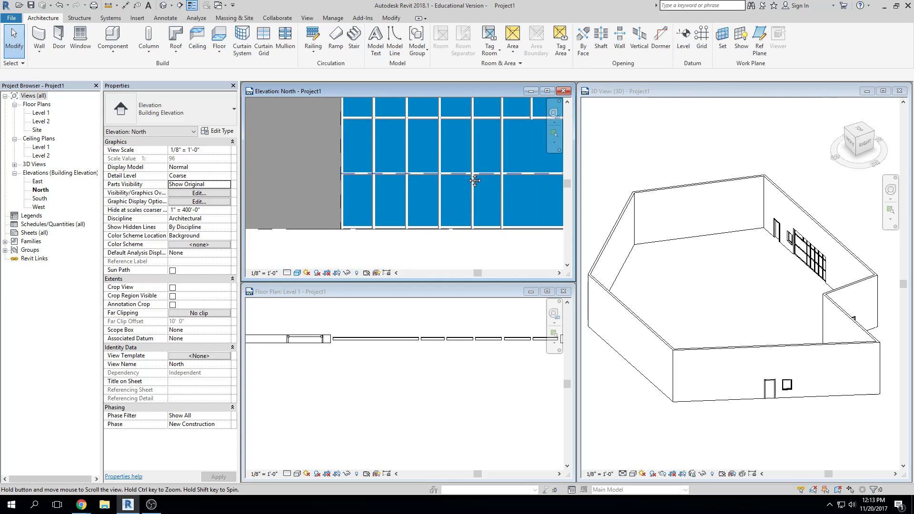
pyautogui.moveTo(417, 206); pyautogui.dragTo(416, 188, button='middle')
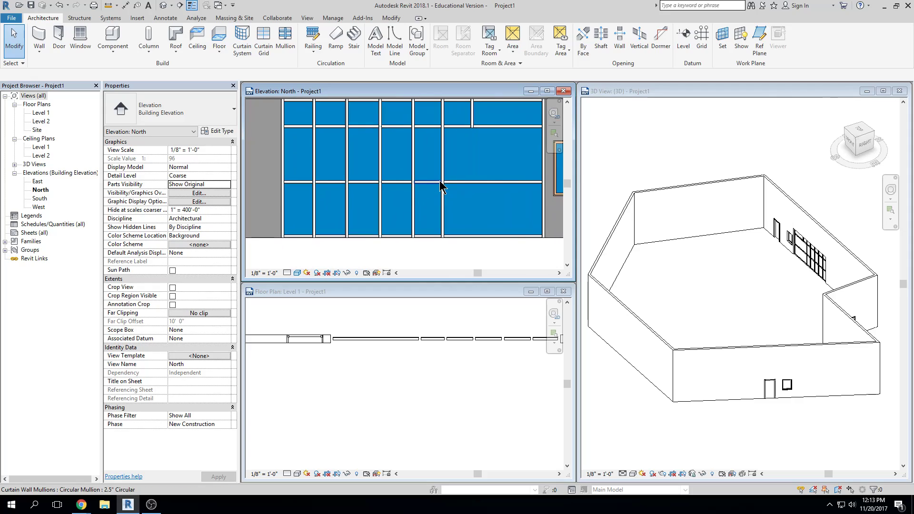
# - Inspect the storefront wall and the gaps between its panels in the Level 1 plan
pyautogui.scroll(2, 406, 344)
pyautogui.scroll(1, 405, 343)
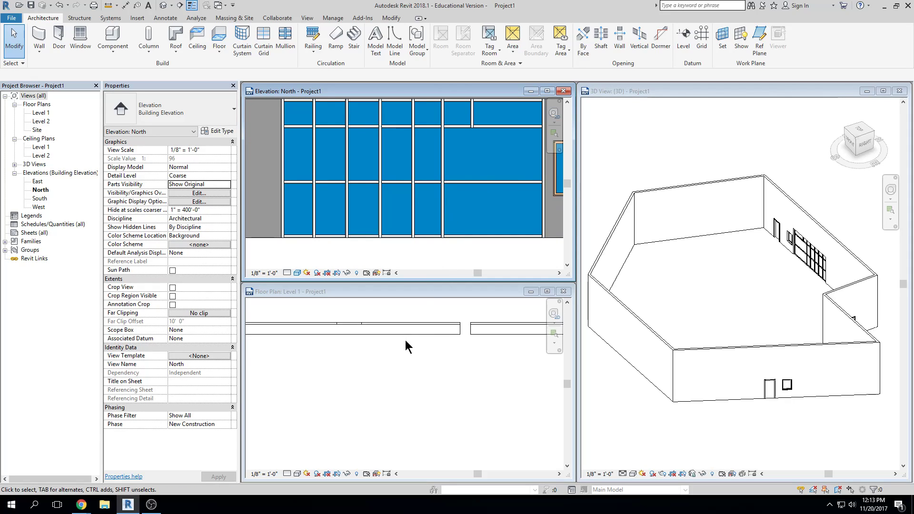
pyautogui.click(405, 331)
pyautogui.click(446, 330)
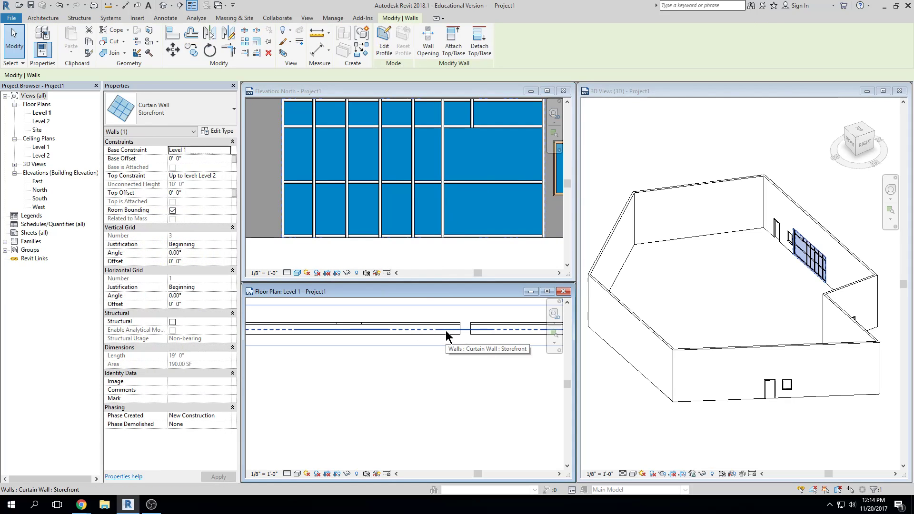
pyautogui.scroll(-1, 446, 330)
pyautogui.scroll(3, 452, 317)
pyautogui.moveTo(449, 313); pyautogui.dragTo(448, 367, button='middle')
pyautogui.scroll(-2, 449, 365)
pyautogui.click(469, 222)
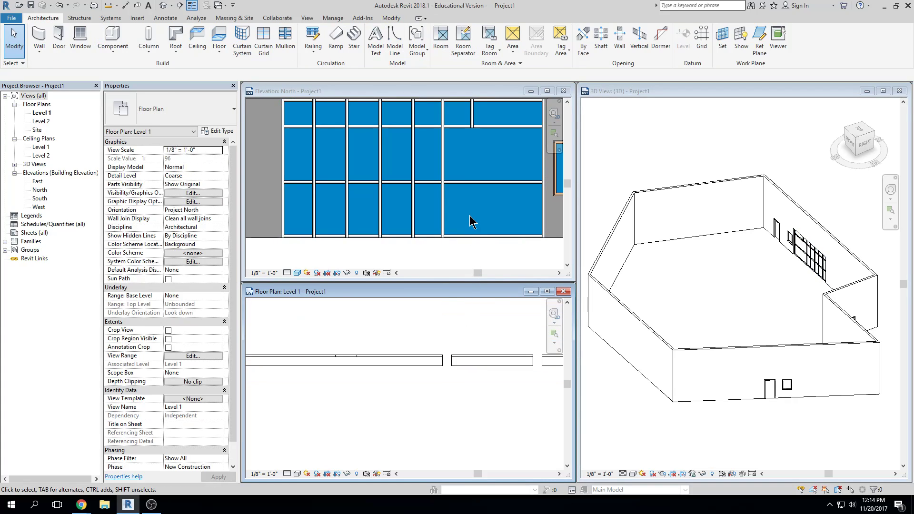
# - Remove all three segments of the full-height vertical grid line in the storefront's wide west bay and delete the emptied grid line
pyautogui.scroll(-2, 469, 216)
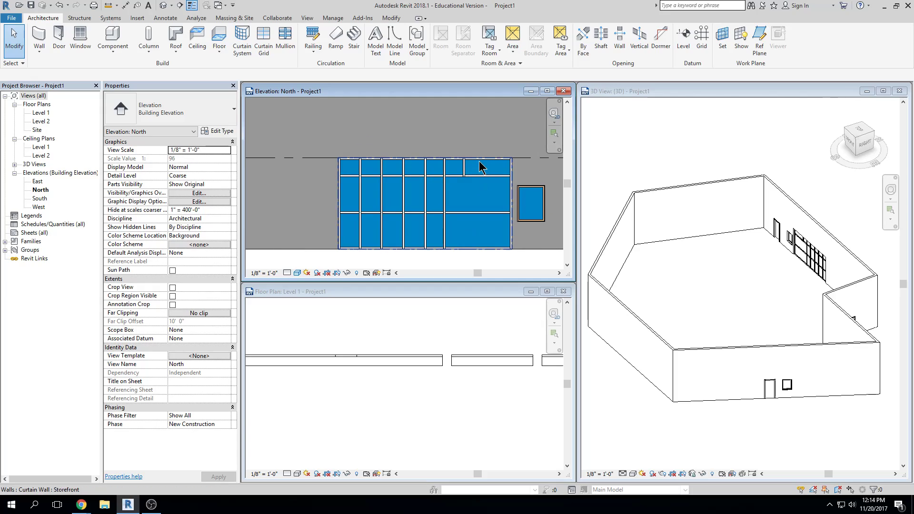
pyautogui.scroll(2, 448, 178)
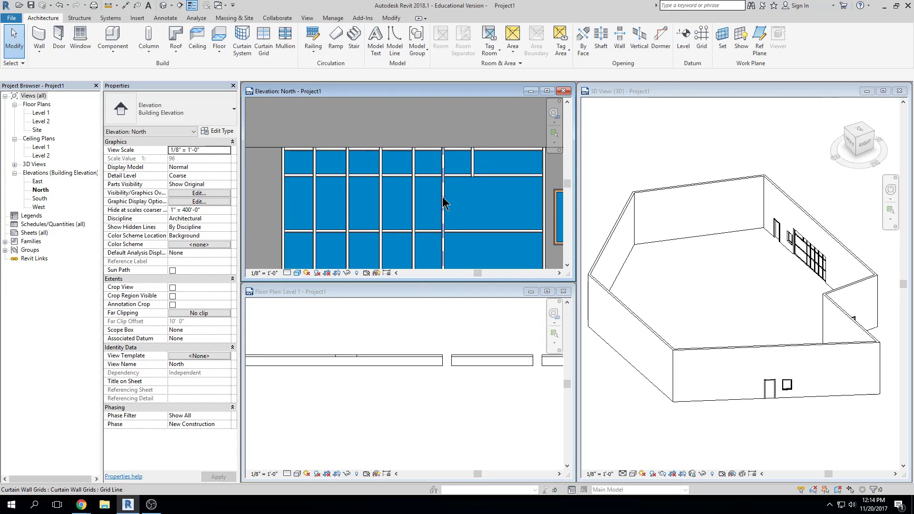
pyautogui.click(443, 204)
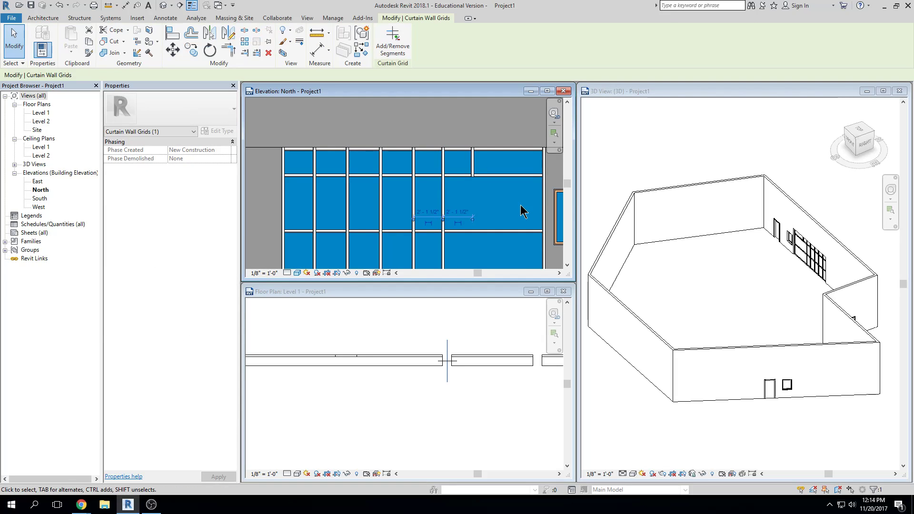
pyautogui.click(393, 40)
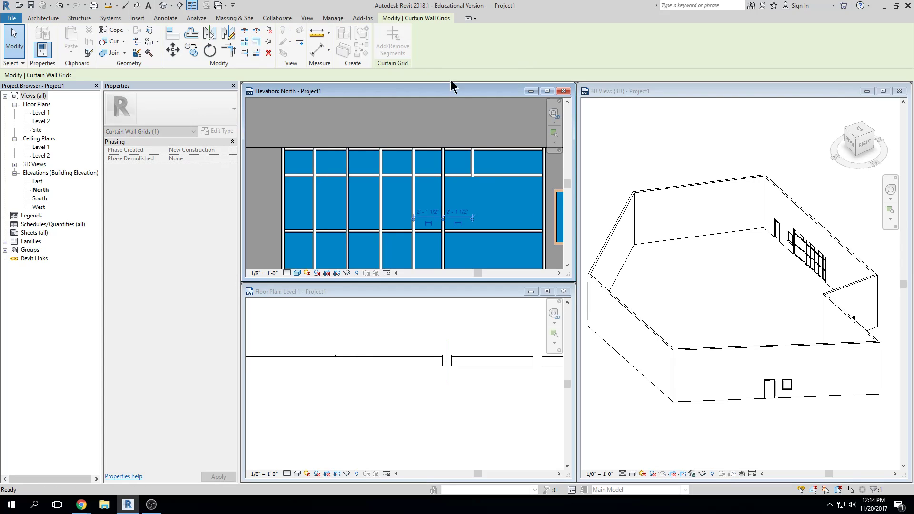
pyautogui.click(443, 191)
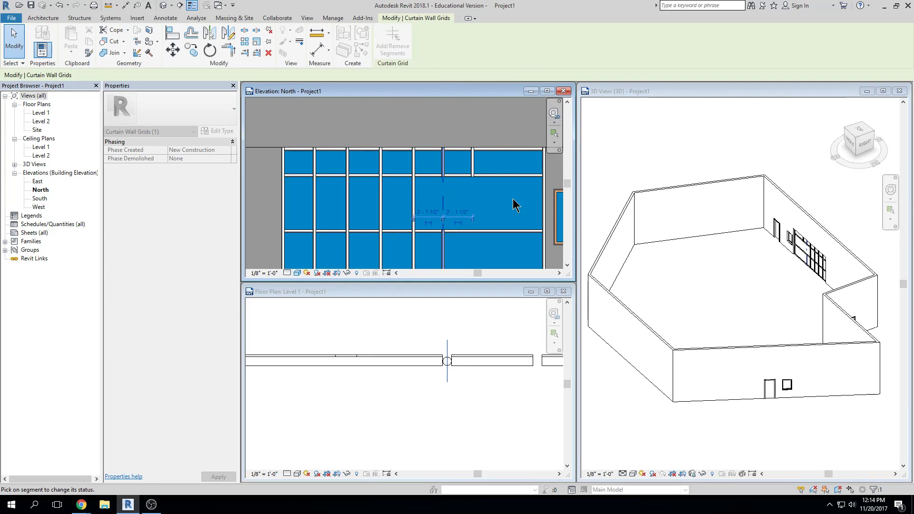
pyautogui.click(443, 167)
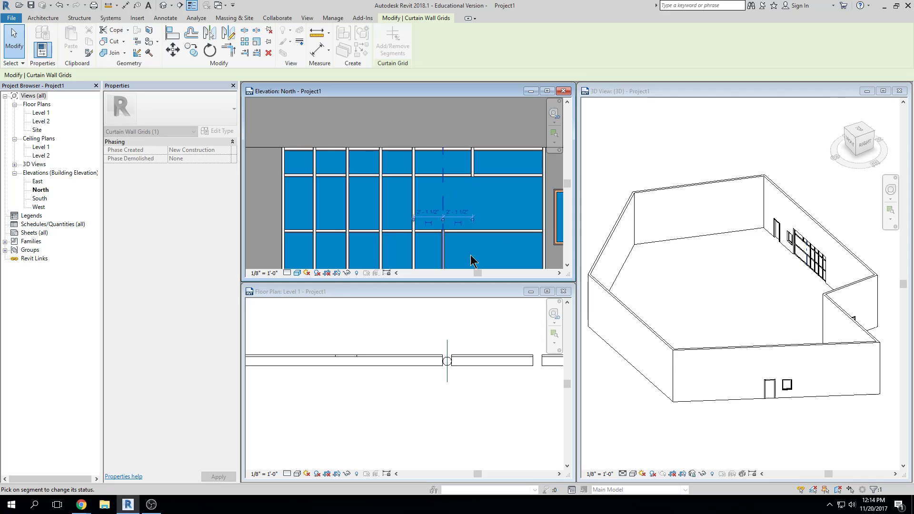
pyautogui.click(443, 260)
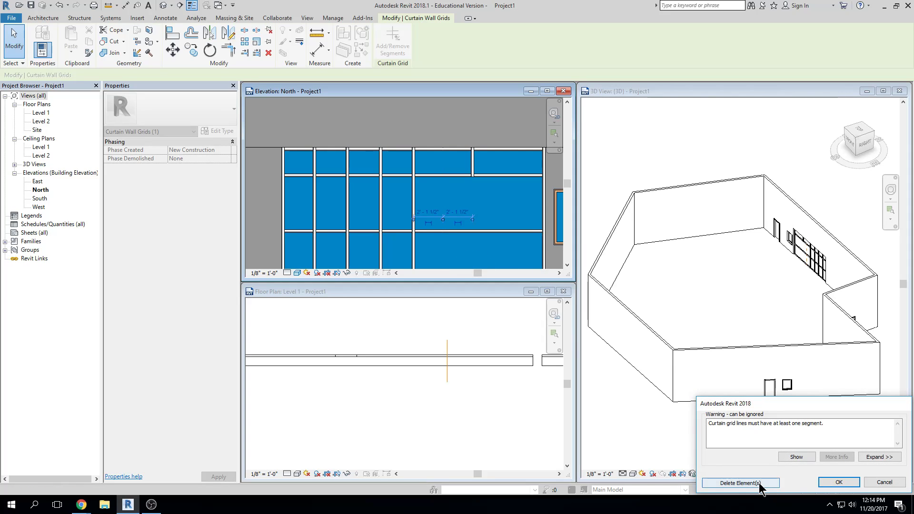
pyautogui.click(740, 482)
# - Stretch the storefront wall eastward to about 23' 6" long and raise its top about 5' 9" above Level 2
pyautogui.scroll(-2, 414, 240)
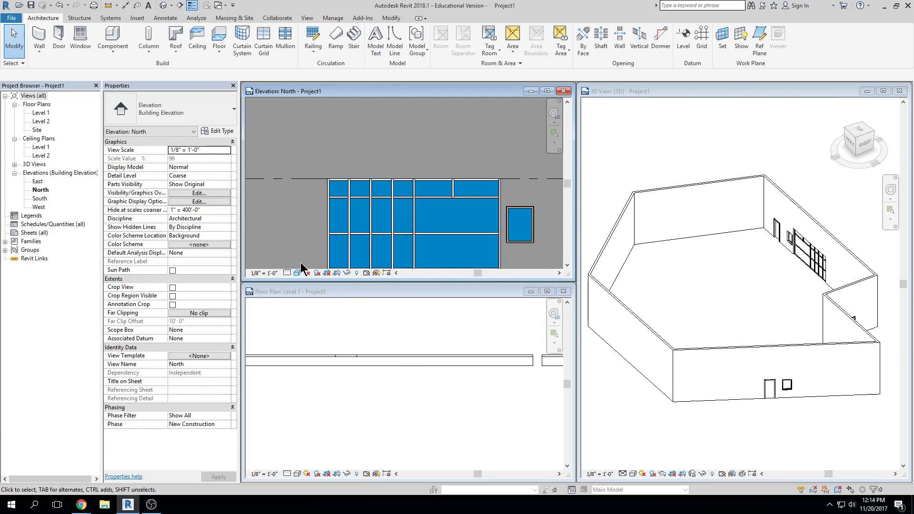
pyautogui.click(328, 228)
pyautogui.moveTo(319, 228); pyautogui.dragTo(286, 229)
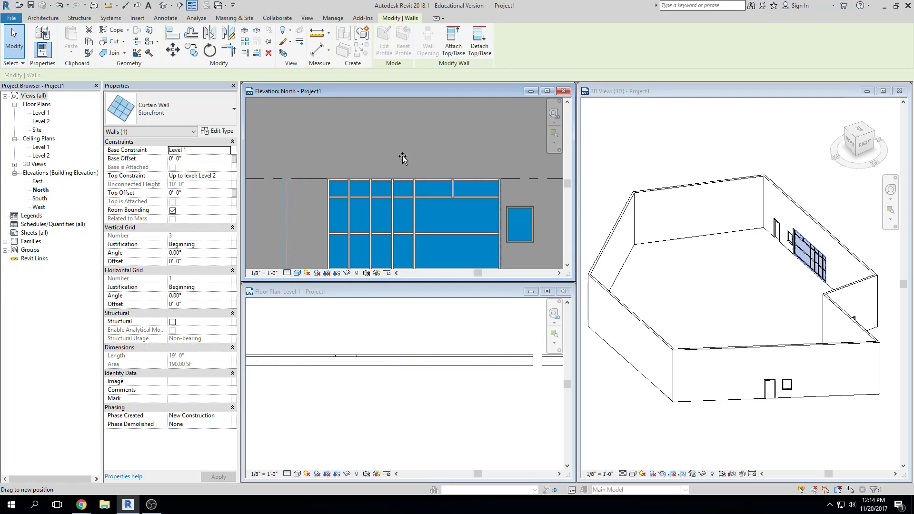
pyautogui.moveTo(392, 148); pyautogui.dragTo(391, 126)
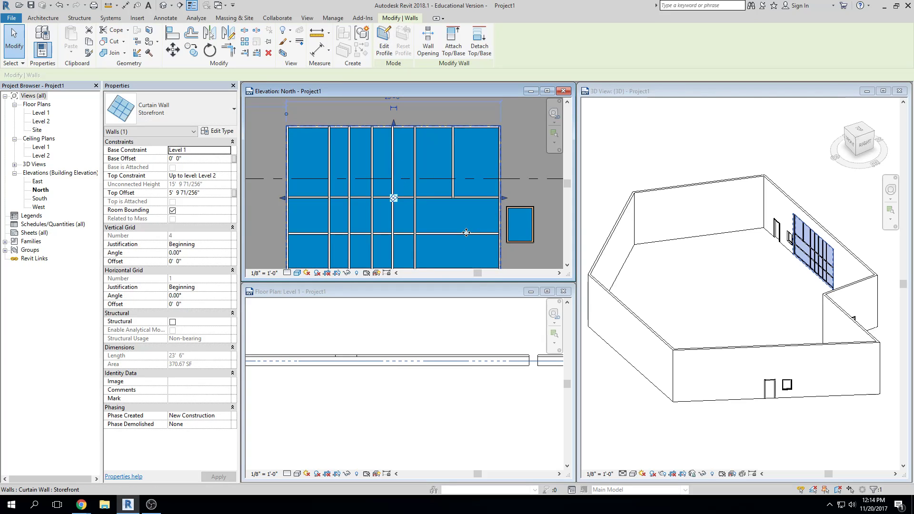
pyautogui.press('Escape')
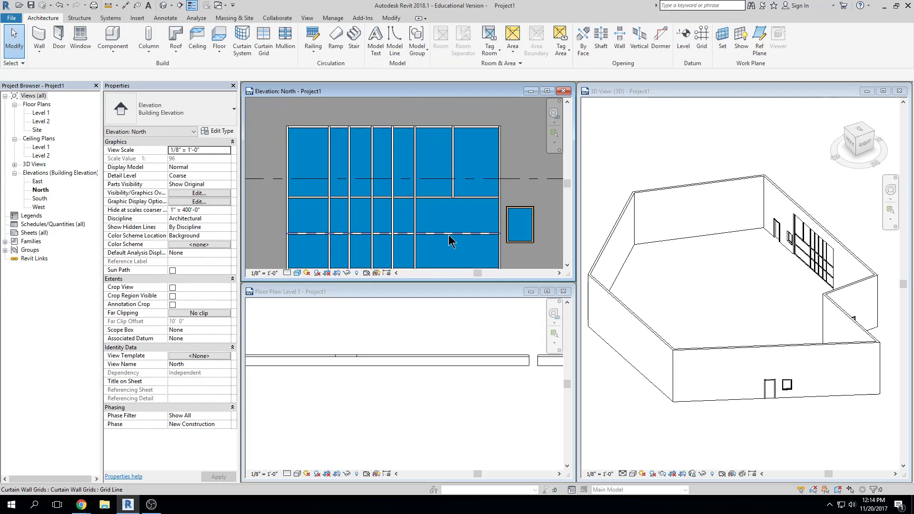
# - Delete the three circular mullion pieces along the lower horizontal grid line in the wide west bay
pyautogui.click(438, 241)
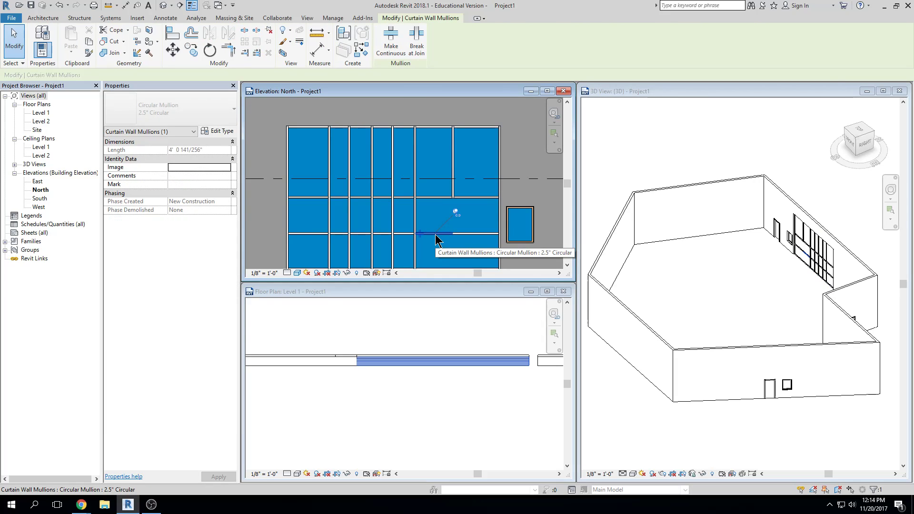
pyautogui.press('Delete')
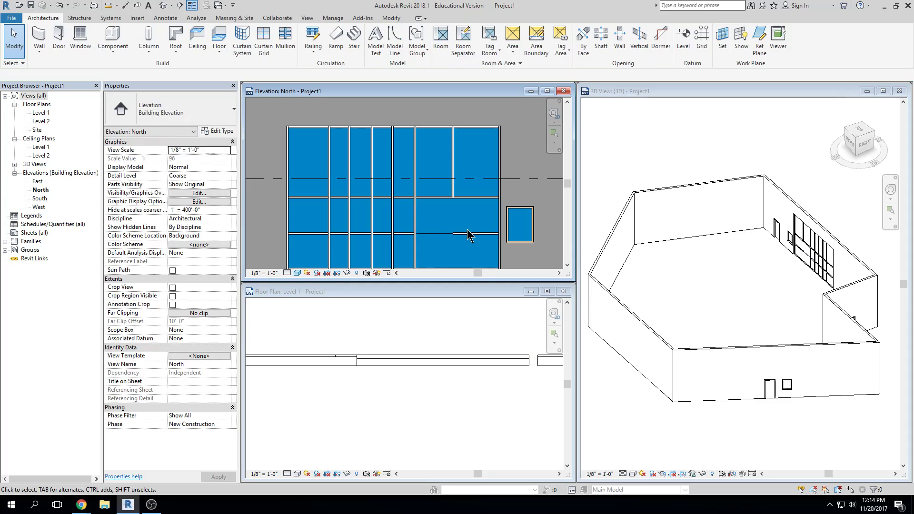
pyautogui.click(469, 238)
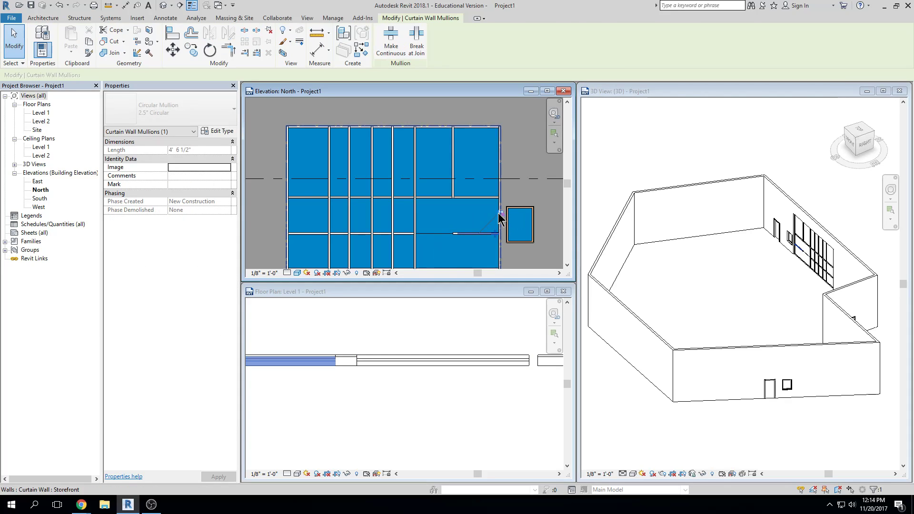
pyautogui.press('Delete')
pyautogui.click(456, 234)
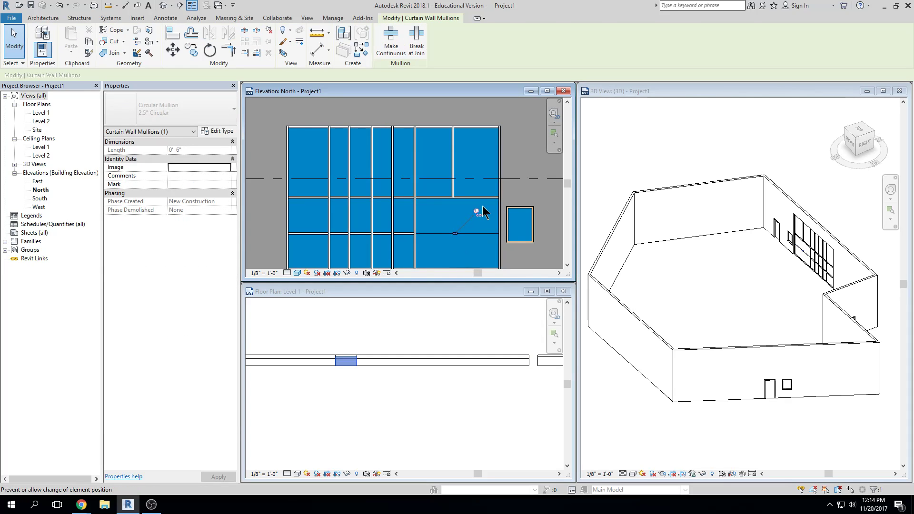
pyautogui.press('Delete')
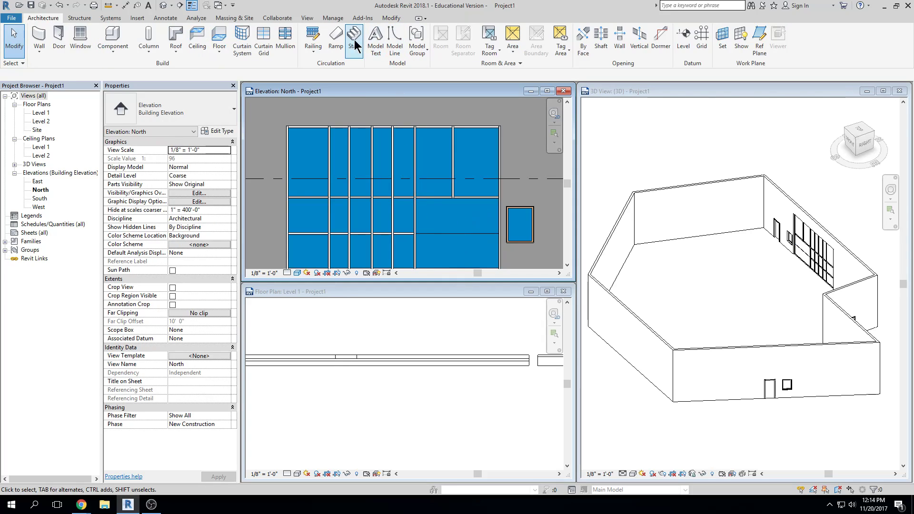
# - Remove the lower horizontal grid line's segments across the wide west bay to merge its panels into one
pyautogui.click(448, 233)
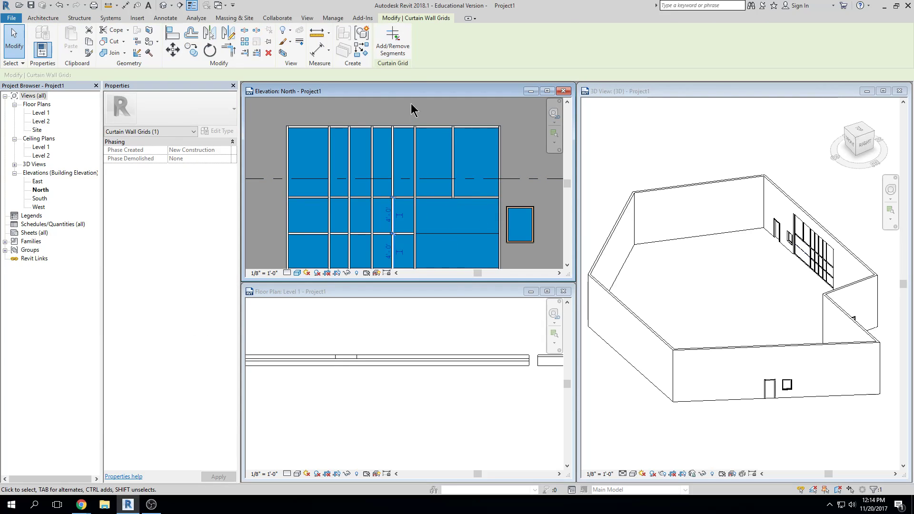
pyautogui.click(395, 53)
pyautogui.click(449, 233)
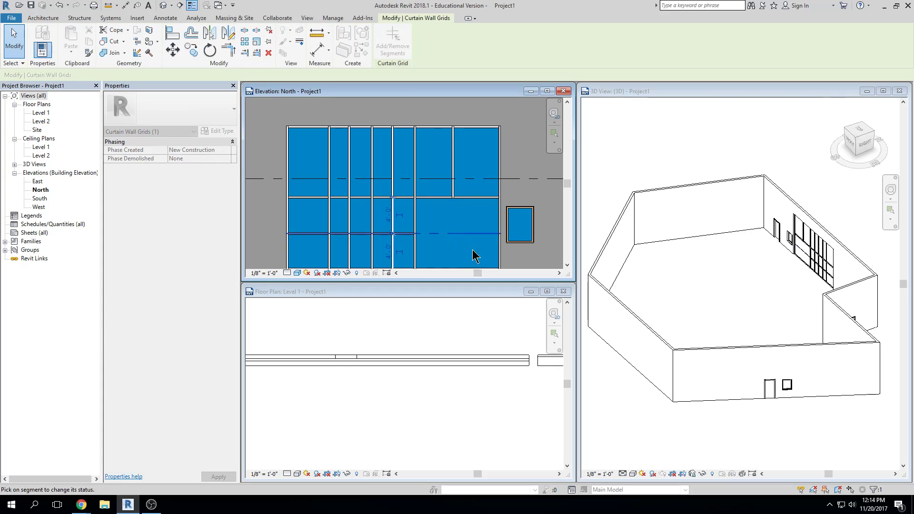
pyautogui.press('Escape')
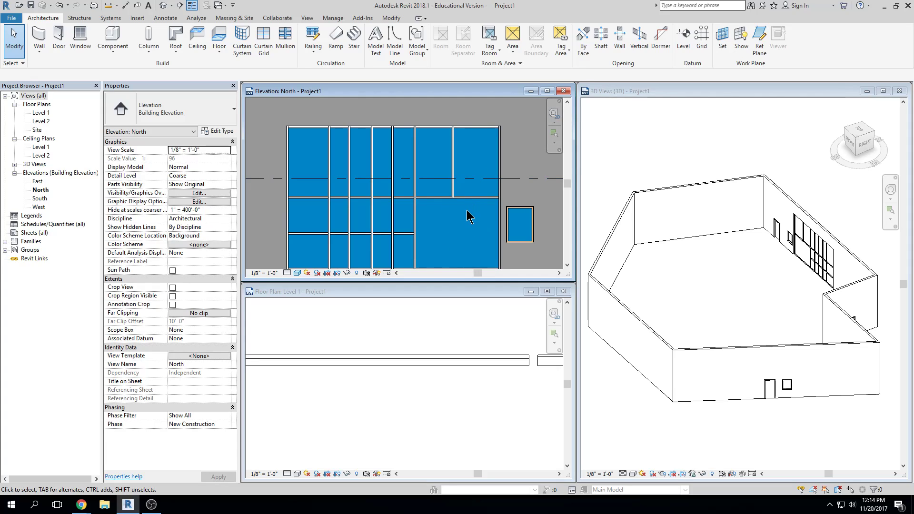
# - Unpin the large lower glazed panel in the west bay and change it to Door-Curtain-Wall-Double-Storefront
pyautogui.scroll(2, 490, 205)
pyautogui.moveTo(490, 205); pyautogui.dragTo(482, 147, button='middle')
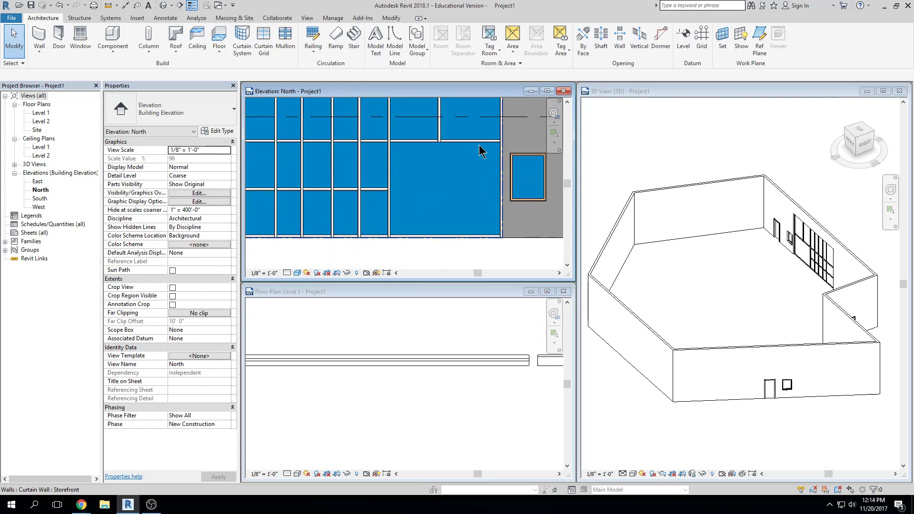
pyautogui.press('Tab')
pyautogui.click(482, 151)
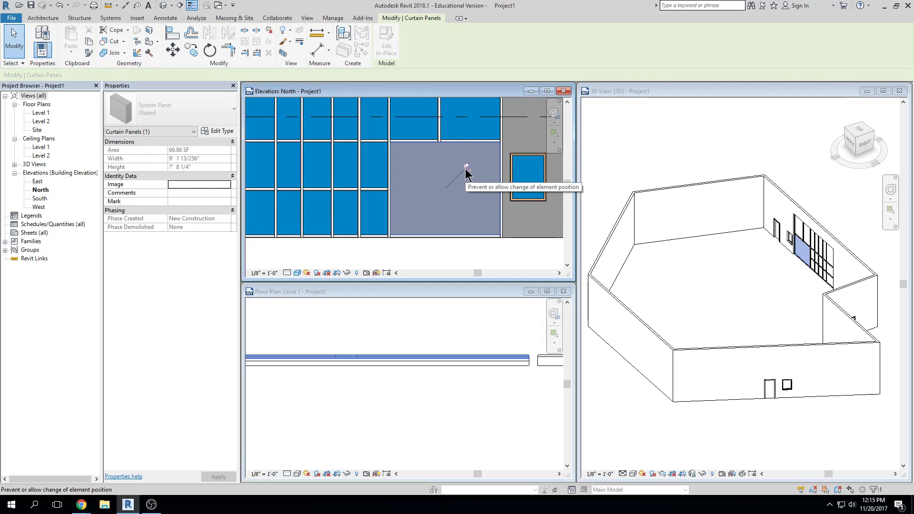
pyautogui.click(467, 169)
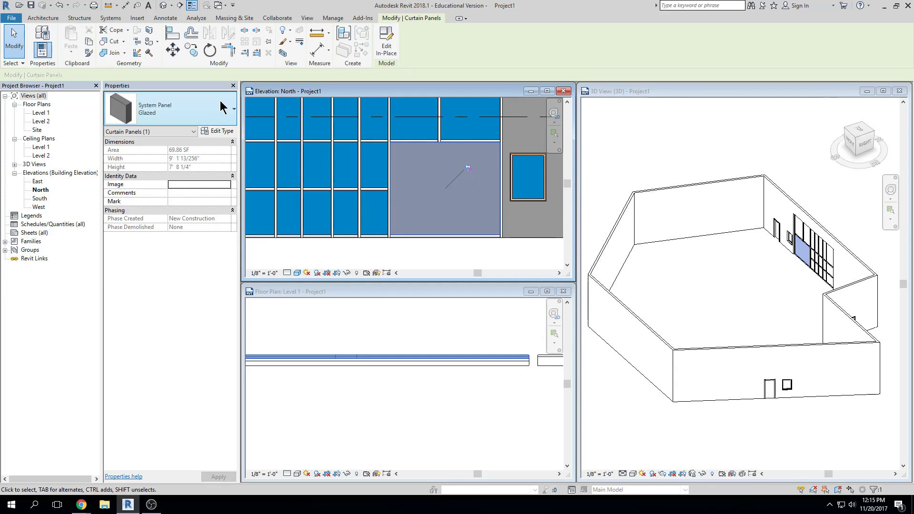
pyautogui.click(234, 110)
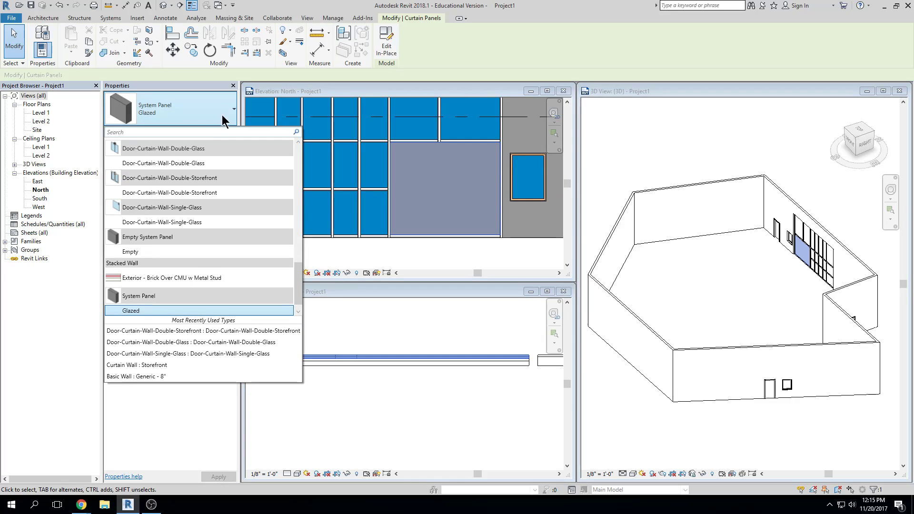
pyautogui.click(198, 193)
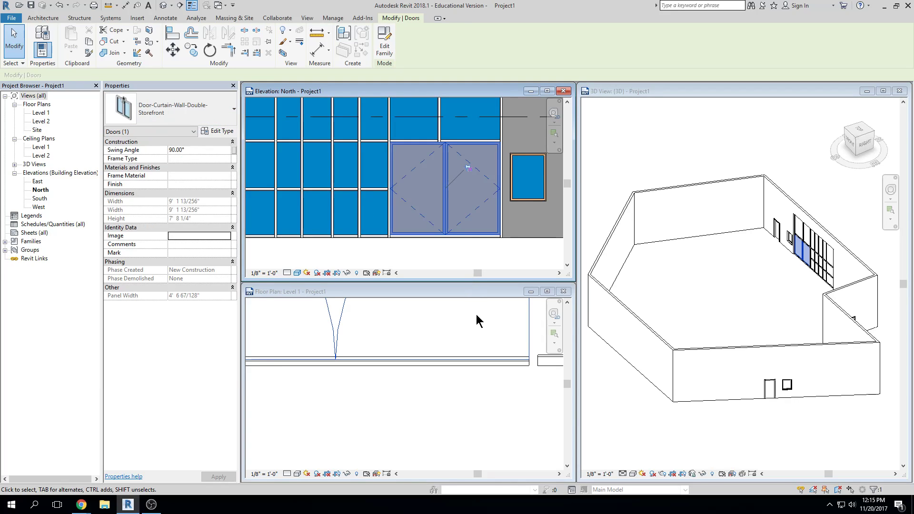
pyautogui.click(480, 257)
# - Inspect the new storefront double door in the North elevation, the Level 1 plan and the 3D view
pyautogui.scroll(-2, 462, 189)
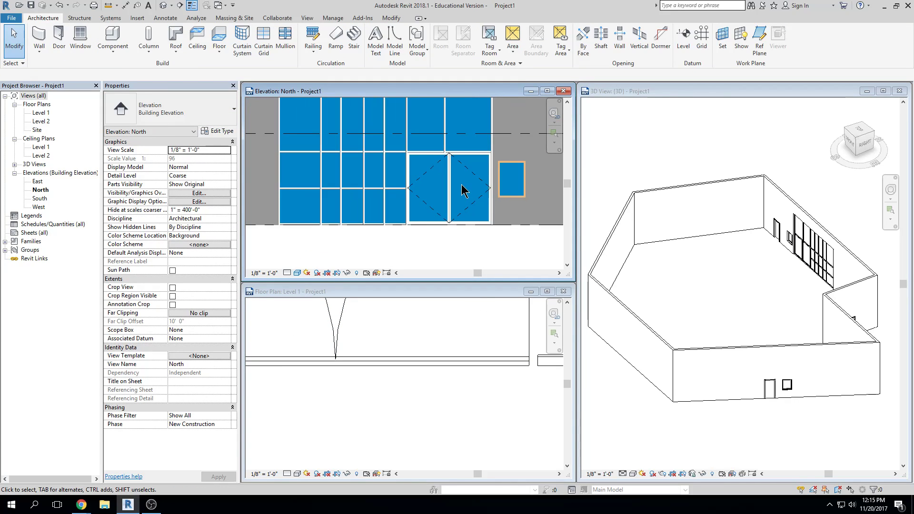
pyautogui.scroll(-2, 412, 325)
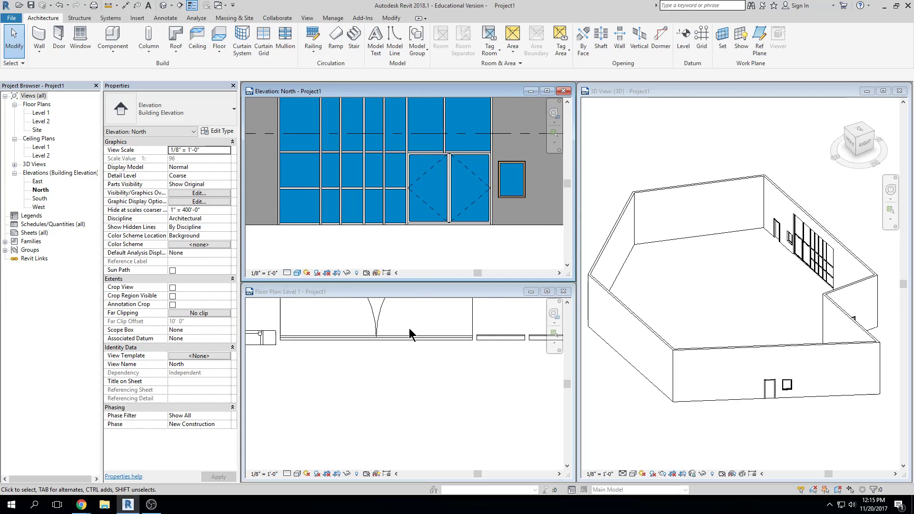
pyautogui.click(403, 348)
pyautogui.scroll(-2, 432, 395)
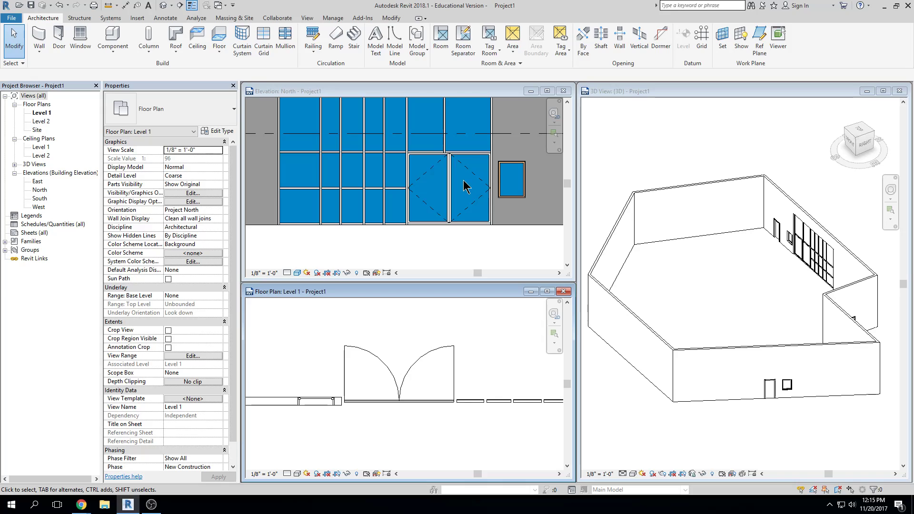
pyautogui.keyDown('shift'); pyautogui.moveTo(760, 208); pyautogui.dragTo(659, 294, button='middle'); pyautogui.keyUp('shift')
pyautogui.scroll(3, 832, 373)
pyautogui.scroll(10, 832, 374)
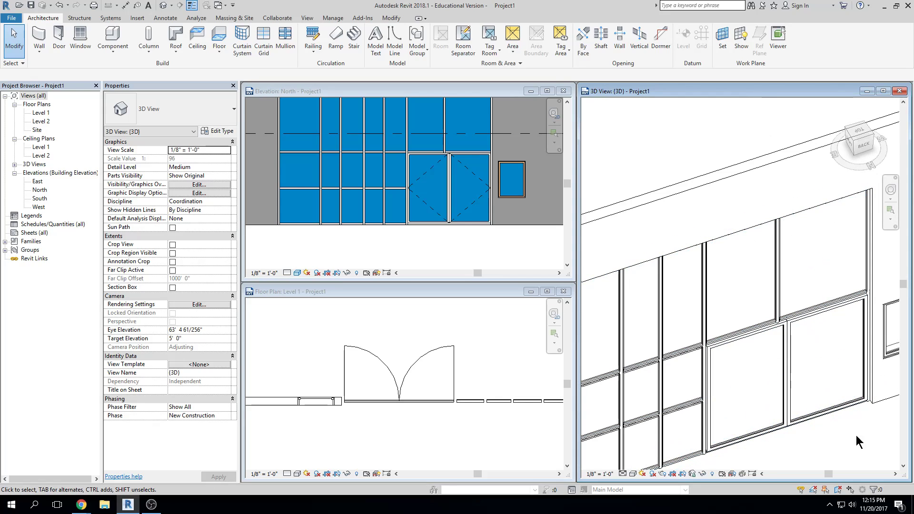
pyautogui.scroll(-2, 837, 406)
pyautogui.scroll(-3, 837, 405)
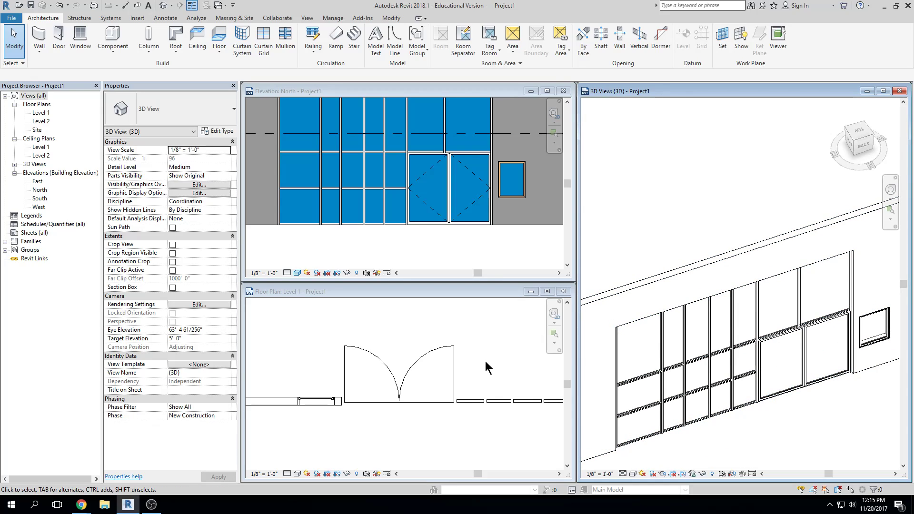
pyautogui.click(486, 241)
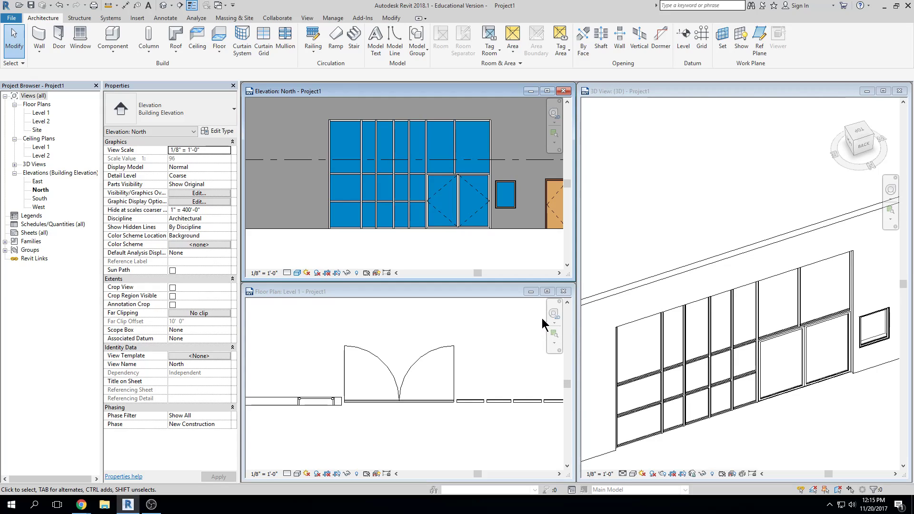
pyautogui.scroll(4, 460, 185)
pyautogui.moveTo(464, 190); pyautogui.dragTo(448, 136, button='middle')
pyautogui.scroll(2, 448, 140)
pyautogui.scroll(-1, 443, 149)
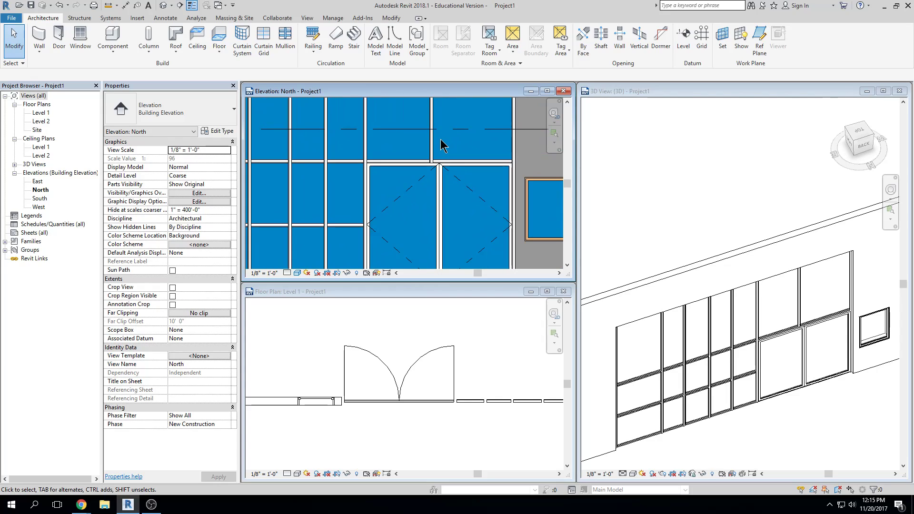
pyautogui.scroll(1, 446, 145)
pyautogui.scroll(-1, 447, 145)
pyautogui.press('a')
pyautogui.press('l')
pyautogui.press('Escape')
pyautogui.press('Escape')
pyautogui.scroll(1, 438, 176)
pyautogui.scroll(-1, 416, 157)
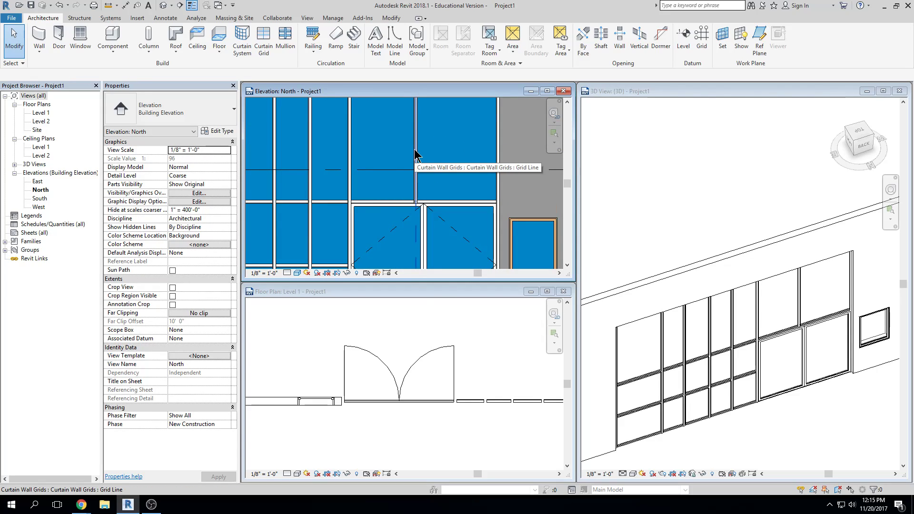
# - Examine the vertical grid line and its circular mullion above the storefront double door in the North elevation
pyautogui.click(414, 150)
pyautogui.scroll(-1, 475, 221)
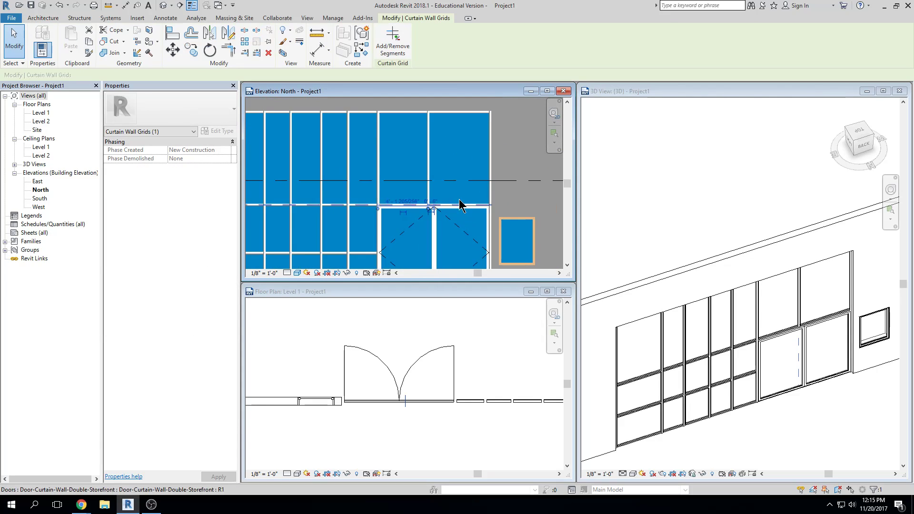
pyautogui.press('Escape')
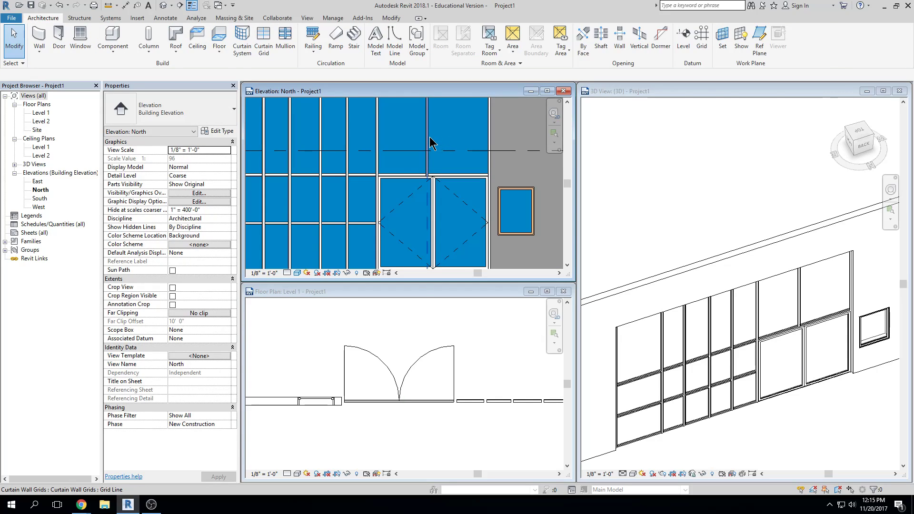
pyautogui.click(430, 143)
pyautogui.moveTo(430, 143); pyautogui.dragTo(428, 179, button='middle')
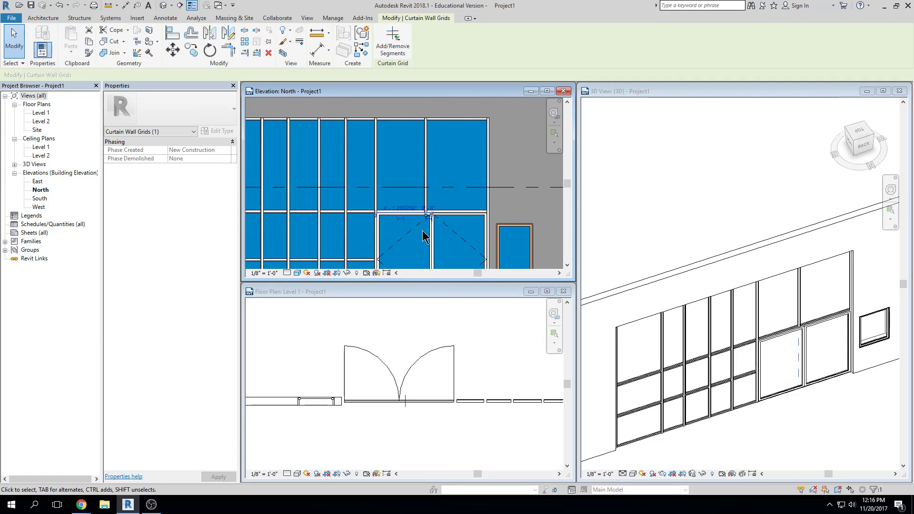
pyautogui.press('Escape')
pyautogui.scroll(2, 430, 168)
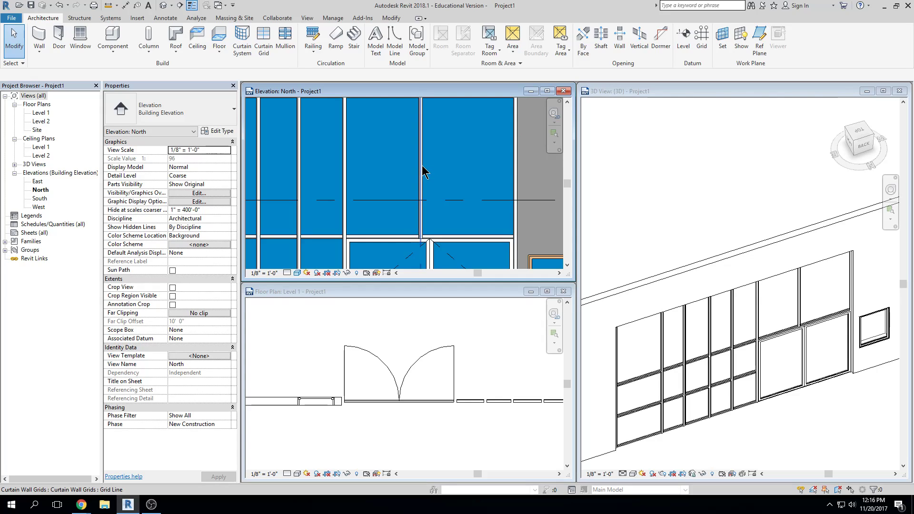
pyautogui.press('Tab')
pyautogui.click(422, 165)
pyautogui.press('Escape')
pyautogui.press('Tab')
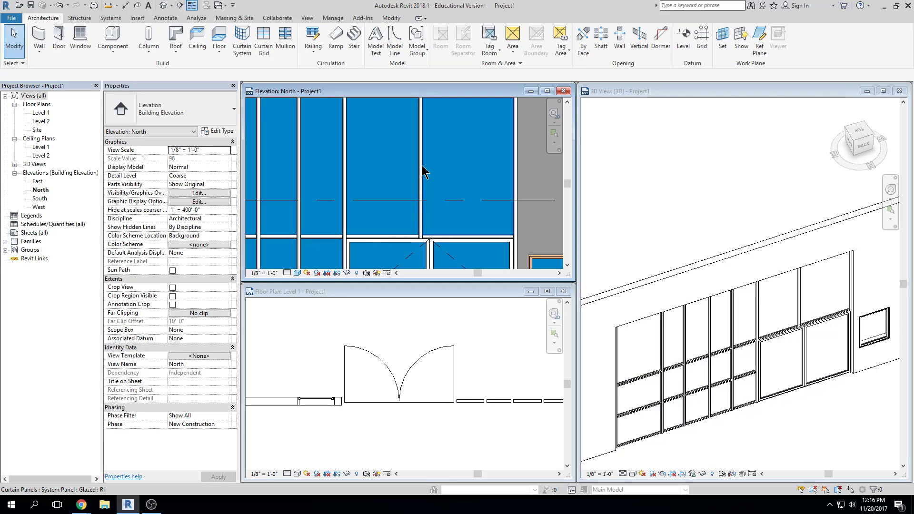
pyautogui.click(422, 183)
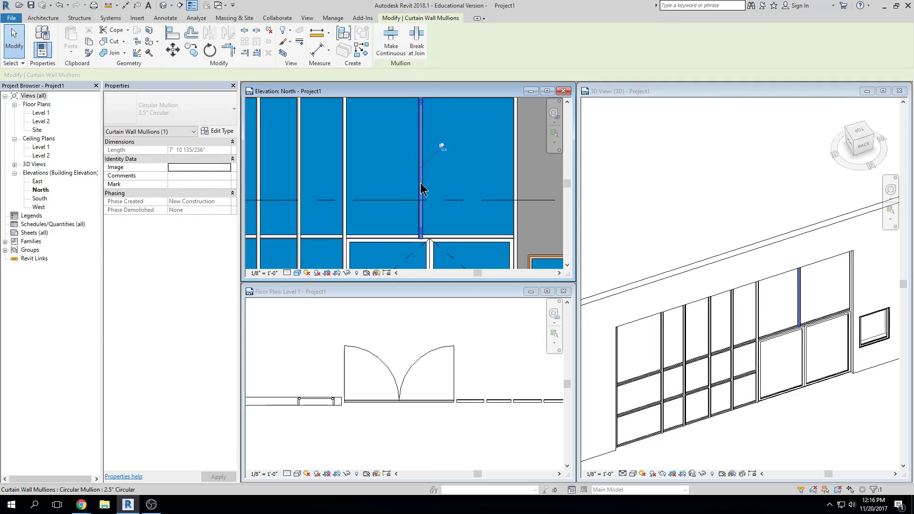
pyautogui.press('Escape')
# - Try to align the vertical grid line above the double door with the door's center, replacing missing panels with system panels
pyautogui.press('a')
pyautogui.press('l')
pyautogui.moveTo(420, 257); pyautogui.dragTo(451, 253, button='middle')
pyautogui.scroll(2, 450, 206)
pyautogui.click(451, 205)
pyautogui.scroll(-1, 452, 208)
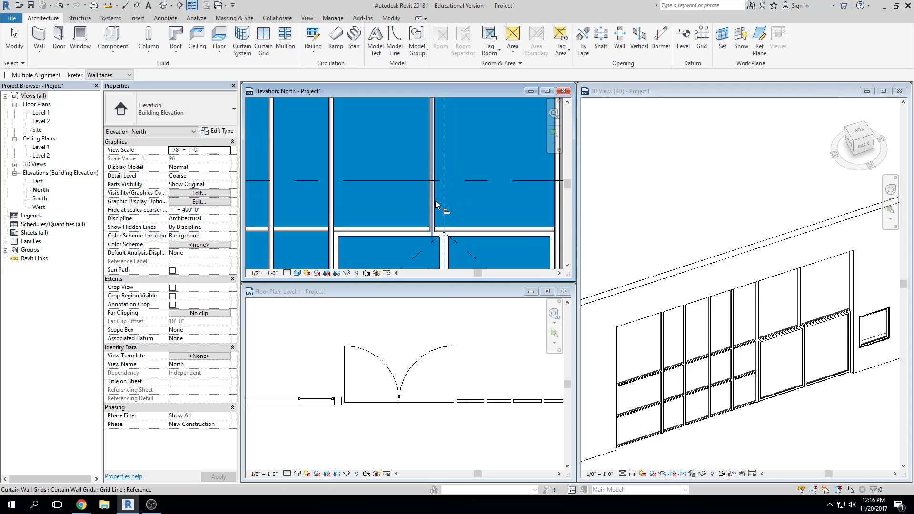
pyautogui.click(435, 201)
pyautogui.click(770, 486)
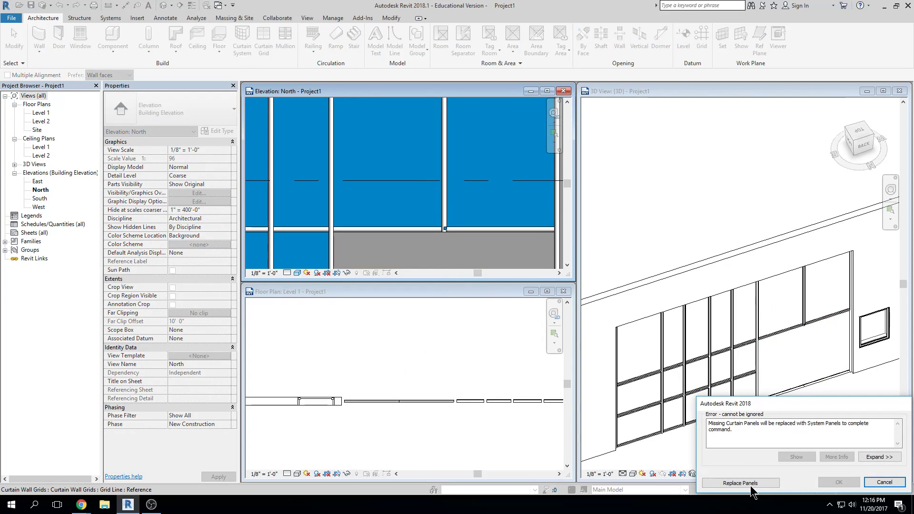
pyautogui.click(757, 483)
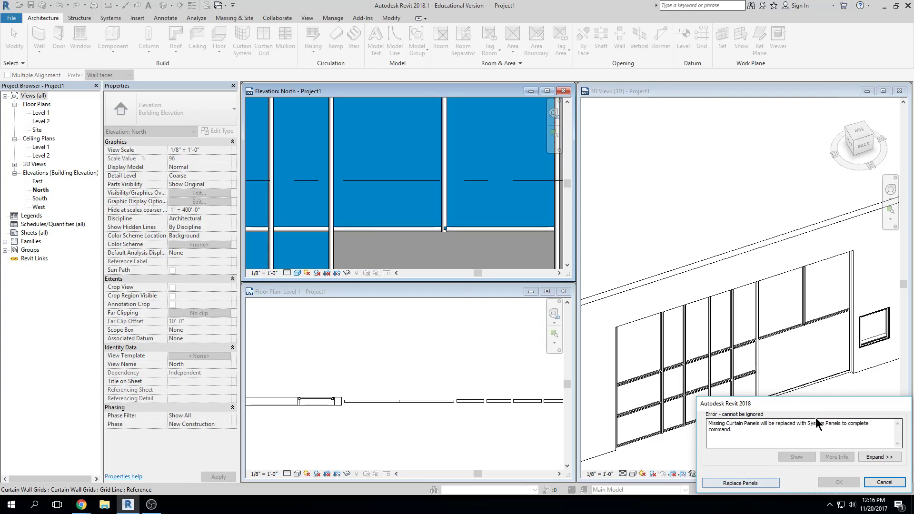
pyautogui.click(761, 484)
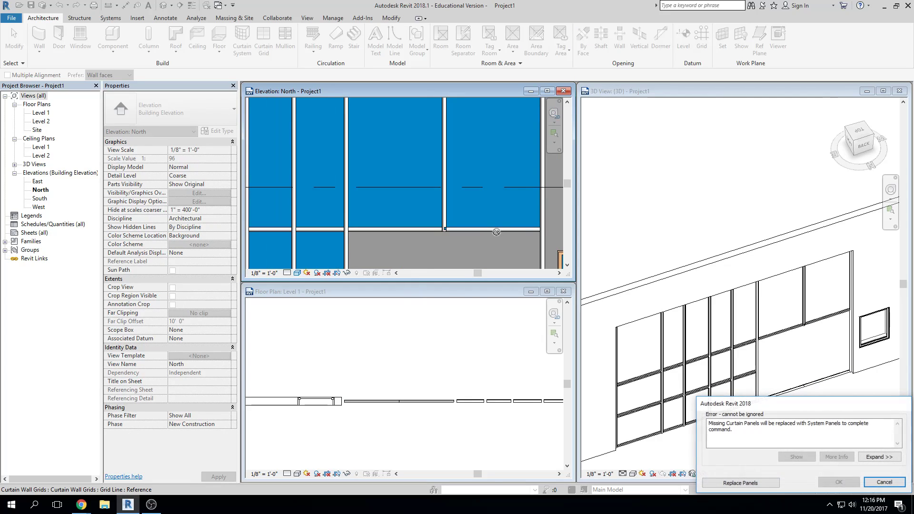
pyautogui.click(739, 481)
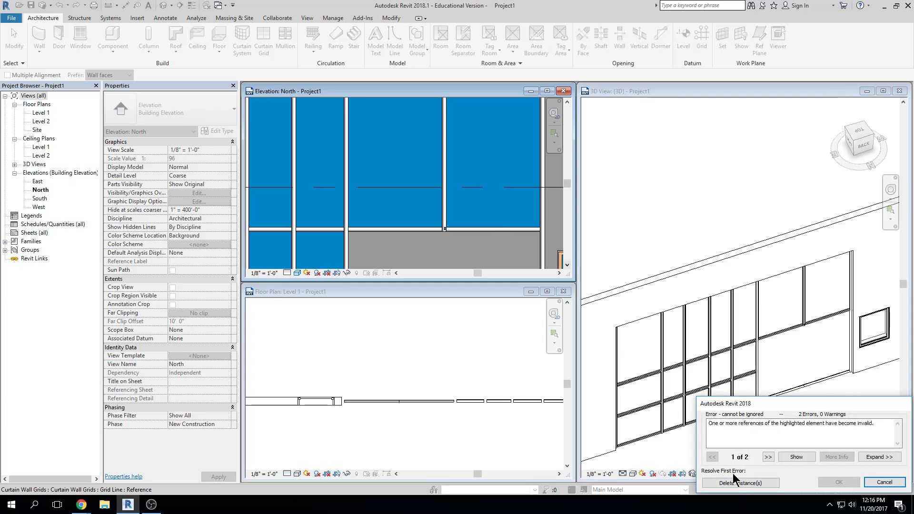
pyautogui.click(741, 483)
pyautogui.click(740, 483)
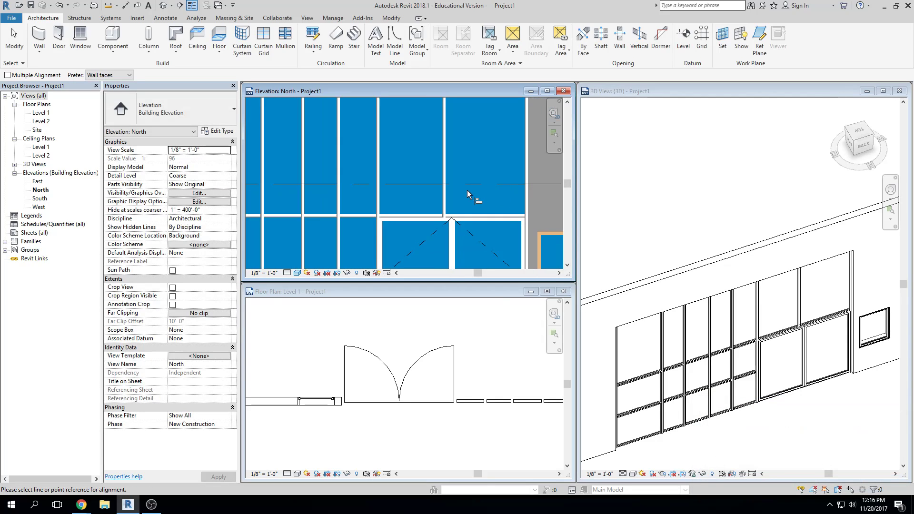
# - Try to move the vertical grid line above the double door onto the door's center with the Move command
pyautogui.click(445, 200)
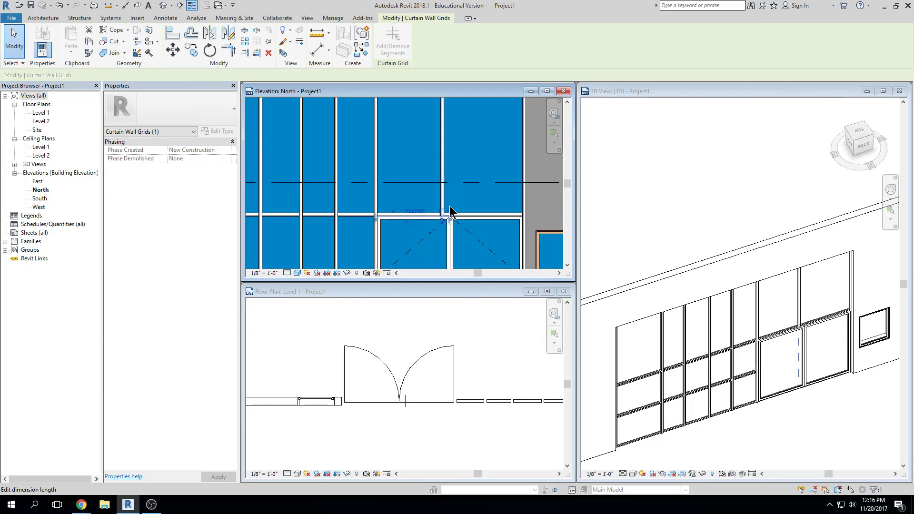
pyautogui.scroll(3, 447, 205)
pyautogui.press('m')
pyautogui.press('v')
pyautogui.scroll(2, 435, 245)
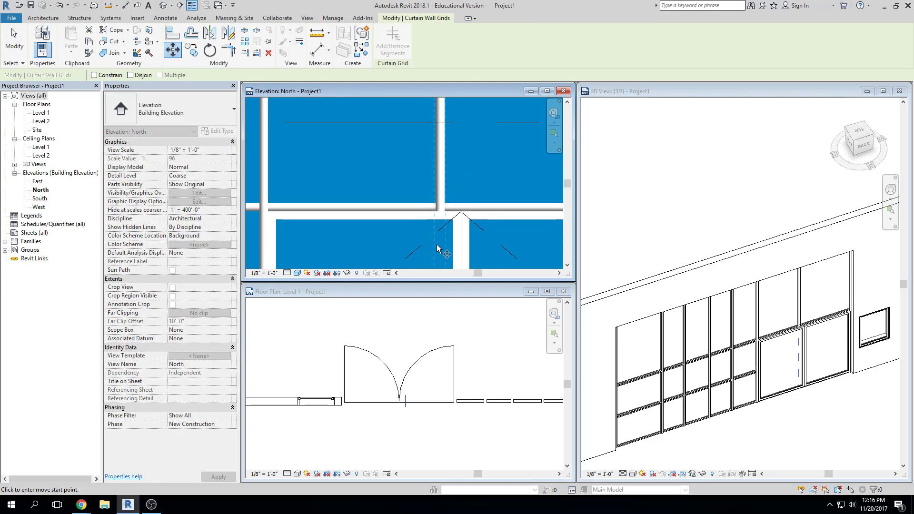
pyautogui.click(441, 212)
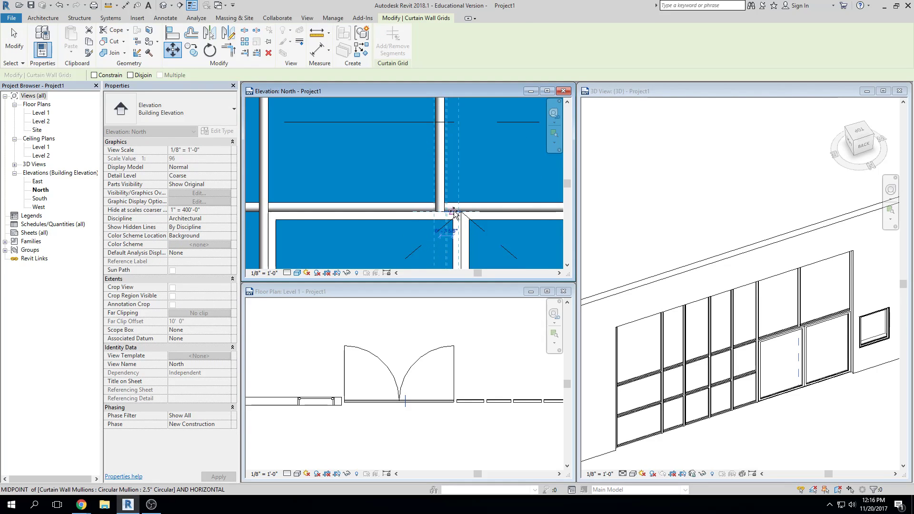
pyautogui.click(477, 229)
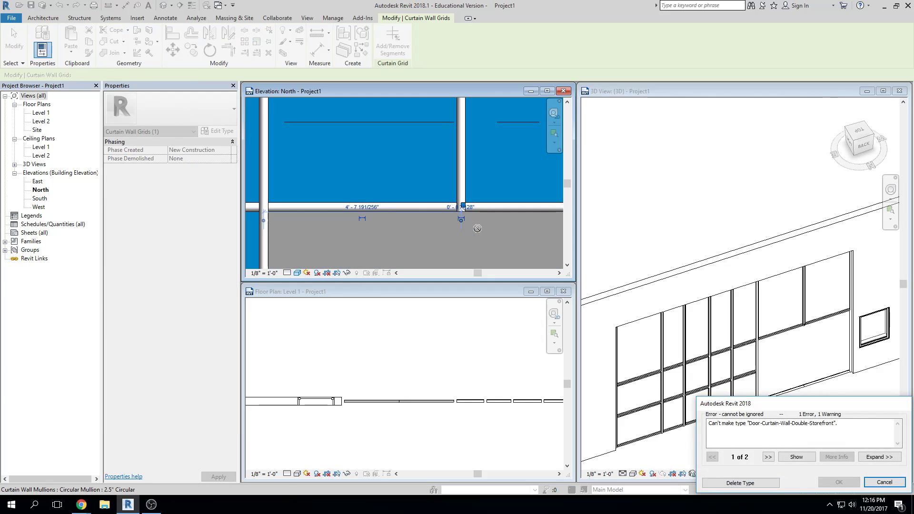
pyautogui.scroll(-4, 452, 200)
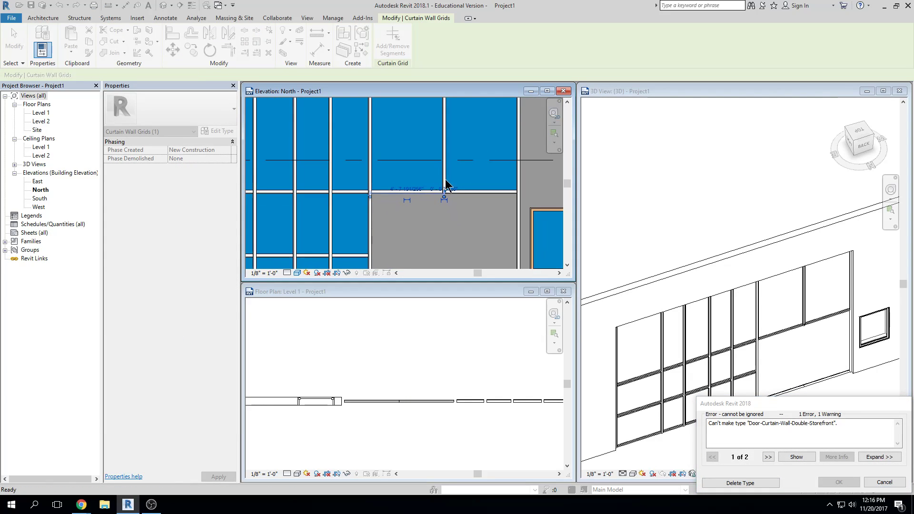
pyautogui.click(881, 482)
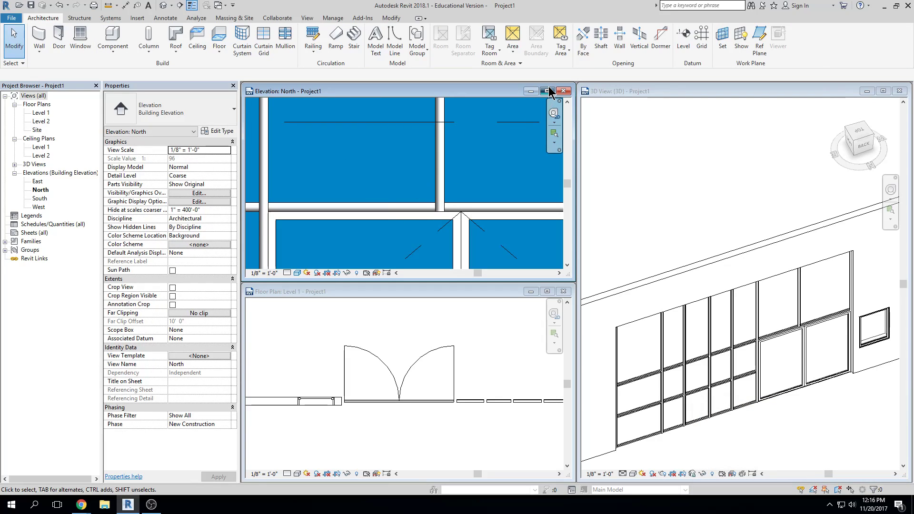
# - Maximize the North elevation view and check the segments of the vertical grid line above the double door
pyautogui.click(545, 91)
pyautogui.click(438, 184)
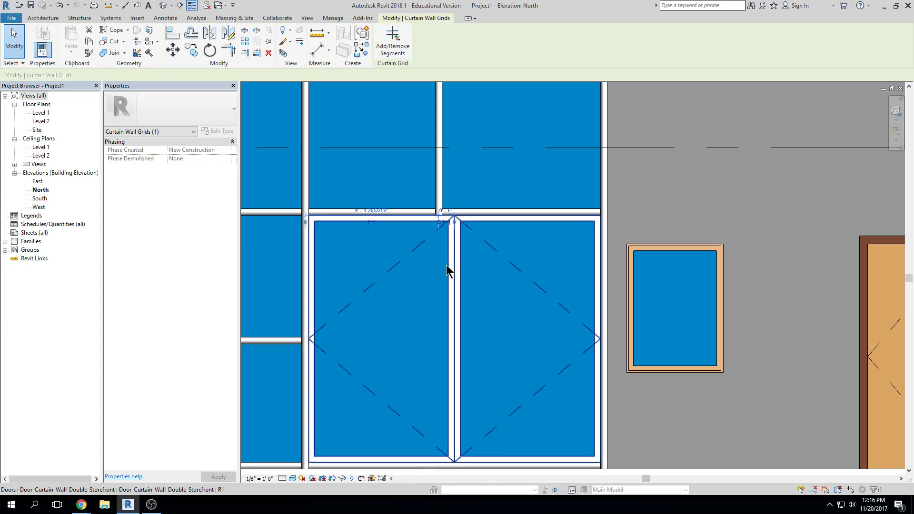
pyautogui.click(399, 42)
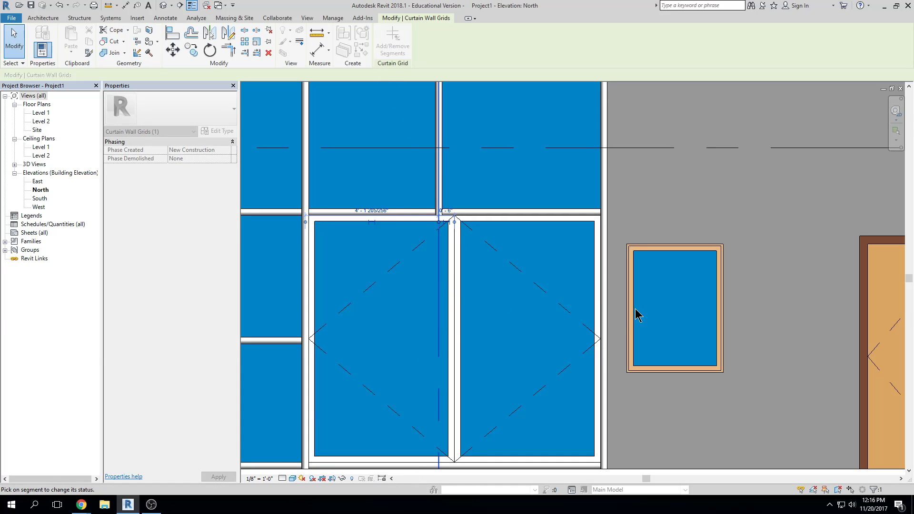
pyautogui.press('Escape')
pyautogui.press('Escape')
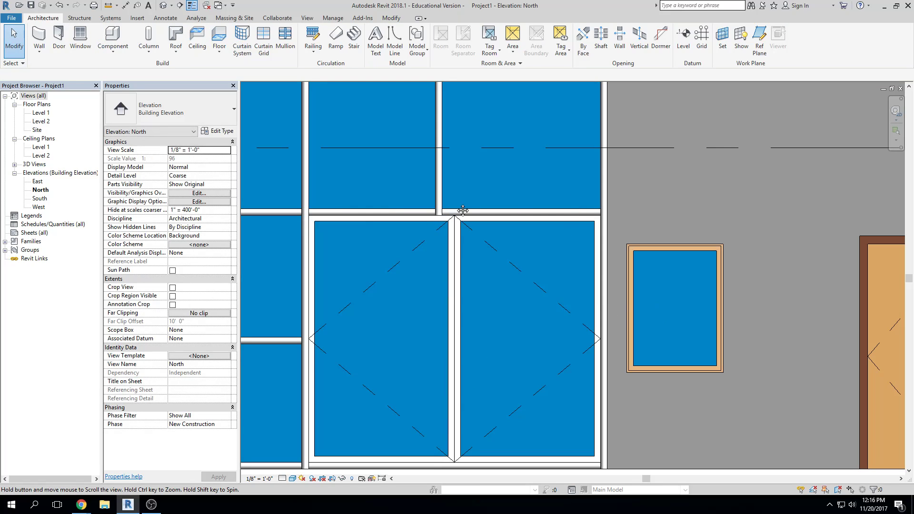
# - Try again to align the upper vertical grid line with the double door's center, deleting the invalid instance and replacing missing panels
pyautogui.click(436, 202)
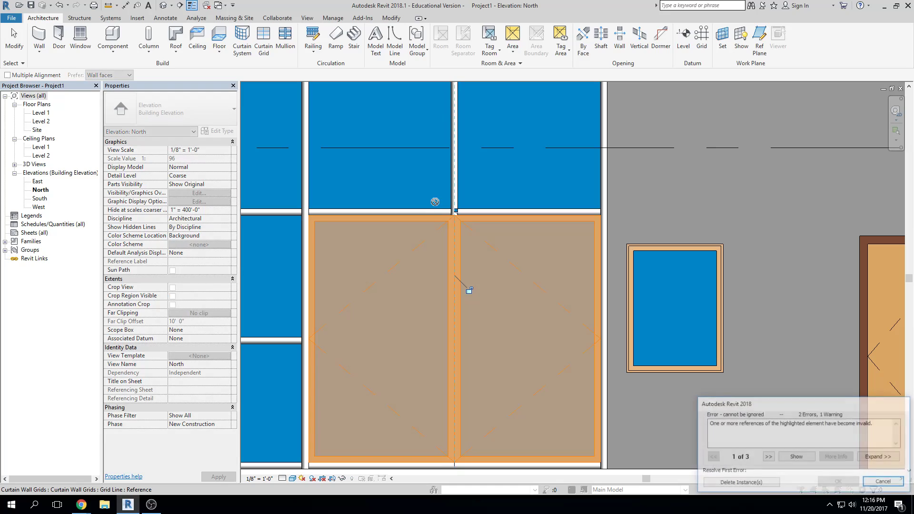
pyautogui.click(741, 483)
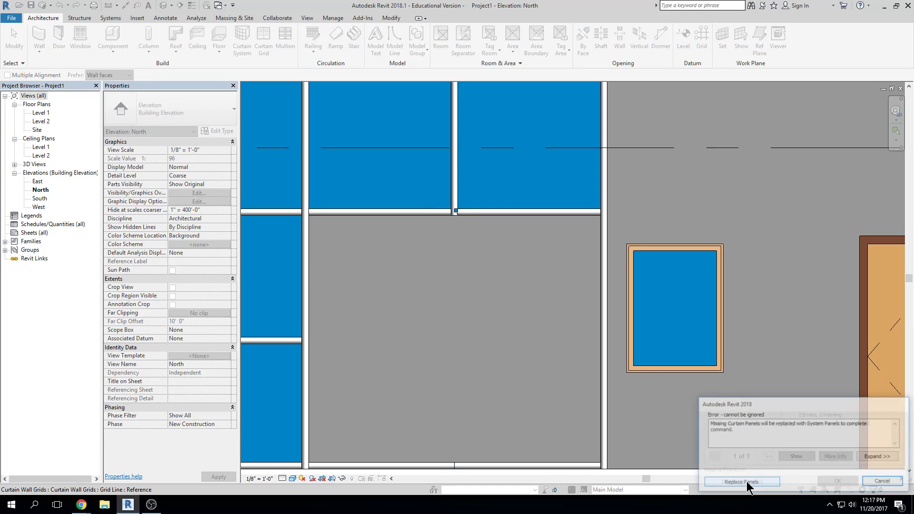
pyautogui.click(741, 483)
pyautogui.click(439, 172)
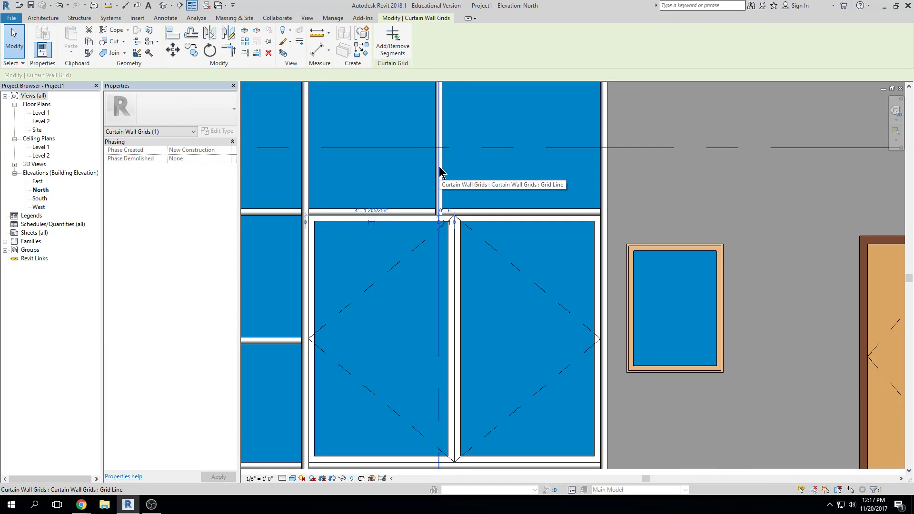
pyautogui.scroll(5, 451, 236)
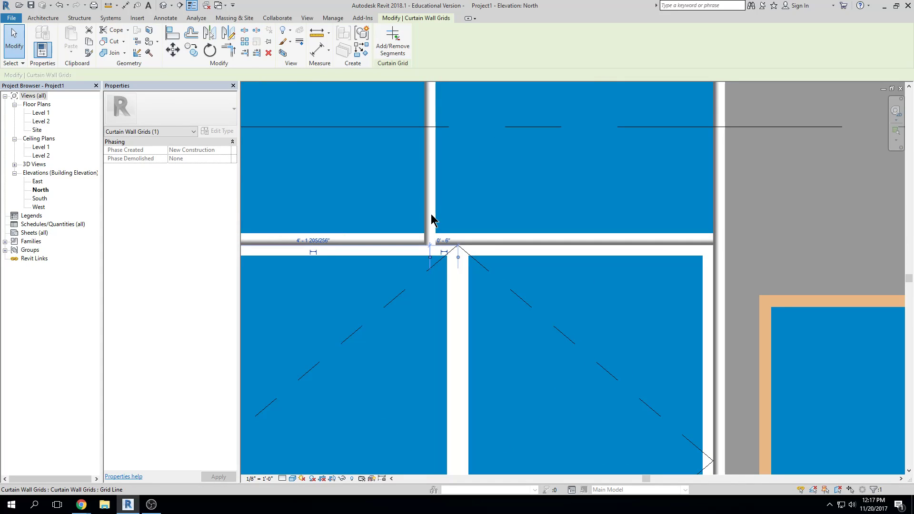
pyautogui.press('Escape')
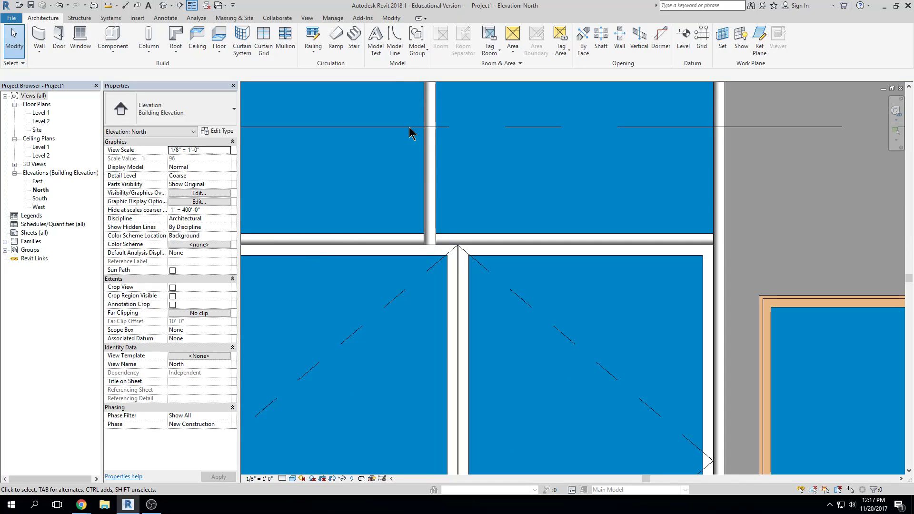
pyautogui.click(426, 182)
pyautogui.click(393, 45)
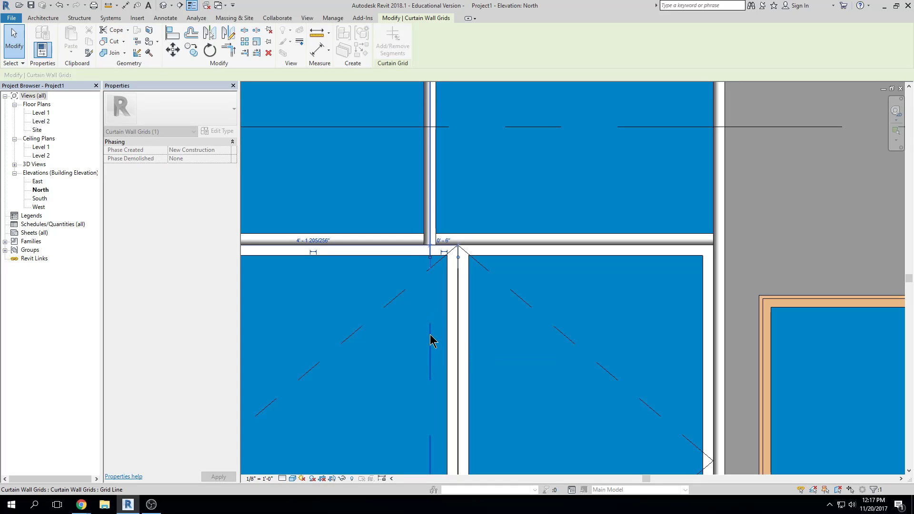
pyautogui.scroll(-2, 489, 316)
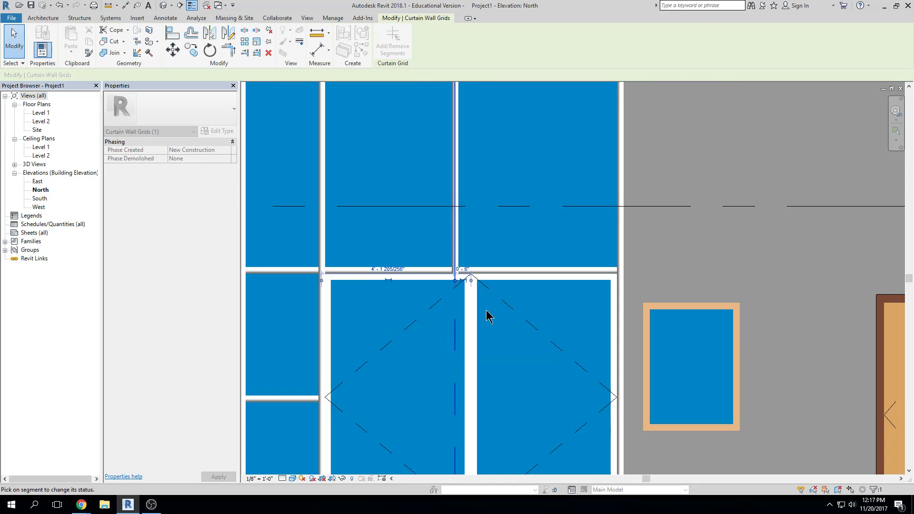
pyautogui.scroll(2, 489, 316)
pyautogui.press('Escape')
pyautogui.click(435, 214)
pyautogui.press('Escape')
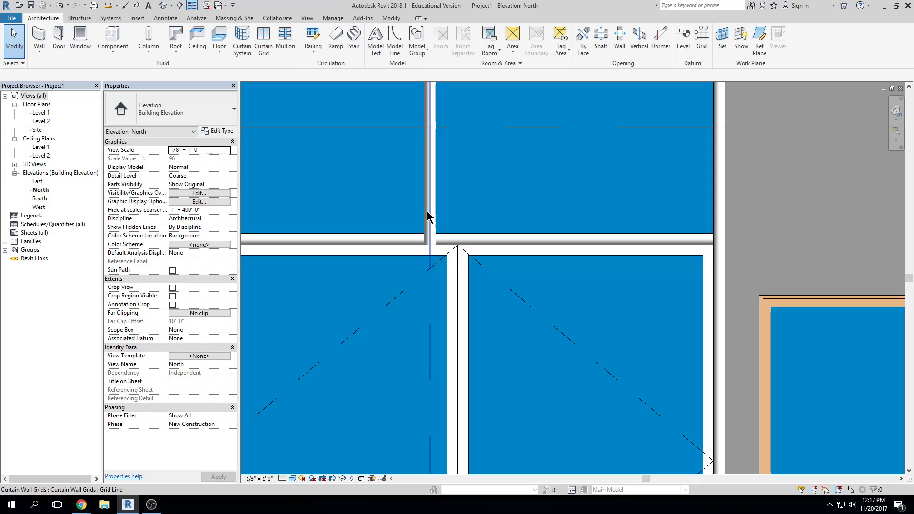
# - Break the vertical circular mullion above the double door at its join with the horizontal mullion
pyautogui.scroll(-2, 431, 214)
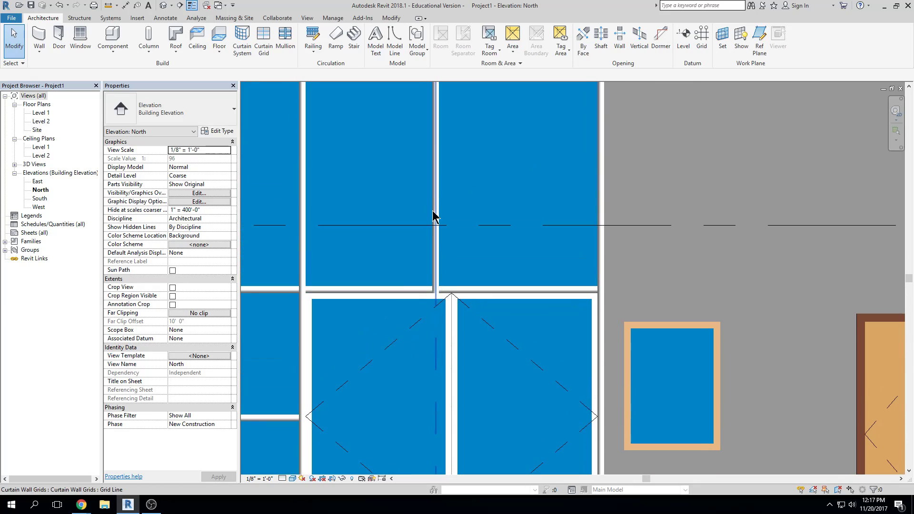
pyautogui.click(433, 168)
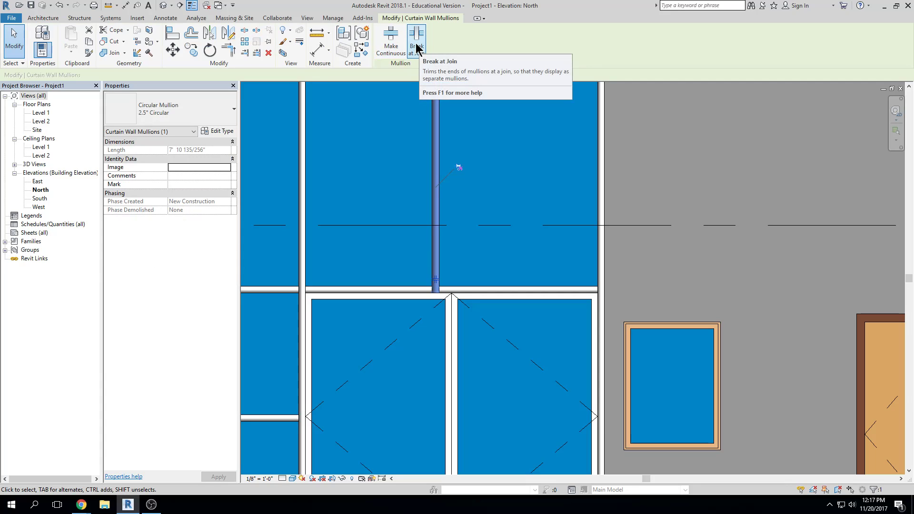
pyautogui.press('Escape')
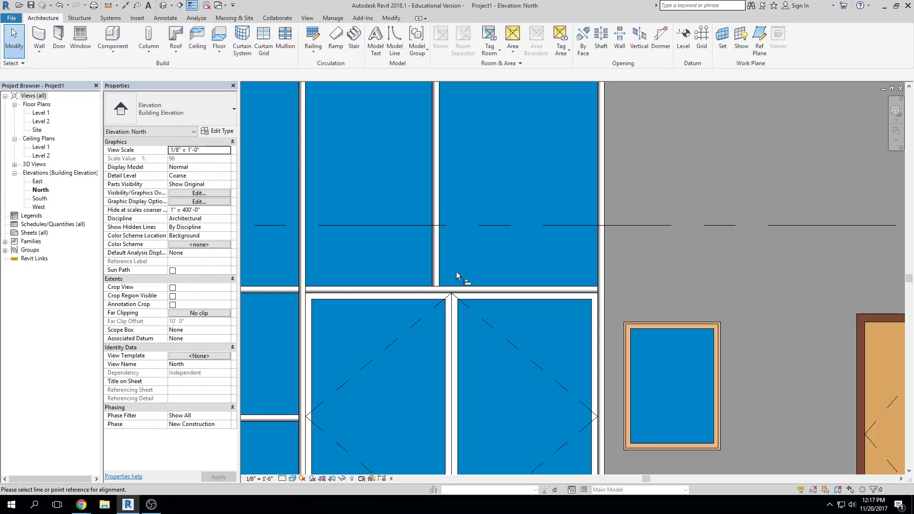
pyautogui.press('l')
pyautogui.click(452, 389)
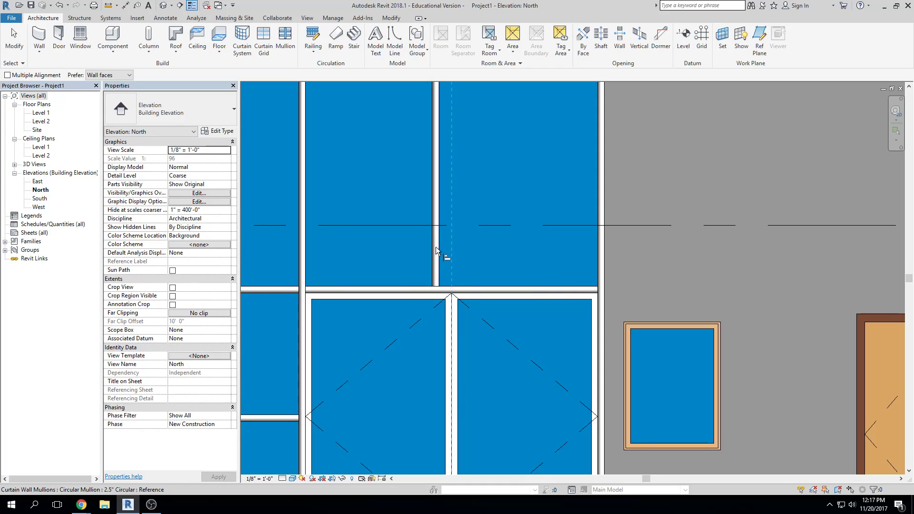
pyautogui.press('Escape')
# - Try to move the vertical grid line above the double door onto the door's center, deleting the door type that cannot be made
pyautogui.click(435, 284)
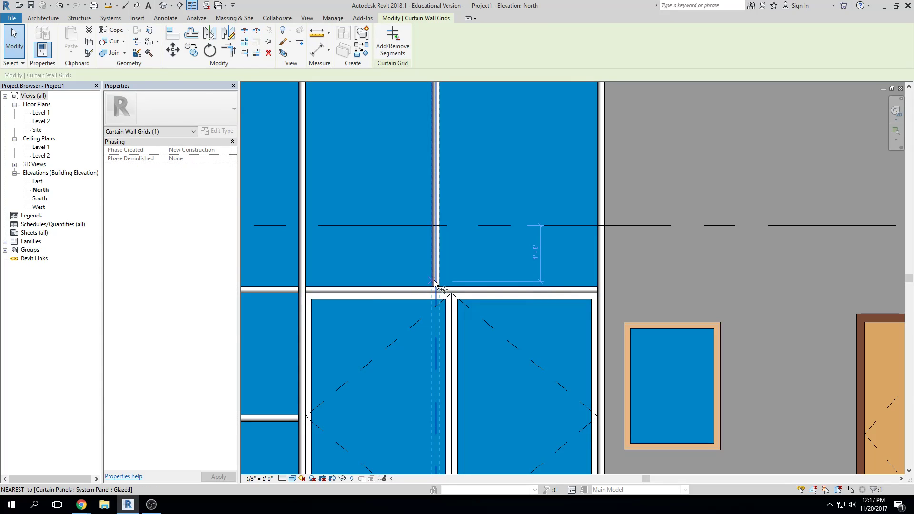
pyautogui.press('m')
pyautogui.press('v')
pyautogui.scroll(2, 438, 300)
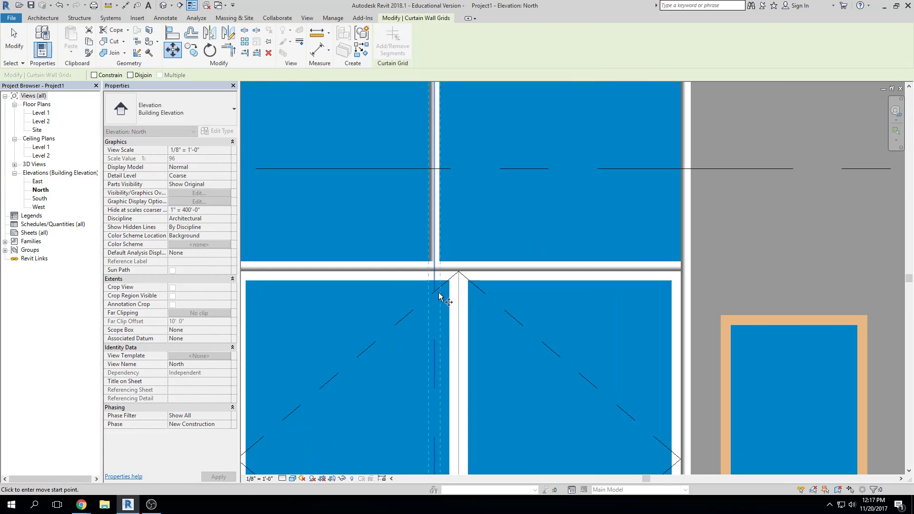
pyautogui.click(434, 267)
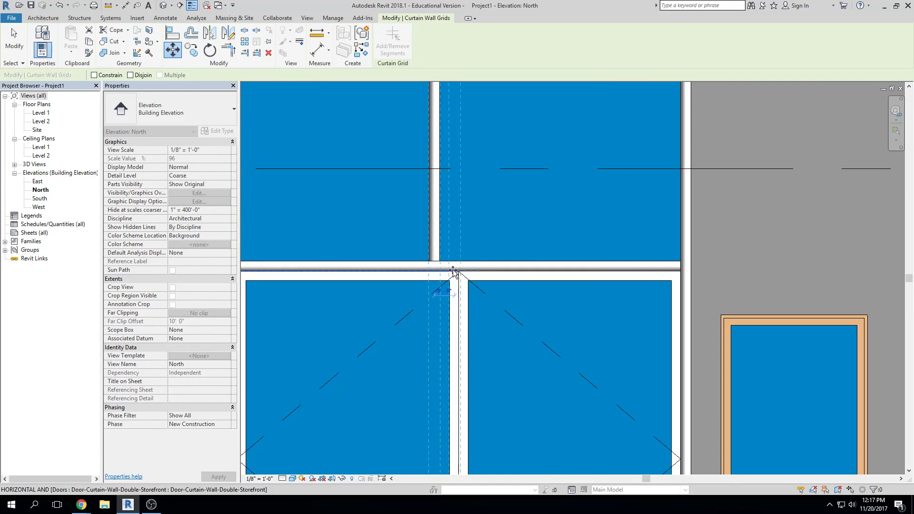
pyautogui.click(457, 270)
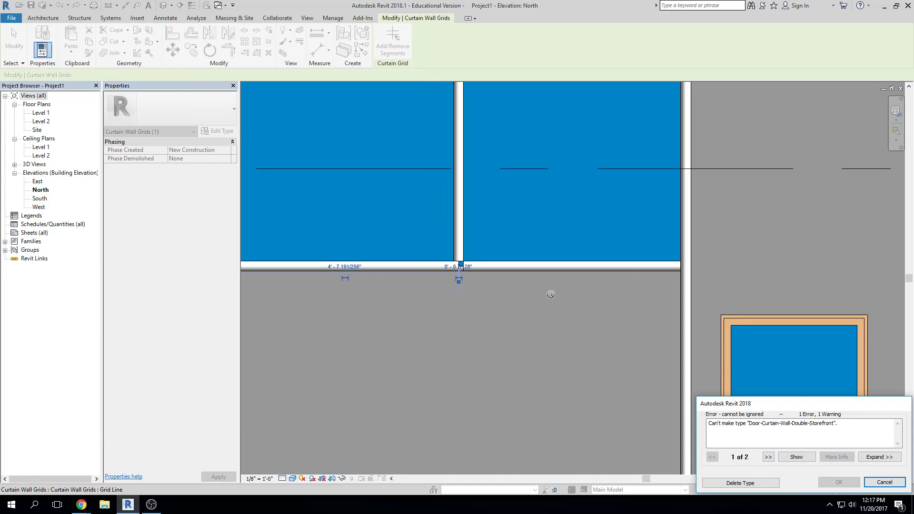
pyautogui.click(764, 486)
pyautogui.scroll(-3, 476, 265)
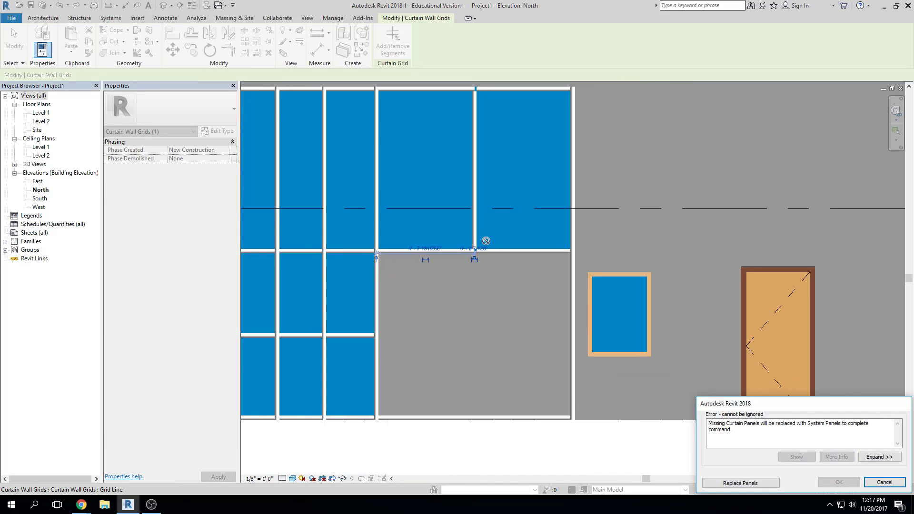
pyautogui.click(885, 480)
pyautogui.scroll(5, 443, 295)
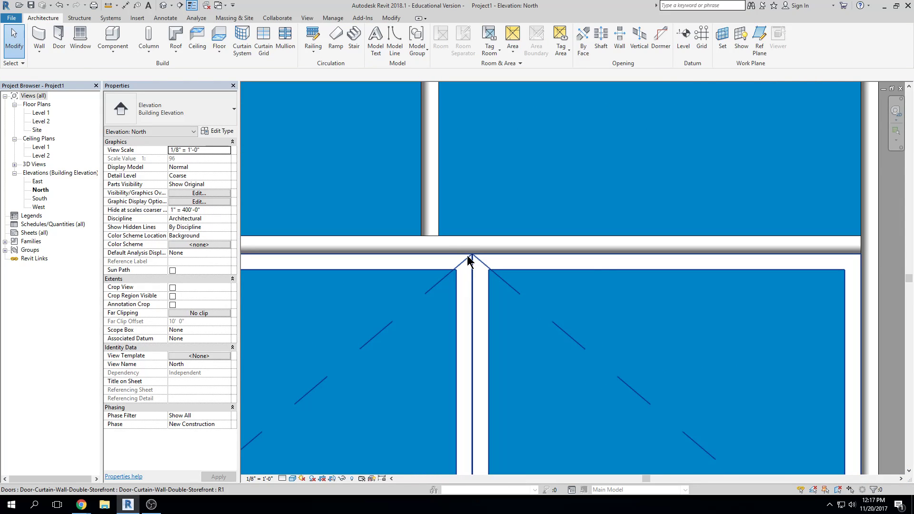
# - Remove the upper segment of the vertical grid line above the double door and delete the leftover grid line element
pyautogui.click(436, 198)
pyautogui.press('Escape')
pyautogui.click(436, 203)
pyautogui.click(393, 41)
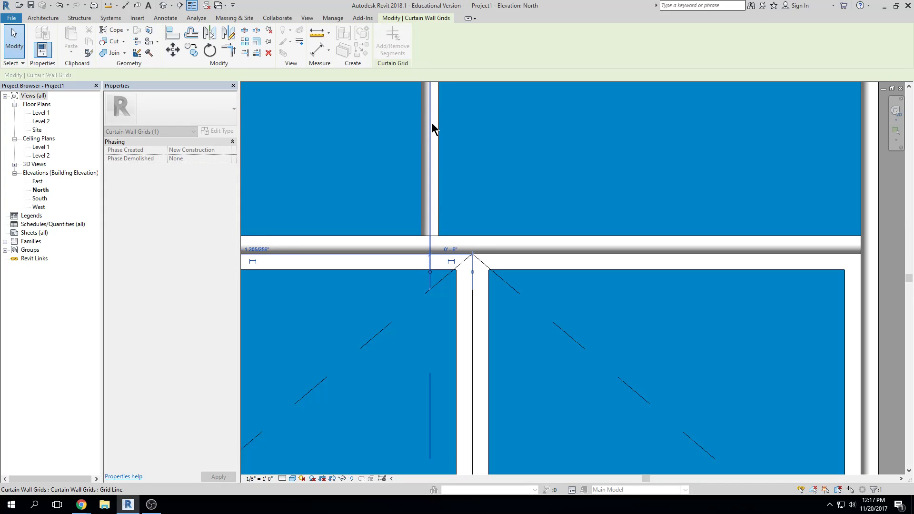
pyautogui.click(433, 128)
pyautogui.scroll(-4, 450, 239)
pyautogui.click(767, 482)
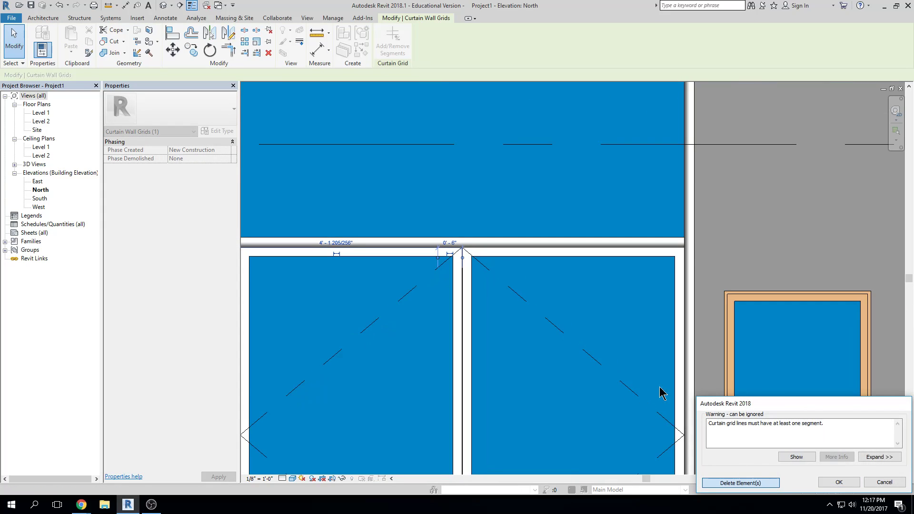
pyautogui.scroll(-5, 569, 268)
pyautogui.press('Escape')
pyautogui.press('Escape')
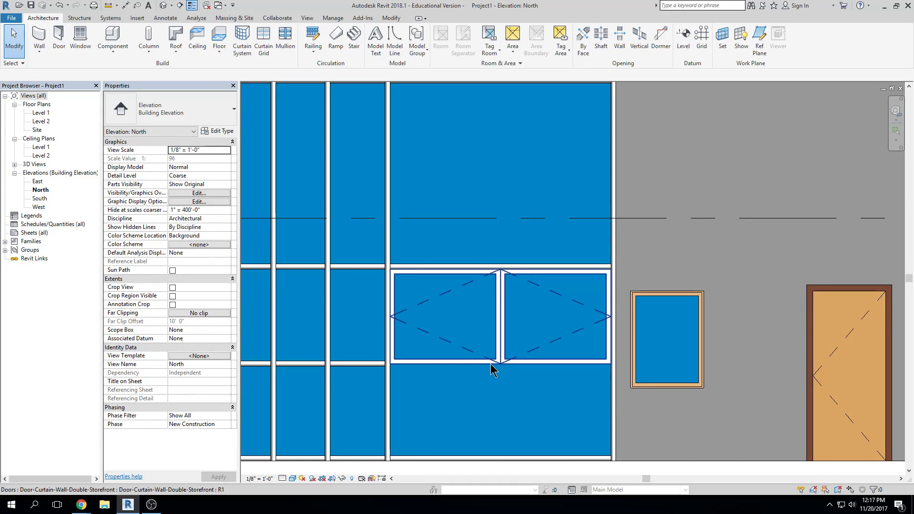
# - Remove the horizontal grid segment along the double door's lower edge so the door bay becomes one panel
pyautogui.click(467, 369)
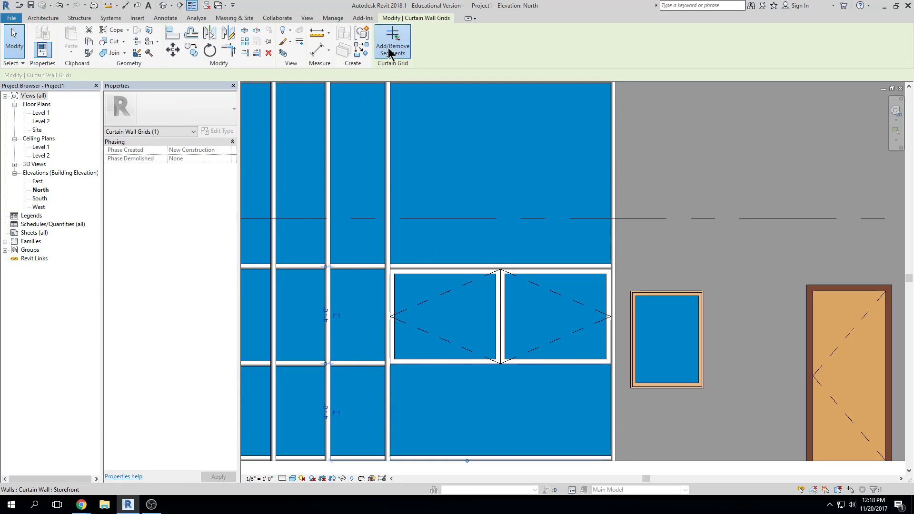
pyautogui.click(390, 48)
pyautogui.click(464, 365)
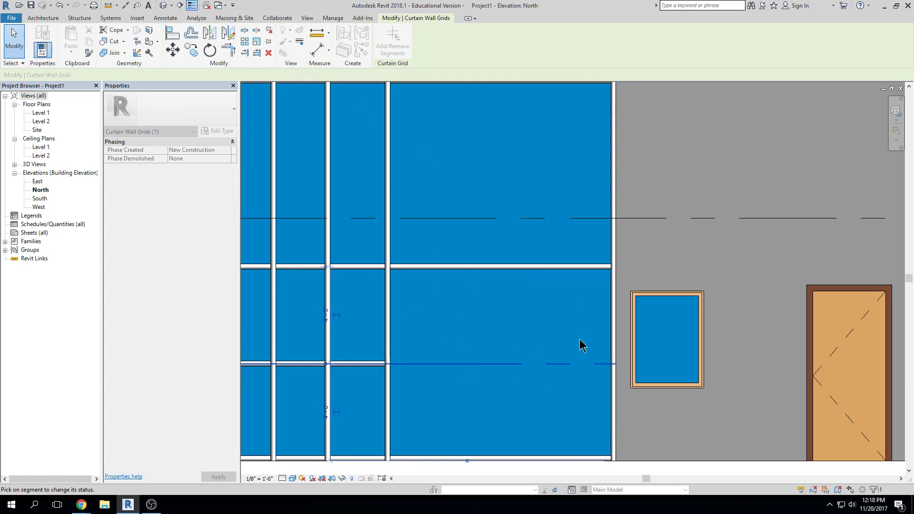
pyautogui.press('Escape')
pyautogui.press('Escape')
# - Add a one-segment vertical grid line in the wide upper panel, about 4' 6" from the bay's left grid line
pyautogui.moveTo(535, 234); pyautogui.dragTo(484, 265, button='middle')
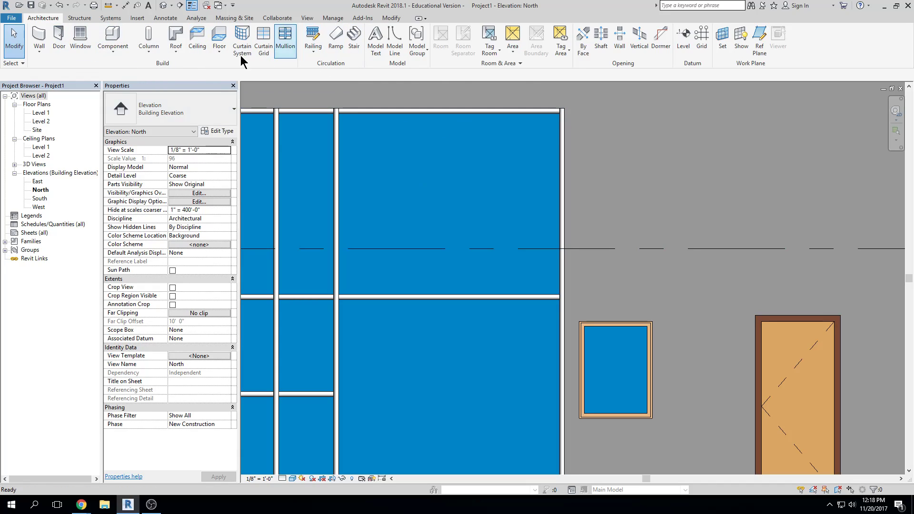
pyautogui.click(263, 42)
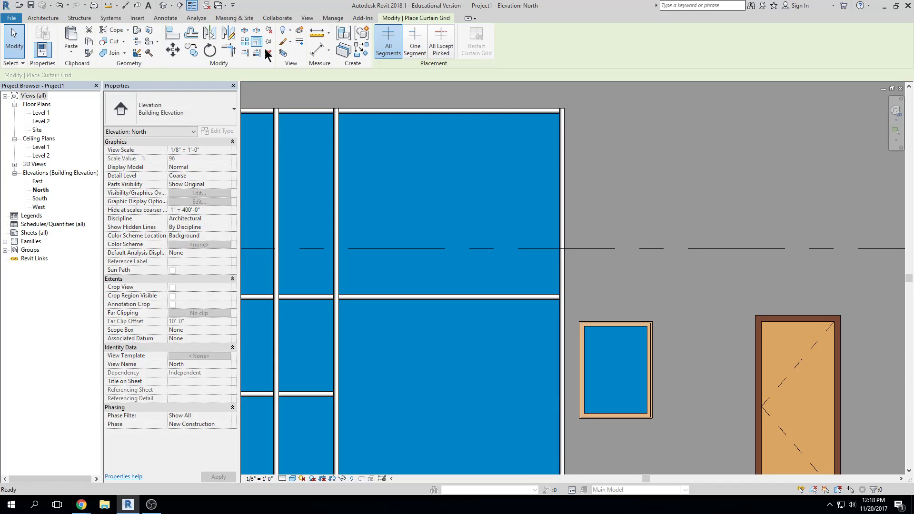
pyautogui.click(409, 48)
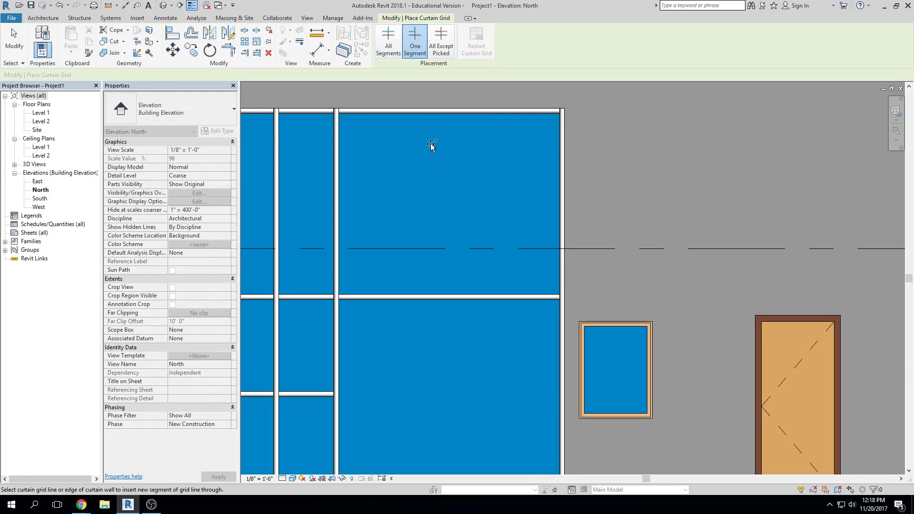
pyautogui.click(446, 296)
pyautogui.press('Escape')
pyautogui.press('Escape')
# - Place an aligned dimension string above the wide bay, from its left grid line through the new grid line to the wall's right edge
pyautogui.moveTo(404, 202); pyautogui.dragTo(430, 228, button='middle')
pyautogui.press('d')
pyautogui.press('i')
pyautogui.click(366, 202)
pyautogui.click(470, 199)
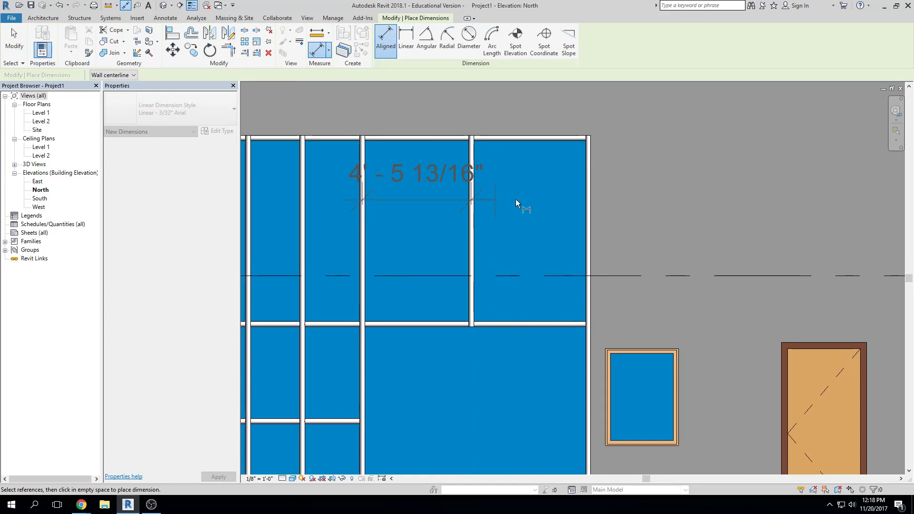
pyautogui.click(587, 208)
pyautogui.scroll(-1, 601, 127)
pyautogui.moveTo(605, 123); pyautogui.dragTo(595, 178, button='middle')
pyautogui.click(598, 148)
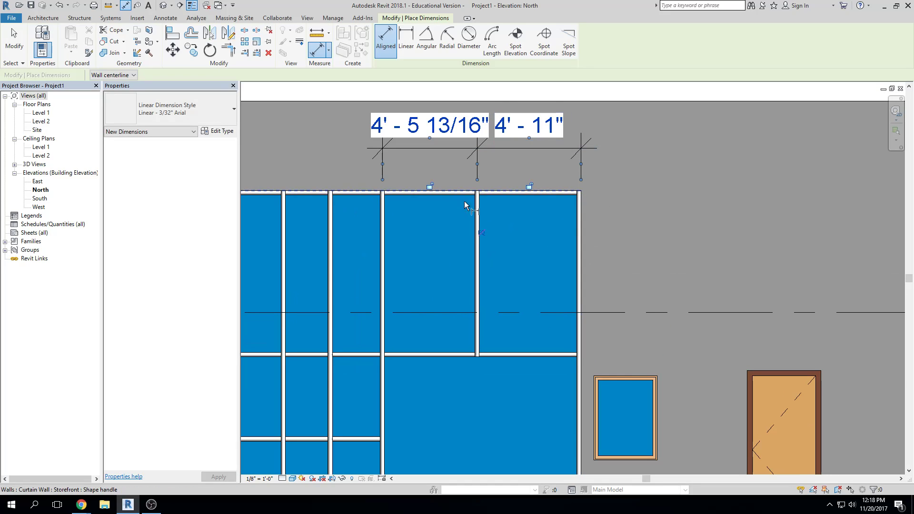
# - Apply the EQ constraint to the dimension string so the grid line is centered in the wide bay, and delete the dimensions
pyautogui.click(481, 232)
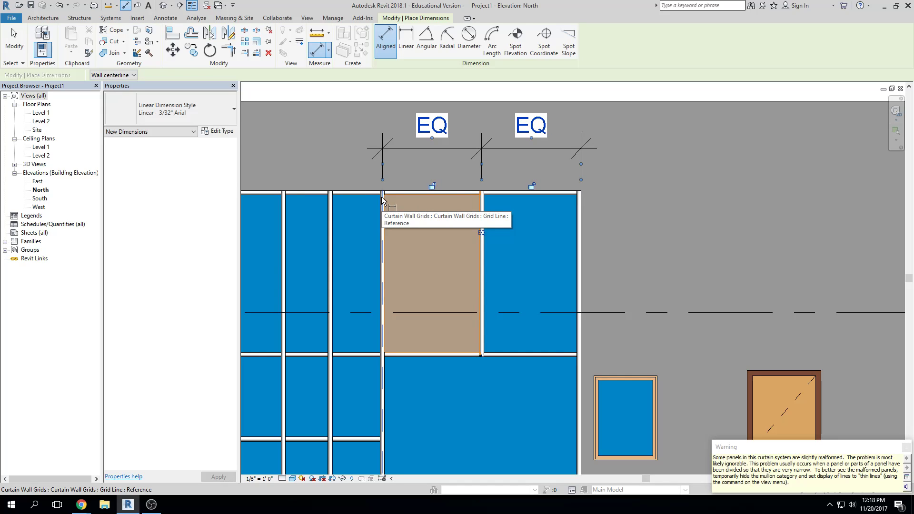
pyautogui.click(640, 236)
pyautogui.scroll(-2, 612, 243)
pyautogui.press('Escape')
pyautogui.click(552, 179)
pyautogui.press('Delete')
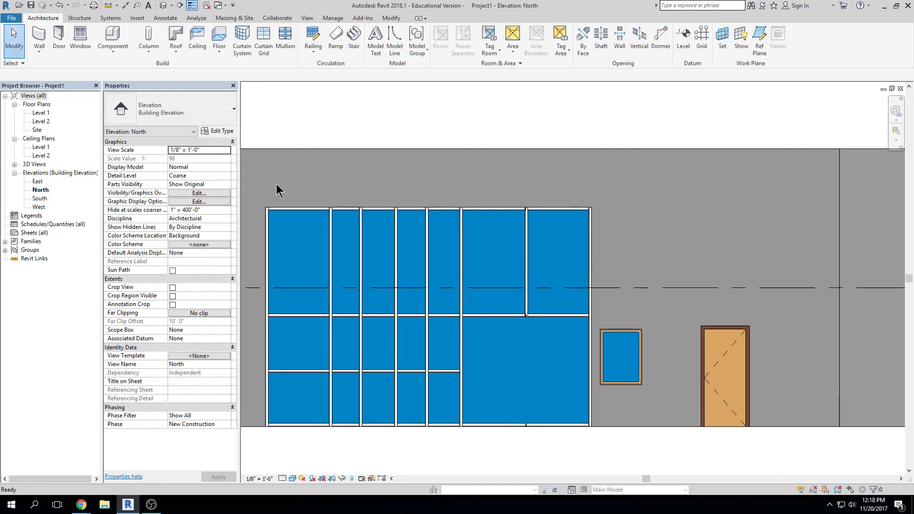
# - Examine the bottom mullion of the large lower panel directly beneath the new vertical grid line
pyautogui.scroll(4, 541, 383)
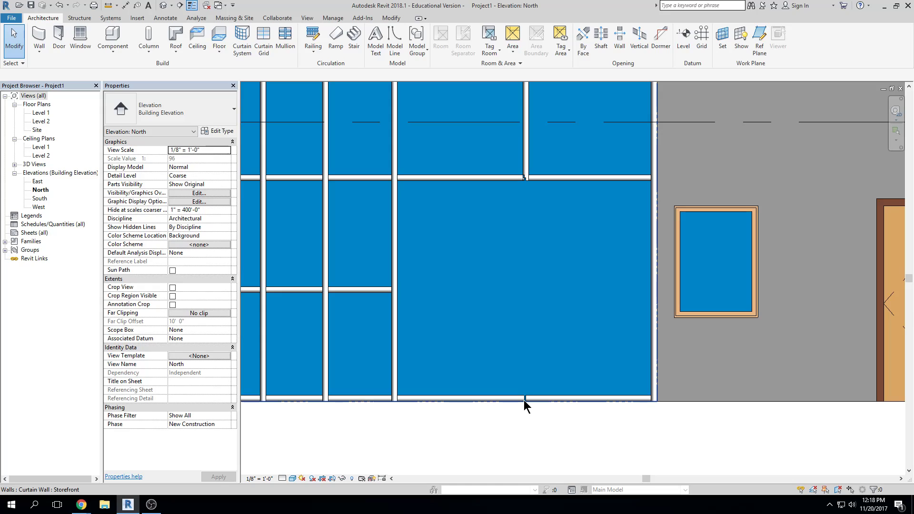
pyautogui.press('Tab')
pyautogui.click(504, 396)
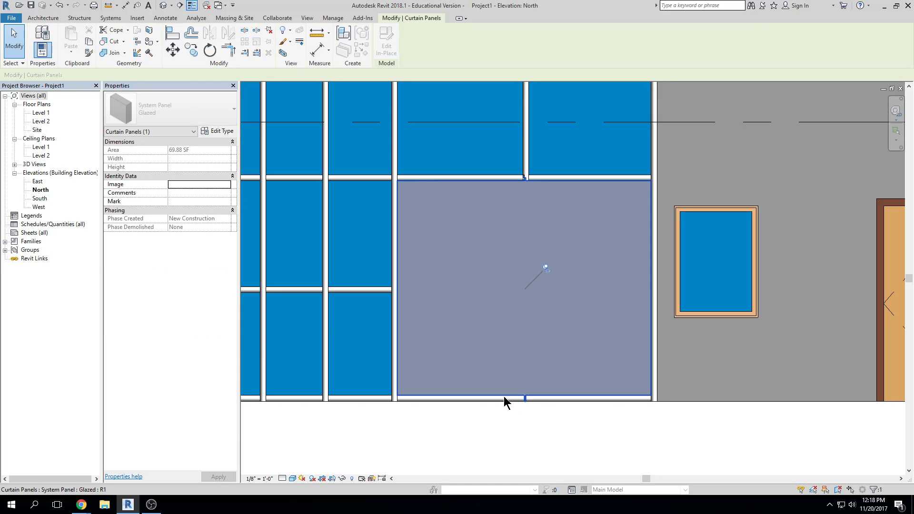
pyautogui.press('Escape')
pyautogui.scroll(-4, 467, 386)
pyautogui.scroll(-1, 467, 386)
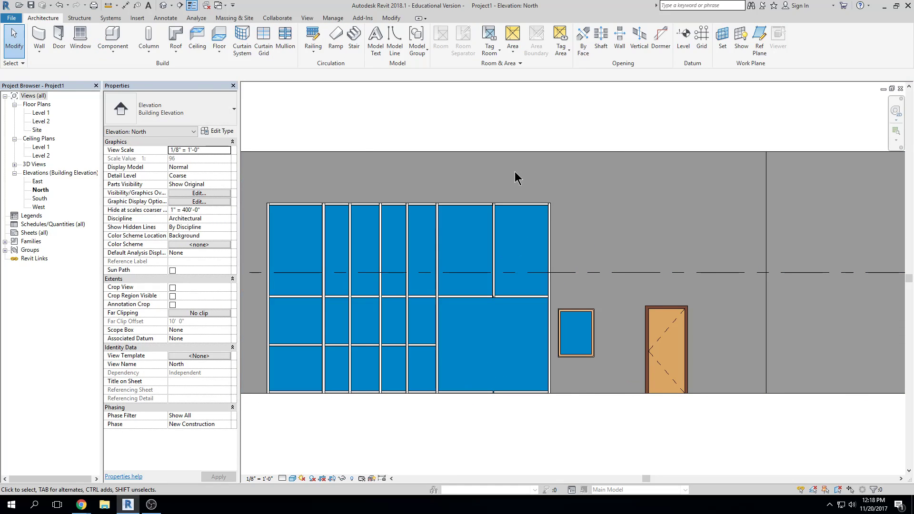
# - Set the vertical interior mullions of the Storefront curtain wall type to Rectangular Mullion : 2.5" x 5" rectangular
pyautogui.click(340, 205)
pyautogui.click(228, 112)
pyautogui.click(225, 119)
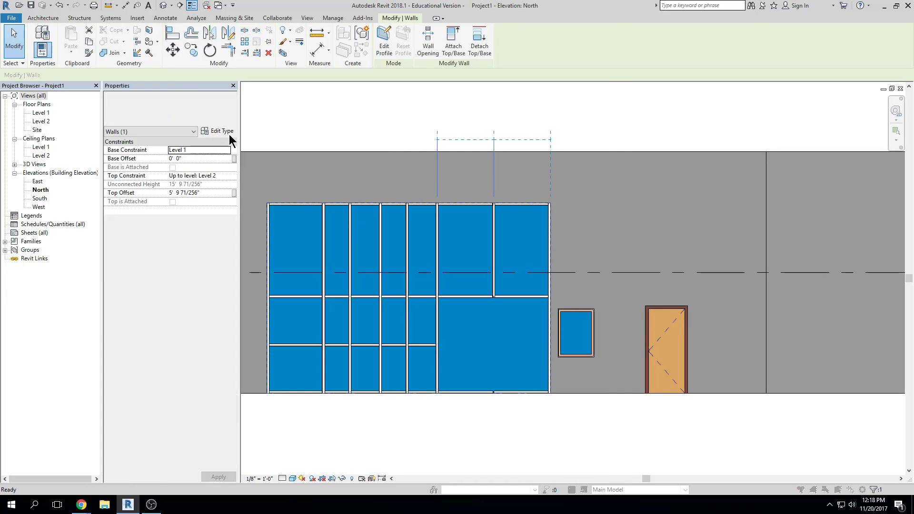
pyautogui.click(229, 132)
pyautogui.click(602, 260)
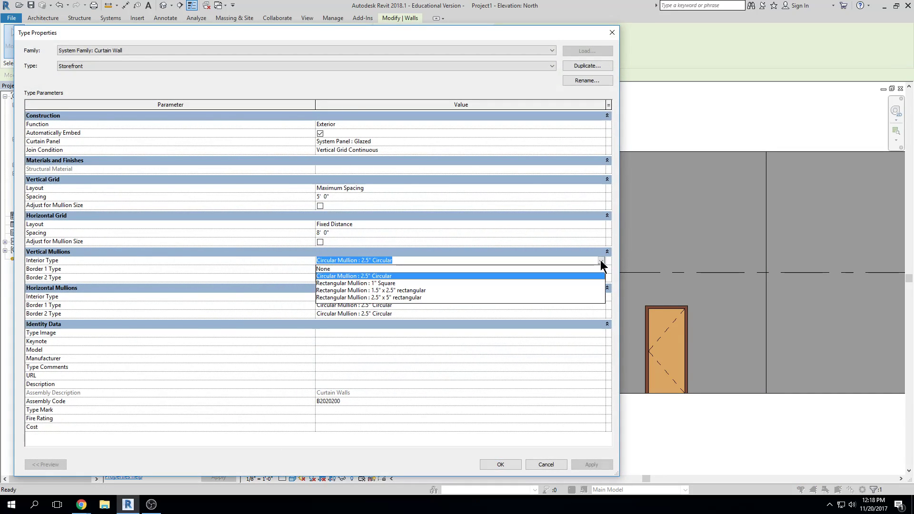
pyautogui.click(415, 296)
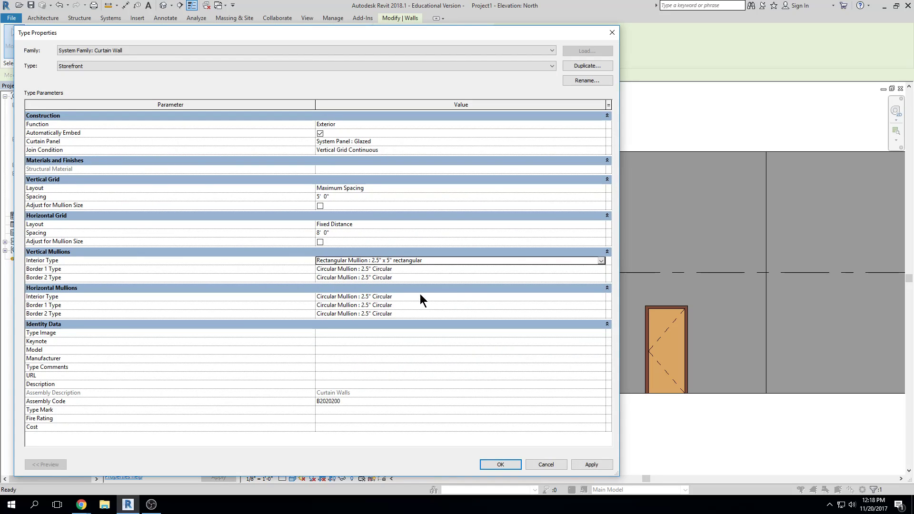
# - Set the vertical Border 1 and Border 2 mullions to Rectangular Mullion : 2.5" x 5" rectangular
pyautogui.click(600, 269)
pyautogui.scroll(-1, 452, 282)
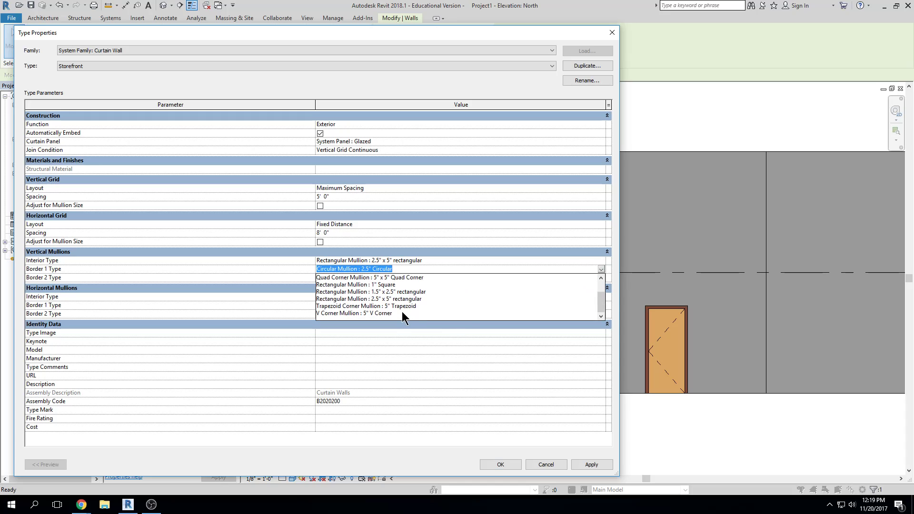
pyautogui.scroll(2, 406, 302)
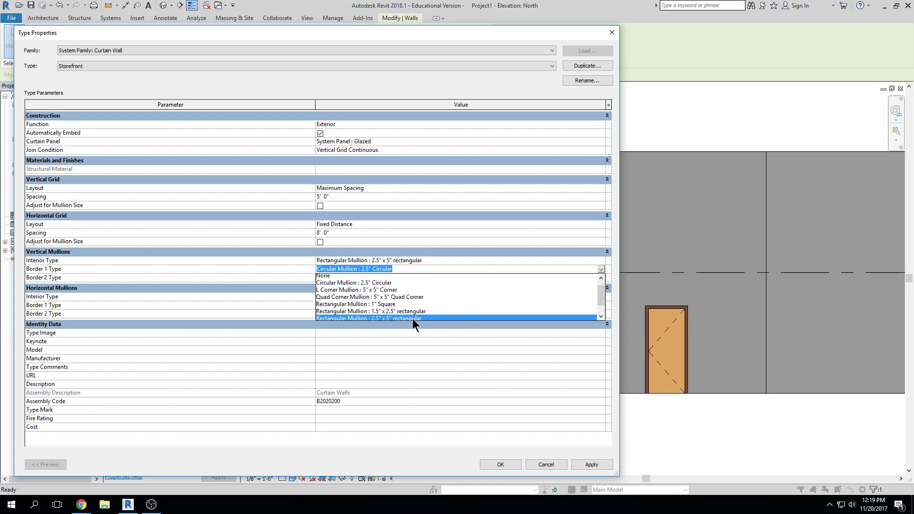
pyautogui.click(412, 318)
pyautogui.click(601, 278)
pyautogui.scroll(-2, 511, 307)
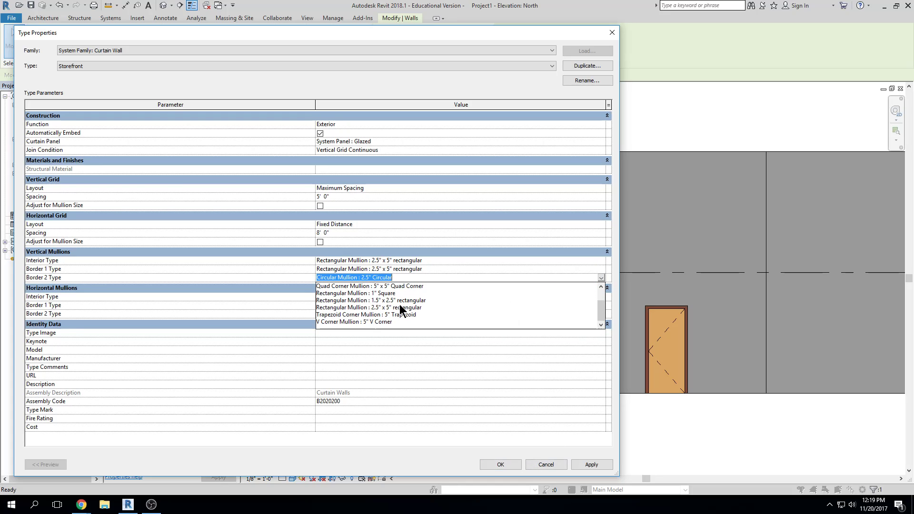
pyautogui.click(400, 307)
# - Set the horizontal interior and Border 1 mullions to Rectangular Mullion : 2.5" x 5" rectangular
pyautogui.click(602, 296)
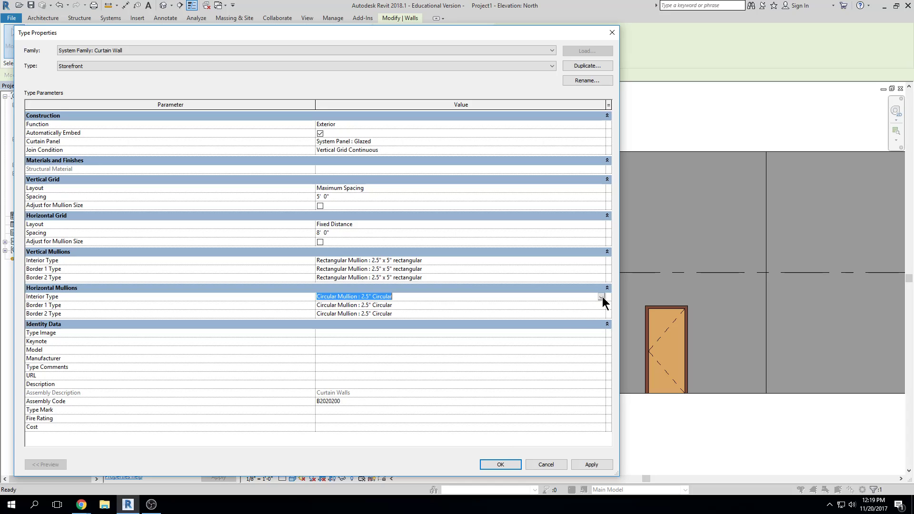
pyautogui.click(601, 297)
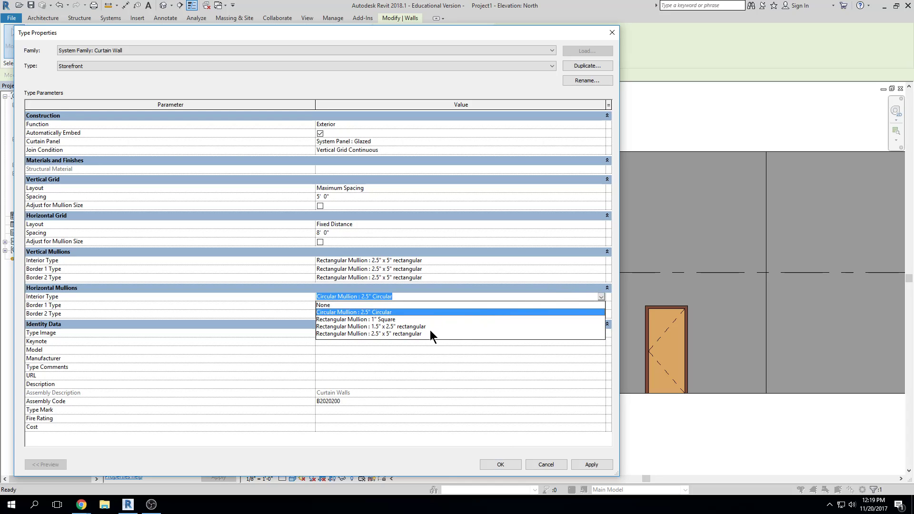
pyautogui.click(418, 333)
pyautogui.doubleClick(601, 305)
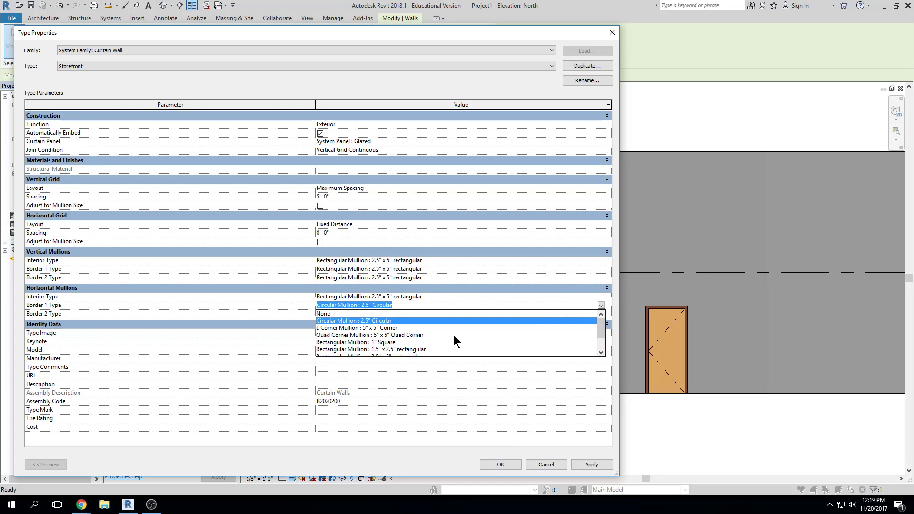
pyautogui.scroll(-1, 433, 331)
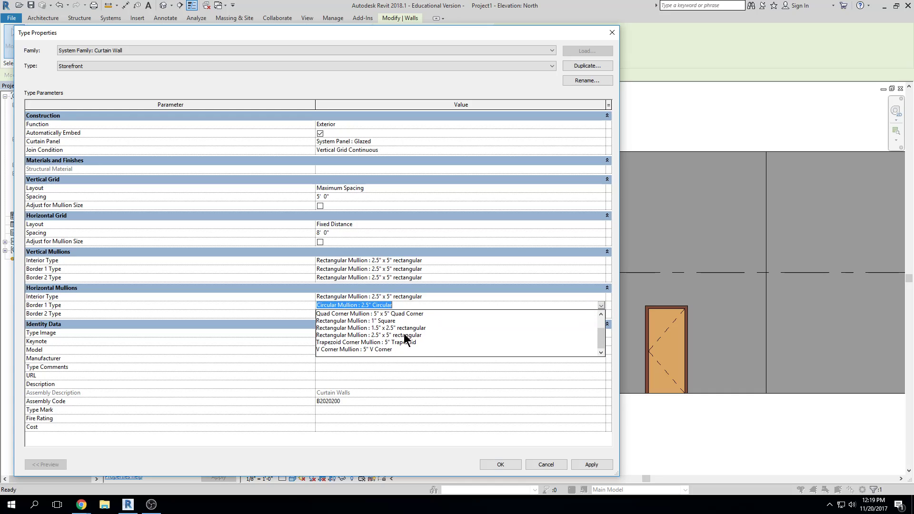
pyautogui.click(421, 335)
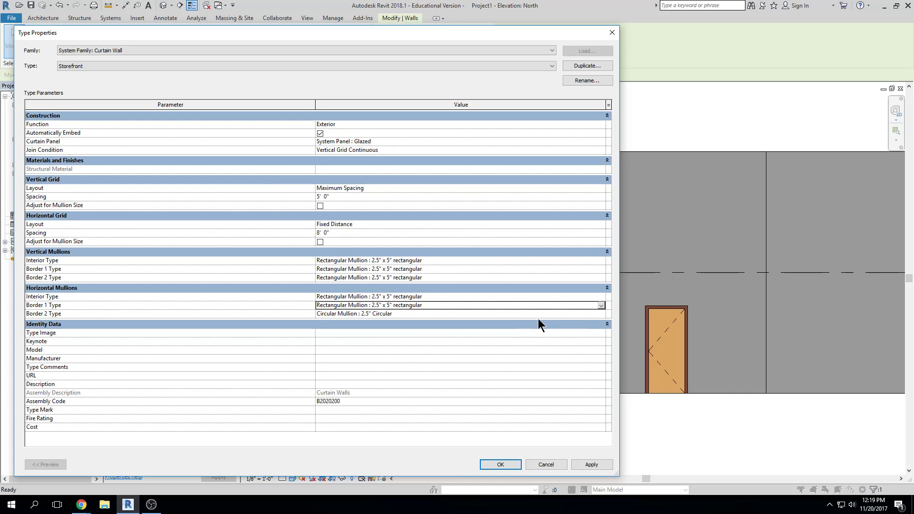
# - Set the horizontal Border 2 mullions to Rectangular Mullion : 2.5" x 5" rectangular and apply the Storefront type changes
pyautogui.click(586, 315)
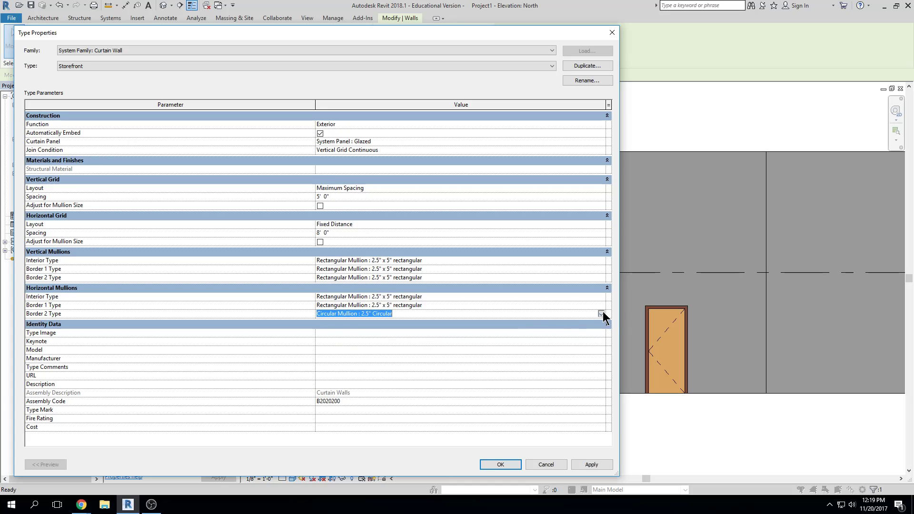
pyautogui.click(602, 314)
pyautogui.scroll(-1, 458, 353)
pyautogui.click(422, 344)
pyautogui.click(595, 465)
pyautogui.click(501, 464)
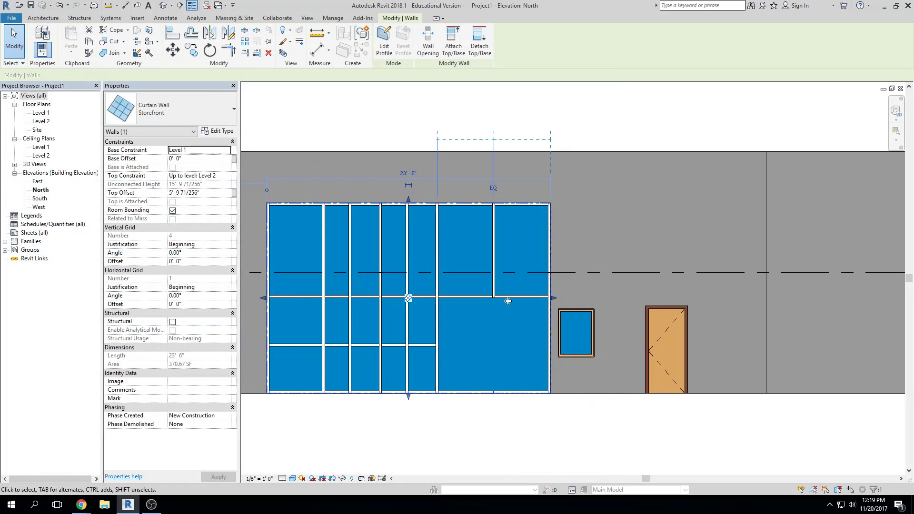
pyautogui.press('Escape')
pyautogui.scroll(5, 493, 300)
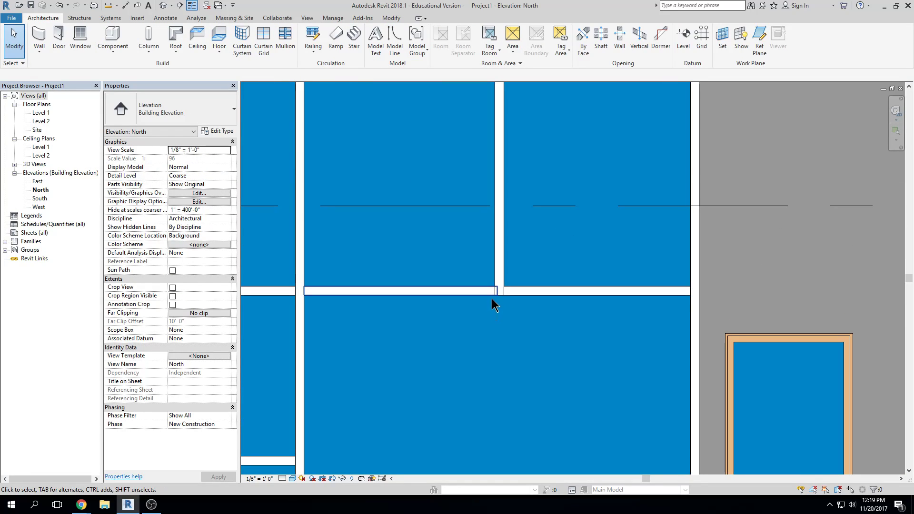
# - Delete the two horizontal mullion segments along the grid line between the door bay and the two upper panels
pyautogui.click(471, 290)
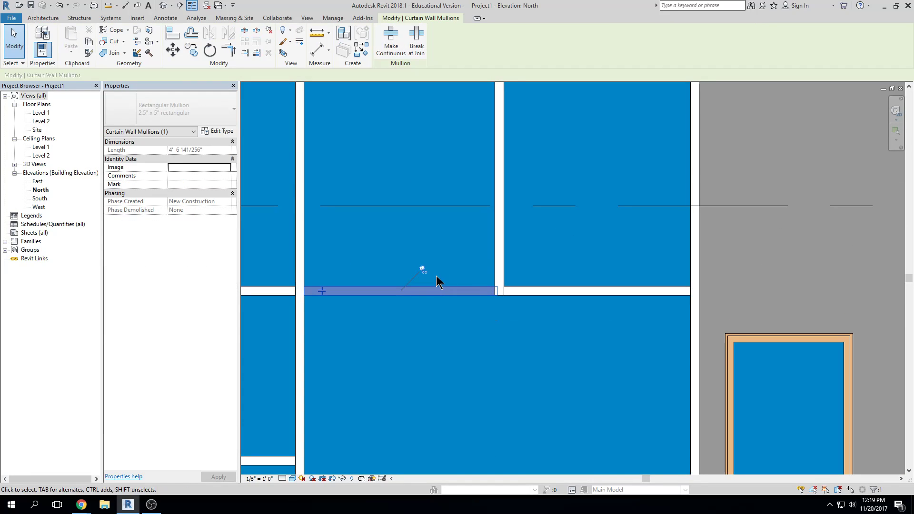
pyautogui.press('Escape')
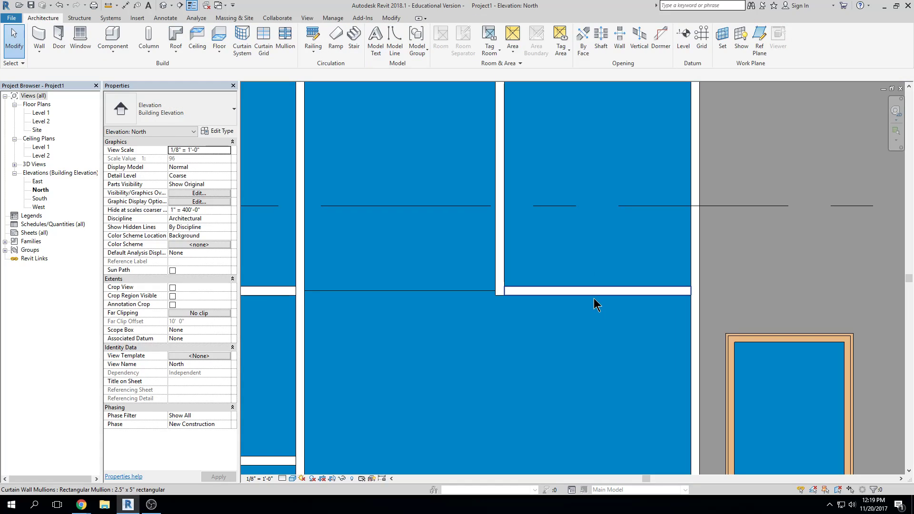
pyautogui.click(593, 296)
pyautogui.press('Delete')
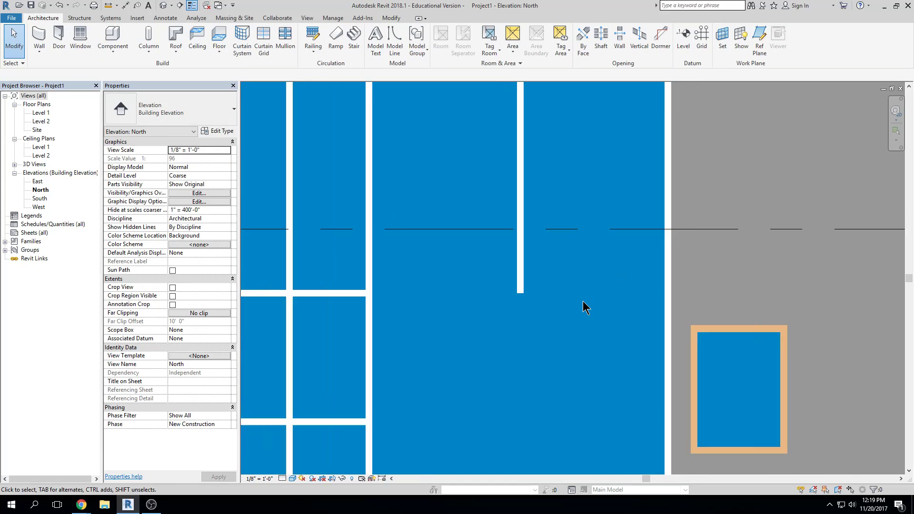
# - Place Rectangular Mullion 2.5" x 5" rectangular along the empty horizontal grid line above the door bay
pyautogui.scroll(-3, 585, 306)
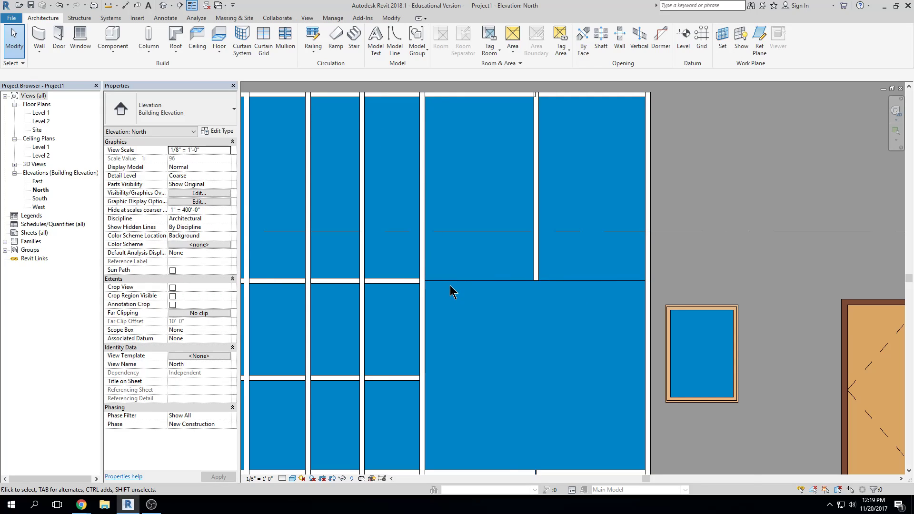
pyautogui.scroll(-1, 453, 280)
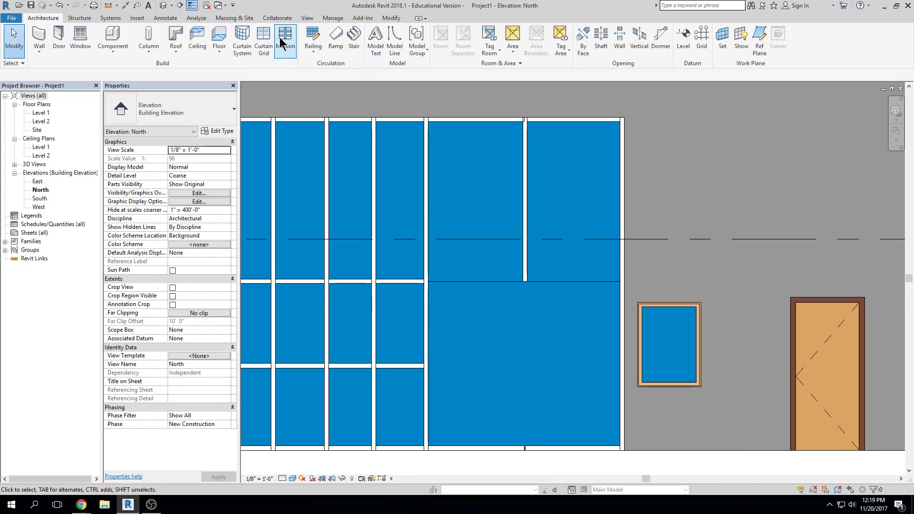
pyautogui.click(285, 40)
pyautogui.click(464, 282)
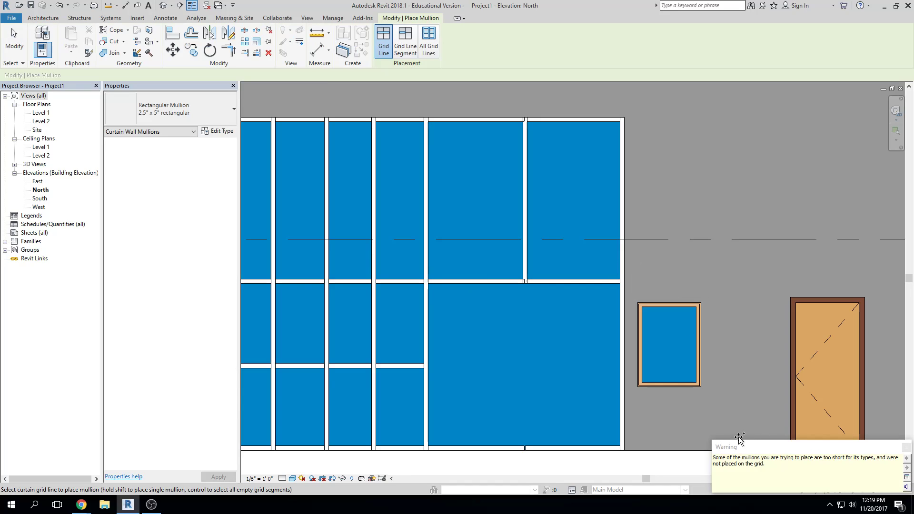
pyautogui.scroll(-1, 586, 264)
pyautogui.scroll(4, 538, 247)
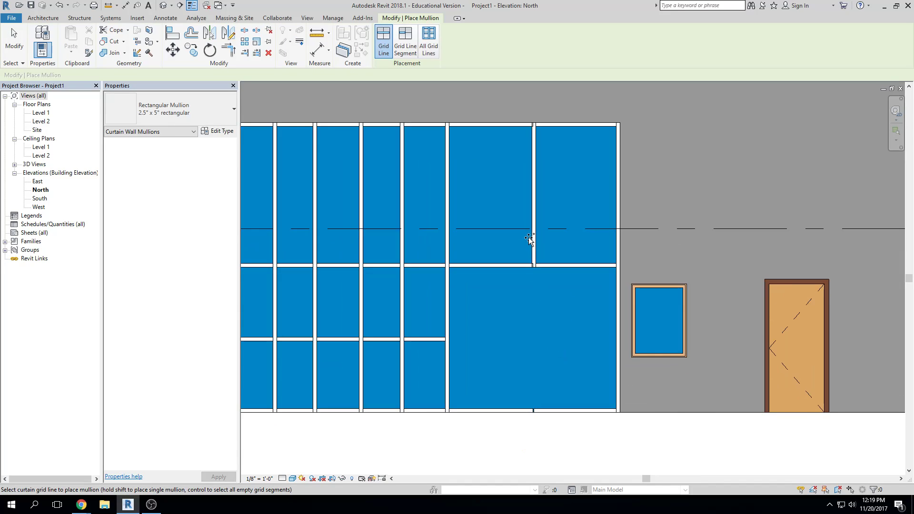
pyautogui.press('Escape')
# - Break the vertical mullion above the door bay at its join with the horizontal mullion
pyautogui.click(540, 261)
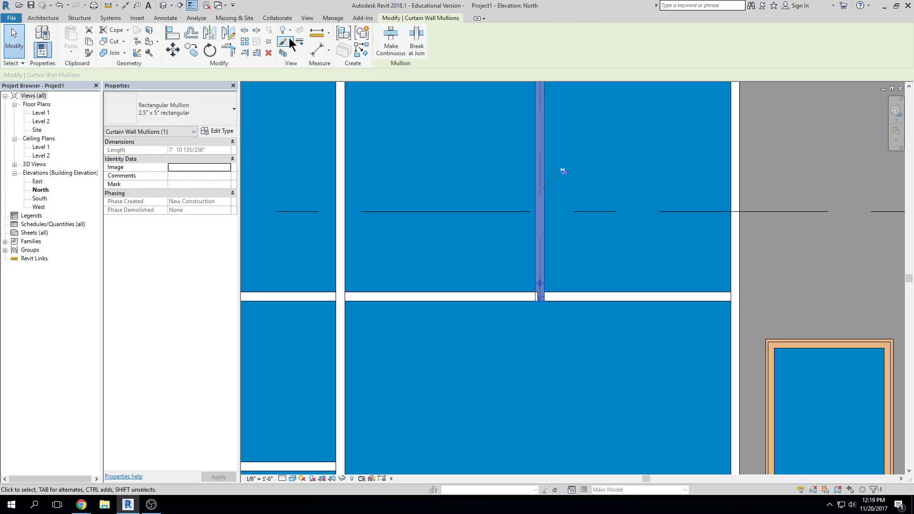
pyautogui.click(390, 53)
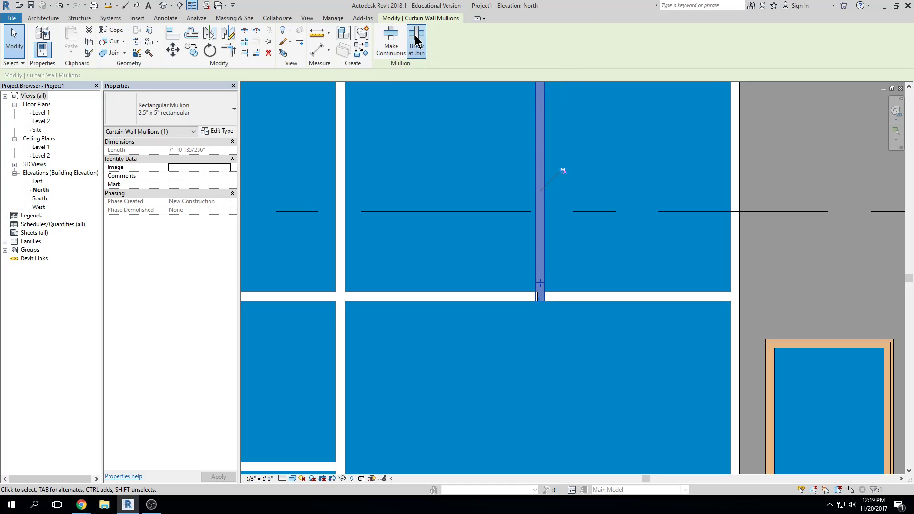
pyautogui.press('Escape')
pyautogui.click(562, 293)
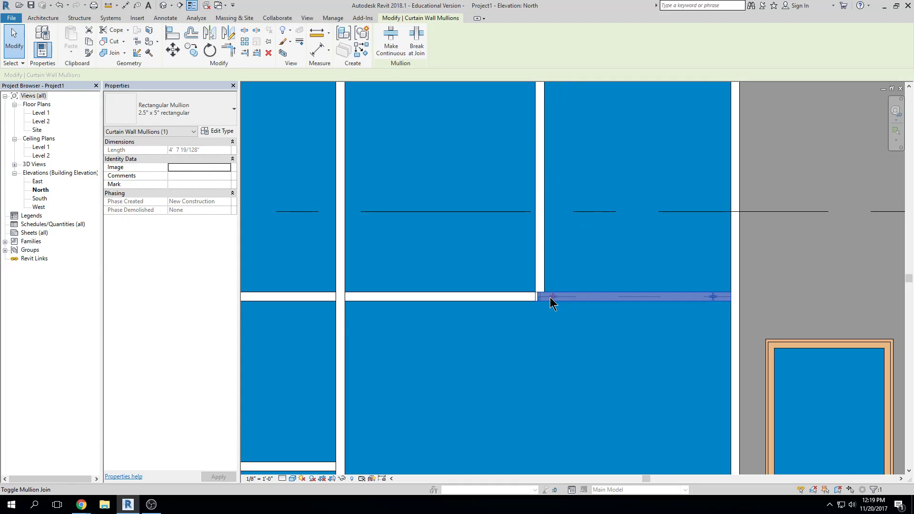
pyautogui.press('Escape')
pyautogui.scroll(-4, 562, 295)
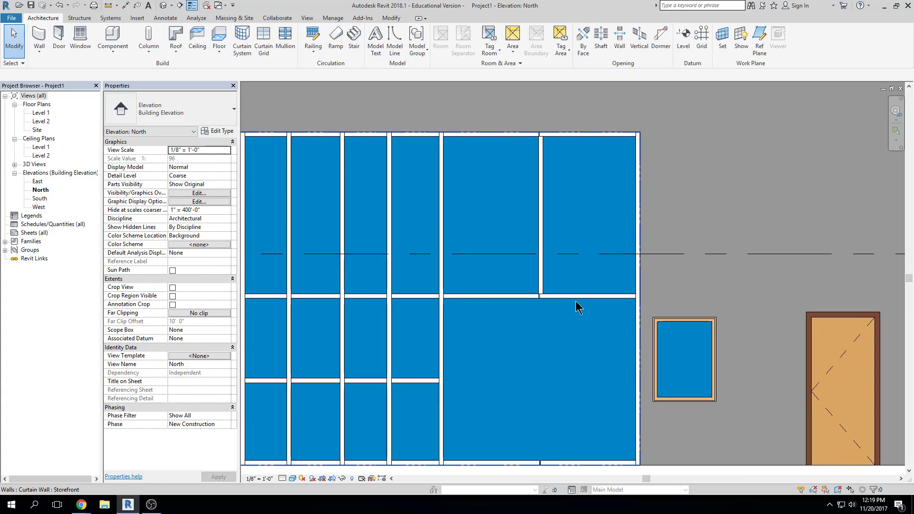
# - Try to change the large glazed panel in the door bay to the Door-Curtain-Wall-Double-Storefront type
pyautogui.press('Tab')
pyautogui.press('Tab')
pyautogui.press('Tab')
pyautogui.press('Tab')
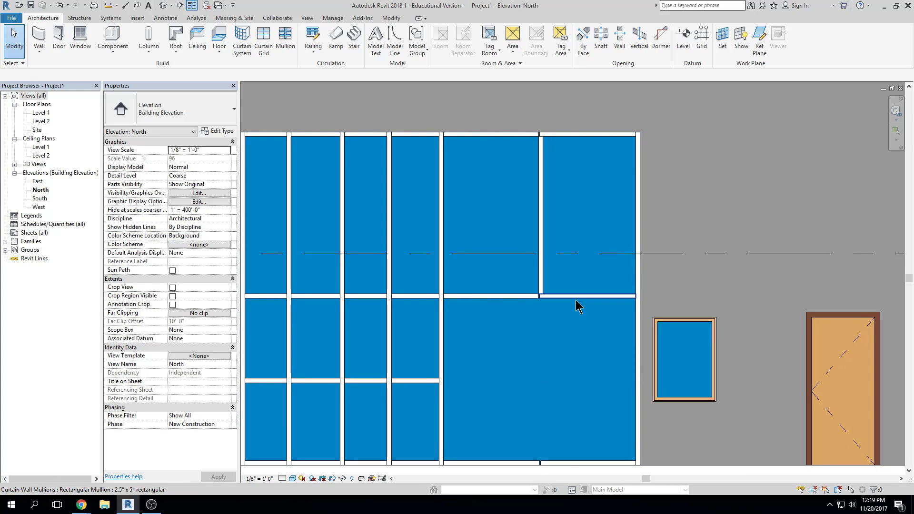
pyautogui.click(578, 306)
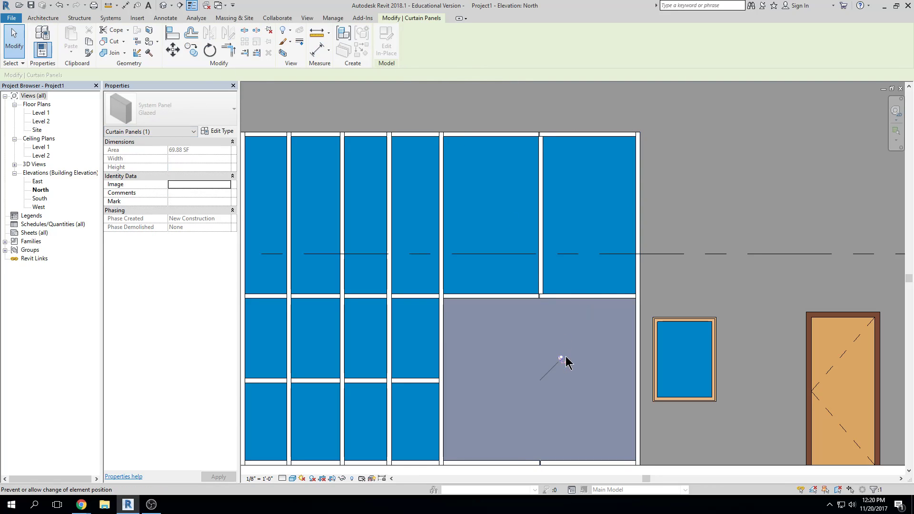
pyautogui.click(226, 118)
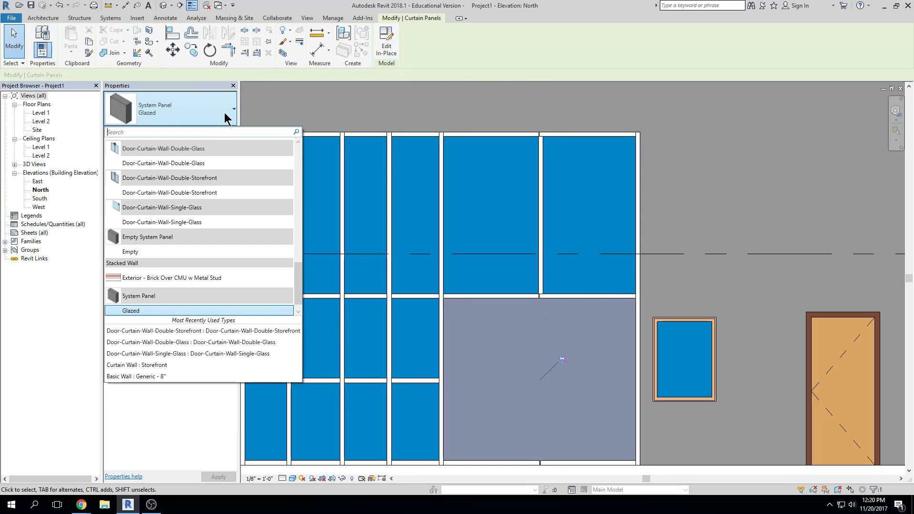
pyautogui.click(174, 193)
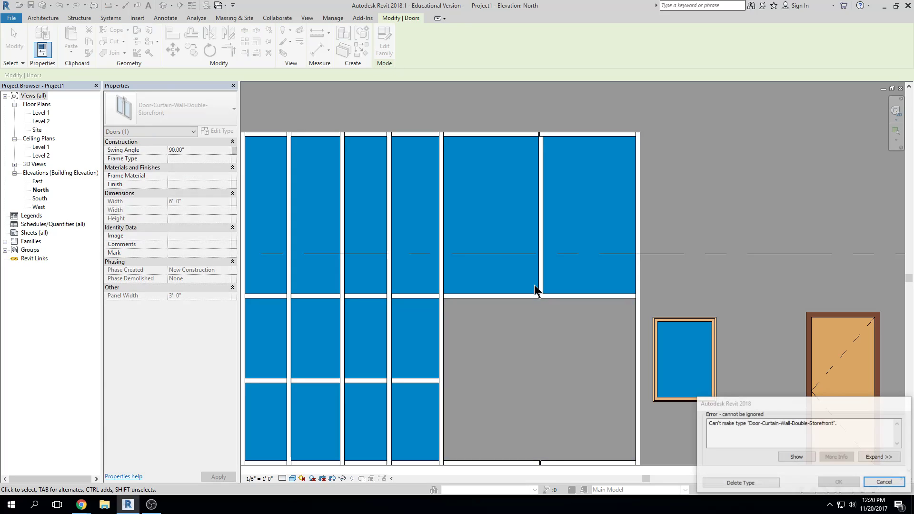
pyautogui.click(740, 483)
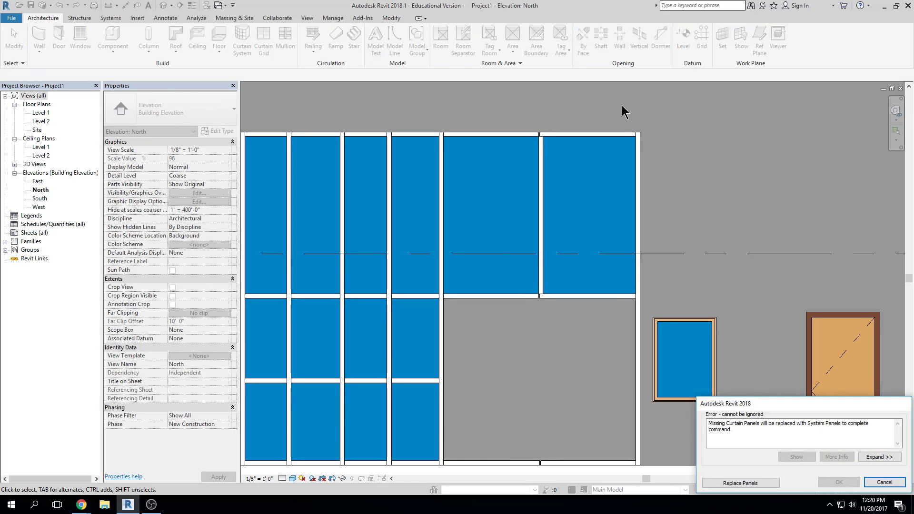
# - Delete the two bottom horizontal mullion segments beneath the large door bay panel
pyautogui.scroll(-2, 687, 202)
pyautogui.scroll(3, 574, 350)
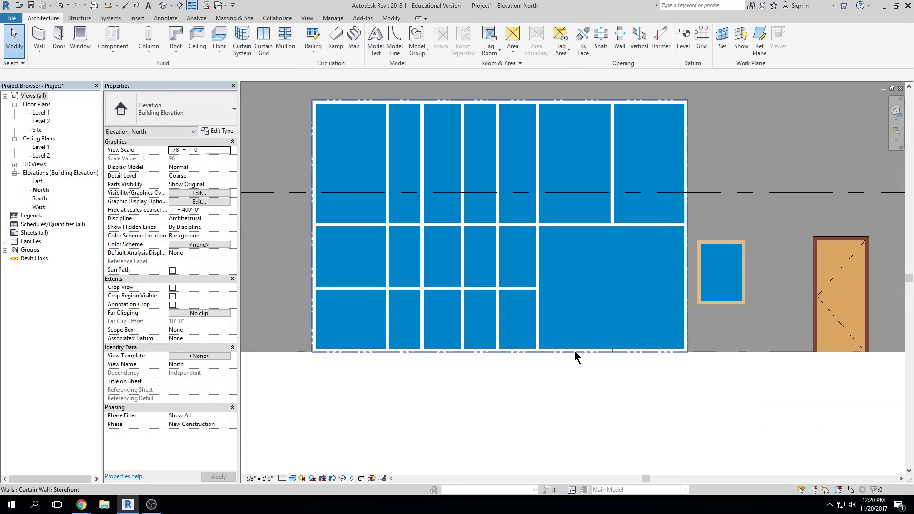
pyautogui.click(576, 350)
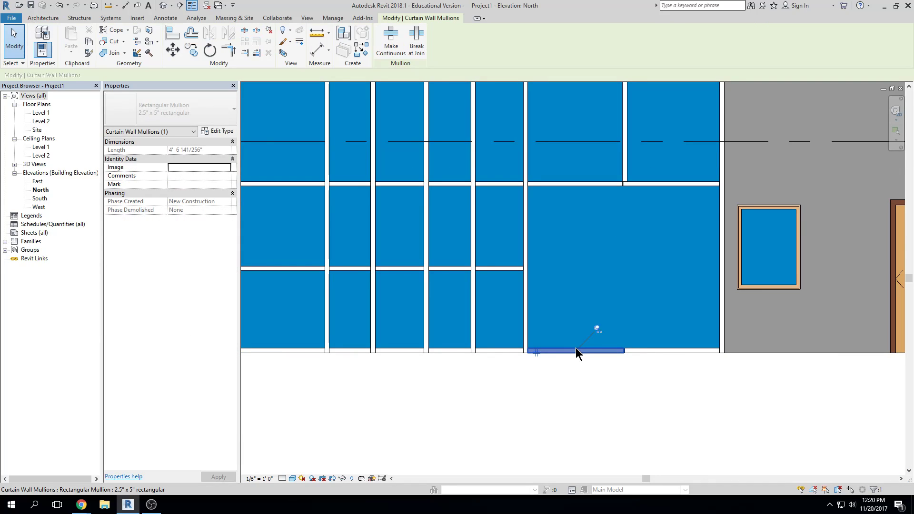
pyautogui.press('Escape')
pyautogui.click(662, 348)
pyautogui.press('Escape')
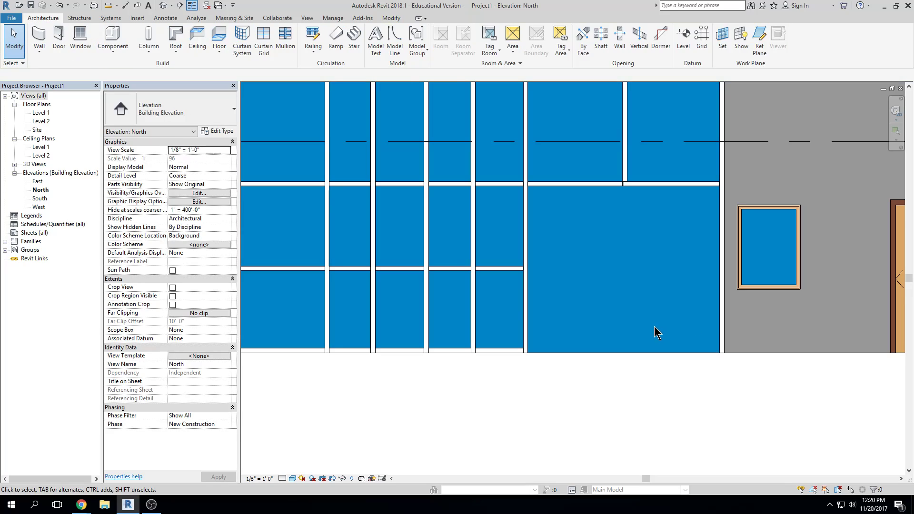
pyautogui.scroll(-4, 657, 329)
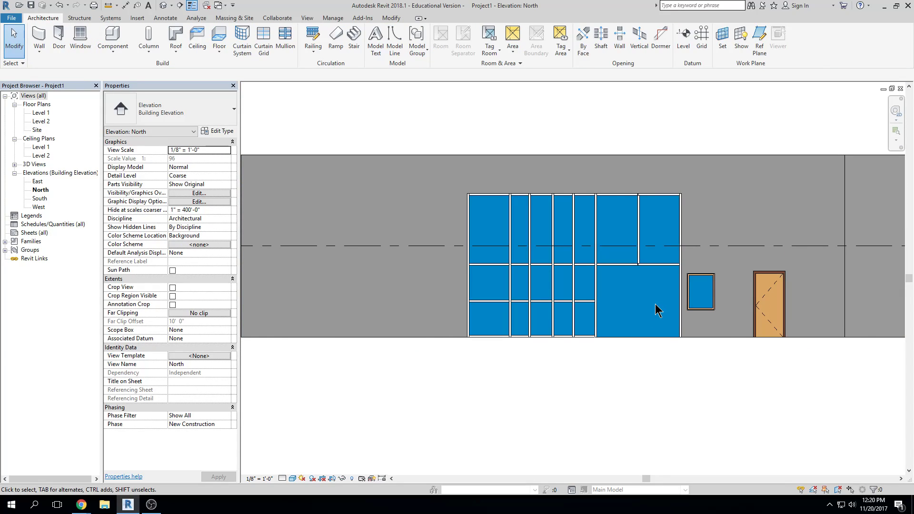
pyautogui.scroll(4, 642, 205)
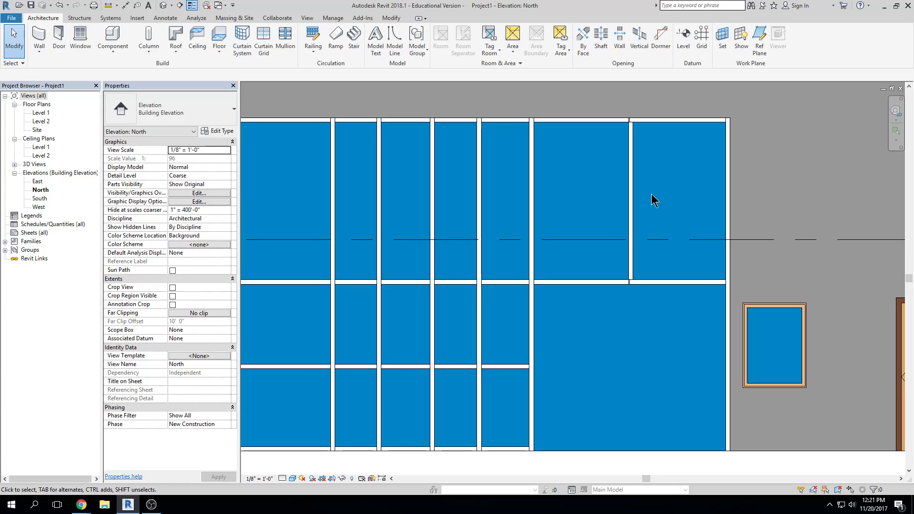
pyautogui.scroll(-4, 651, 200)
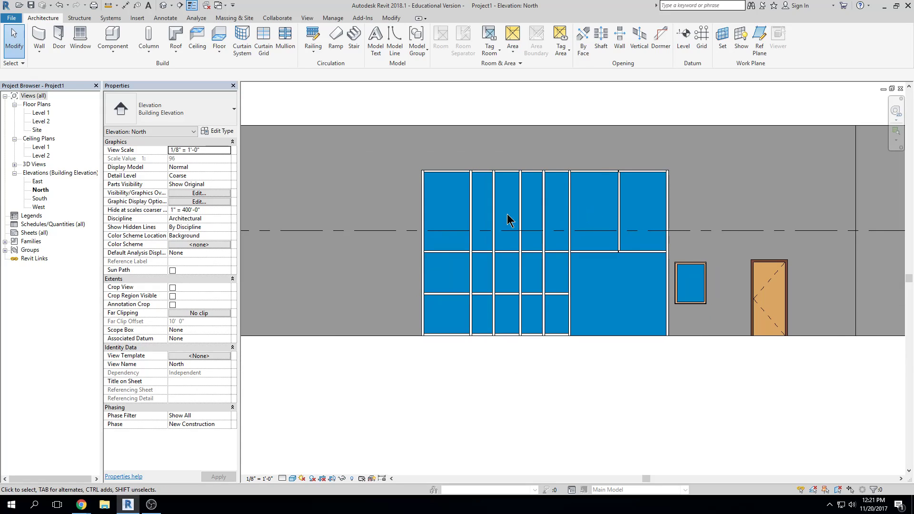
pyautogui.moveTo(394, 255); pyautogui.dragTo(430, 249, button='middle')
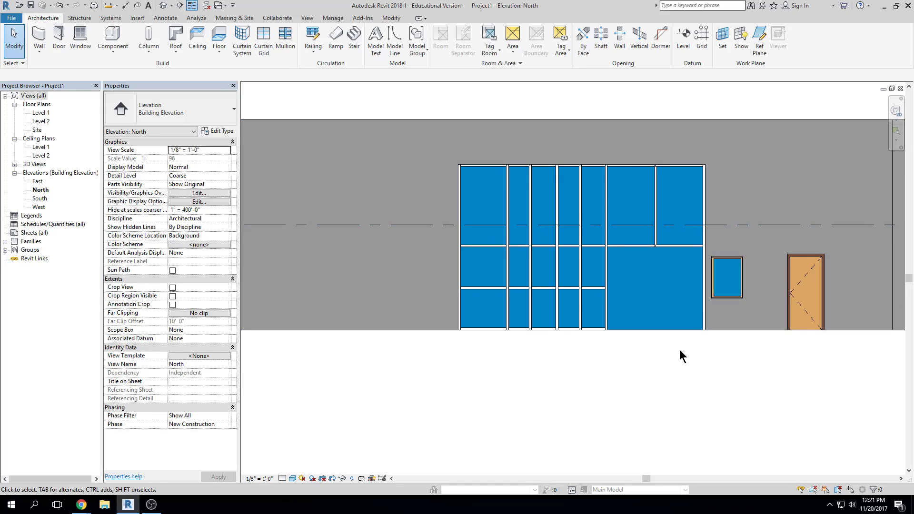
pyautogui.moveTo(680, 353); pyautogui.dragTo(648, 351, button='middle')
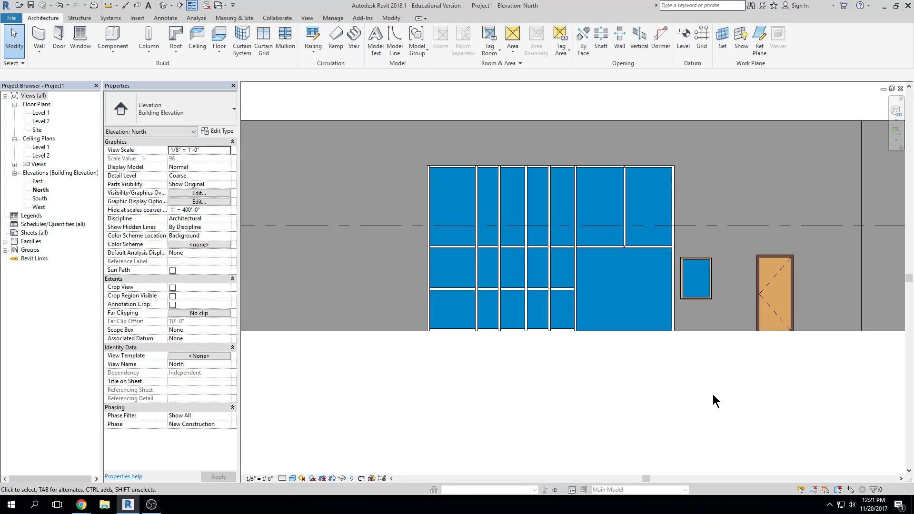
pyautogui.press('z')
pyautogui.press('f')
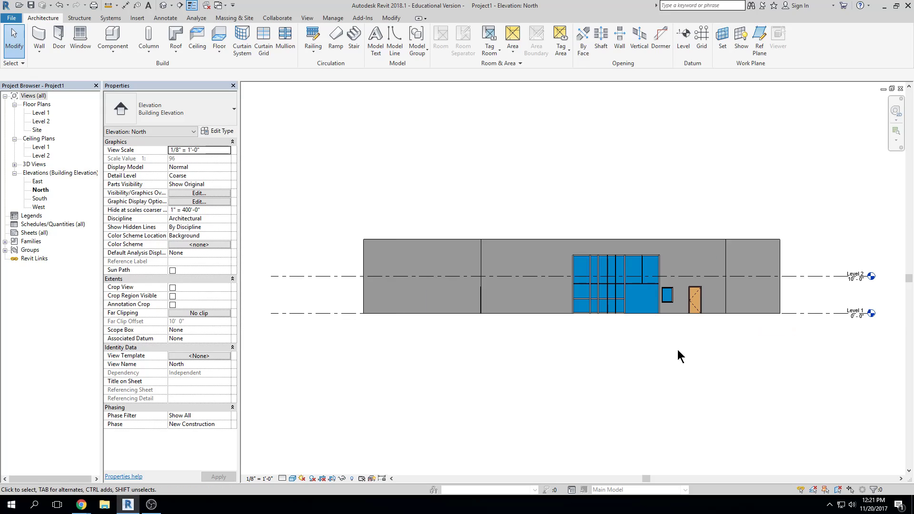